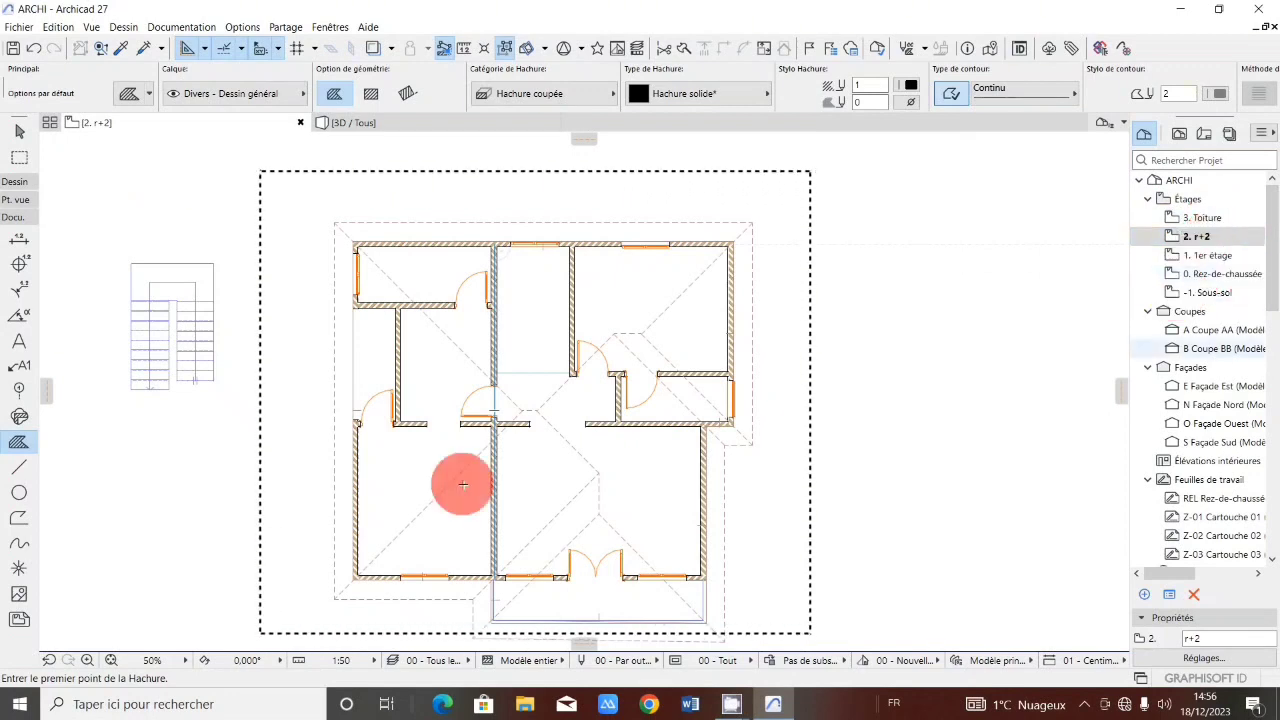
Open the 1er étage floor plan from the project navigator.
left_click(1212, 256)
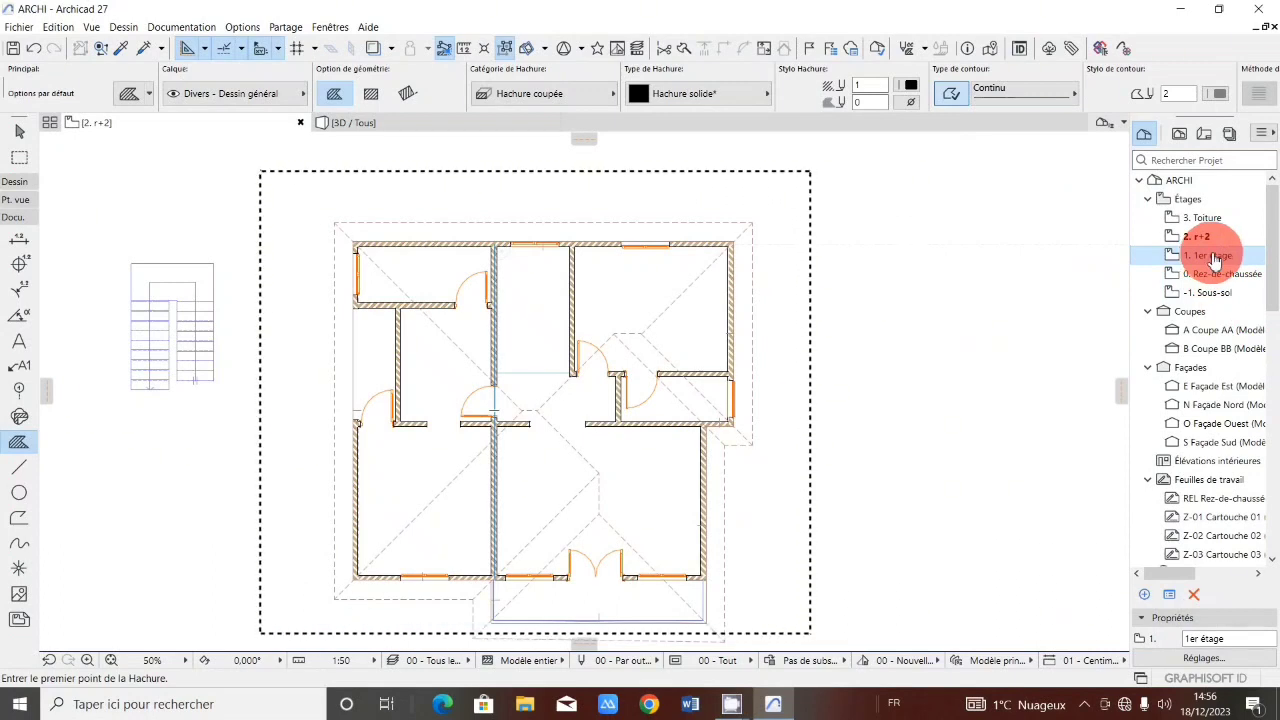
double_click(1214, 260)
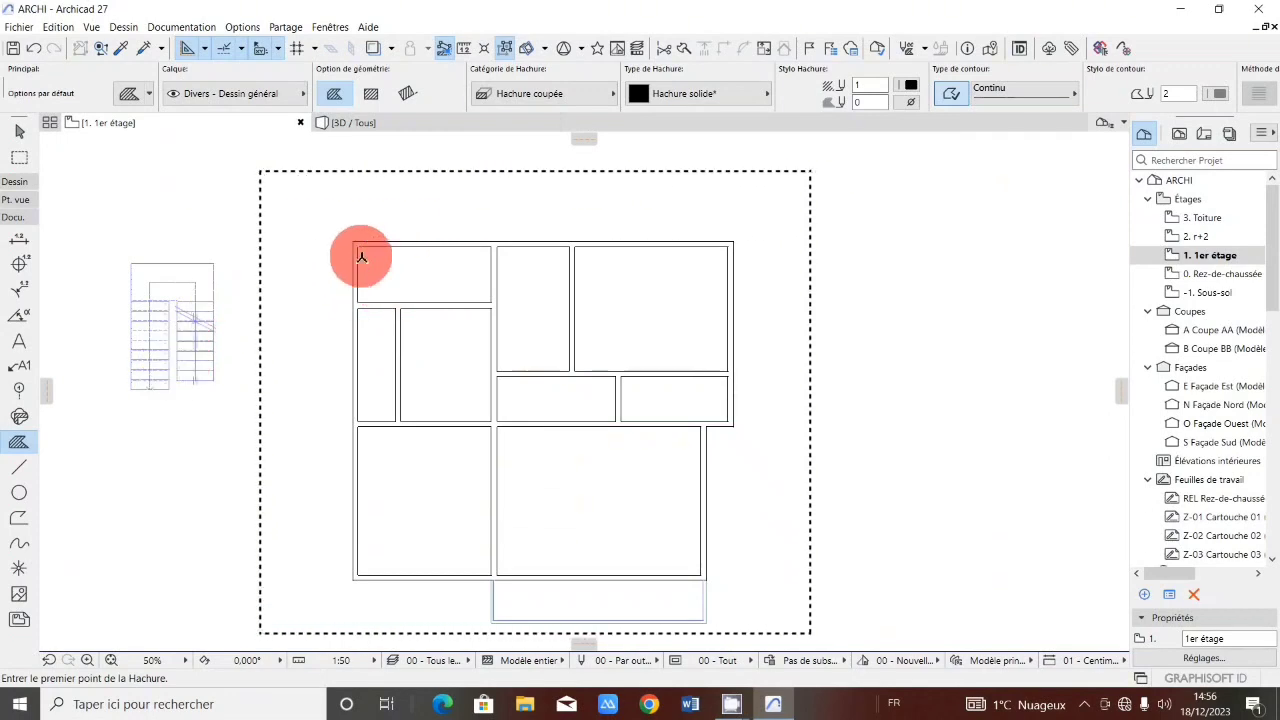
Inspect the top exterior wall's settings and its building material, then close them and deselect the wall.
left_click(436, 244, "shift")
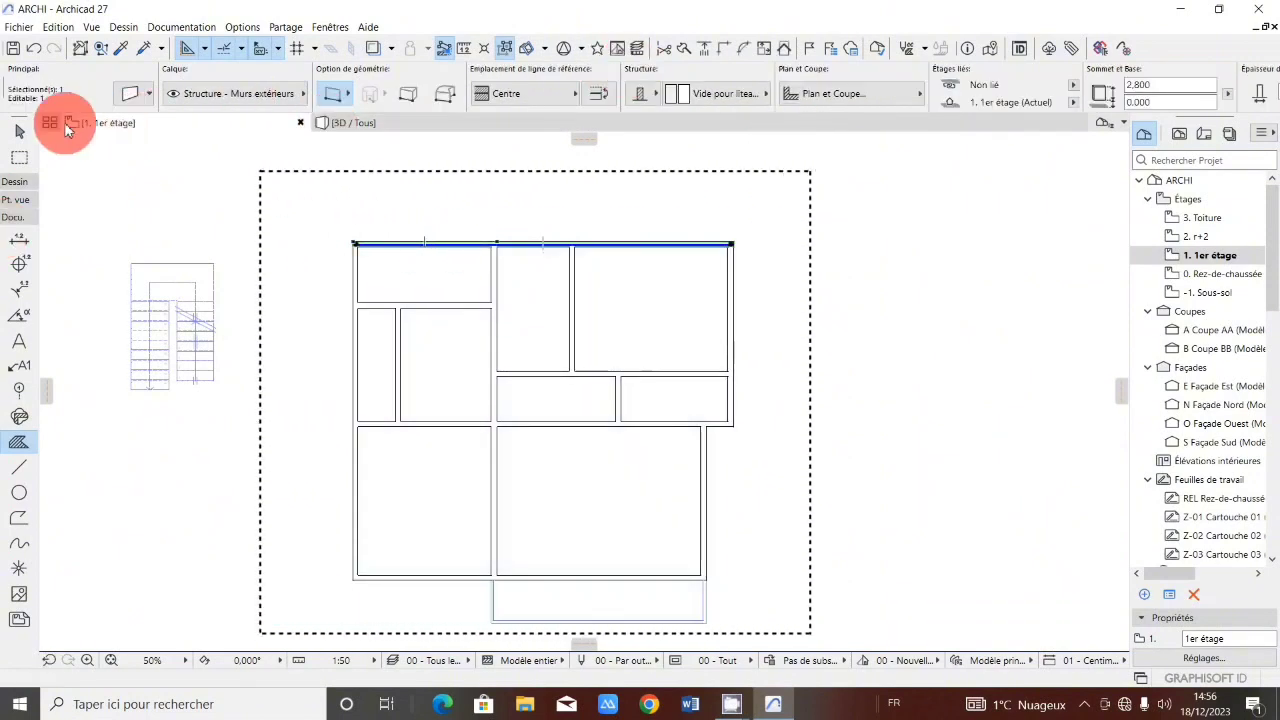
left_click(129, 93)
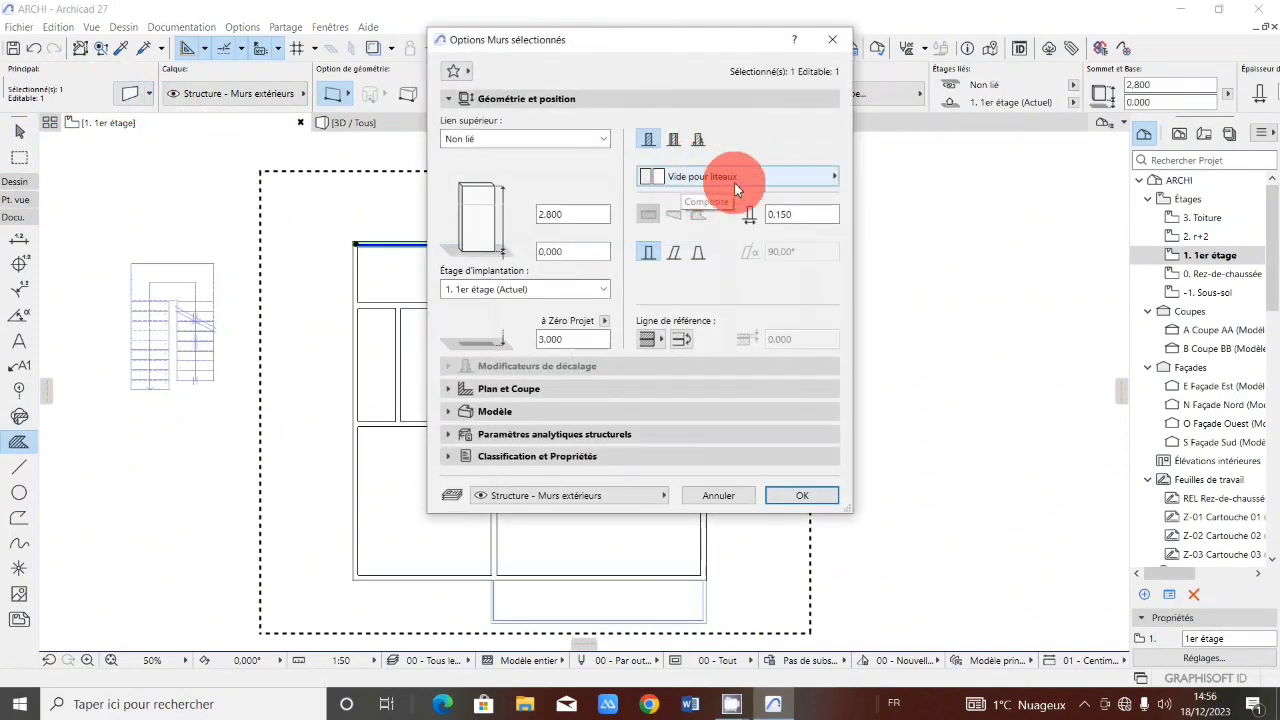
left_click(825, 178)
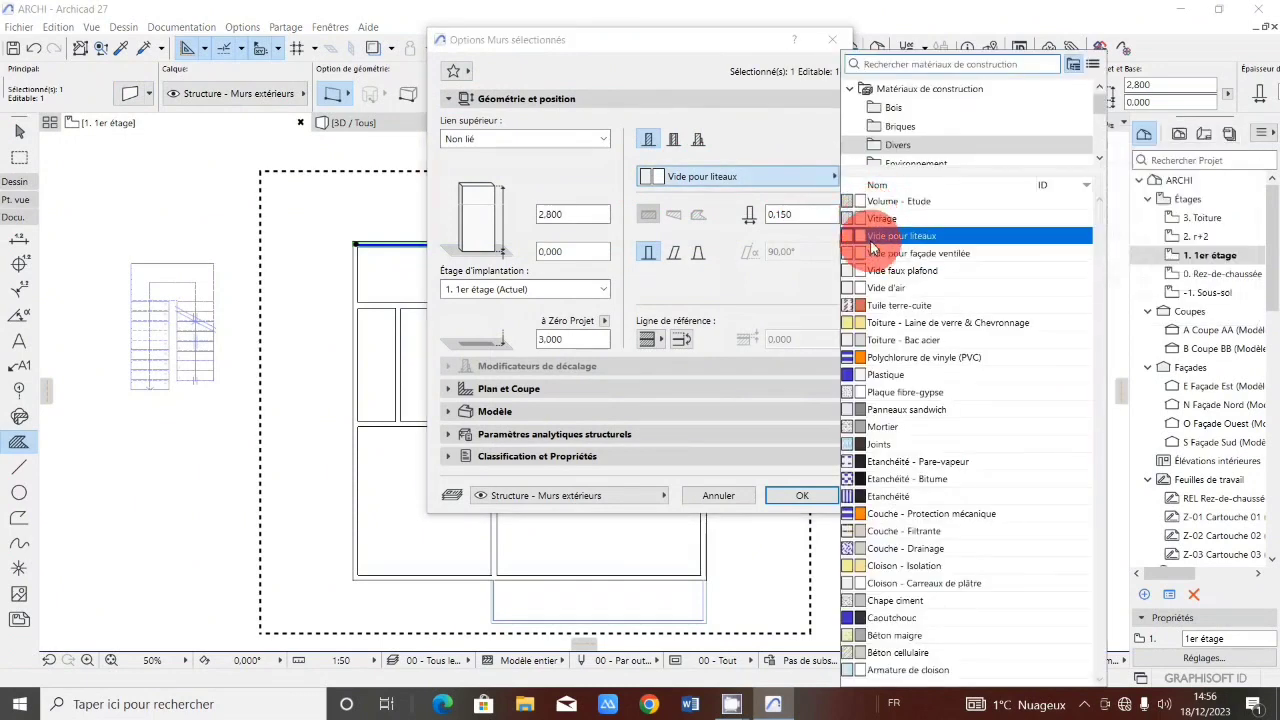
mouse_move(875, 239)
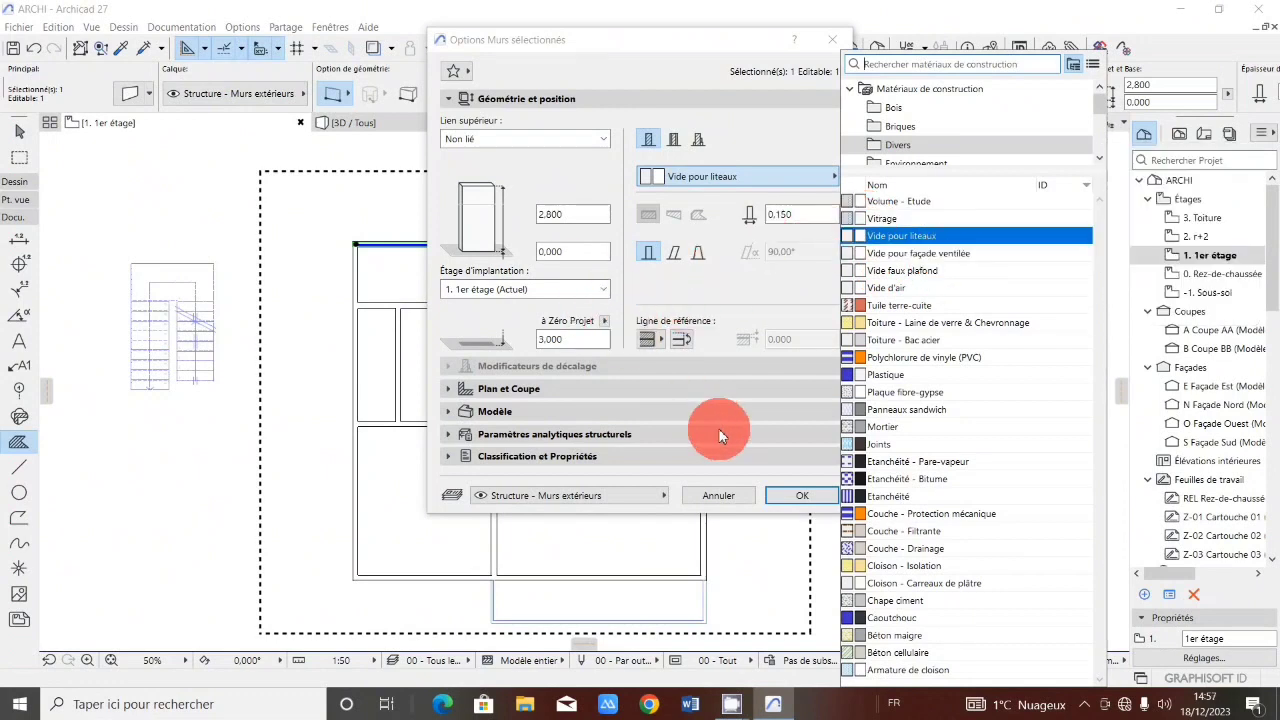
left_click(794, 488)
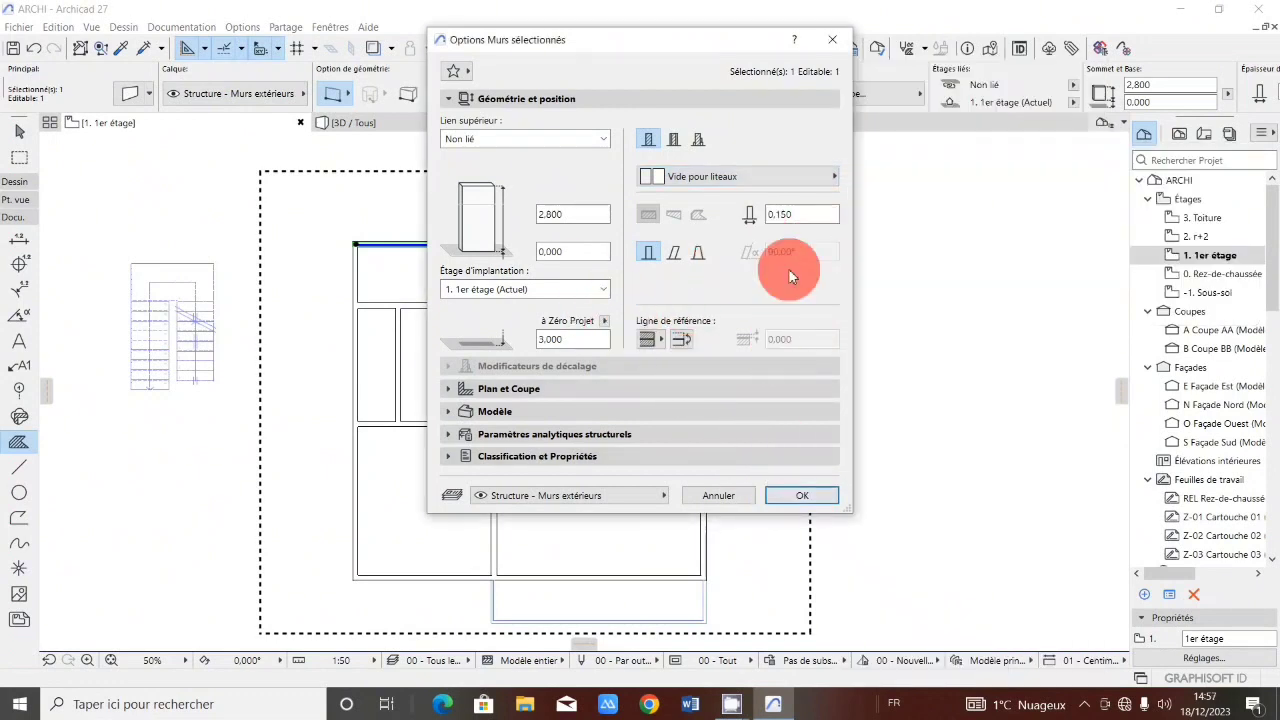
left_click(803, 497)
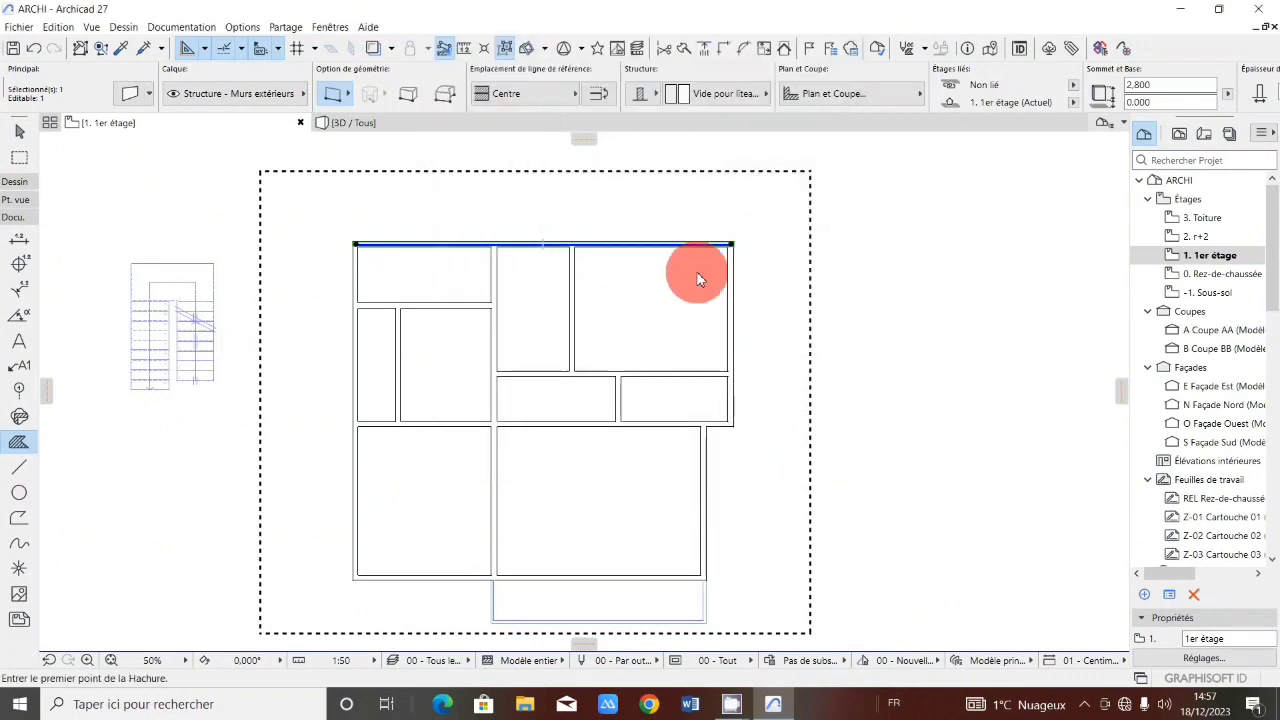
key("Escape")
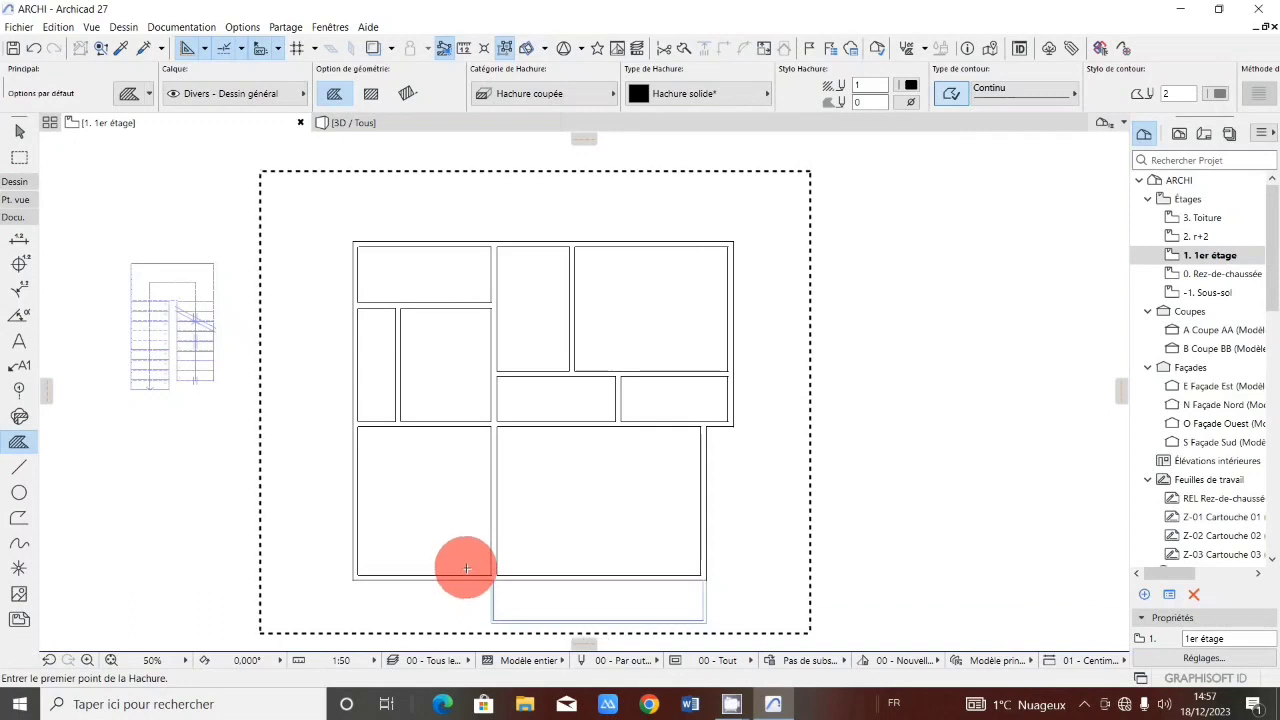
Open the Grid Element tool defaults and set the automatic naming style to Roman numerals I, II, III, IV.
scroll(466, 565, "down", 1)
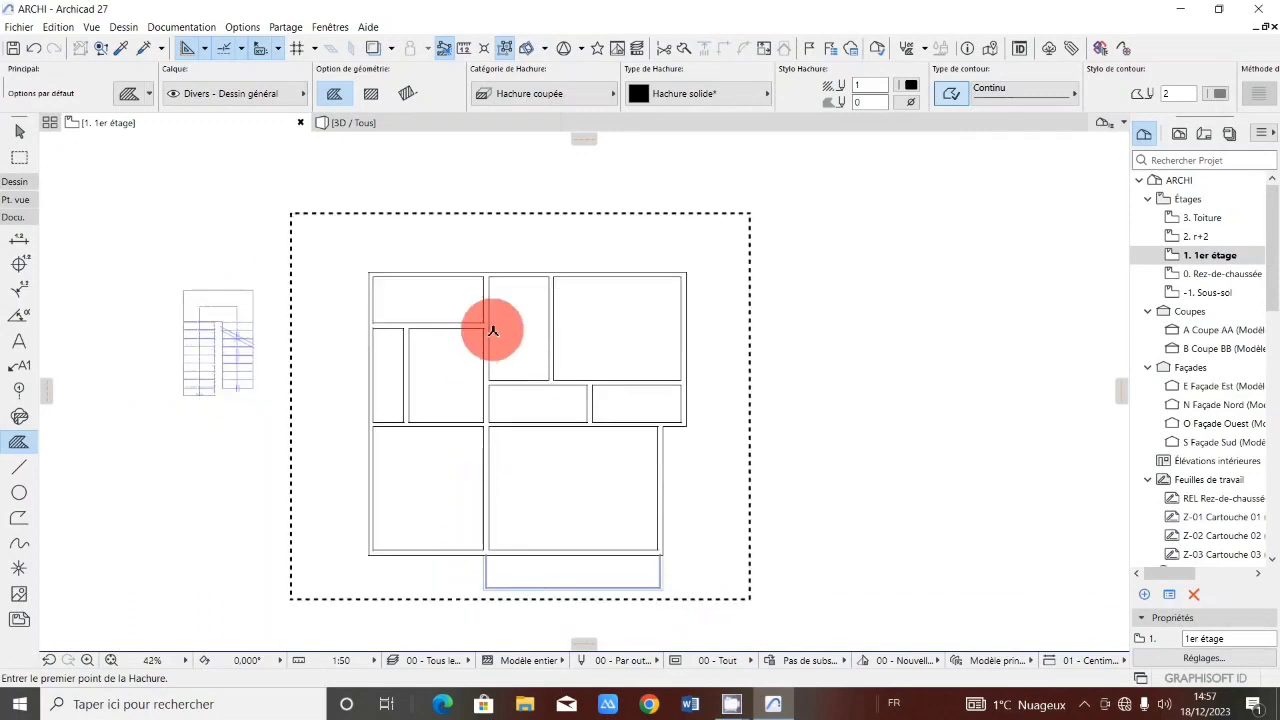
scroll(525, 566, "up", 2)
scroll(520, 480, "down", 1)
scroll(323, 387, "up", 1)
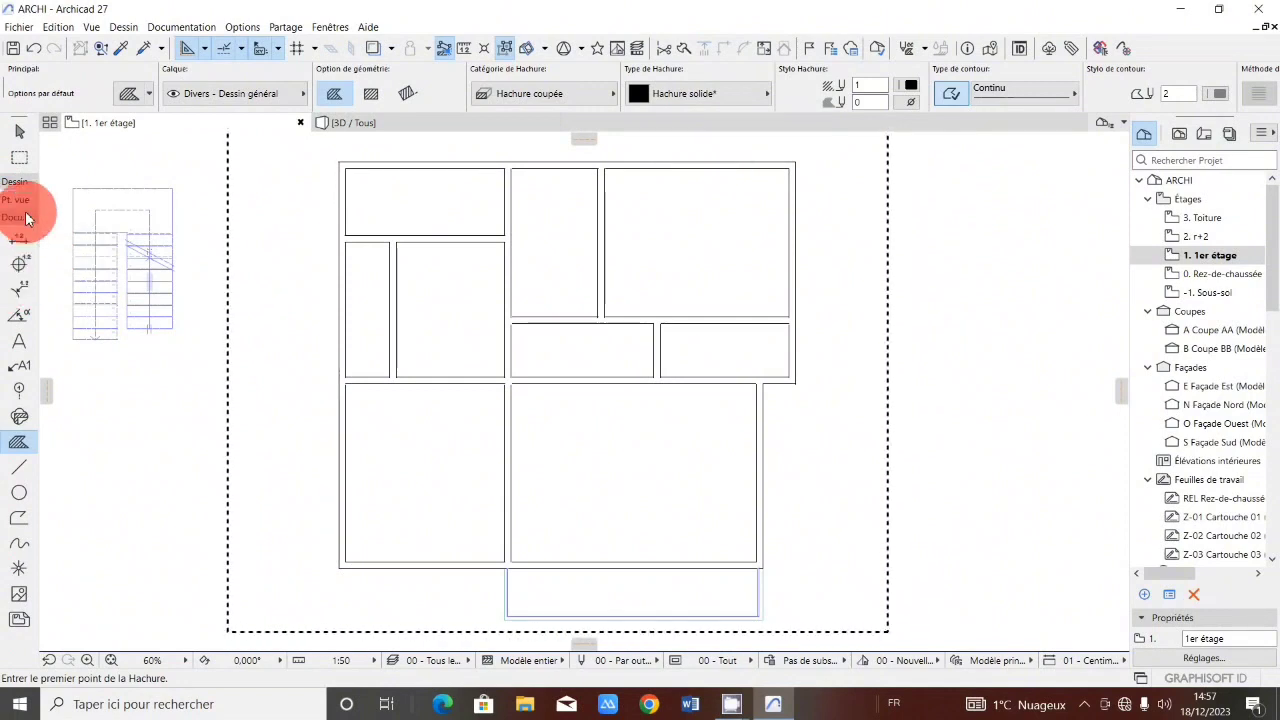
left_click(20, 392)
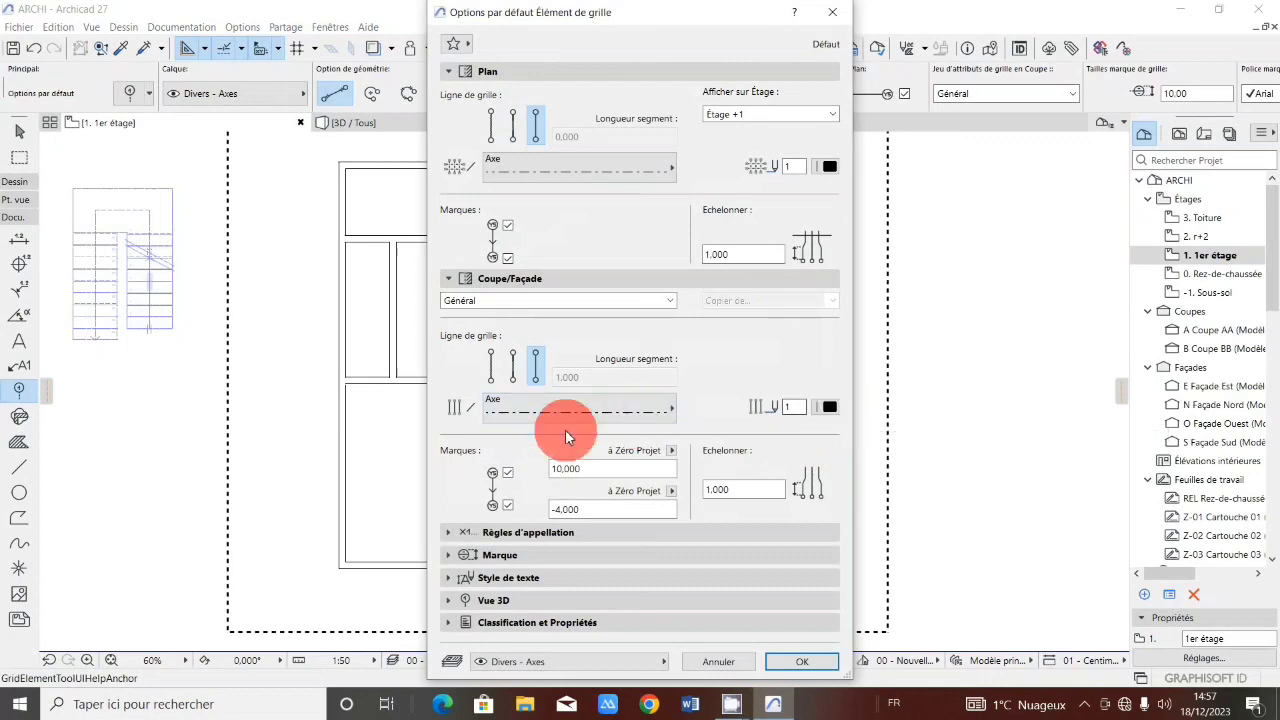
left_click(508, 226)
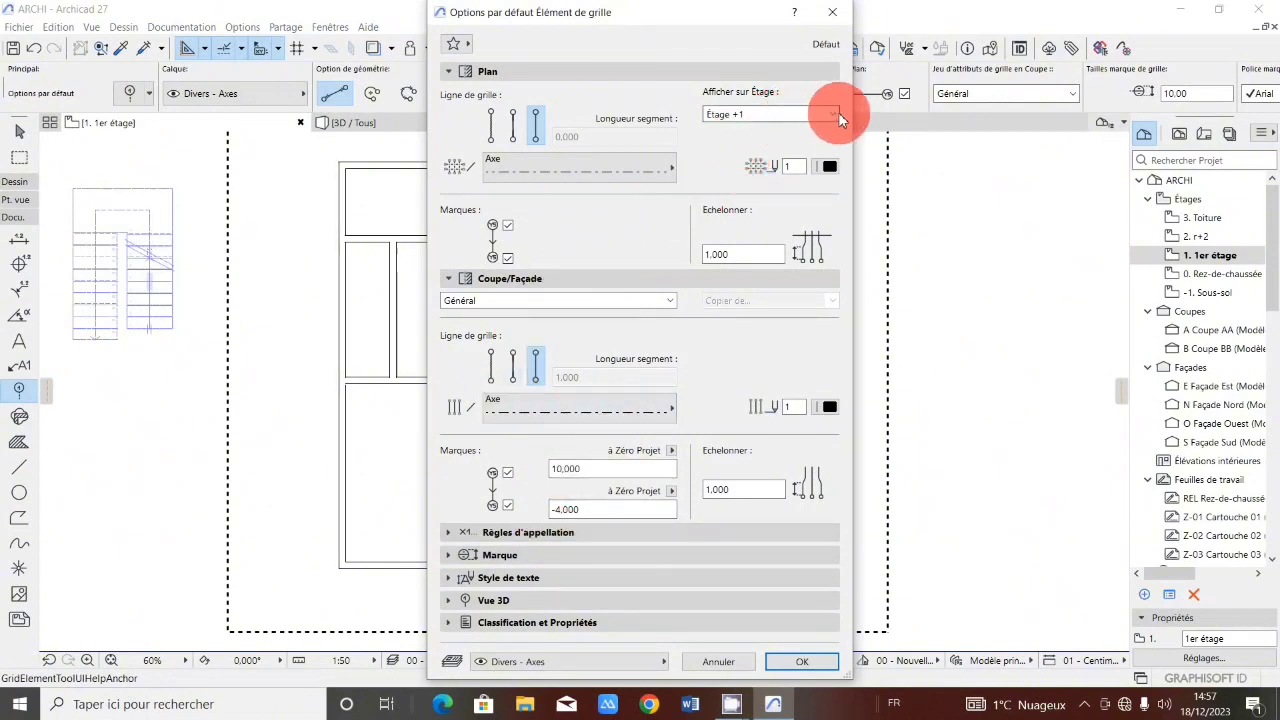
left_click(567, 535)
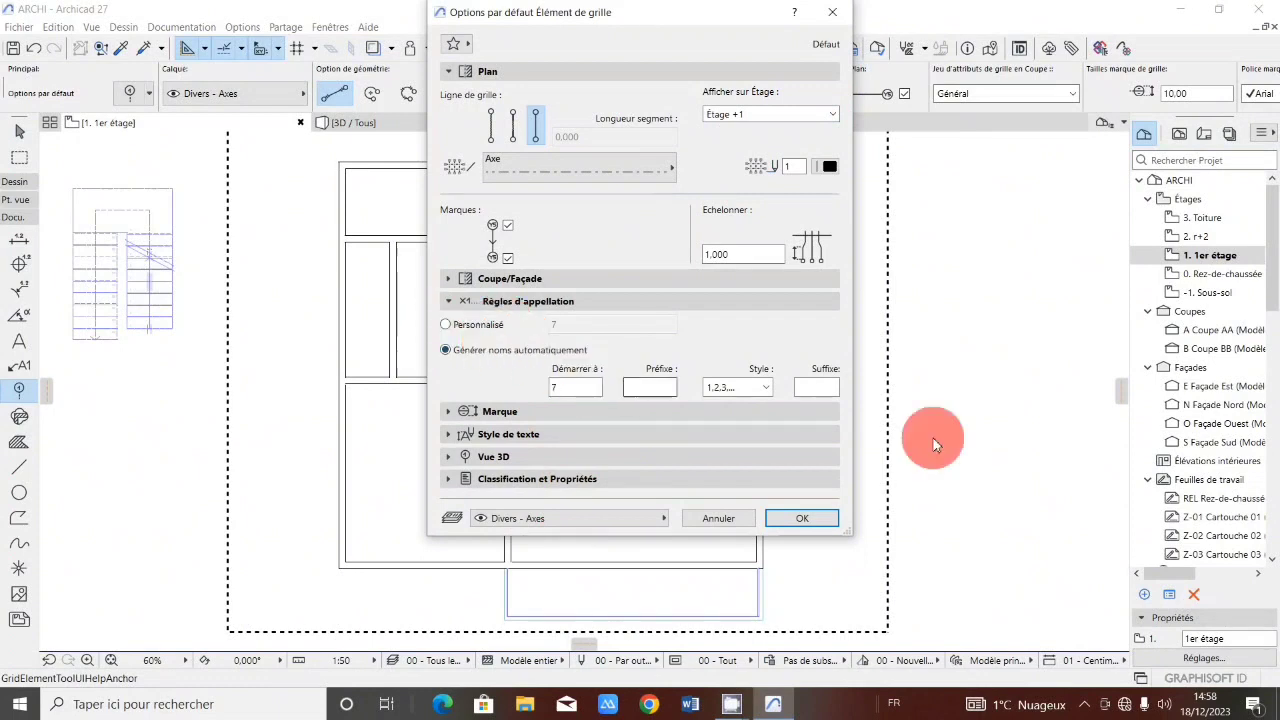
left_click(738, 387)
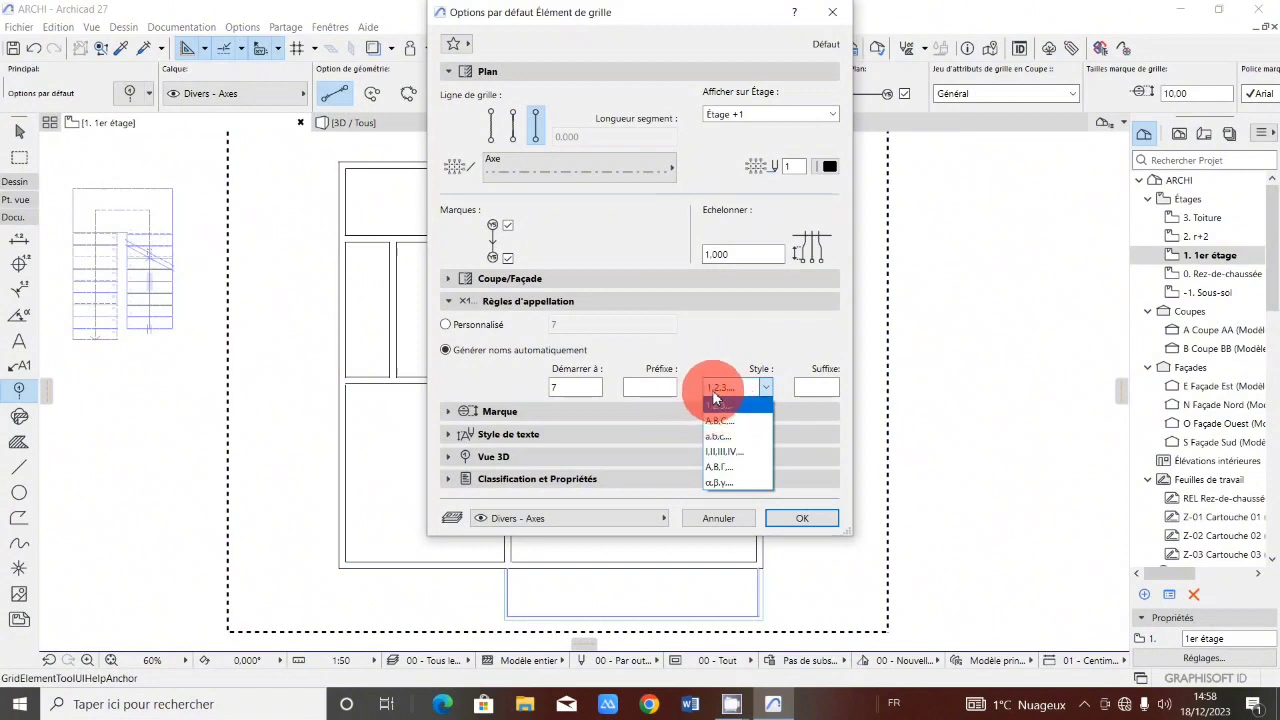
left_click(725, 455)
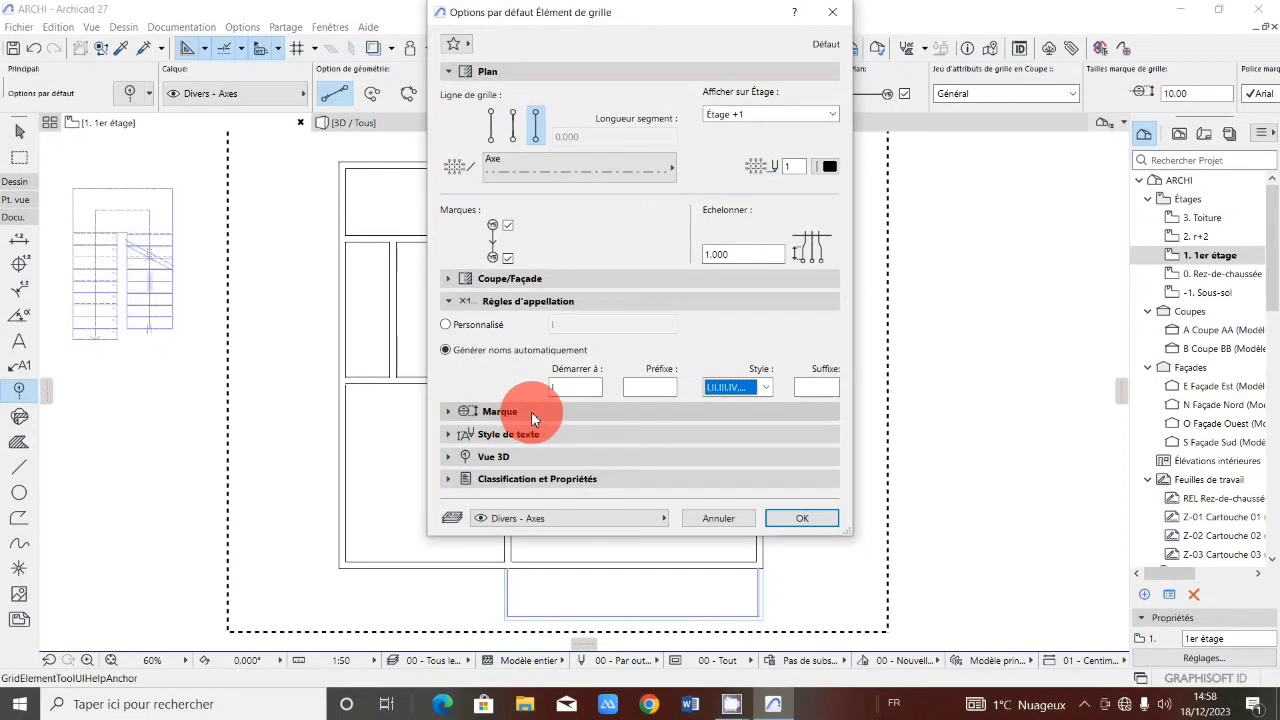
Set the grid marker shape to hexagone, review the text style and 3D view options, and confirm the defaults.
left_click(533, 411)
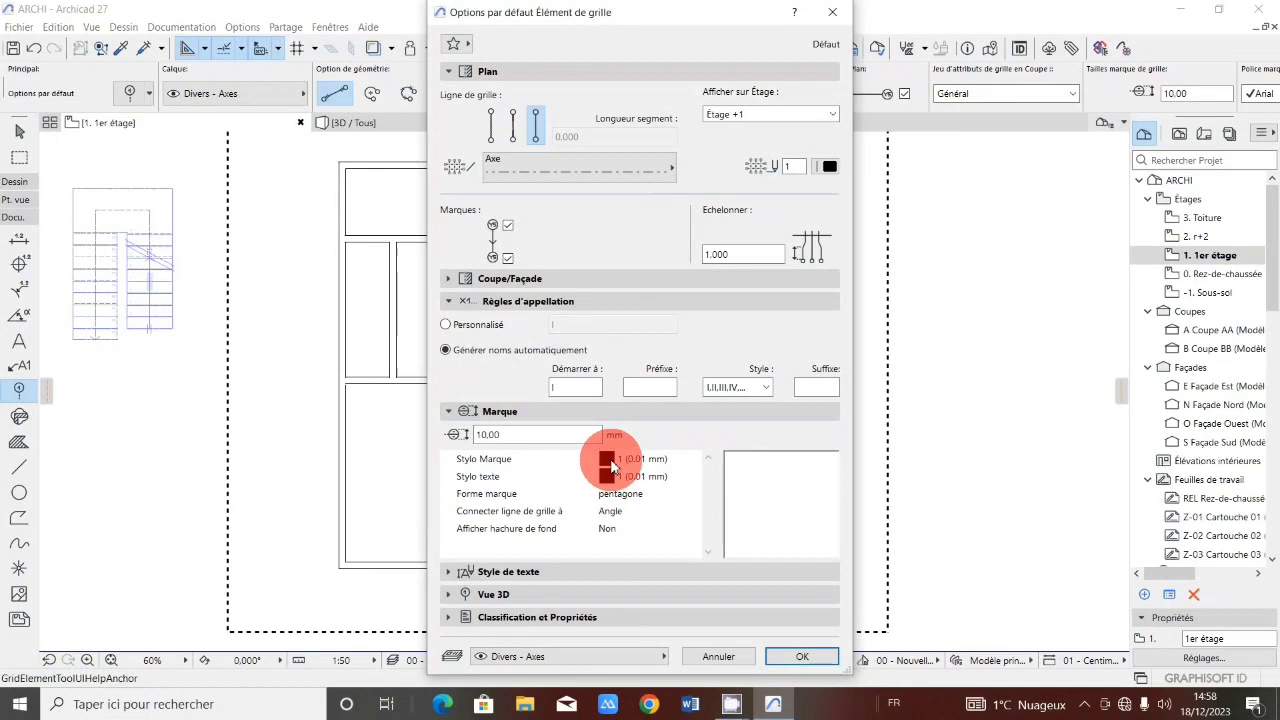
left_click(645, 494)
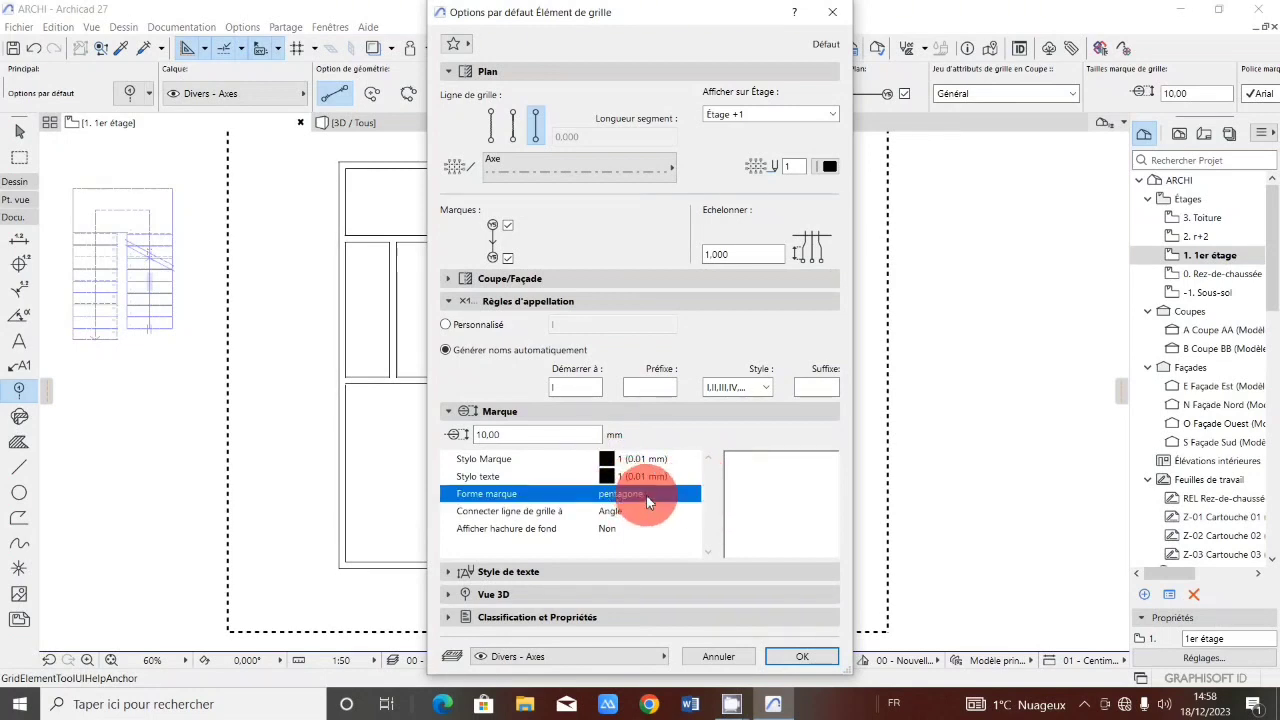
left_click(697, 497)
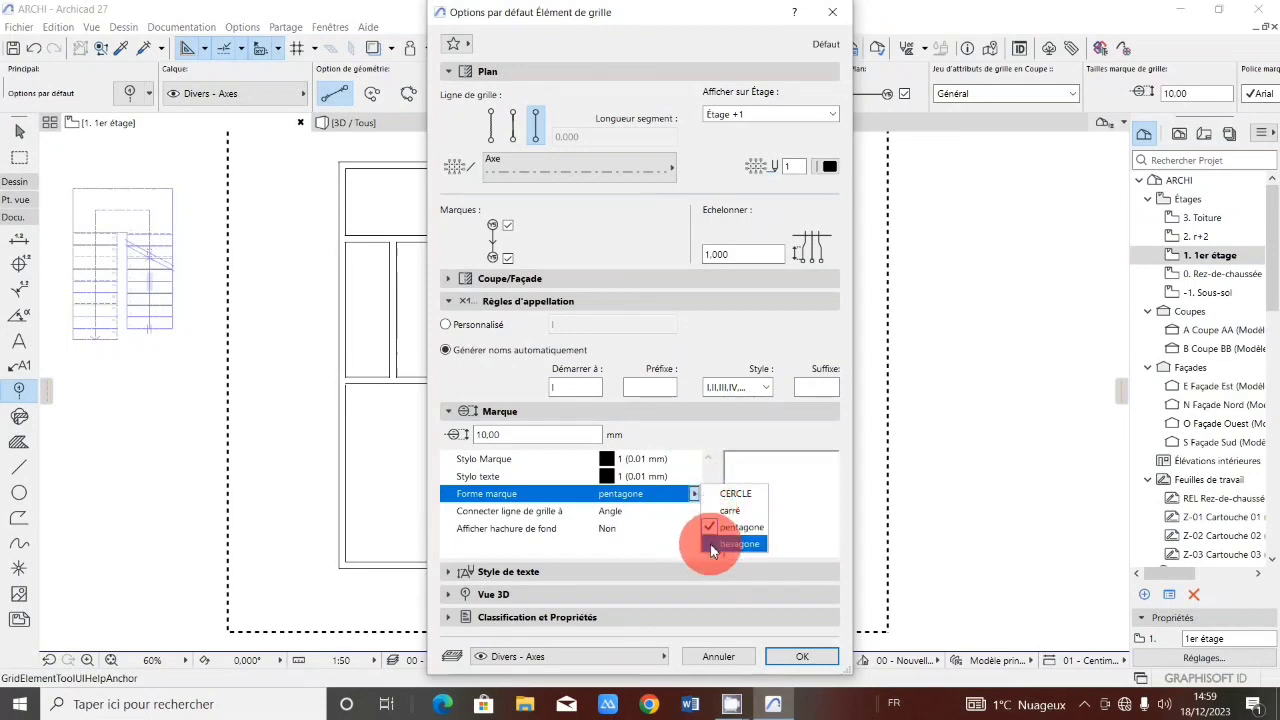
left_click(738, 544)
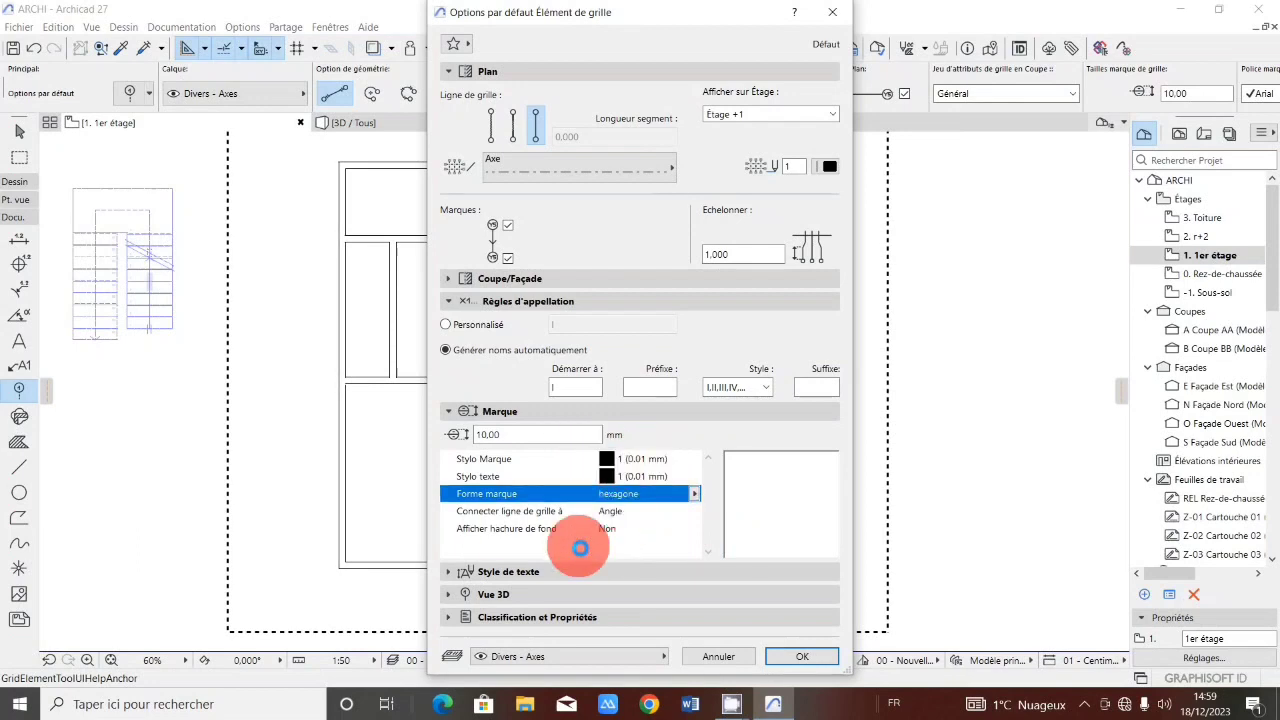
left_click(536, 574)
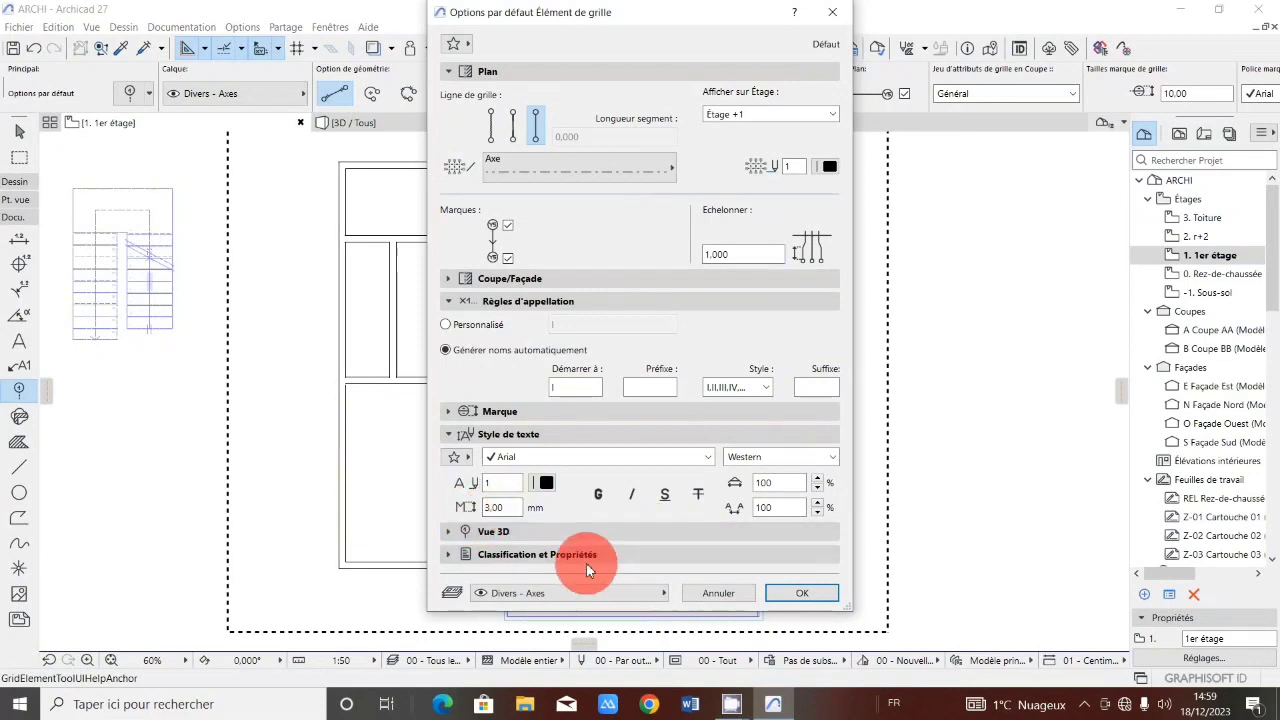
left_click(513, 533)
left_click(488, 364)
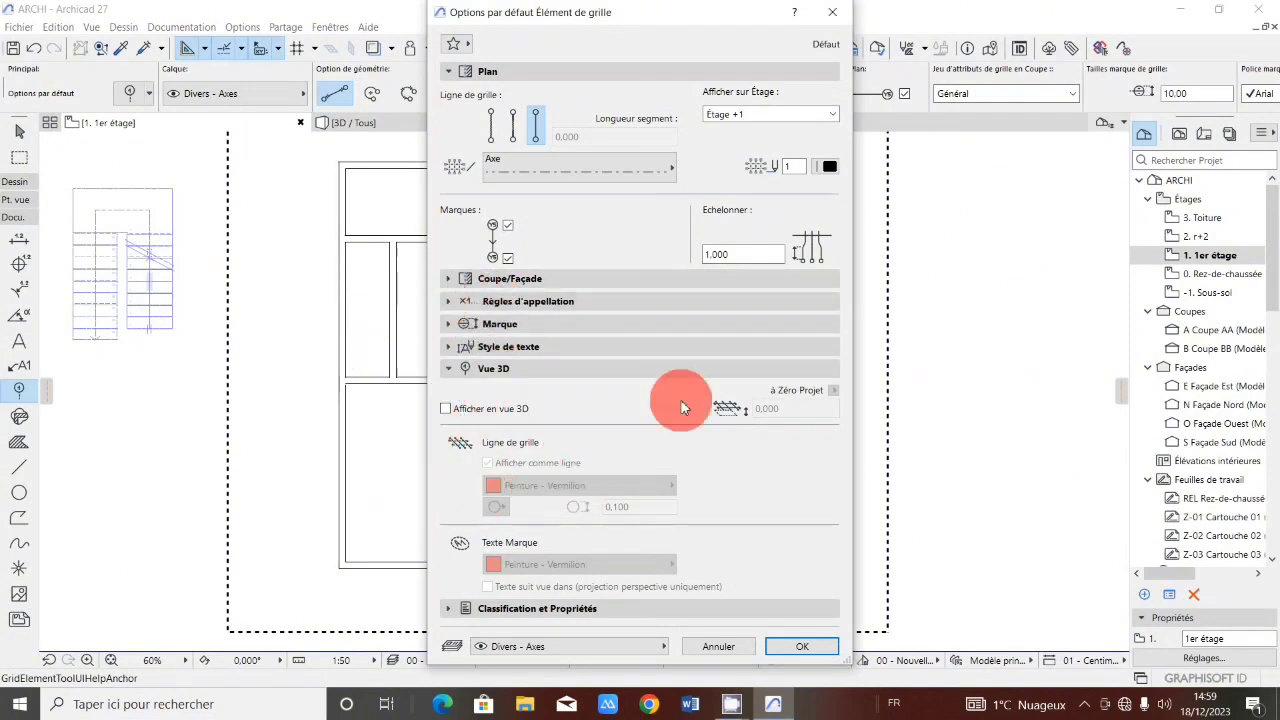
left_click(802, 646)
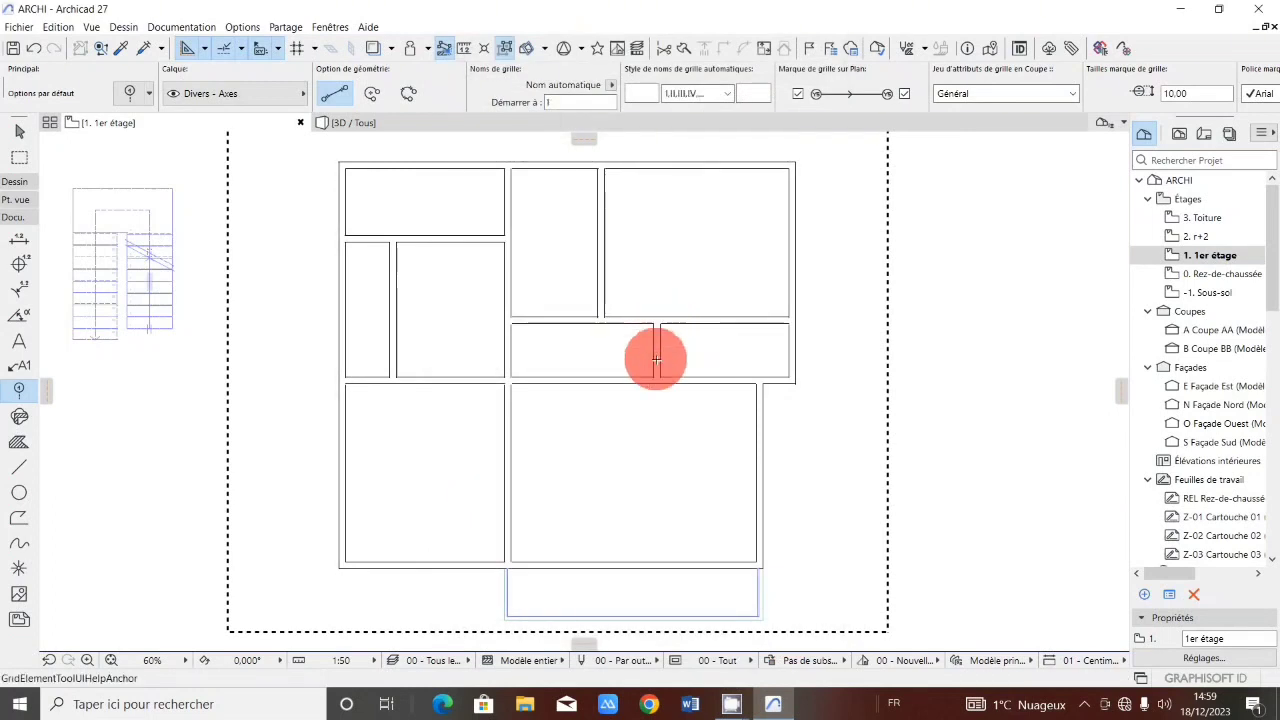
With the Line tool in rectangle mode, trace a rectangle along the dashed frame around the plan.
scroll(655, 355, "down", 4)
scroll(543, 342, "up", 1)
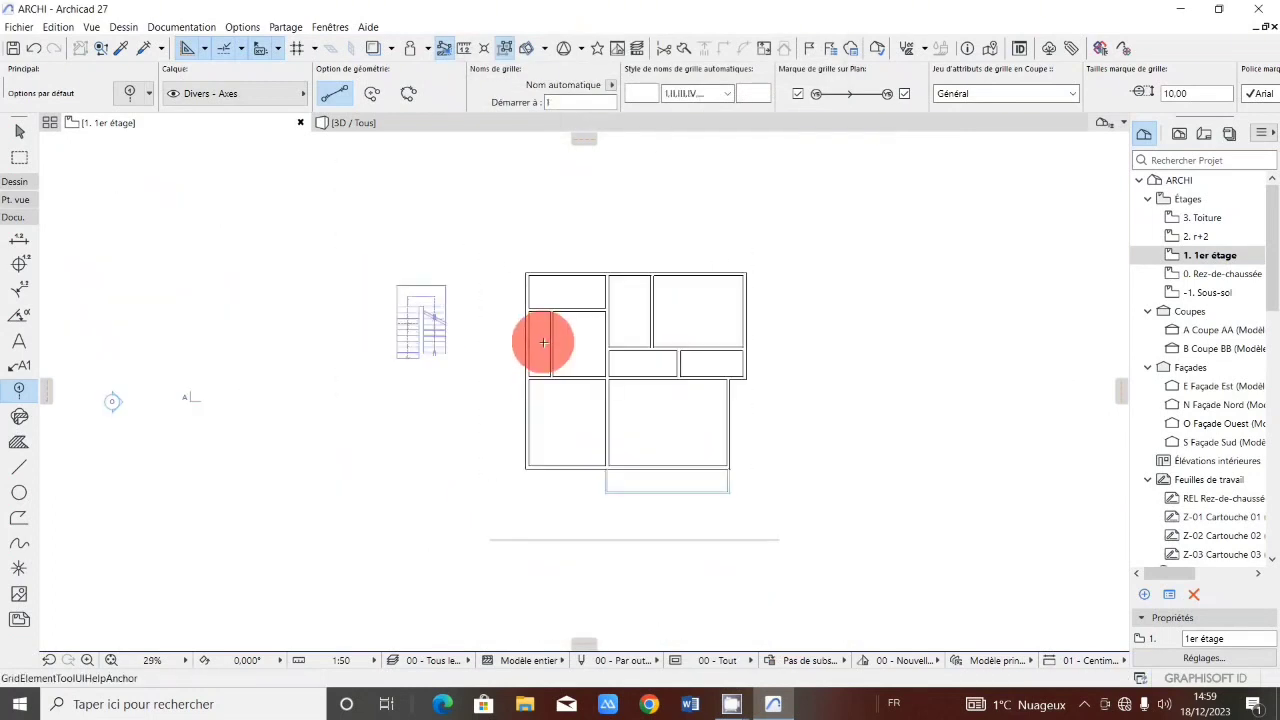
left_click(19, 470)
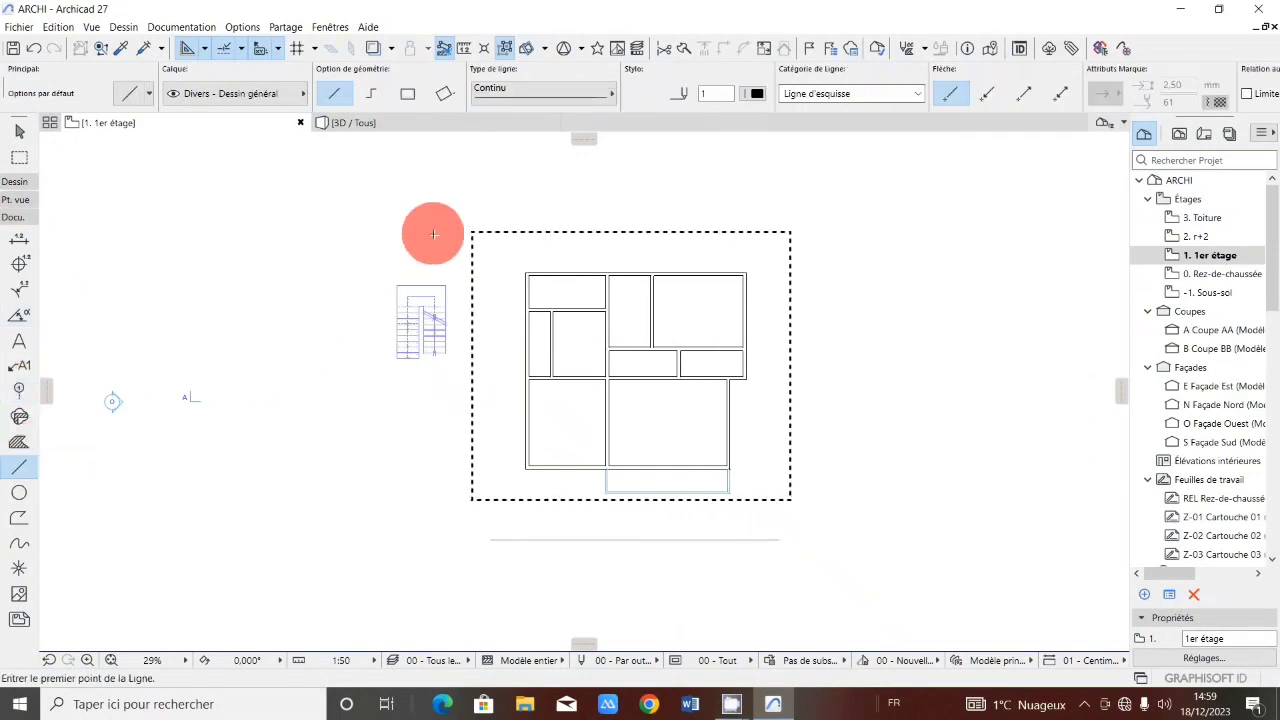
left_click(408, 94)
left_click(471, 230)
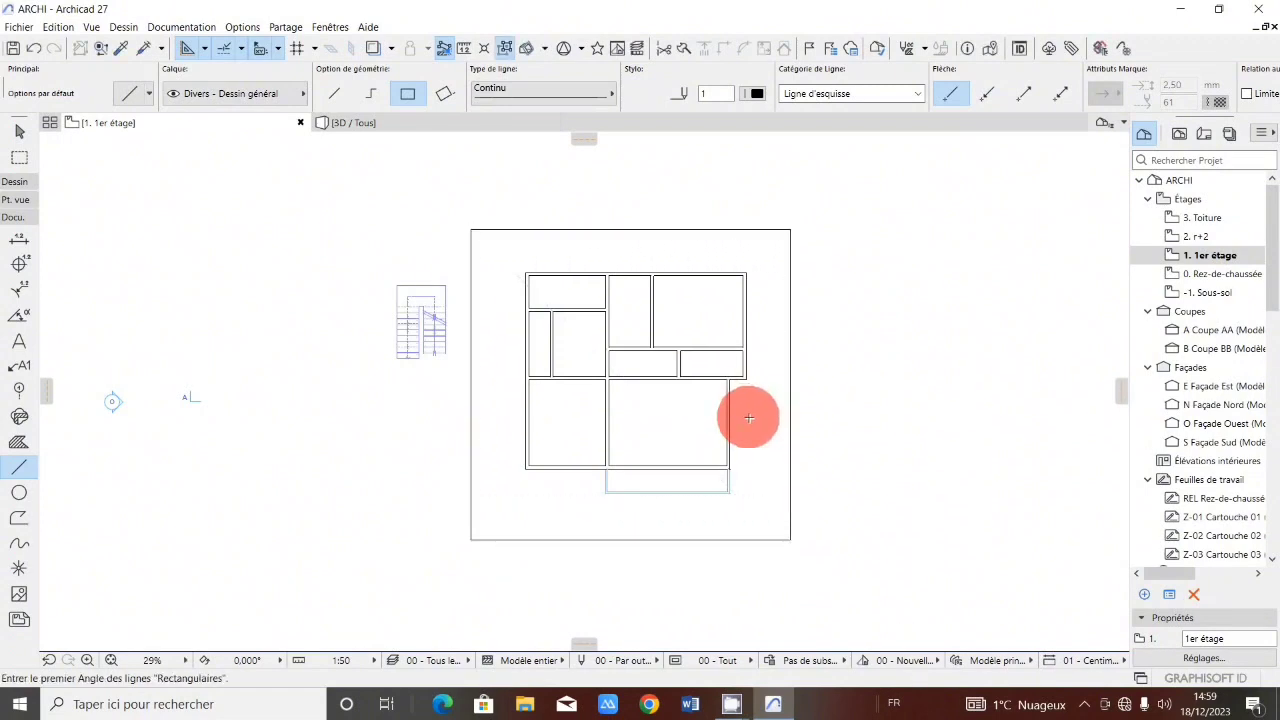
scroll(507, 265, "up", 2)
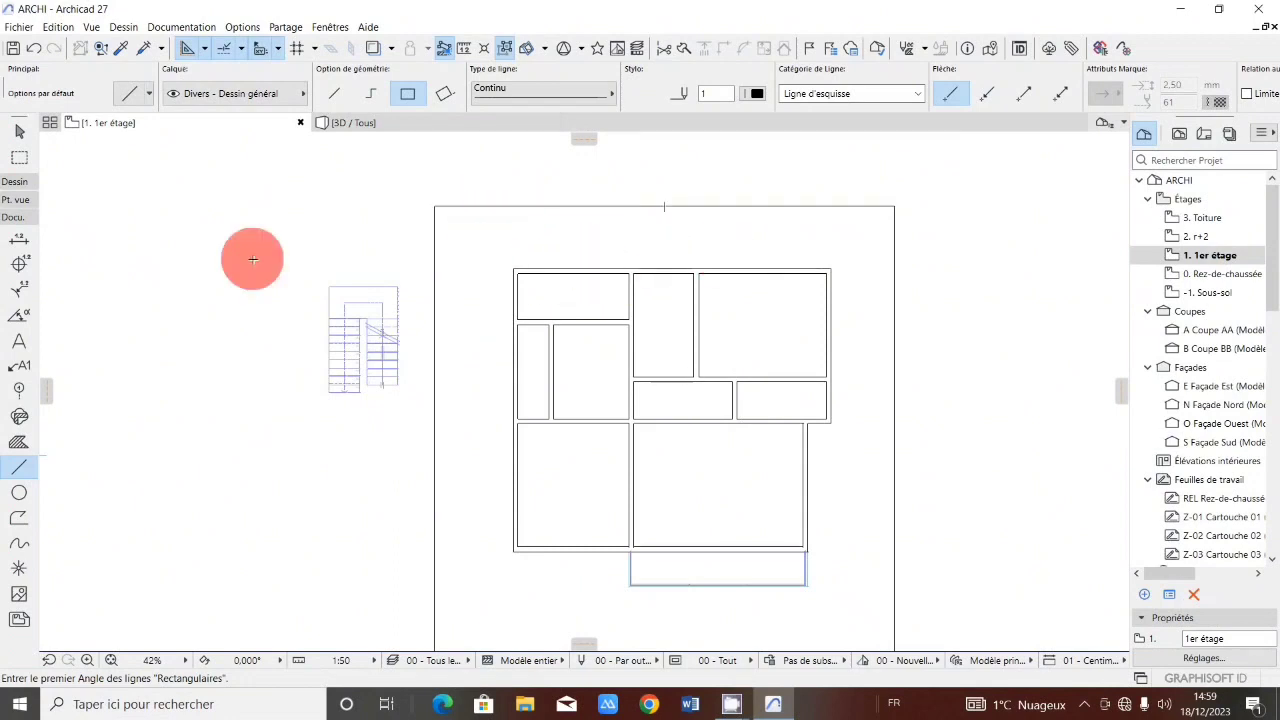
Place a vertical grid line along the plan's left outer wall, from the frame's top edge to its bottom edge.
left_click(28, 392)
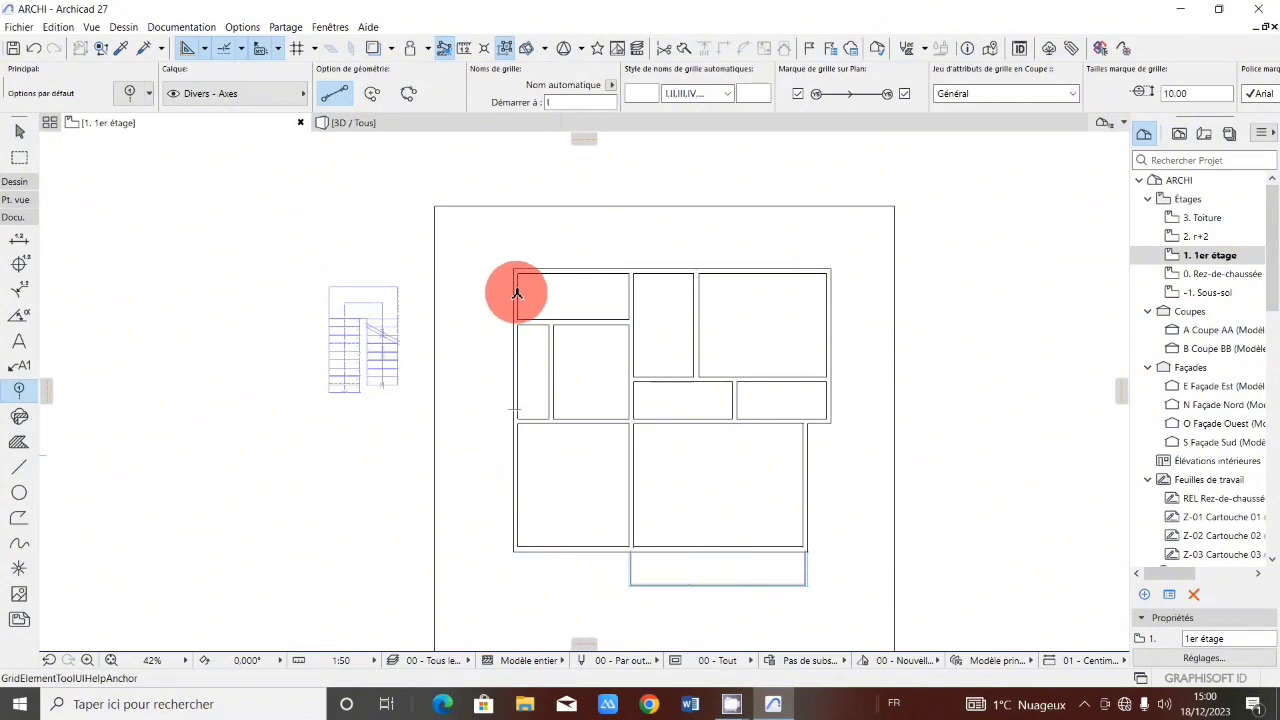
left_click(515, 206)
scroll(531, 265, "down", 3)
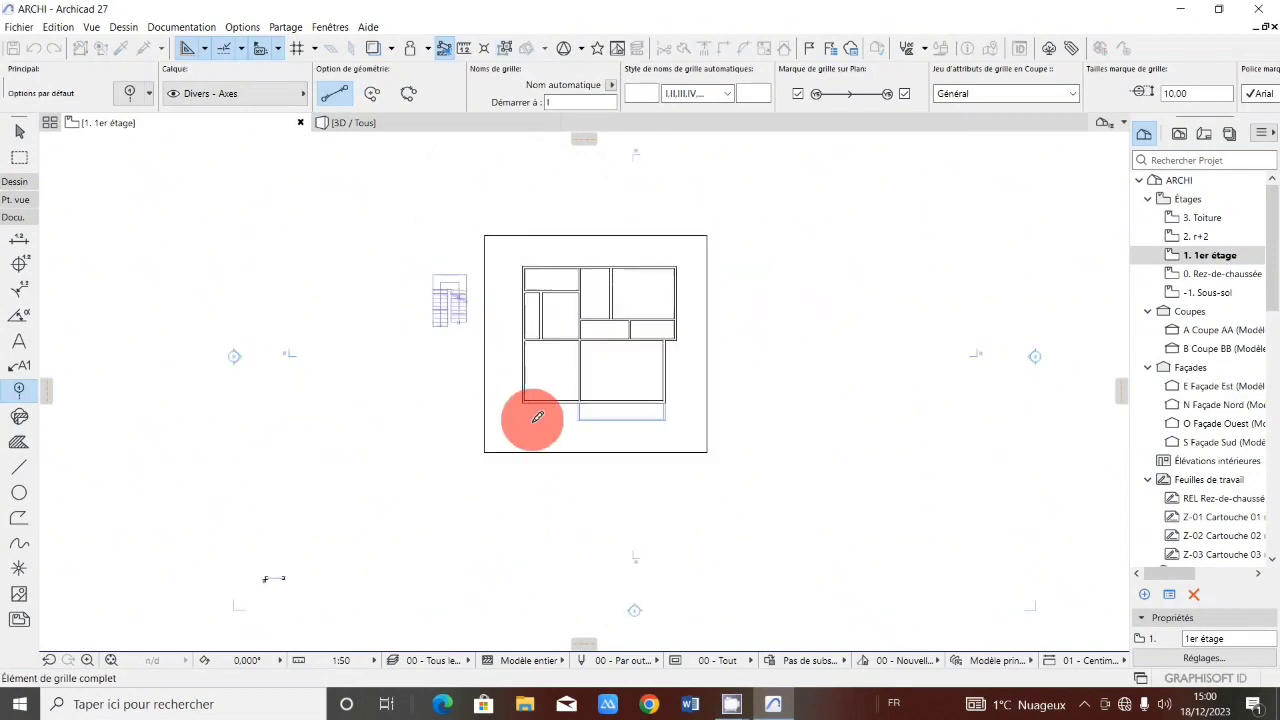
scroll(537, 416, "up", 5)
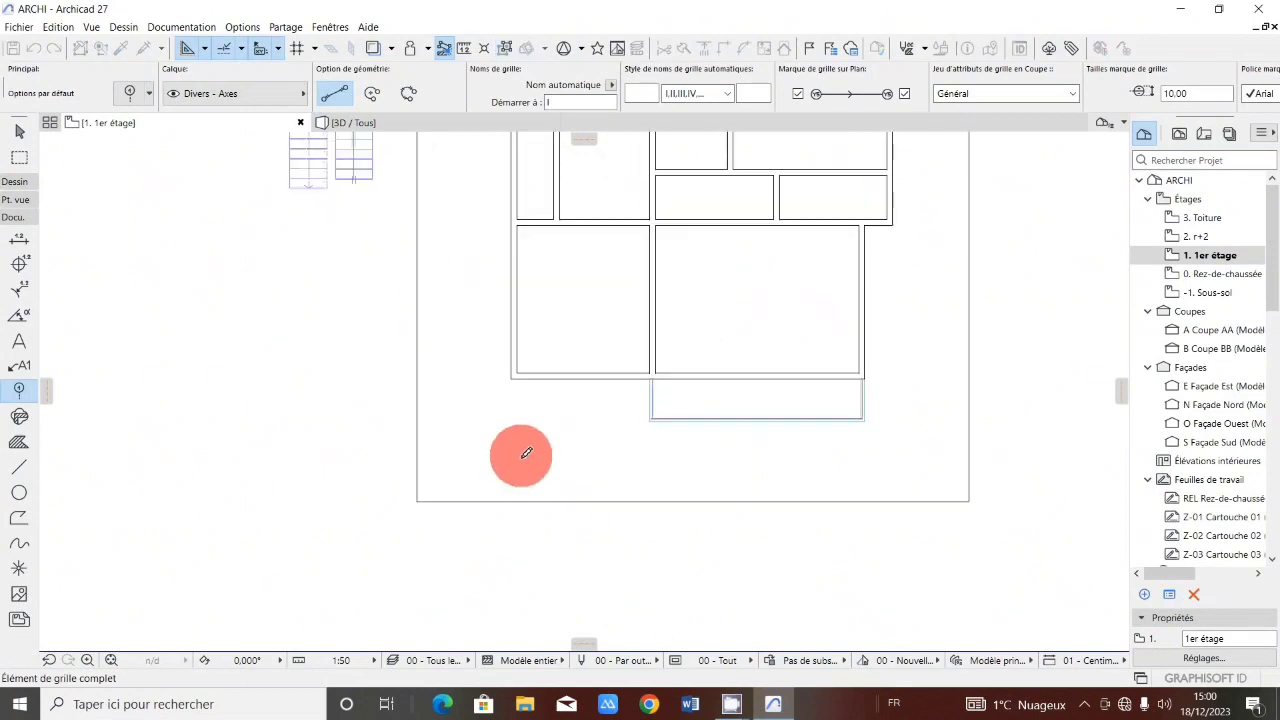
left_click(514, 508)
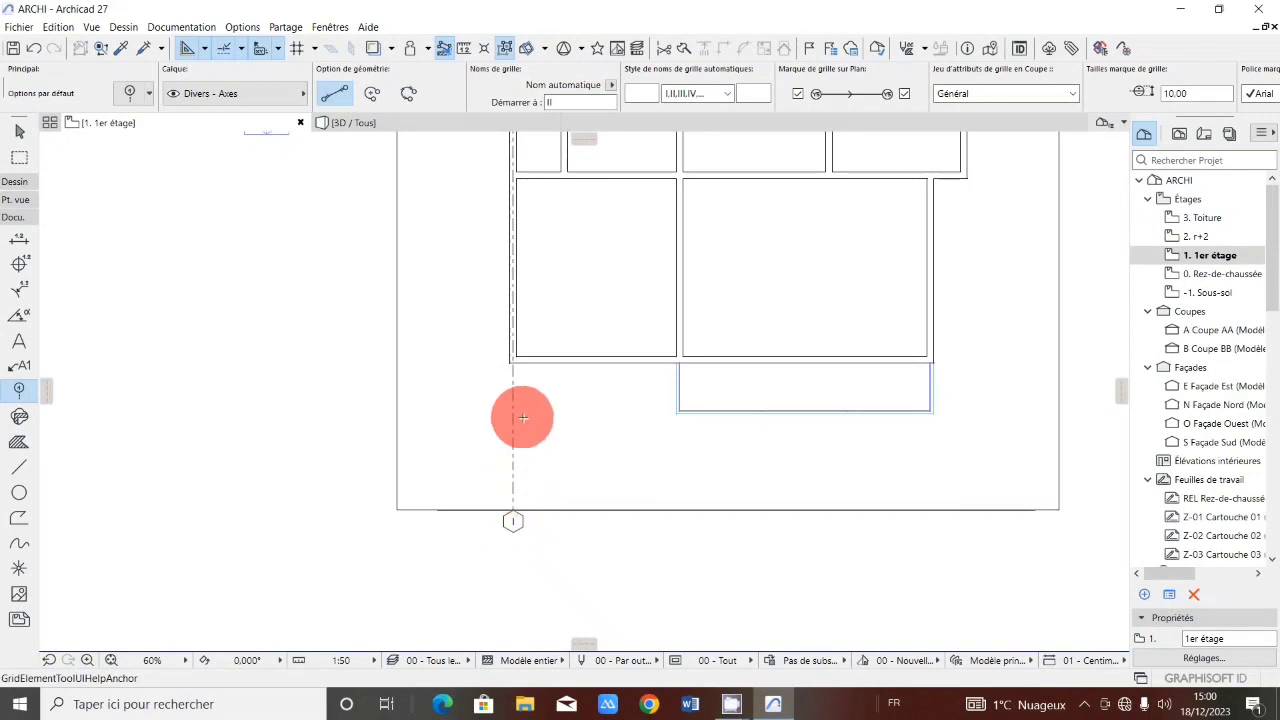
Place a second vertical grid line along the next interior wall, spanning the frame from top to bottom.
scroll(518, 414, "down", 2)
scroll(561, 202, "up", 2)
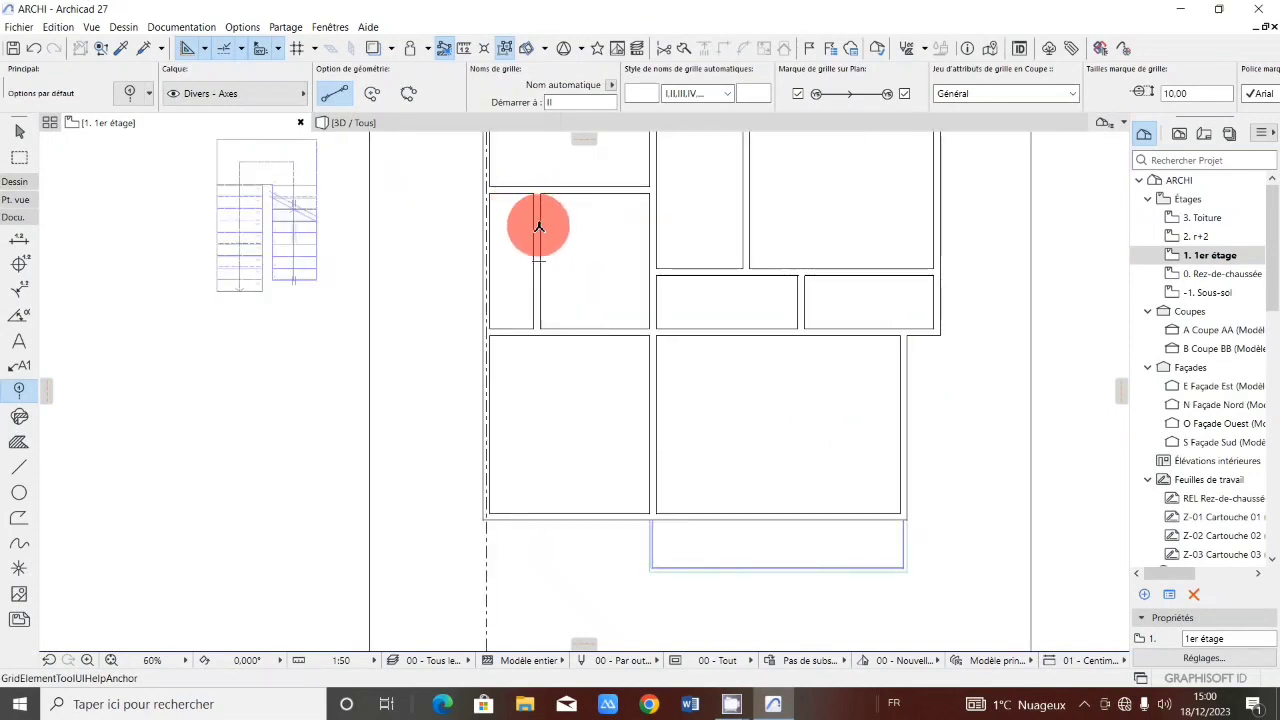
scroll(536, 210, "down", 3)
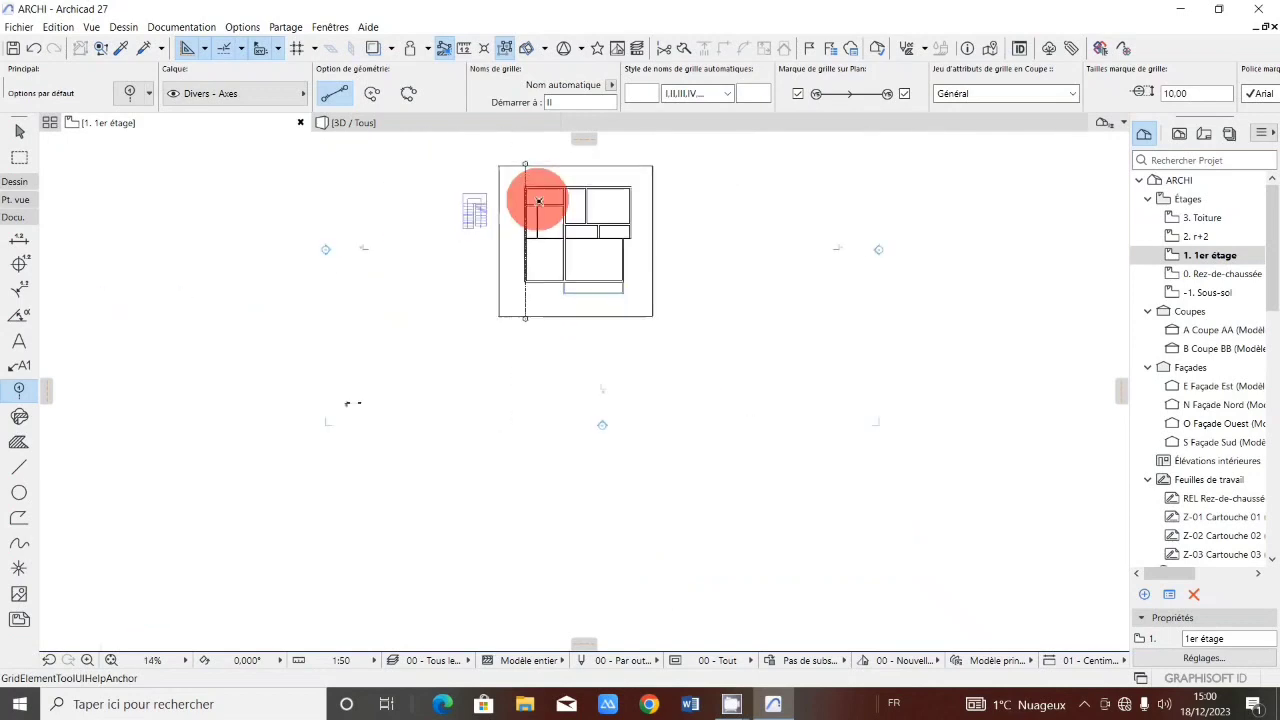
scroll(538, 170, "up", 2)
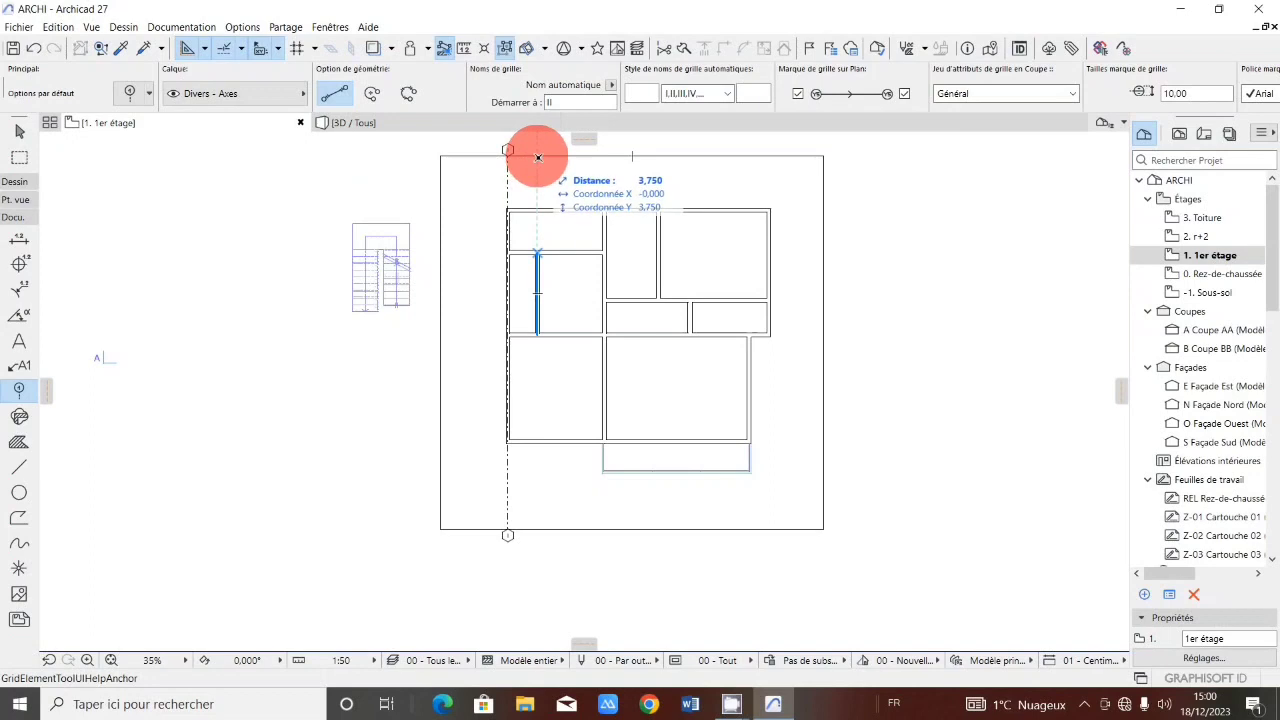
left_click(538, 157)
left_click(539, 529)
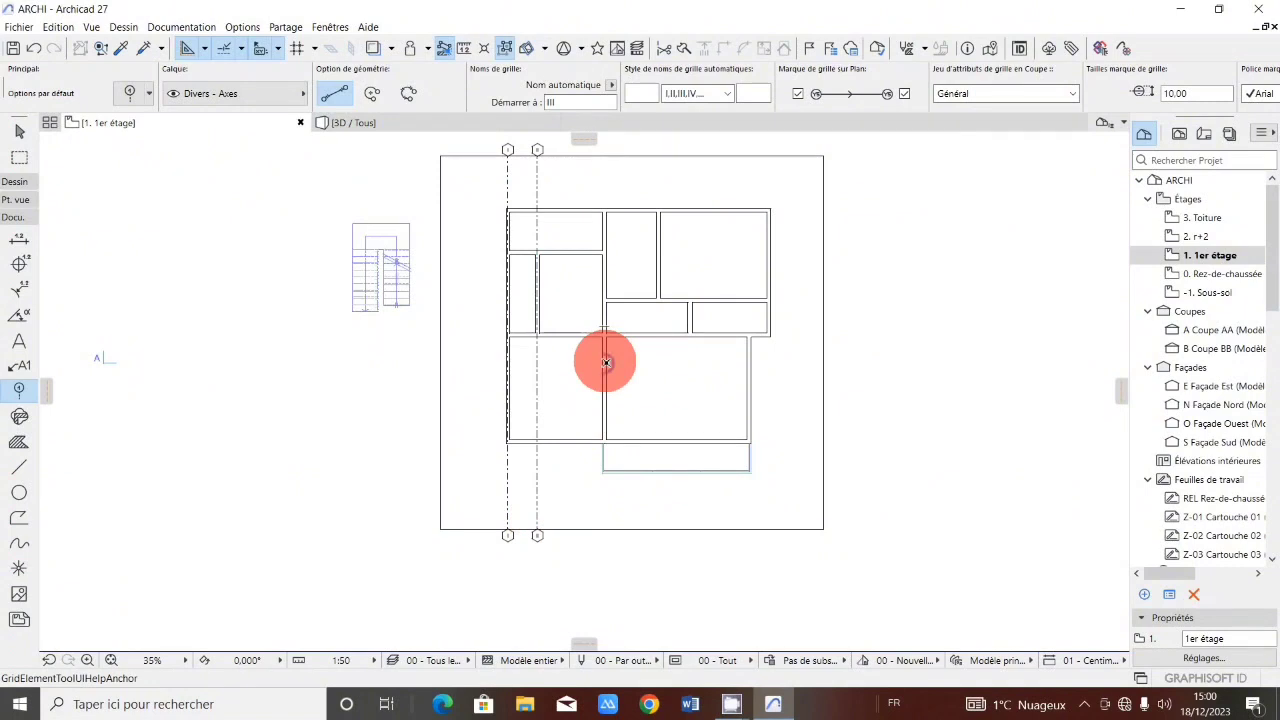
Place a third vertical grid line along the central interior wall, spanning the frame from bottom to top.
scroll(605, 362, "up", 2)
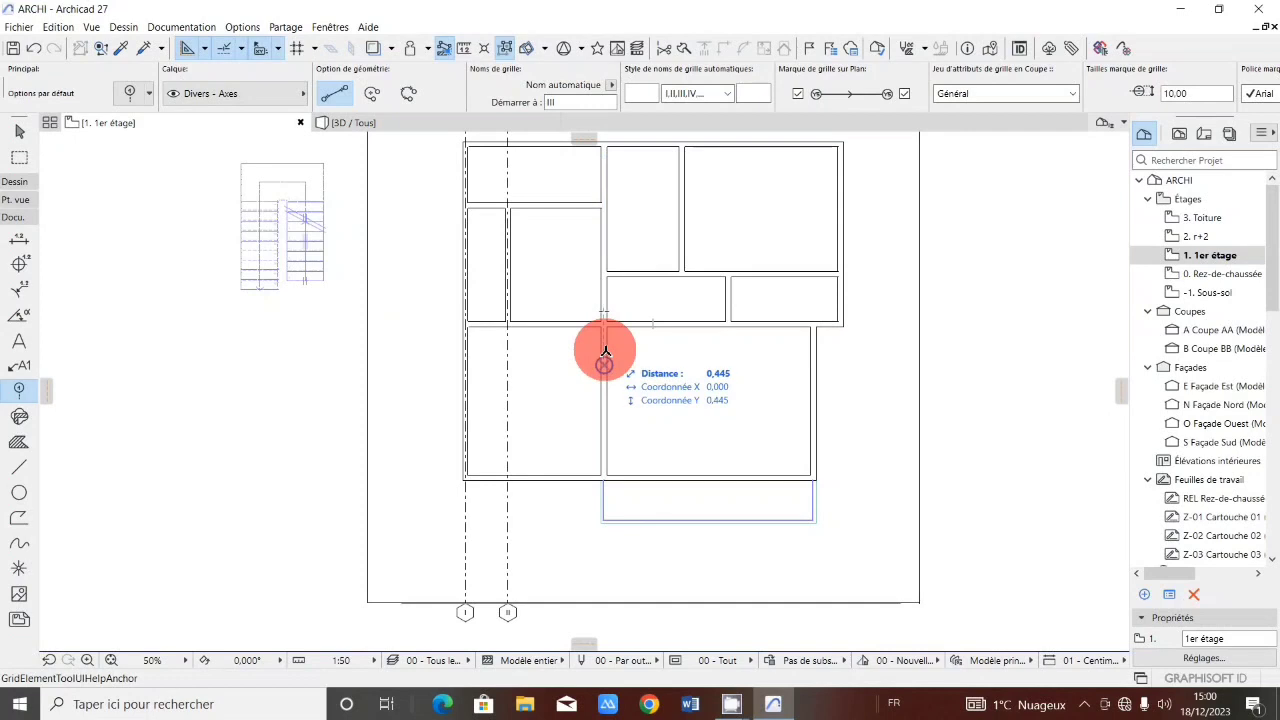
left_click(604, 601)
scroll(606, 491, "down", 1)
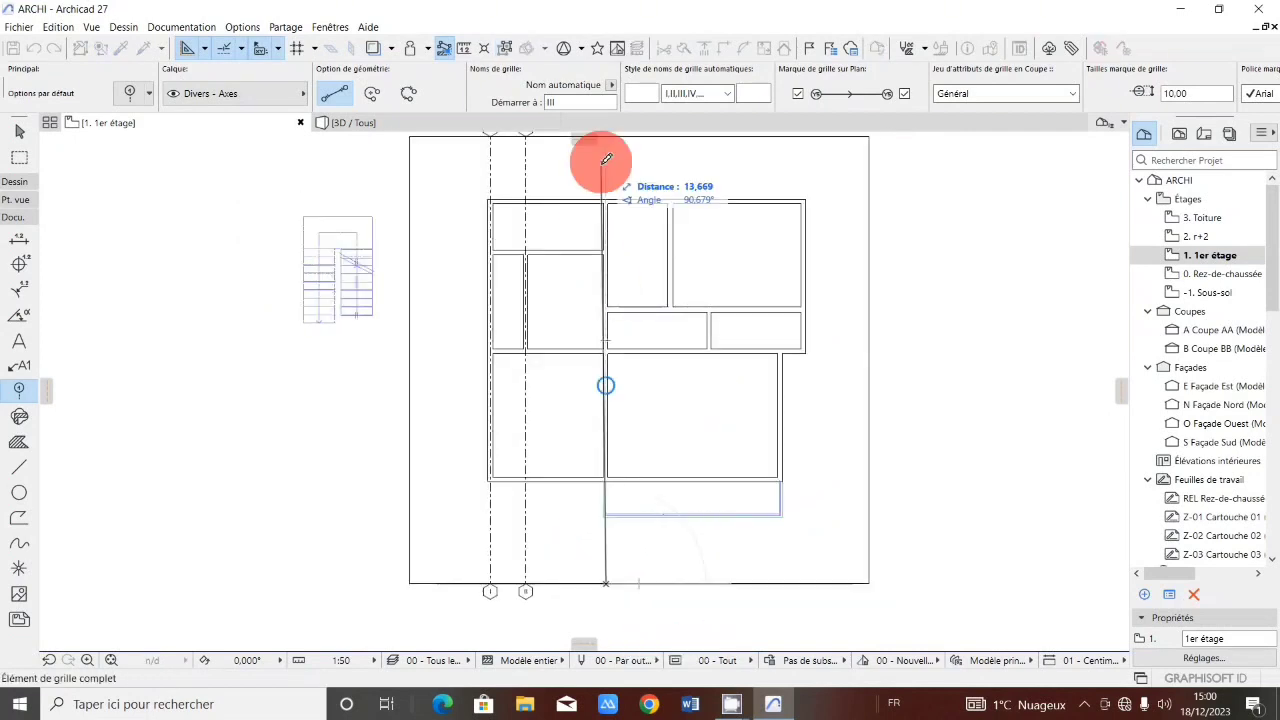
scroll(606, 170, "up", 1)
scroll(608, 160, "down", 2)
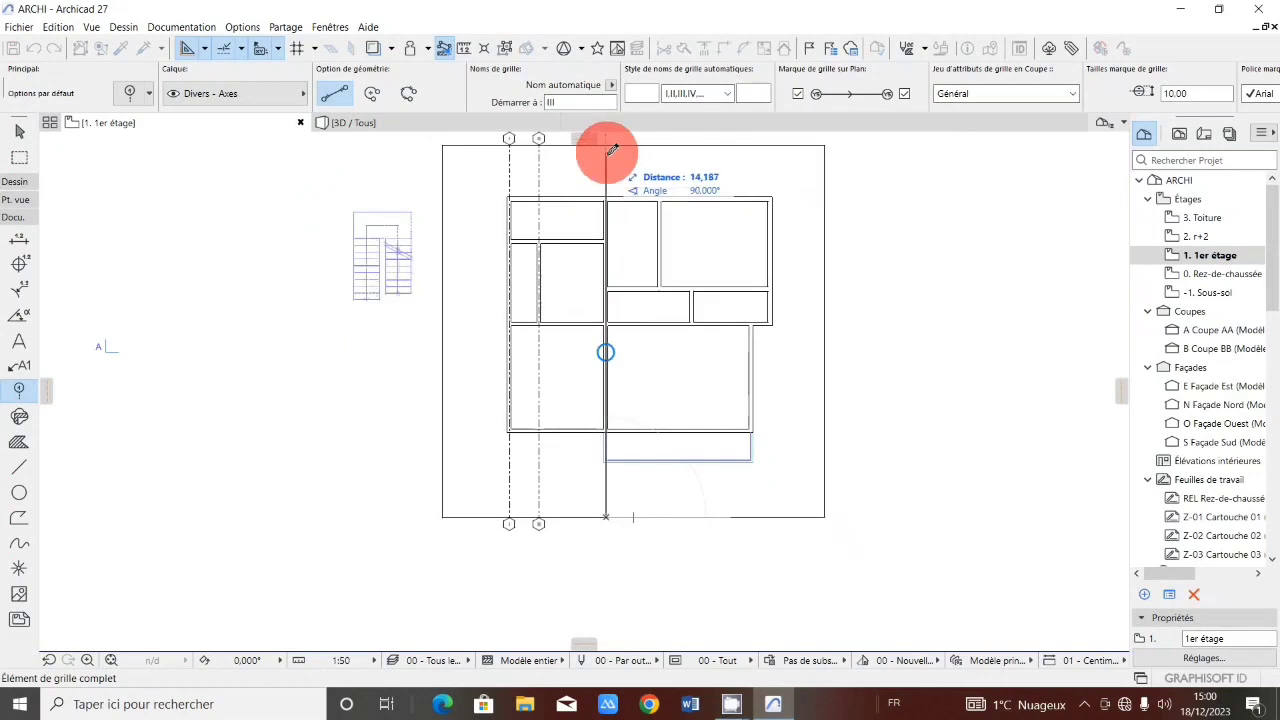
left_click(608, 143)
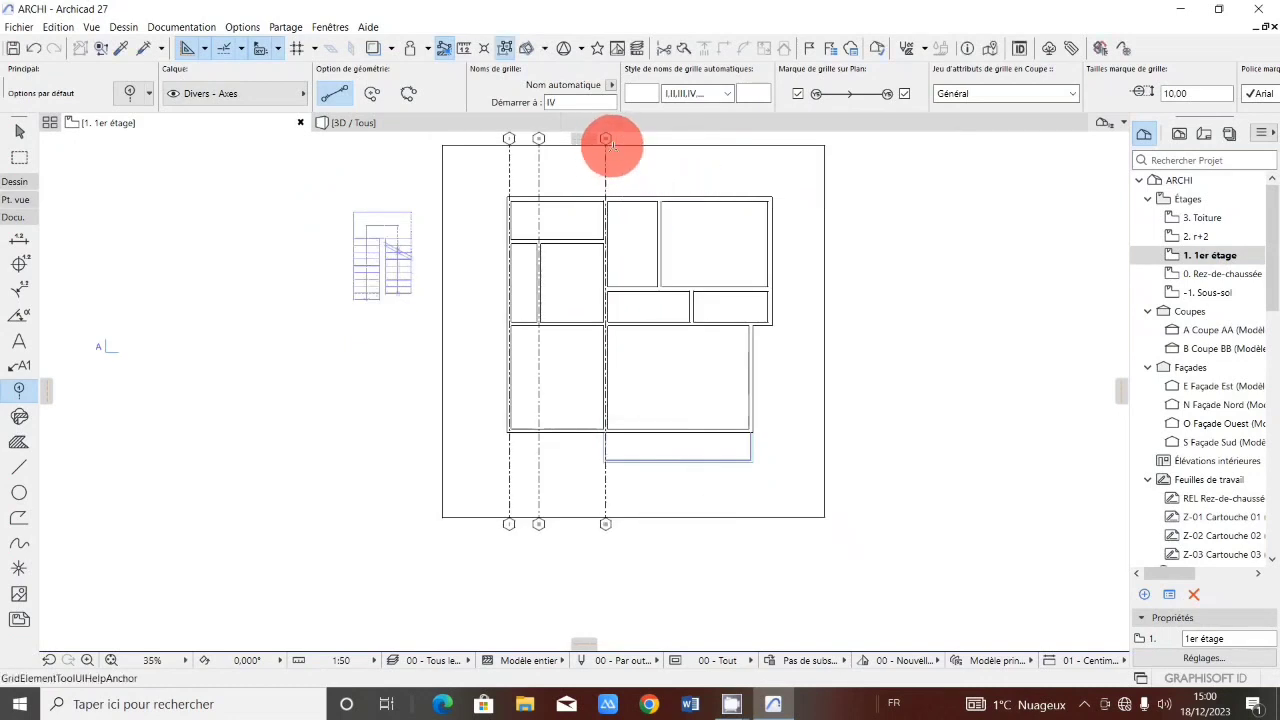
Place a fourth vertical grid line along the wall beside the large upper-right room, spanning the frame top to bottom.
scroll(661, 250, "up", 2)
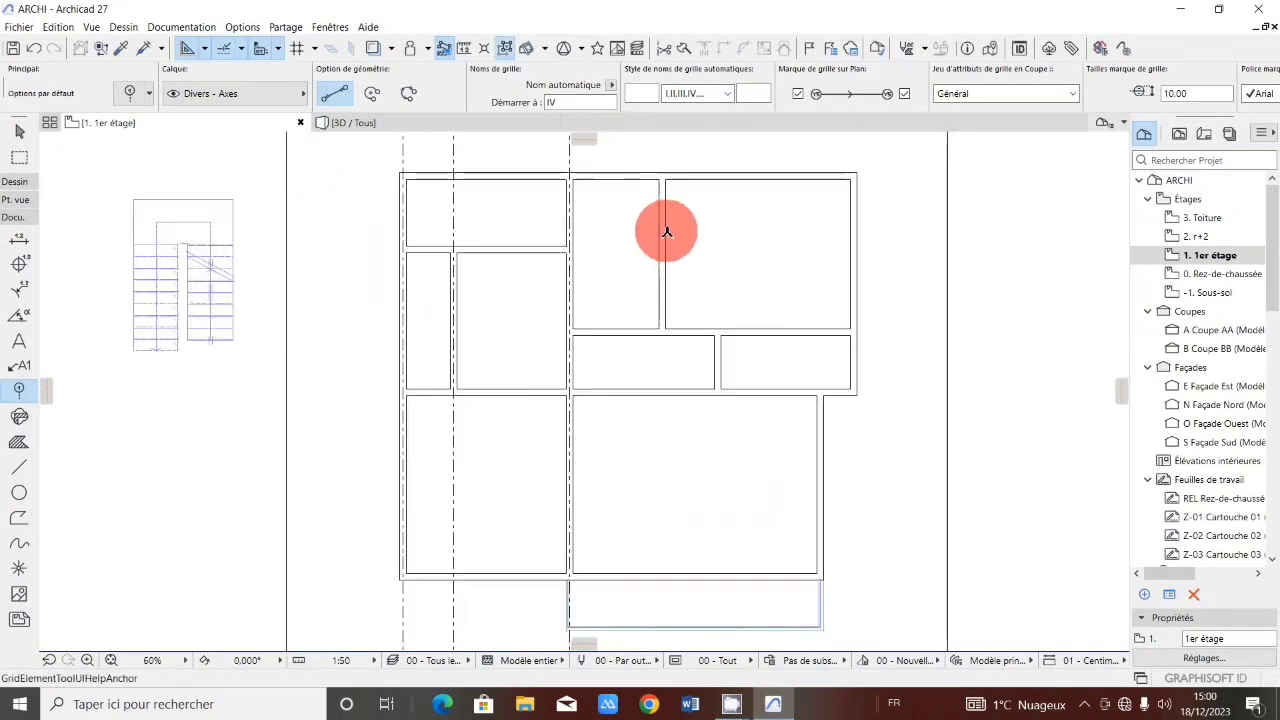
scroll(664, 238, "down", 3)
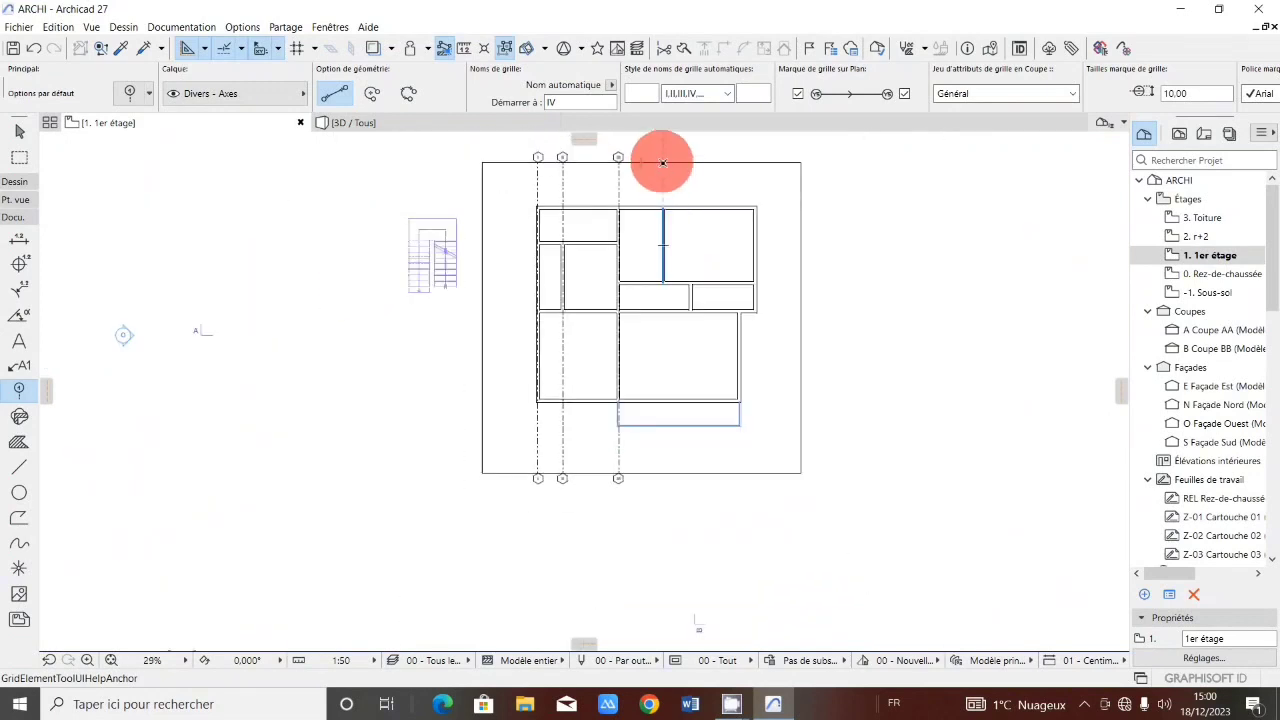
left_click(662, 162)
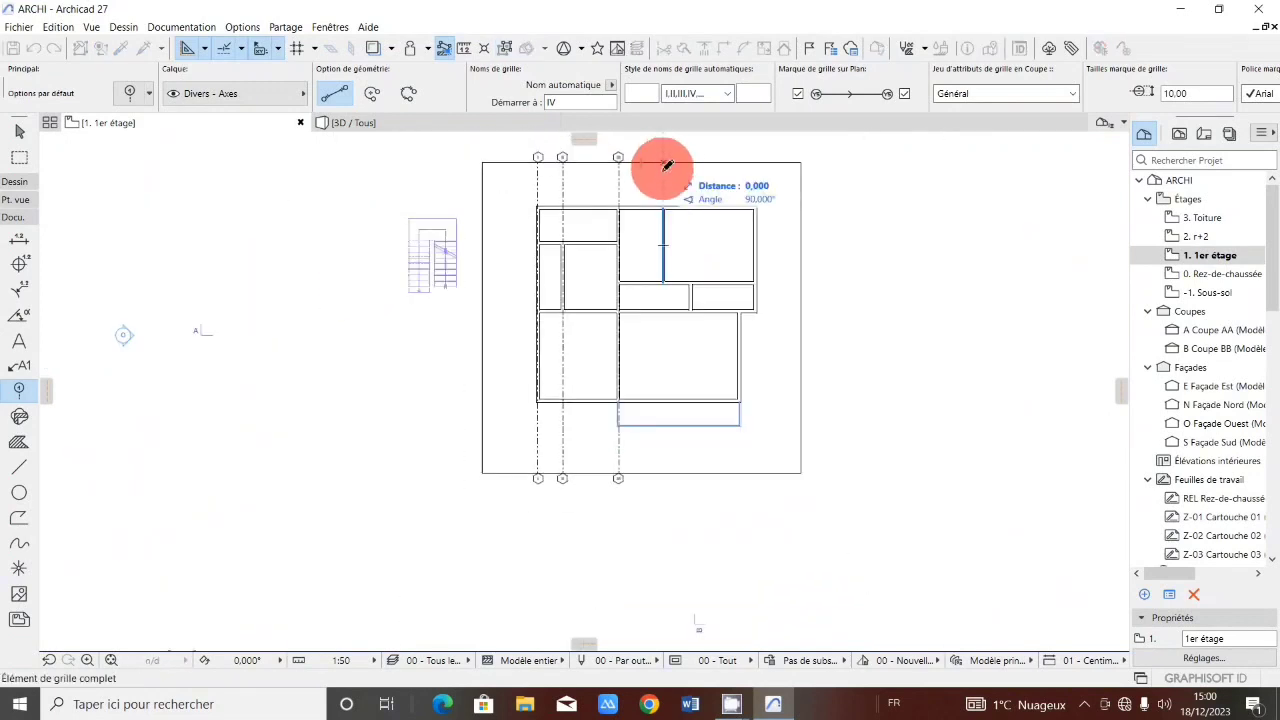
left_click(663, 466)
Place a fifth vertical grid line along the wall between the middle-row rooms, spanning the frame from bottom to top.
scroll(700, 306, "up", 2)
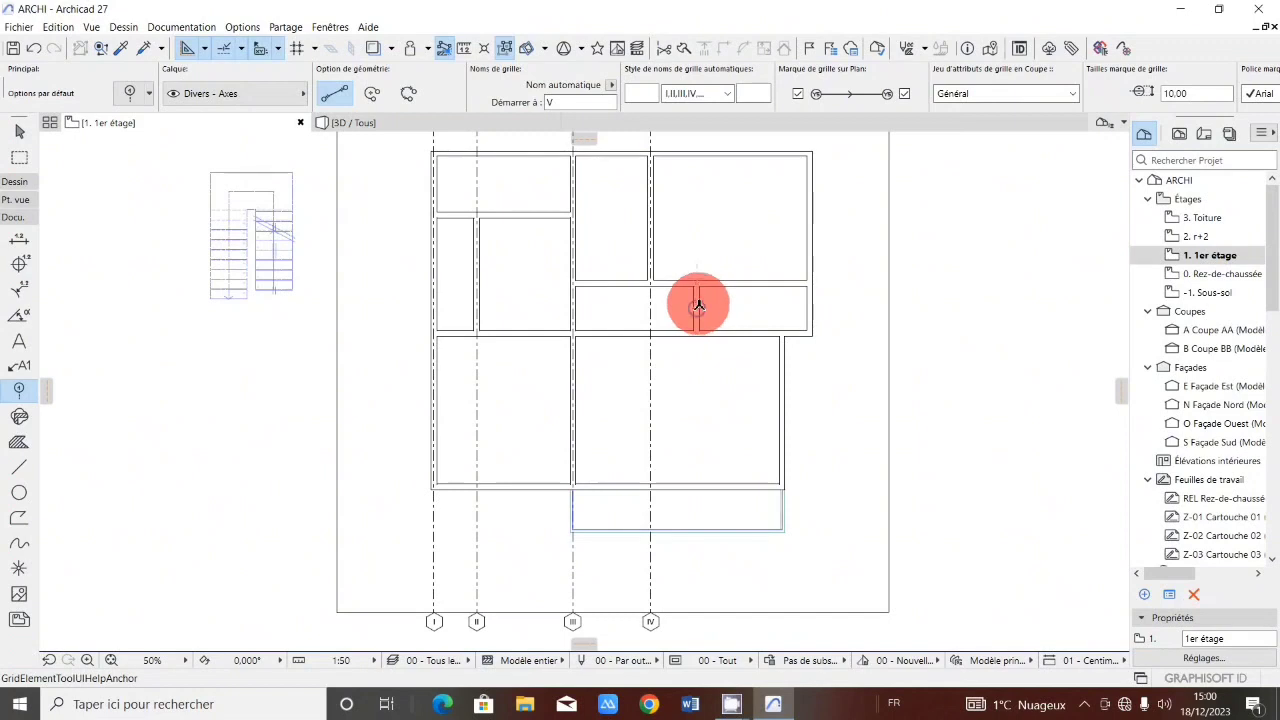
left_click(695, 305)
scroll(690, 400, "down", 2)
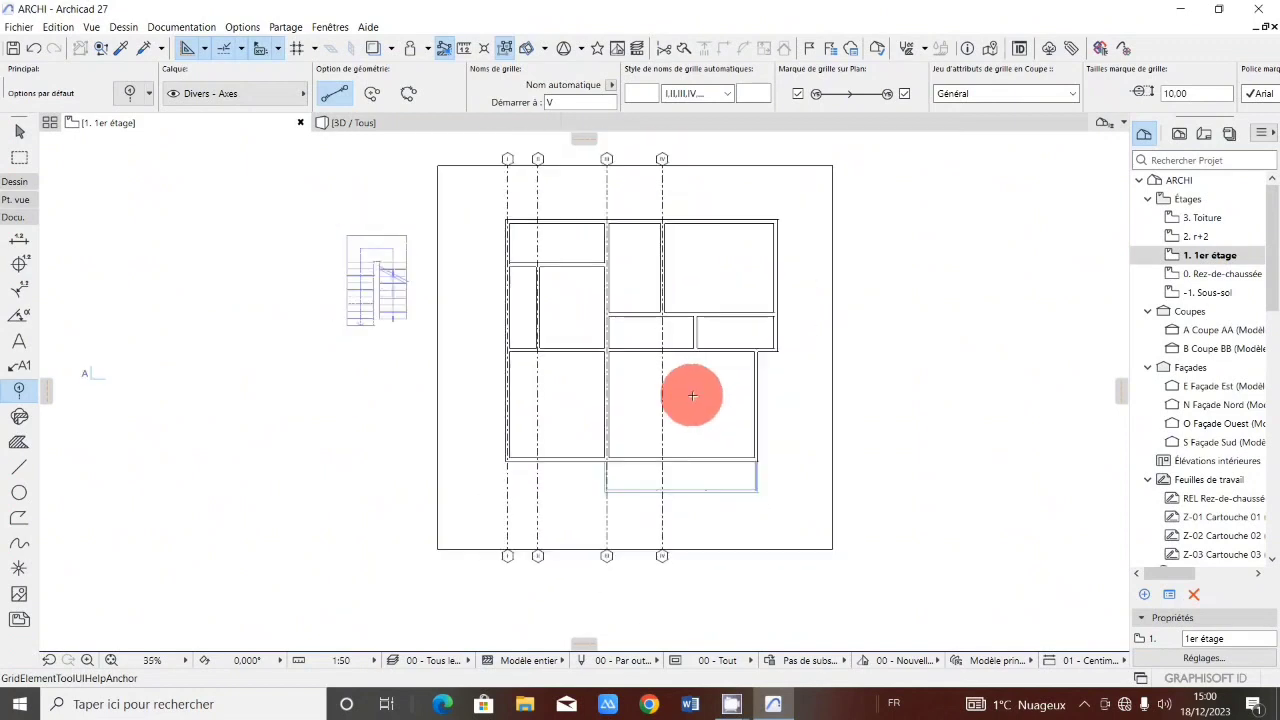
left_click(695, 545)
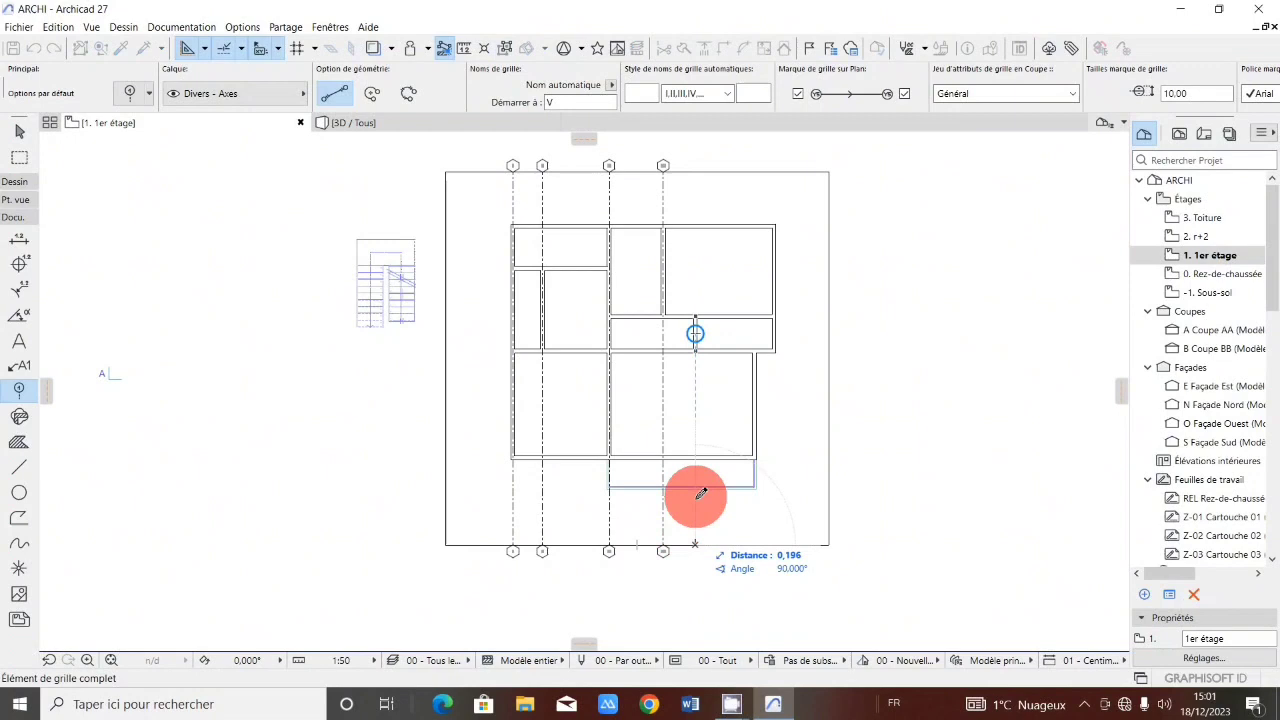
left_click(697, 174)
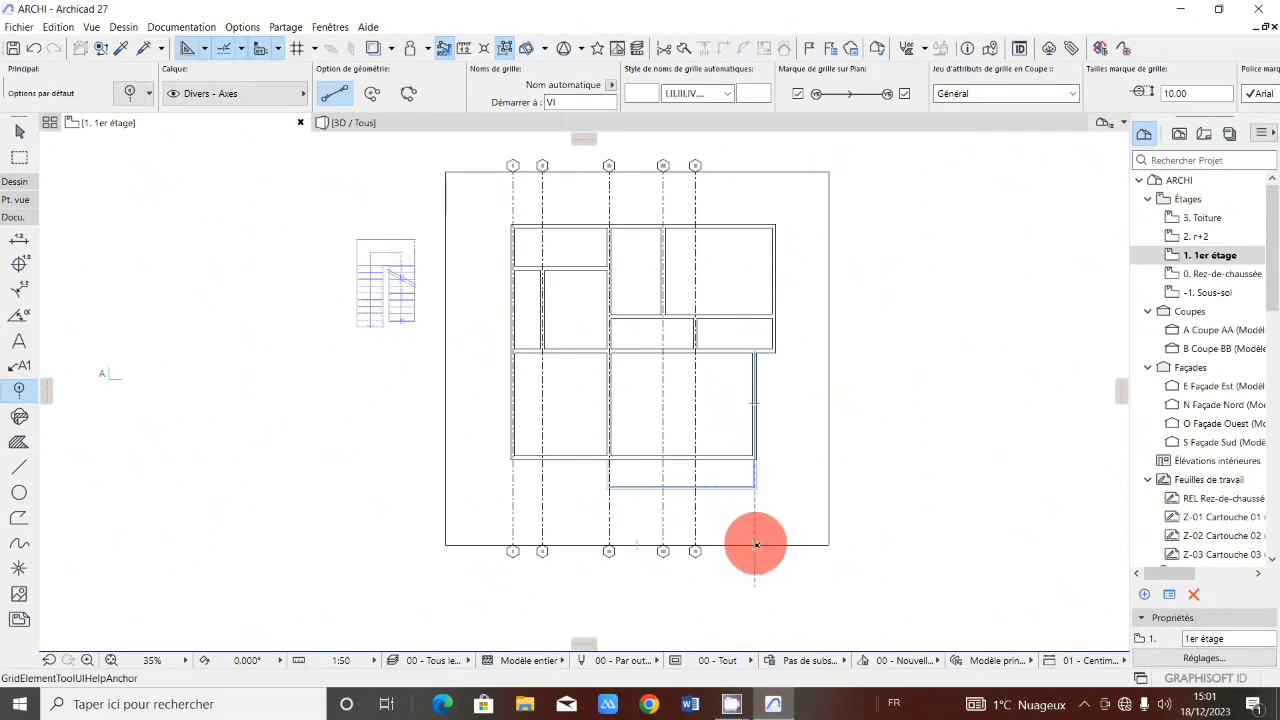
Place vertical grid lines six and seven along the lower block's right wall and the plan's right outer wall.
left_click(756, 170)
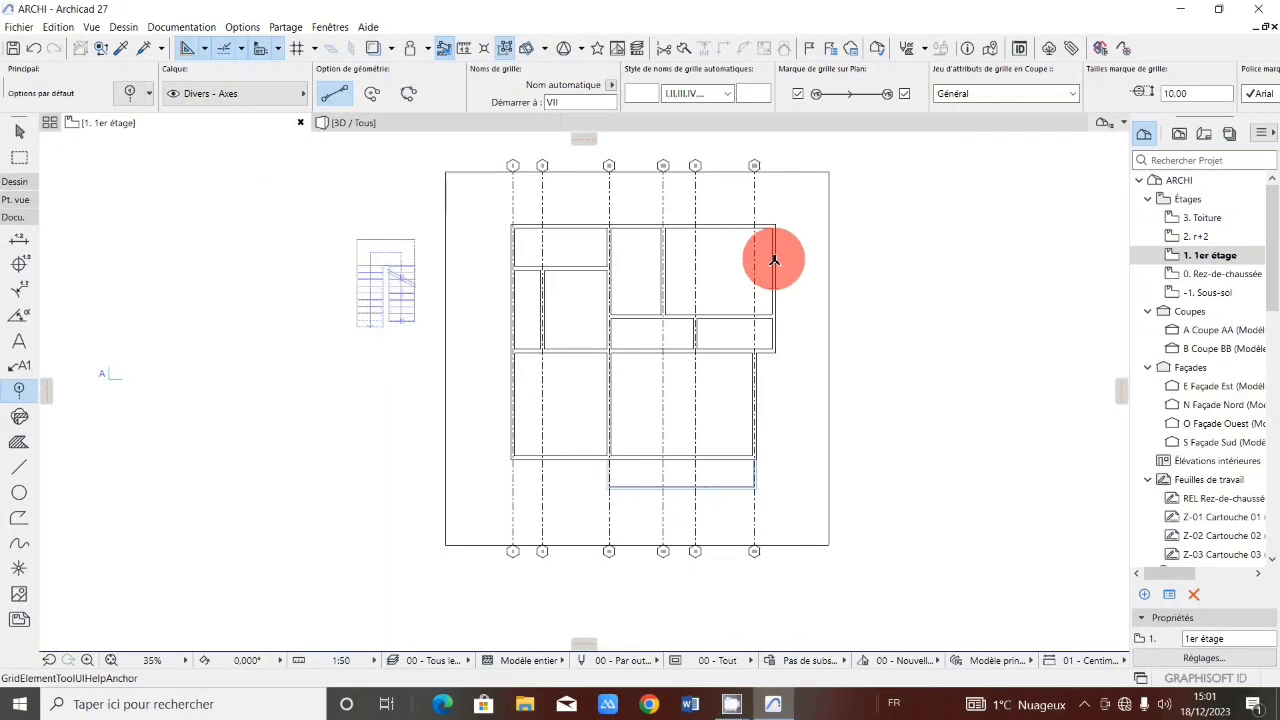
left_click(771, 170)
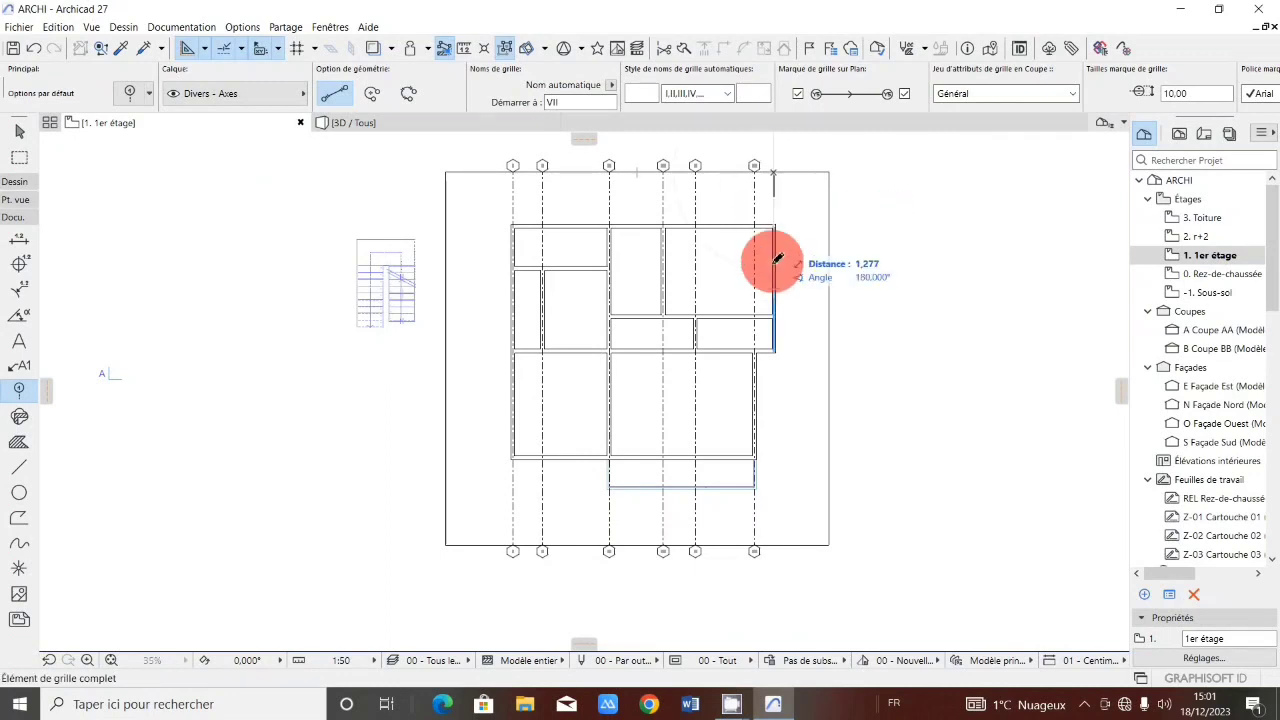
left_click(776, 545)
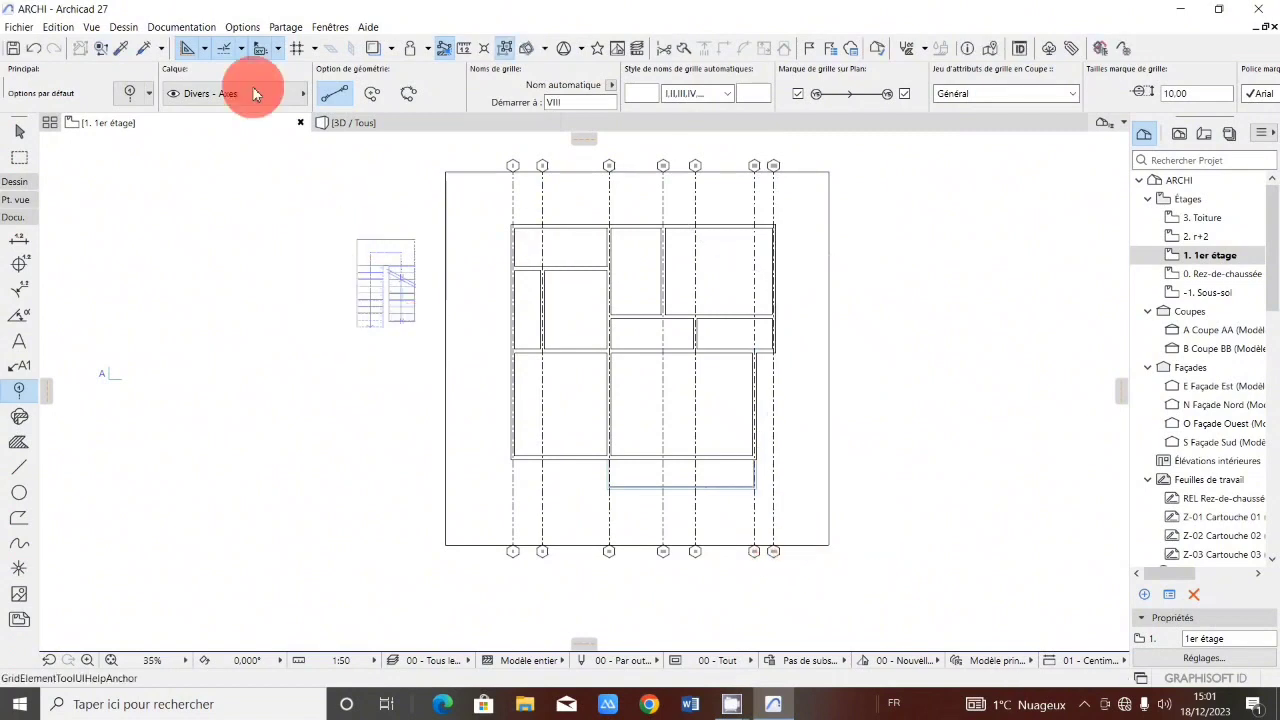
In the grid element default settings, set the automatic naming style to 1, 2, 3 and confirm.
scroll(760, 240, "up", 3)
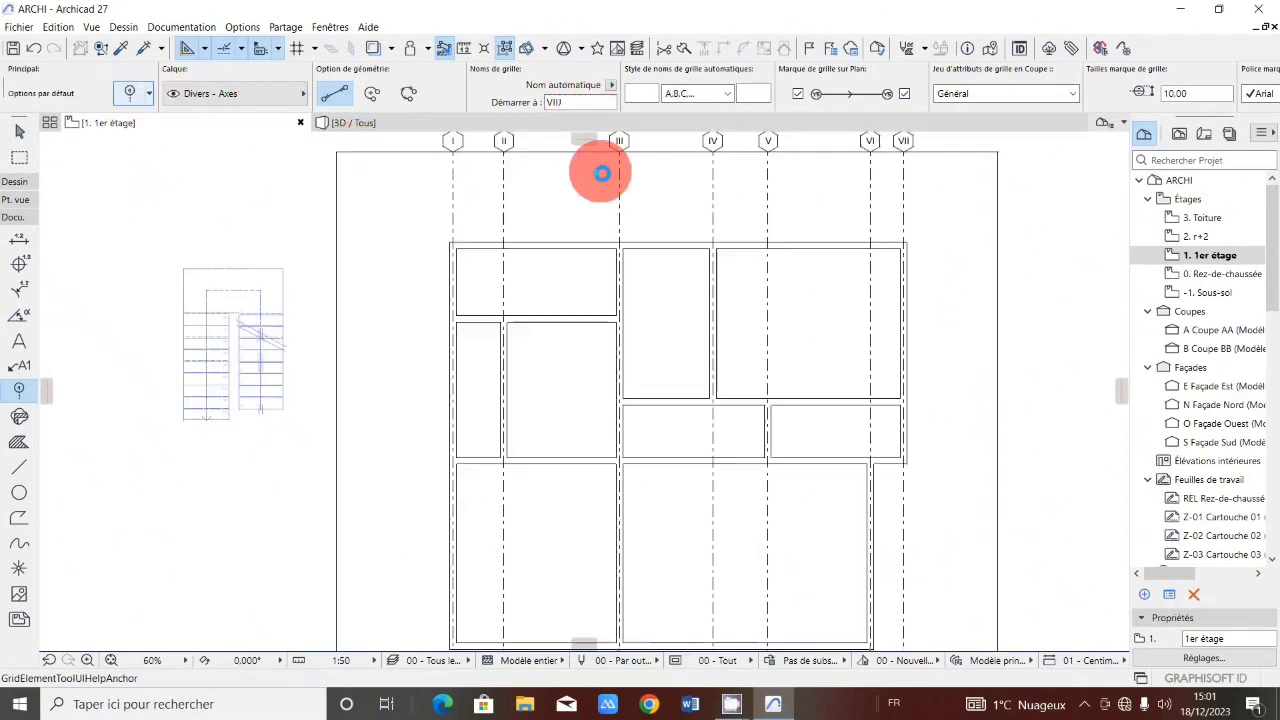
key("ctrl+t")
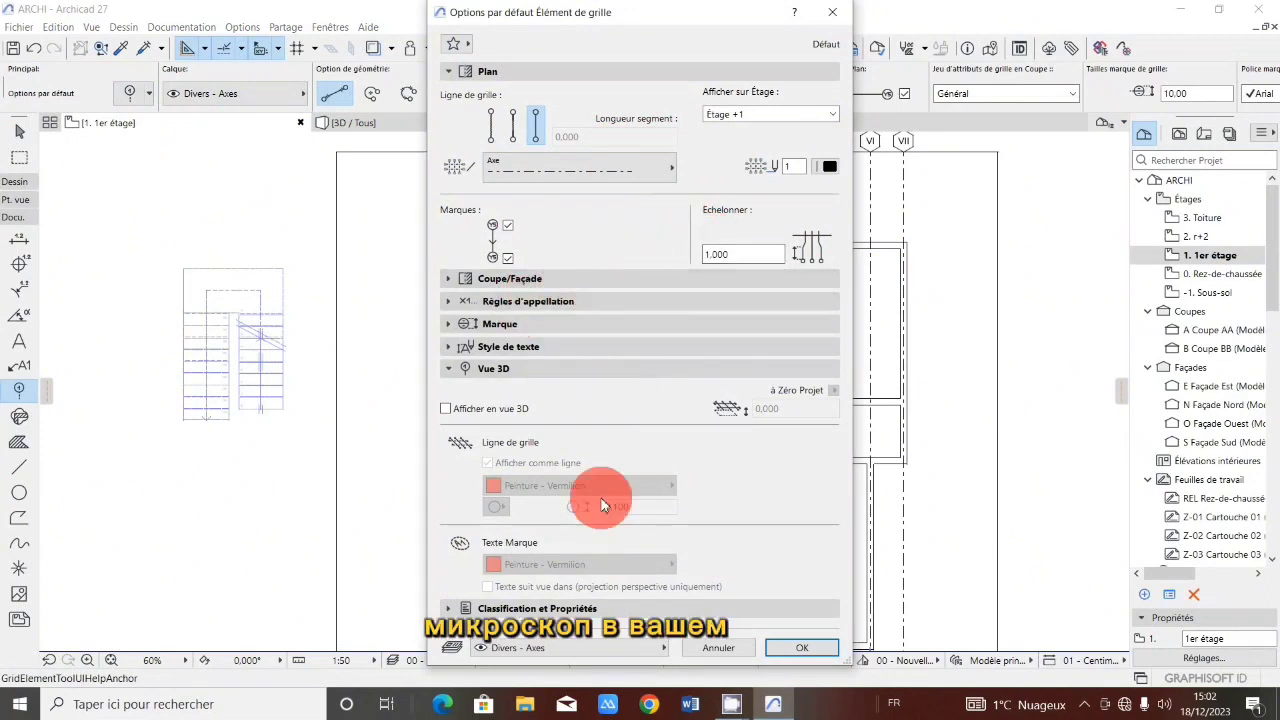
left_click(563, 277)
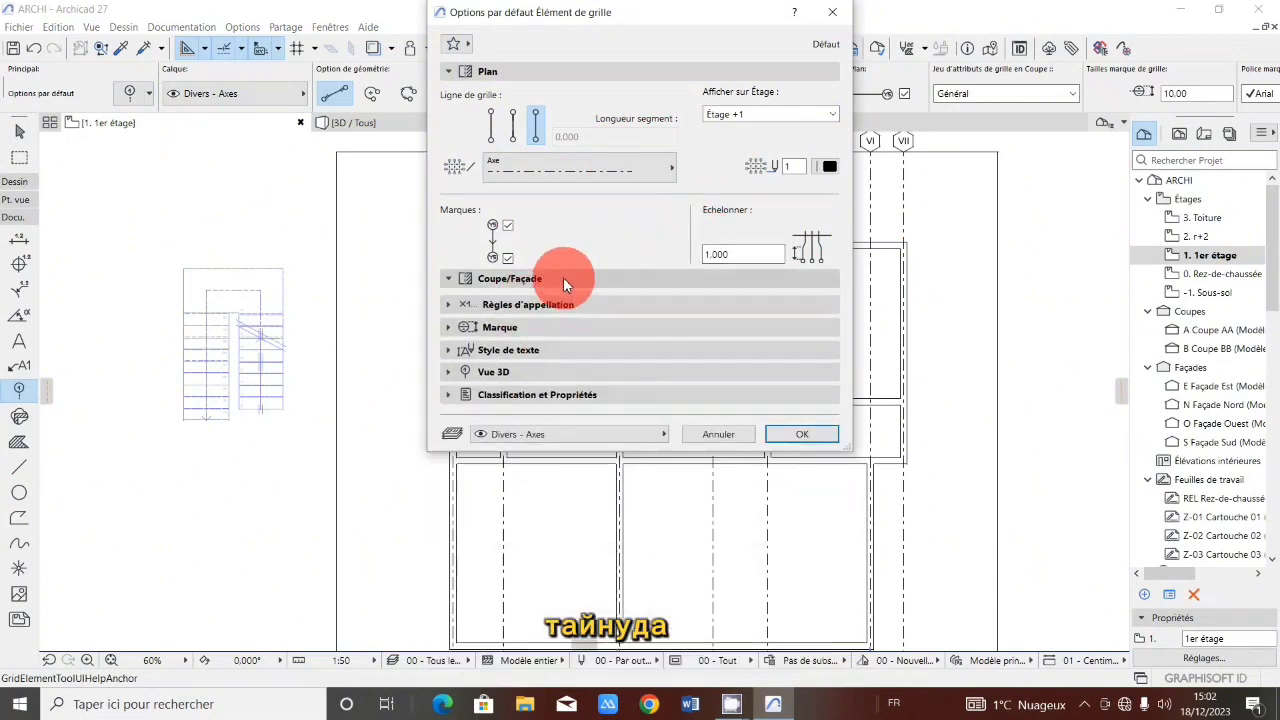
left_click(565, 281)
left_click(561, 303)
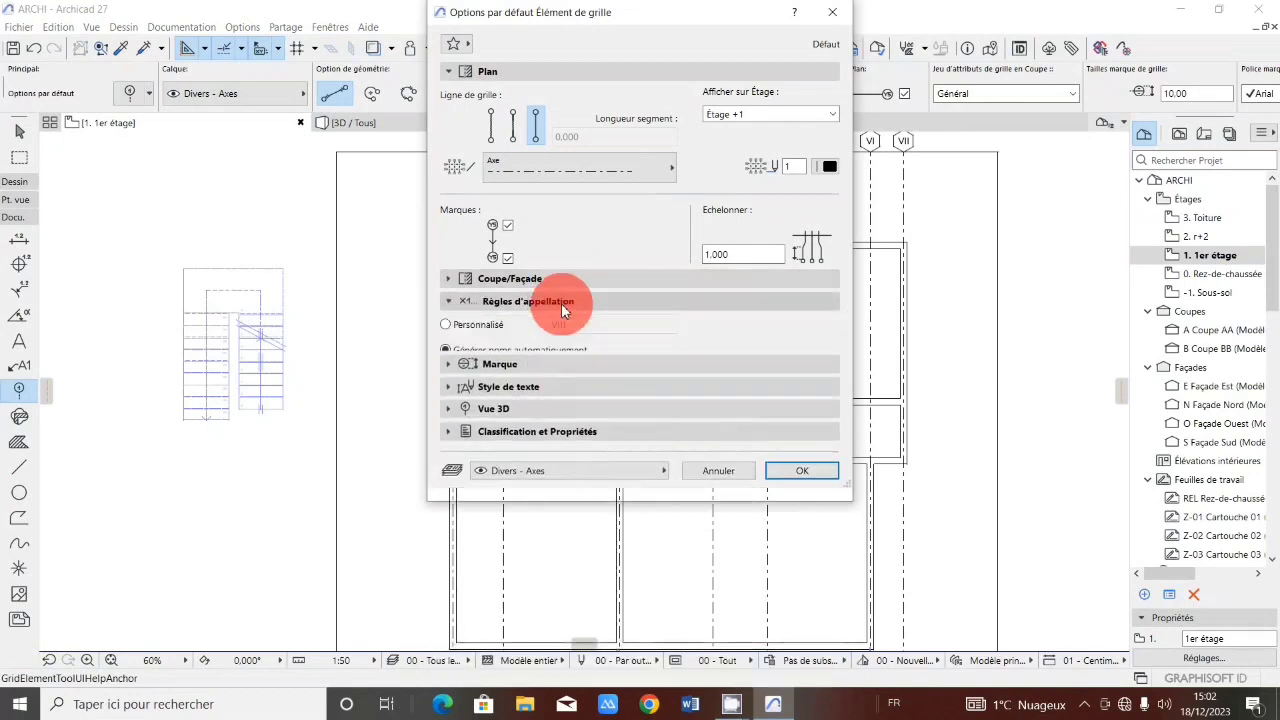
left_click(740, 388)
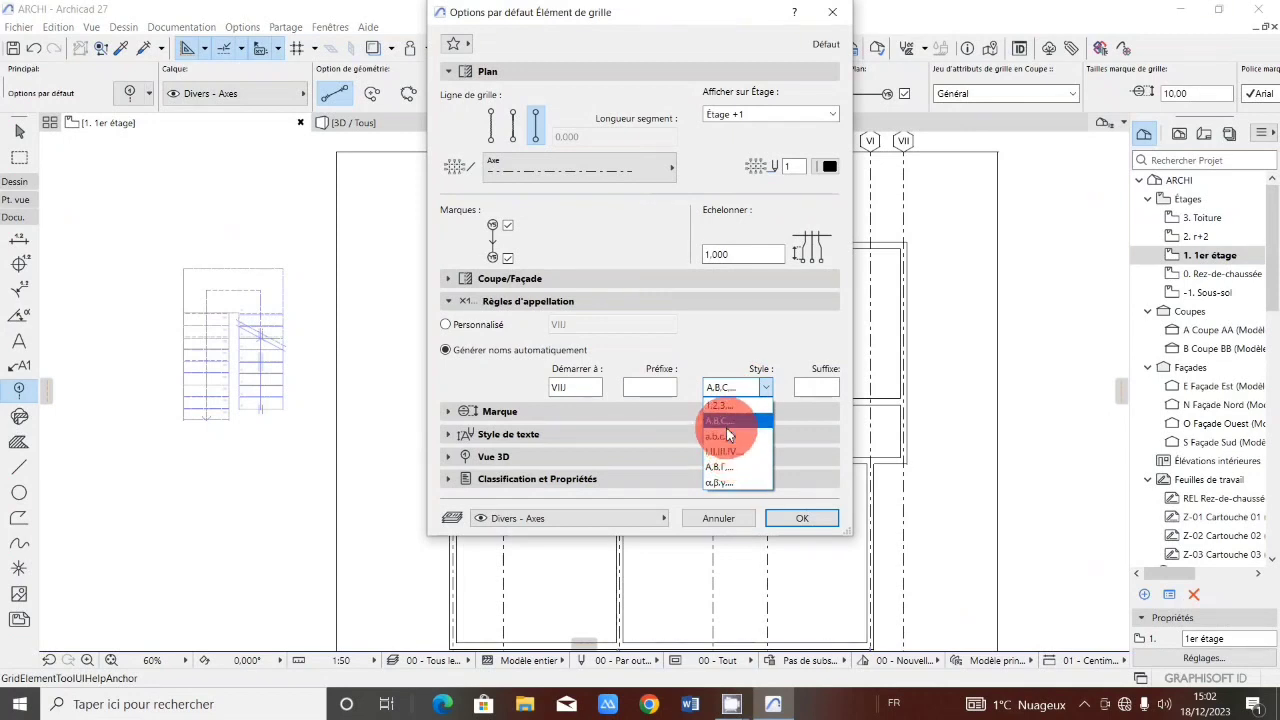
left_click(723, 420)
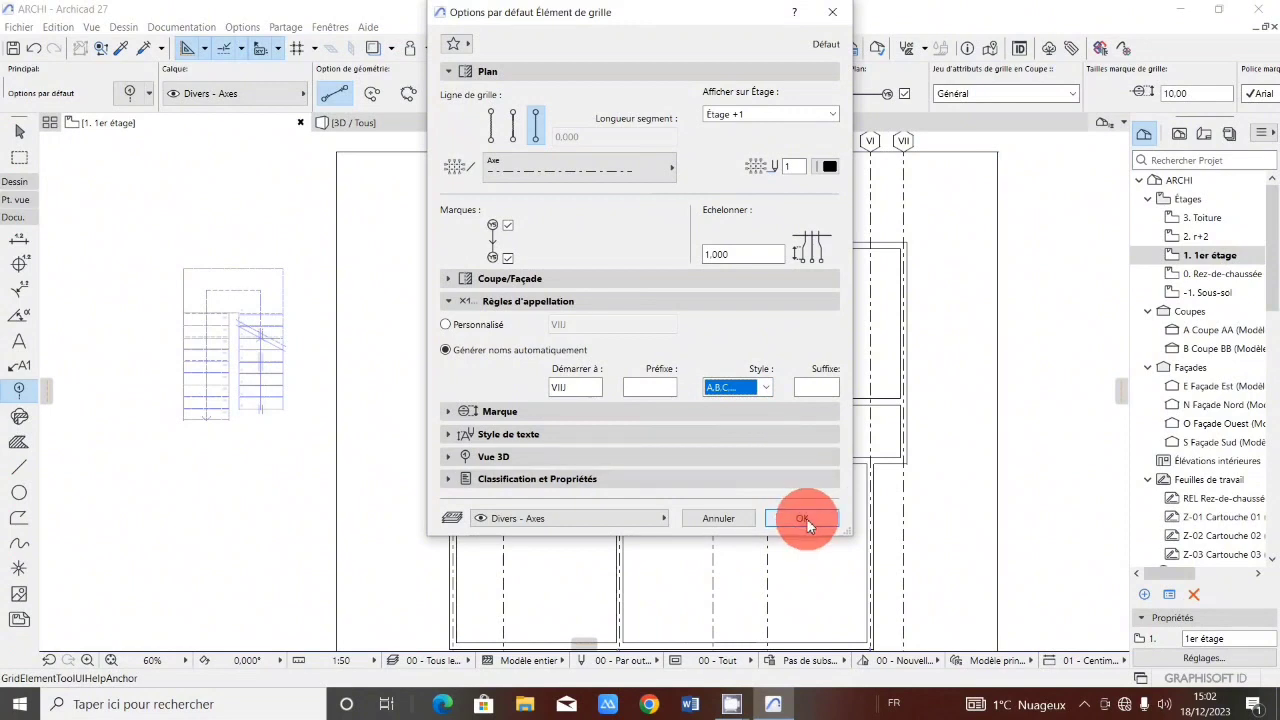
left_click(766, 390)
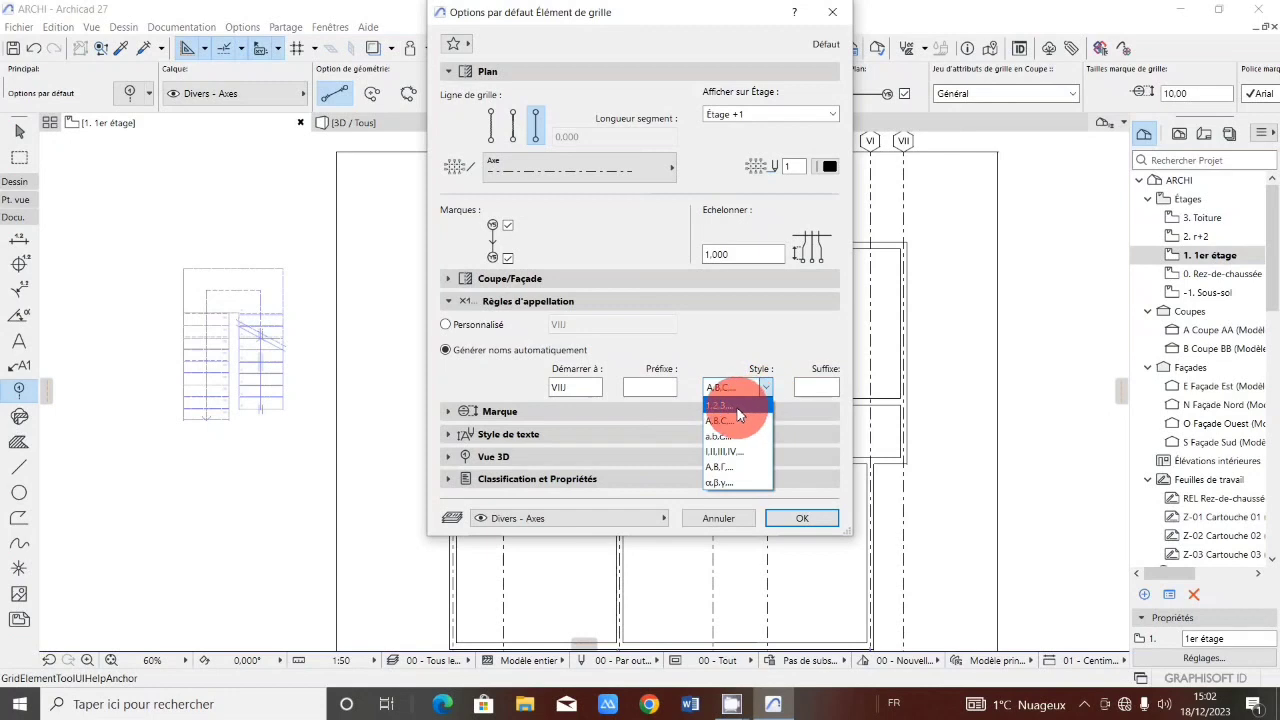
left_click(755, 453)
left_click(799, 522)
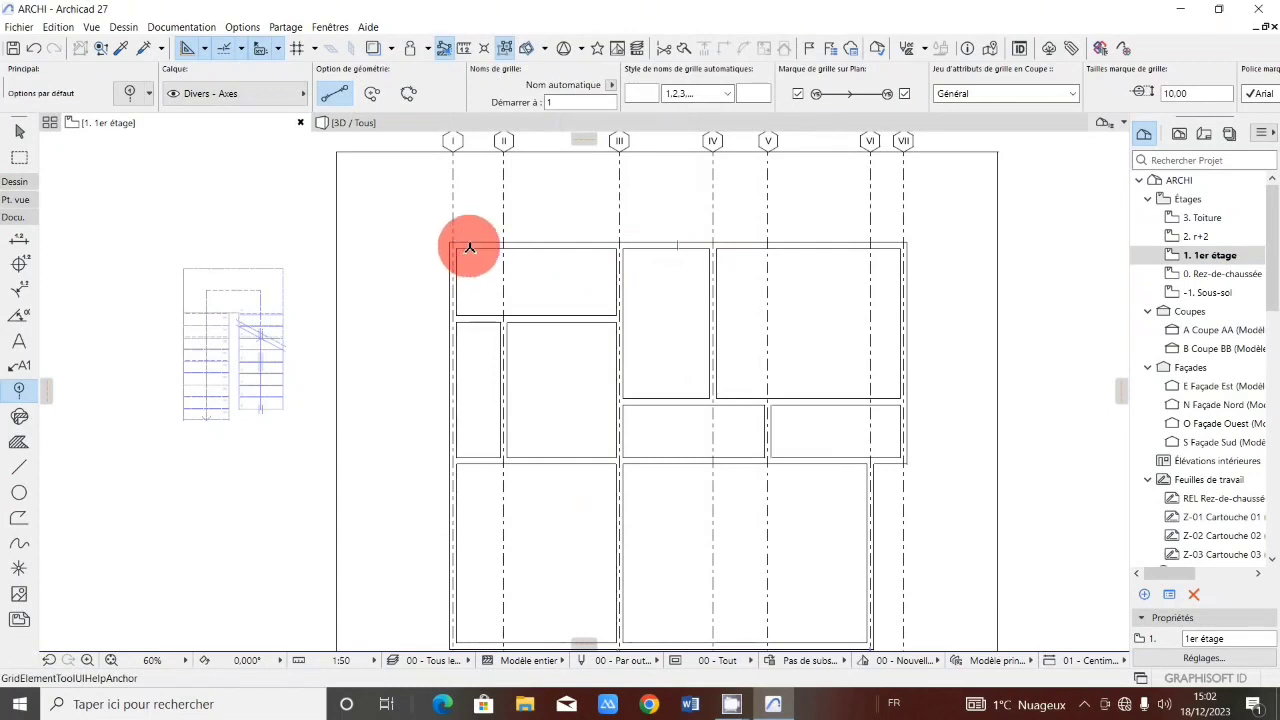
Place horizontal grid lines 1 and 2 along the top outer wall and the wall below the top rooms, spanning the frame.
left_click(336, 245)
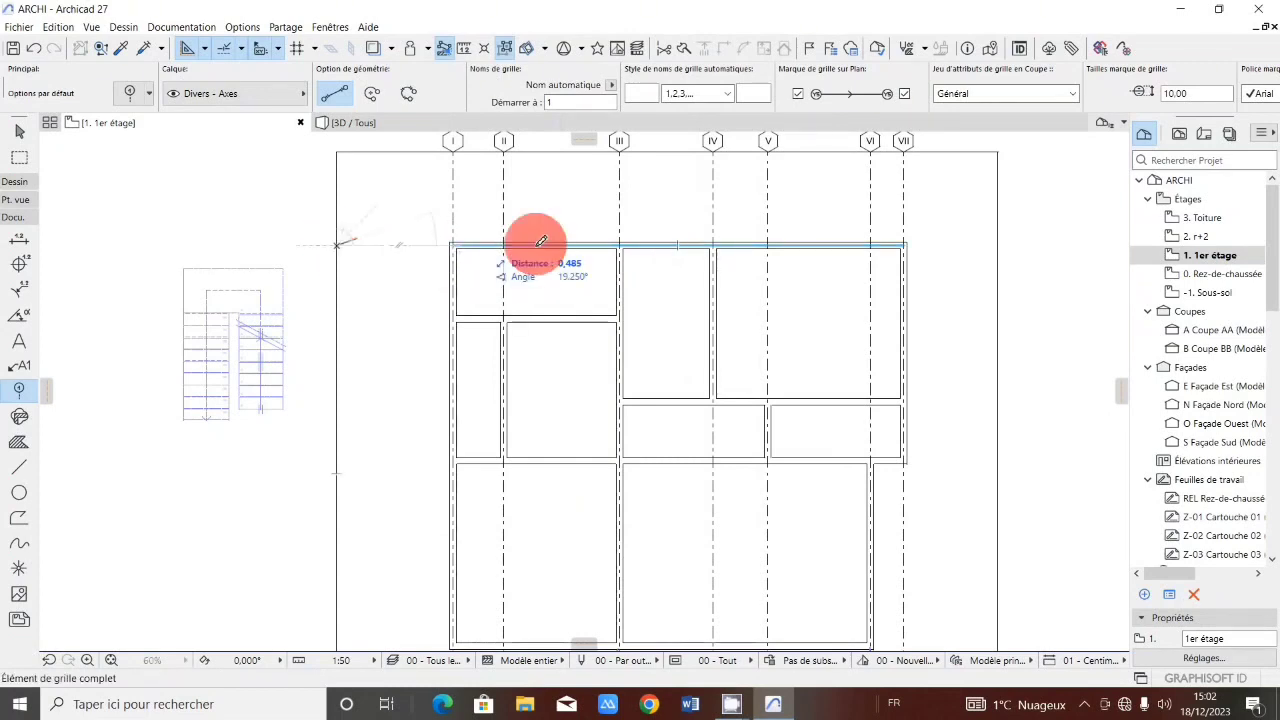
left_click(998, 245)
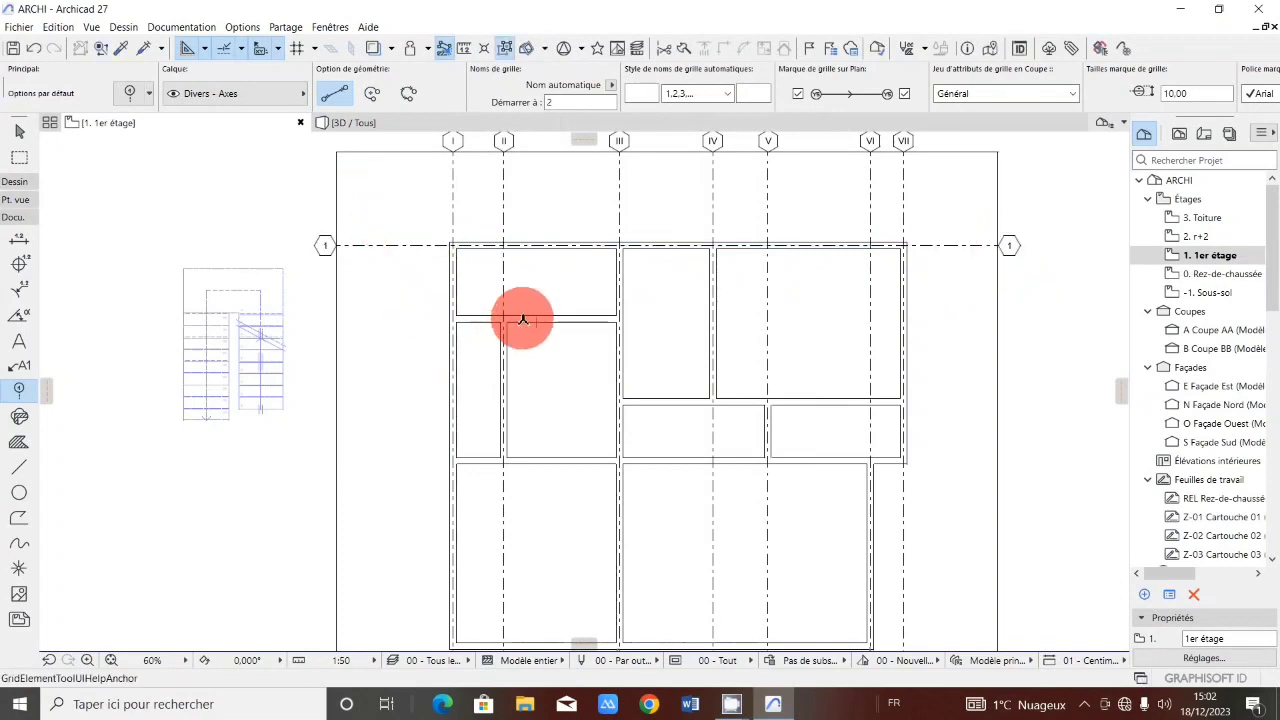
left_click(336, 319)
left_click(997, 319)
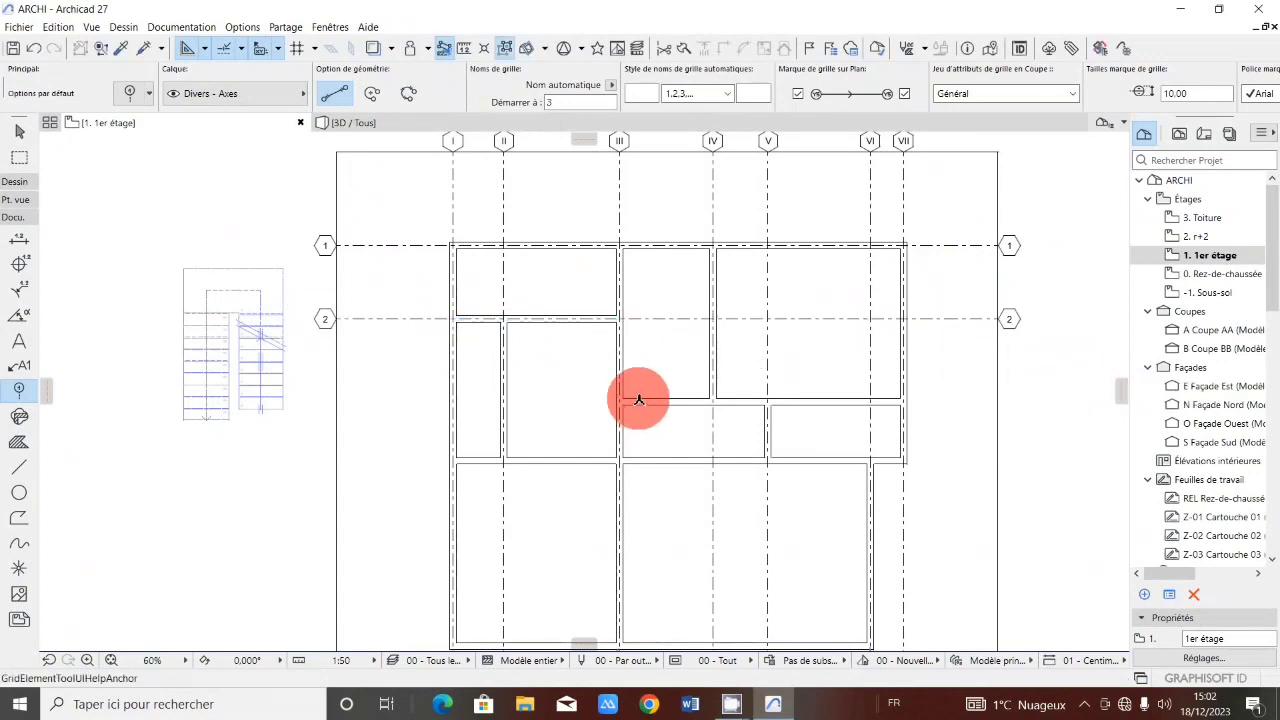
Place horizontal grid lines 3 and 4 along the walls above and below the middle row of rooms, across the frame.
left_click(639, 402)
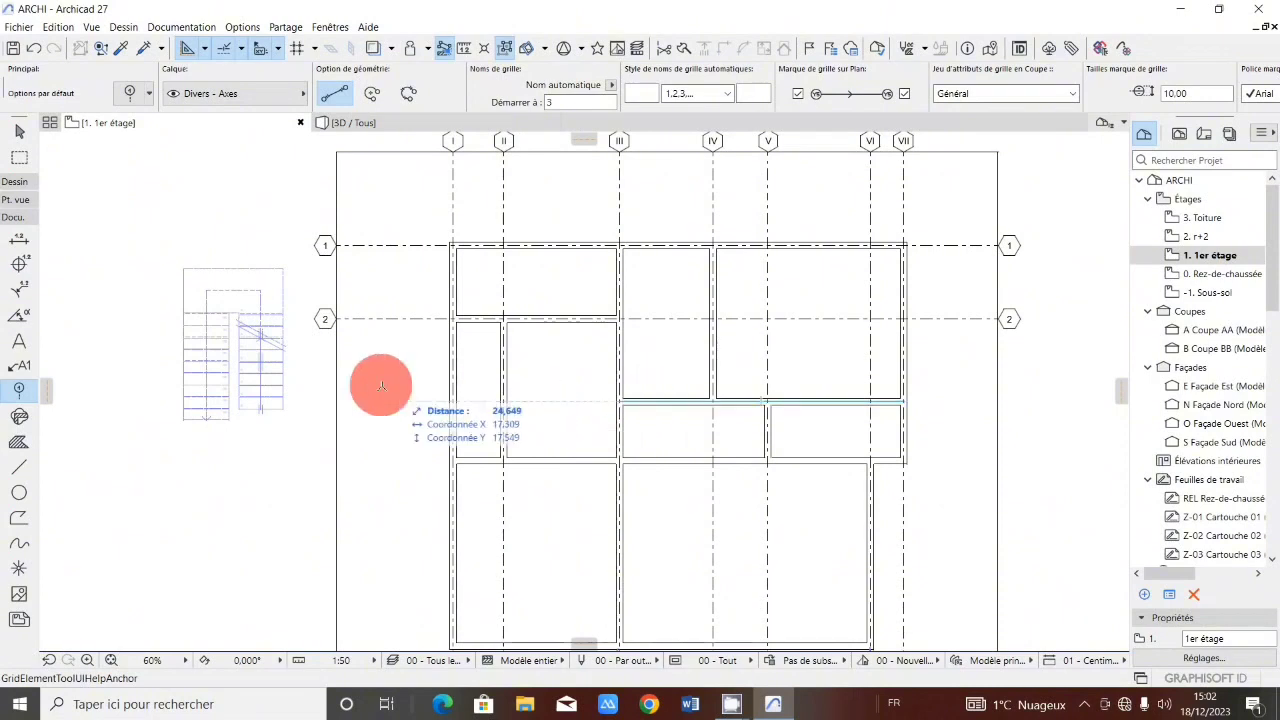
left_click(338, 402)
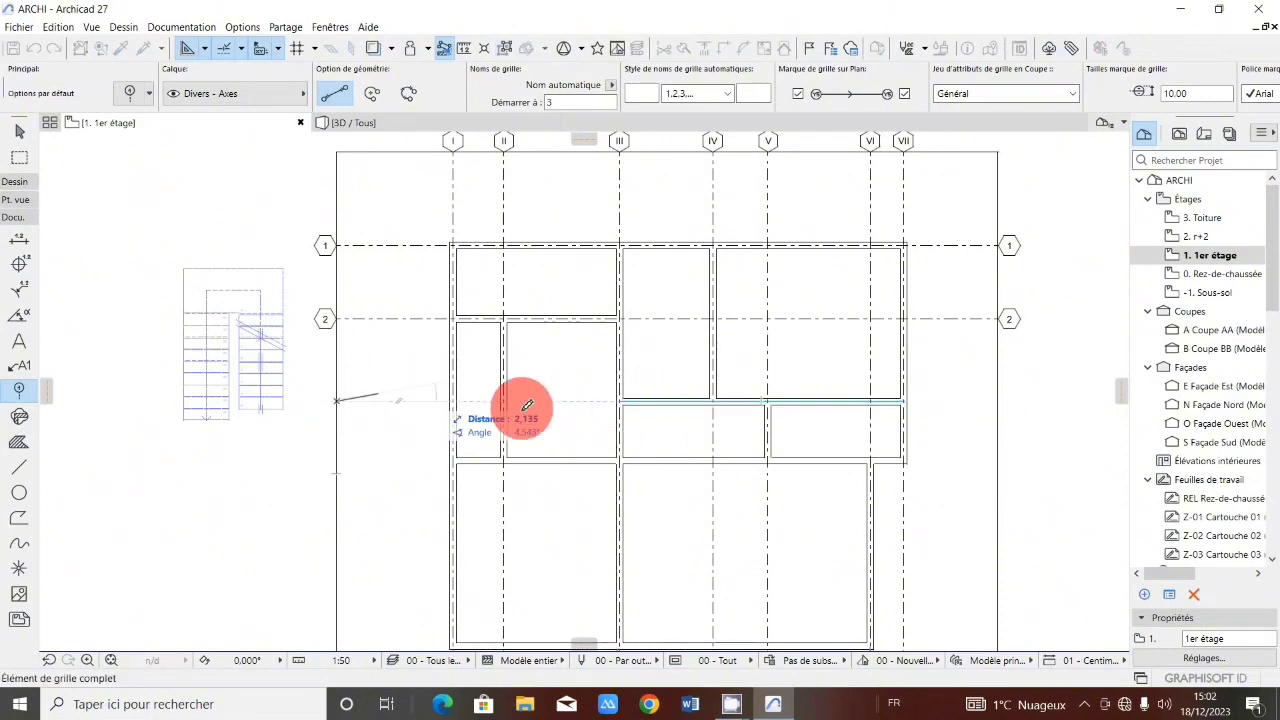
left_click(997, 402)
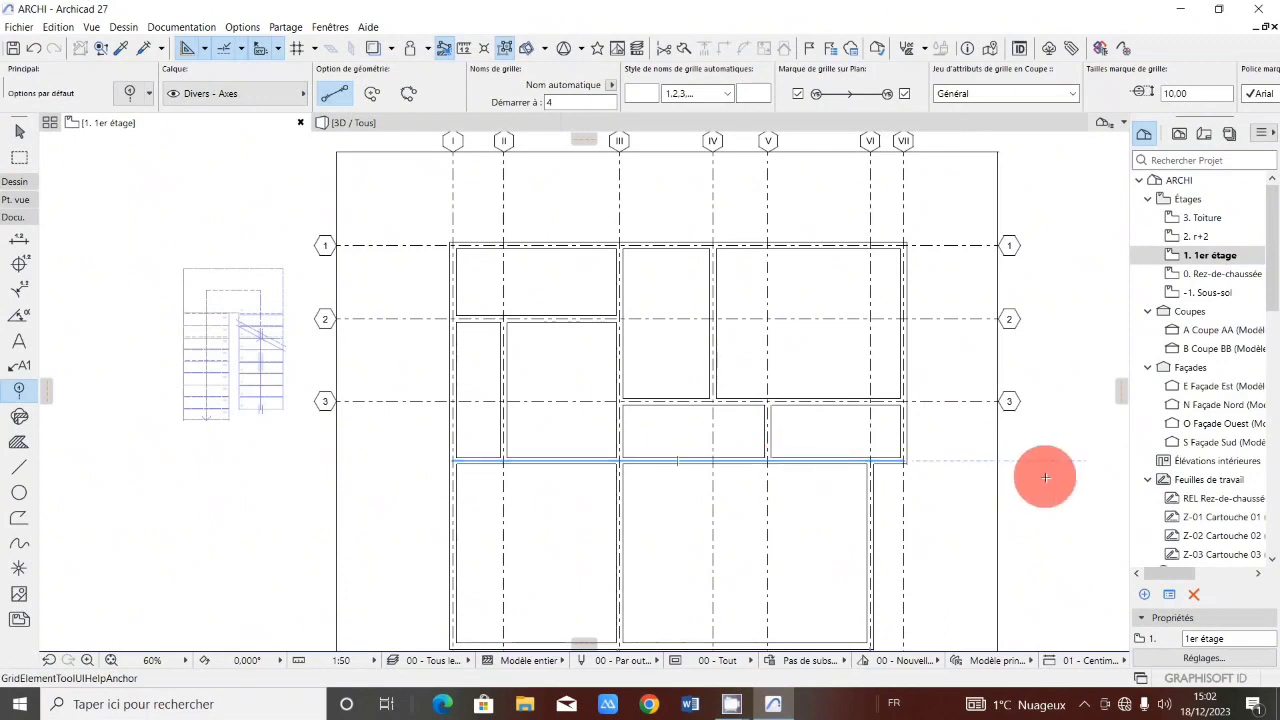
left_click(998, 460)
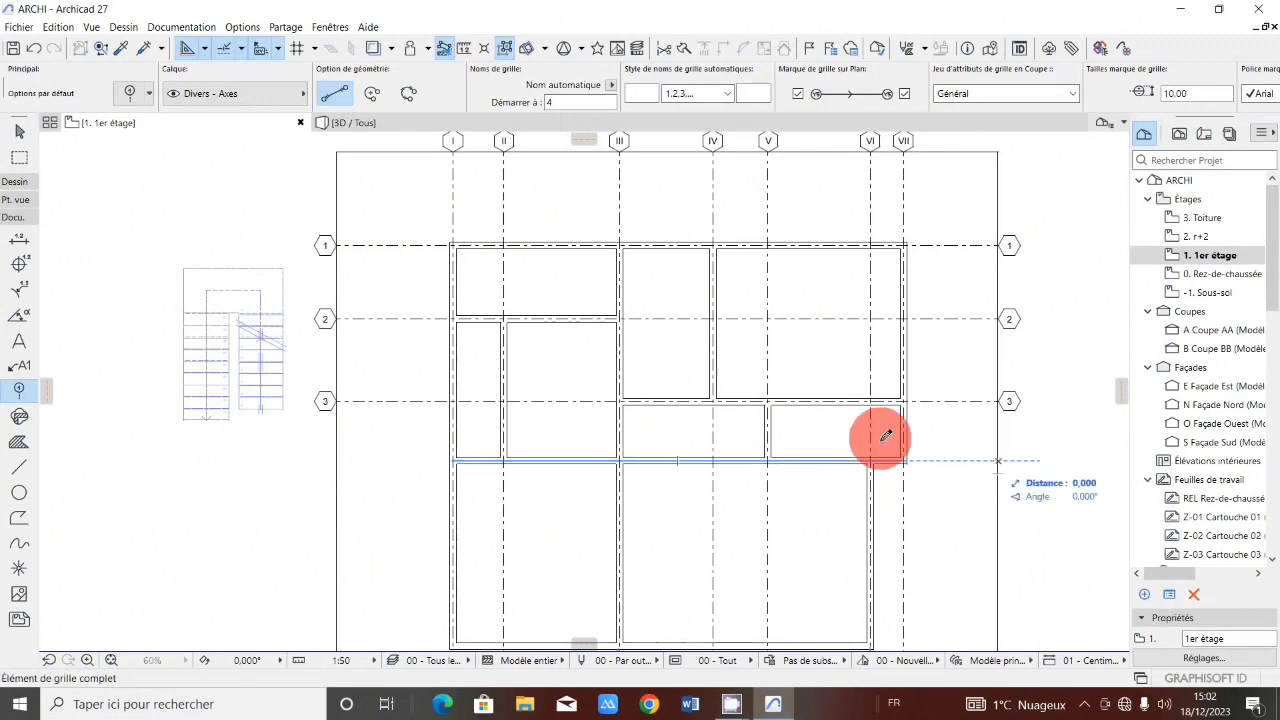
left_click(342, 457)
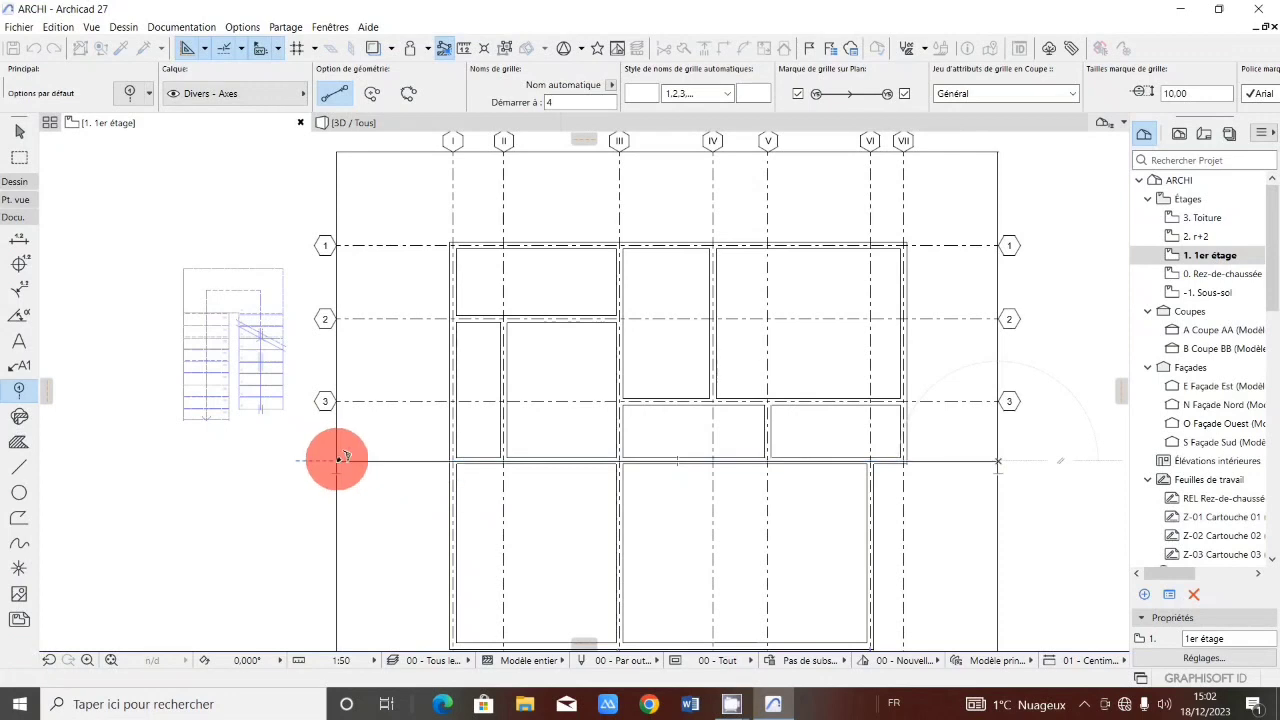
Place horizontal grid lines 5 and 6 along the bottom outer wall and the lower edge of the projecting balcony.
scroll(594, 434, "down", 3)
scroll(623, 337, "up", 3)
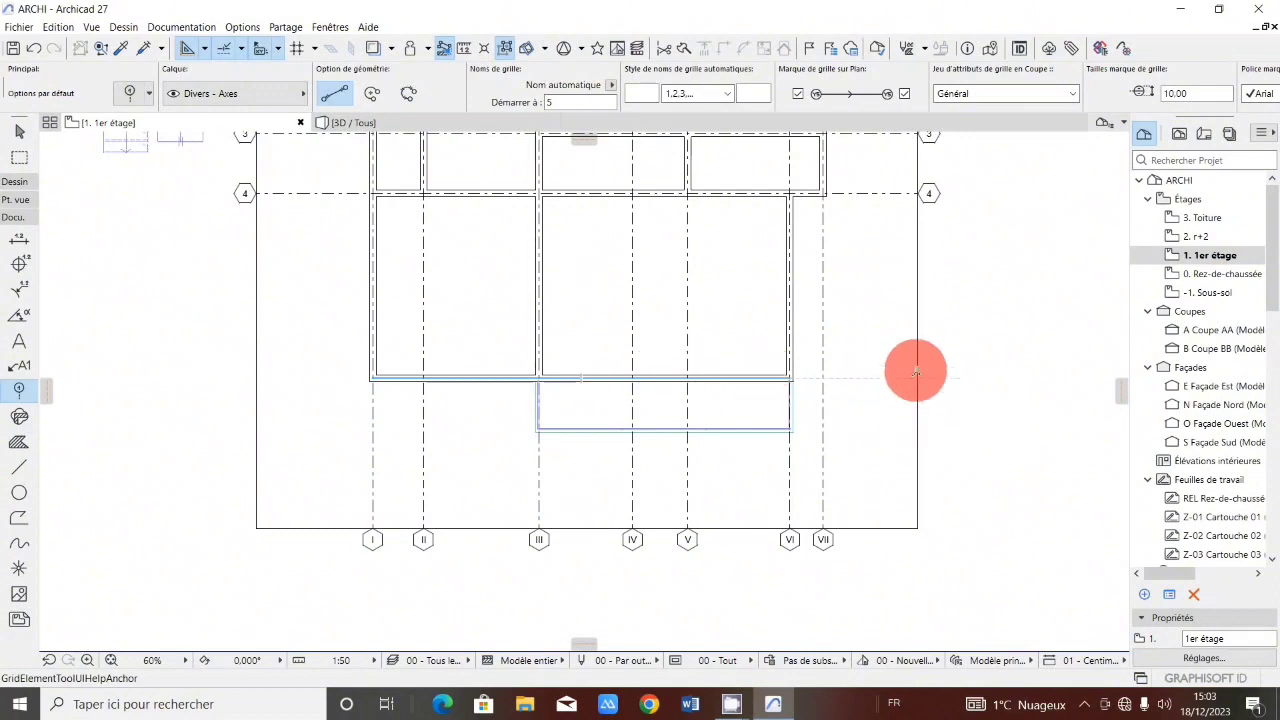
left_click(917, 378)
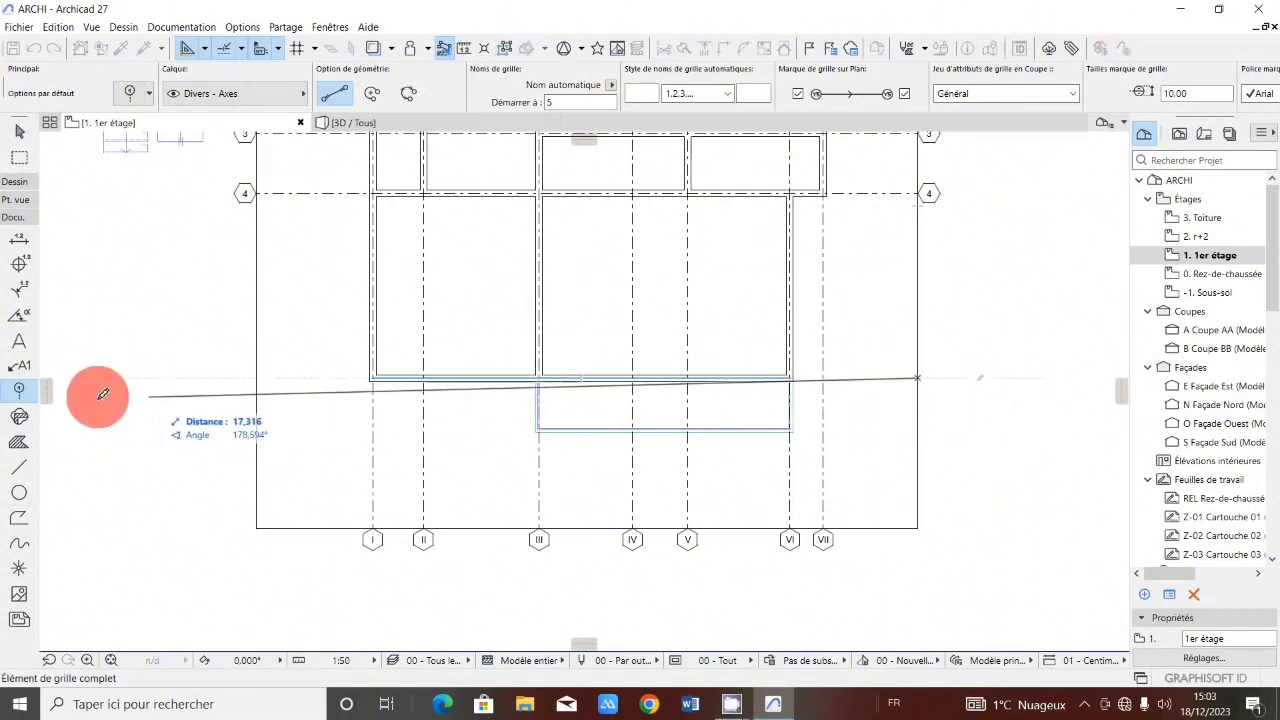
left_click(262, 378)
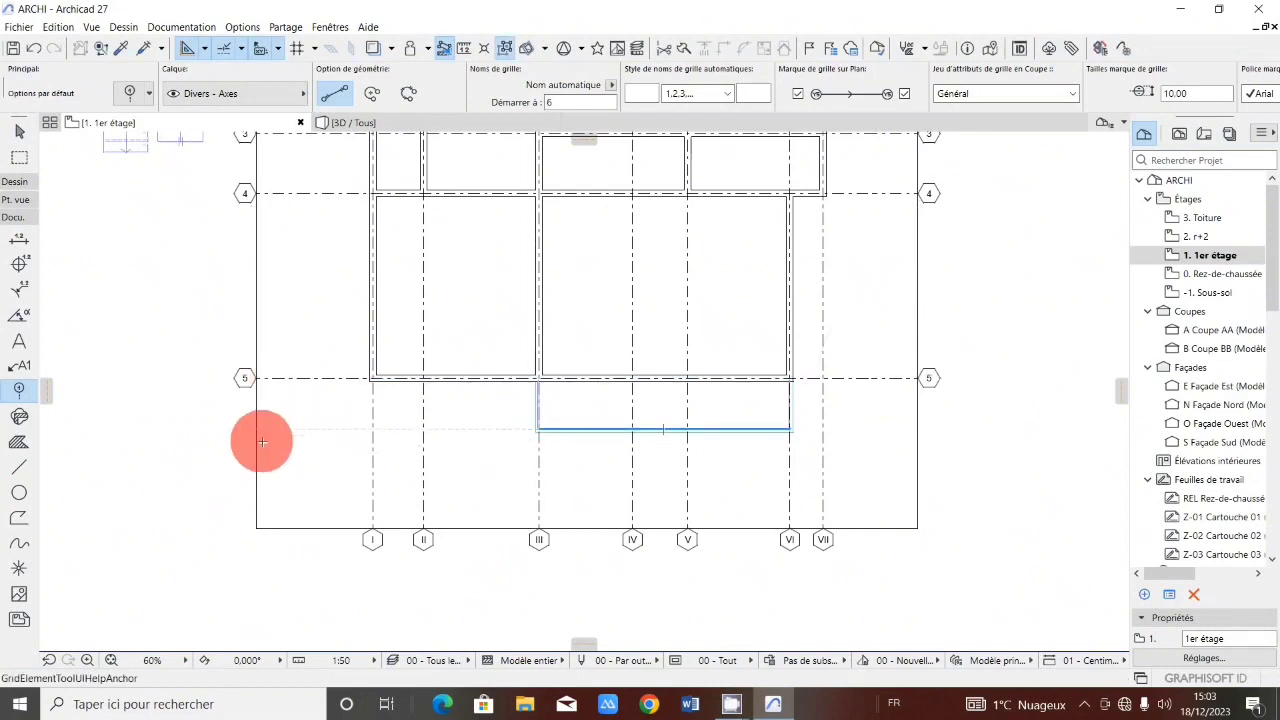
left_click(928, 428)
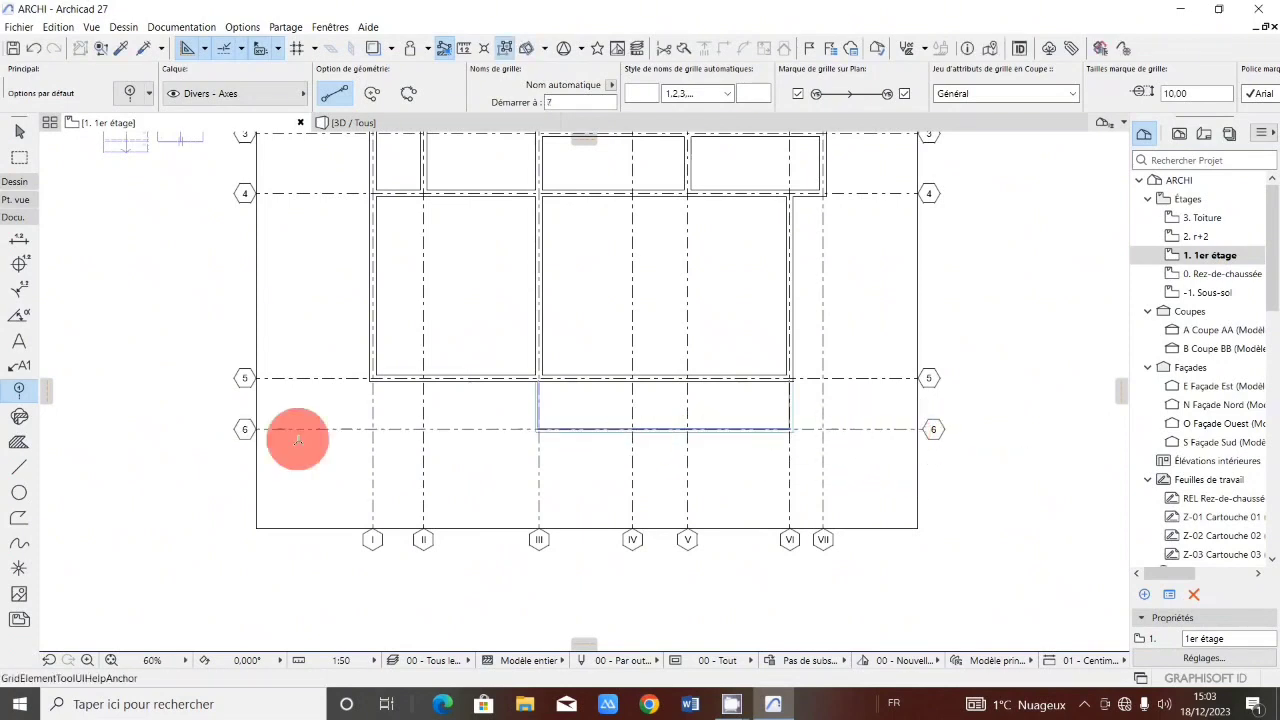
scroll(297, 437, "down", 2)
scroll(477, 311, "down", 3)
scroll(491, 445, "up", 4)
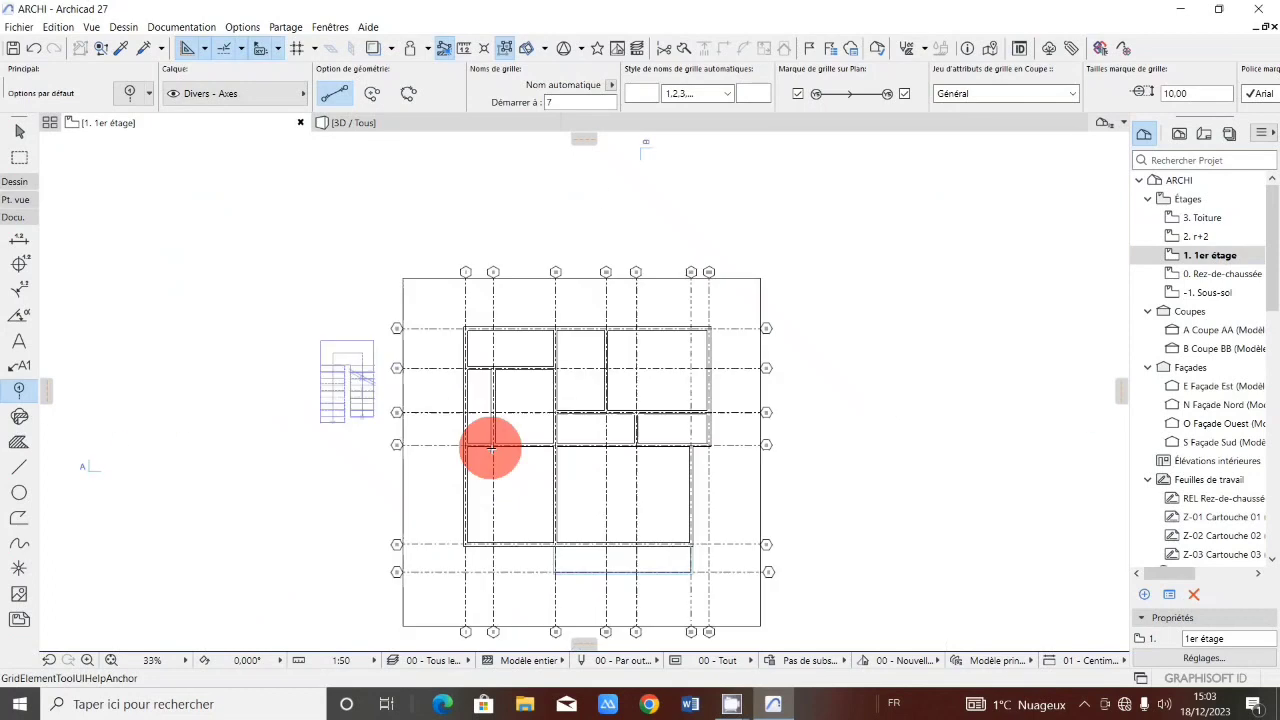
Examine the finished grid axes I–VII and 1–6 across the whole floor plan at different zoom levels.
scroll(497, 371, "down", 2)
scroll(526, 463, "up", 2)
scroll(571, 357, "down", 1)
scroll(595, 295, "down", 3)
scroll(600, 274, "up", 4)
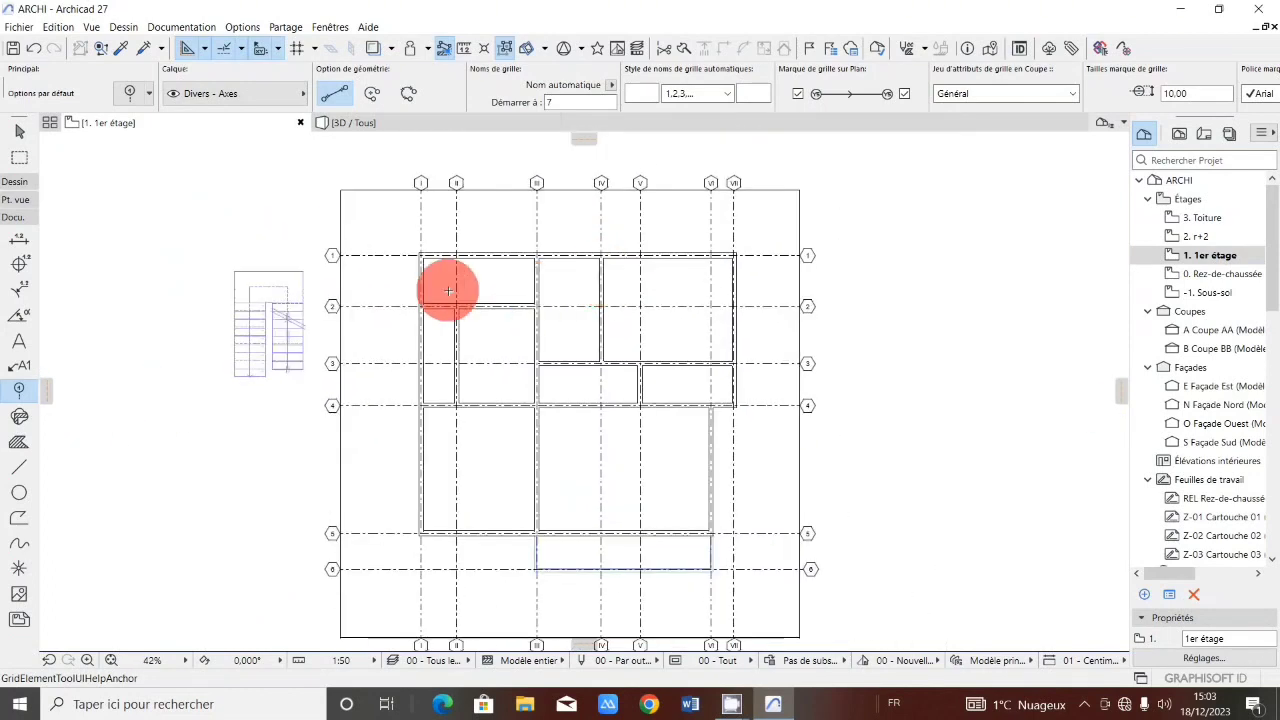
scroll(470, 280, "down", 1)
scroll(430, 279, "up", 2)
scroll(460, 314, "down", 3)
scroll(460, 314, "up", 3)
scroll(413, 320, "down", 1)
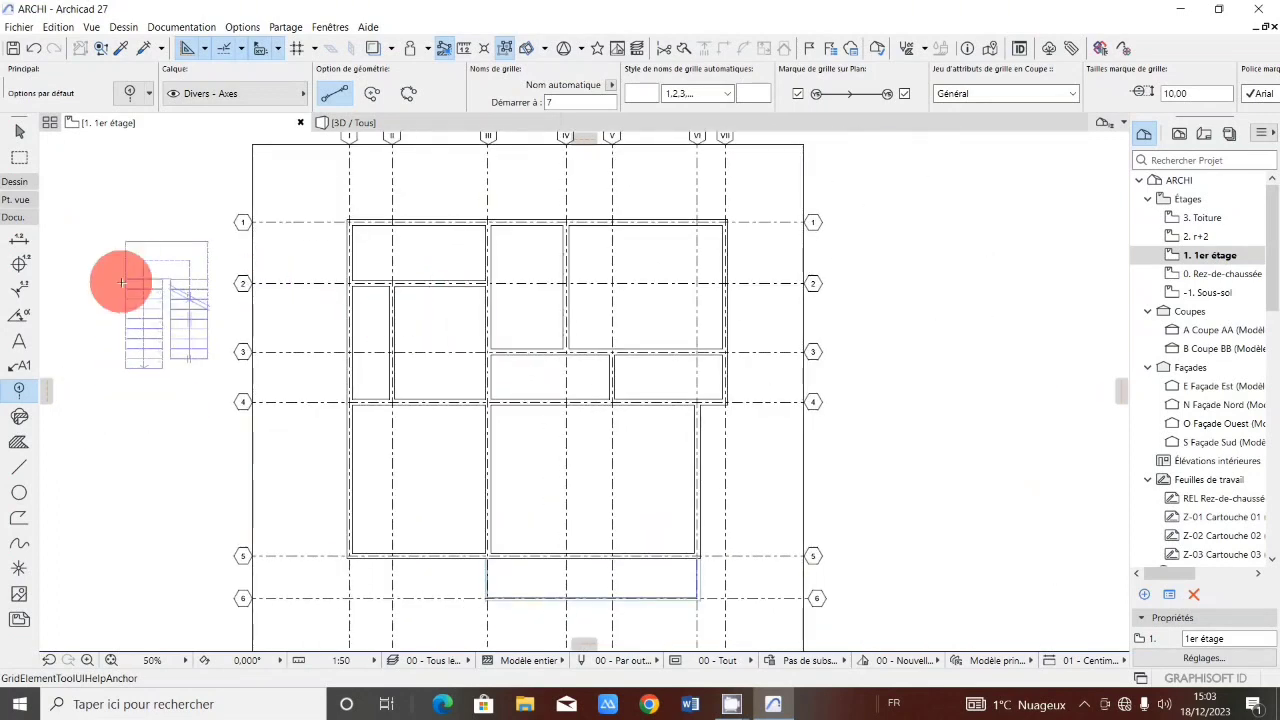
scroll(507, 291, "up", 1)
scroll(543, 363, "up", 2)
scroll(491, 349, "down", 3)
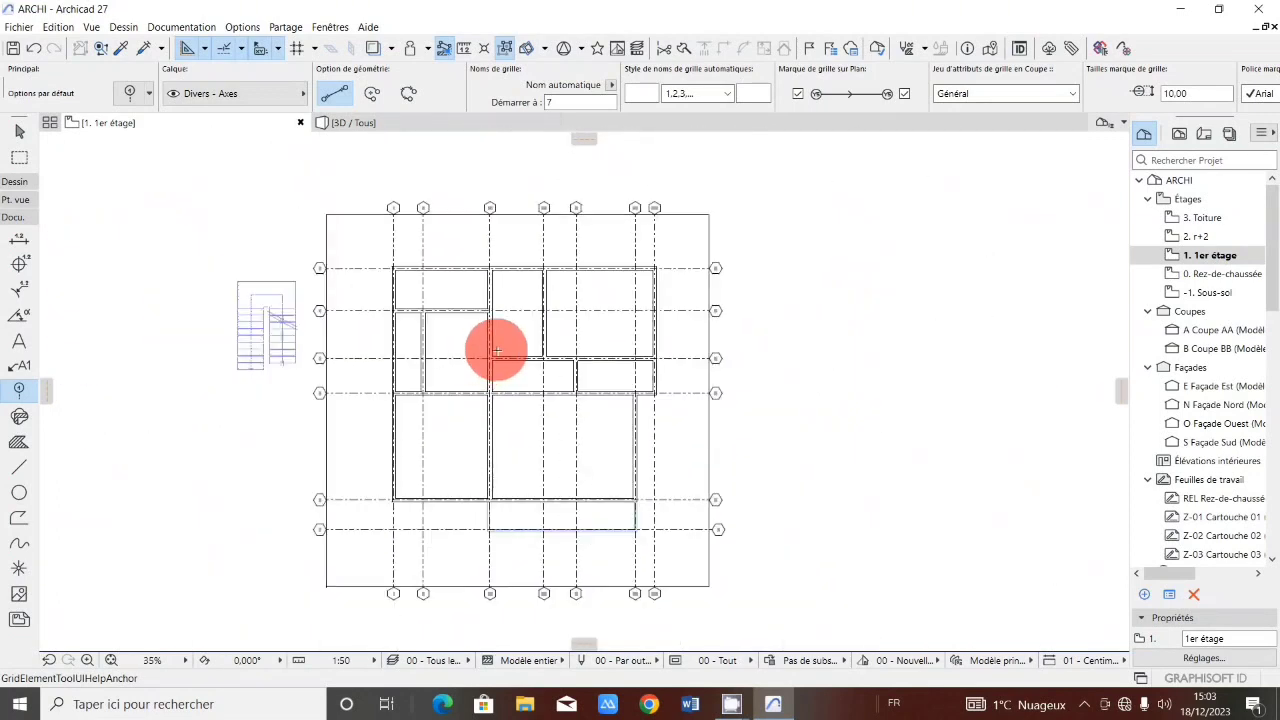
scroll(491, 354, "up", 2)
scroll(491, 354, "down", 2)
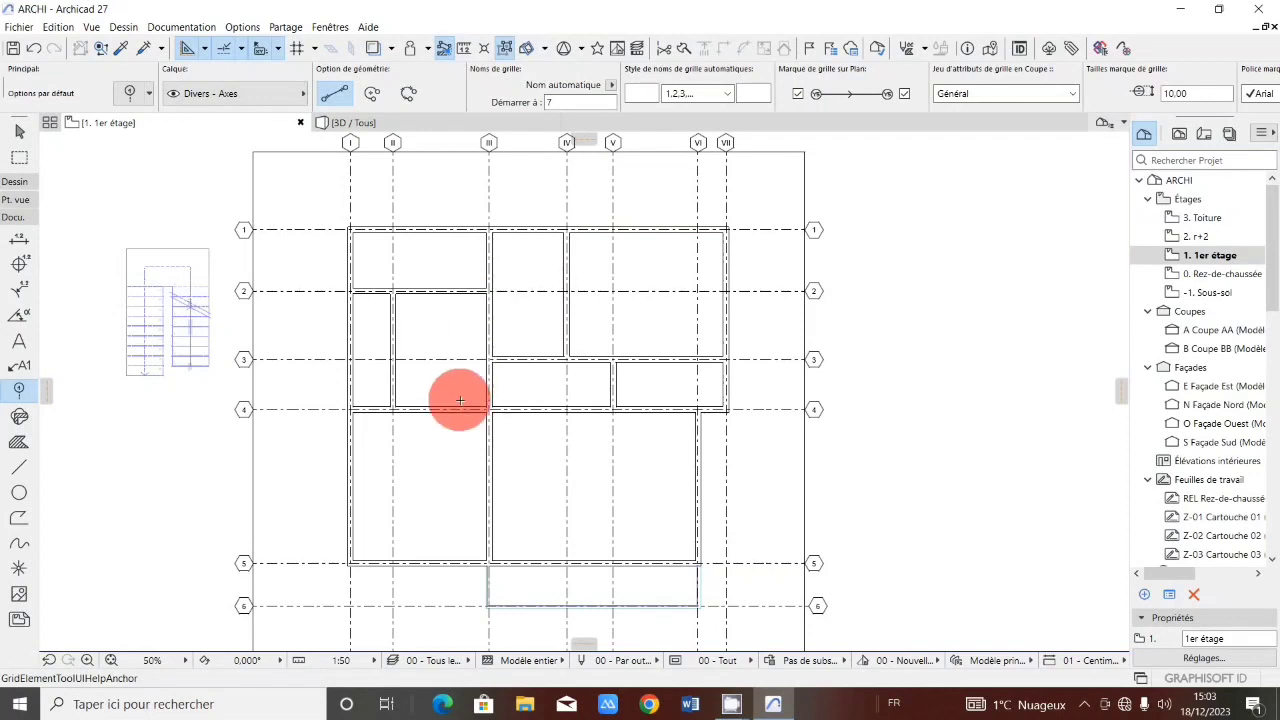
Draw a triangular solid fill in the room between axes III and IV above line 3, then delete it.
left_click(19, 442)
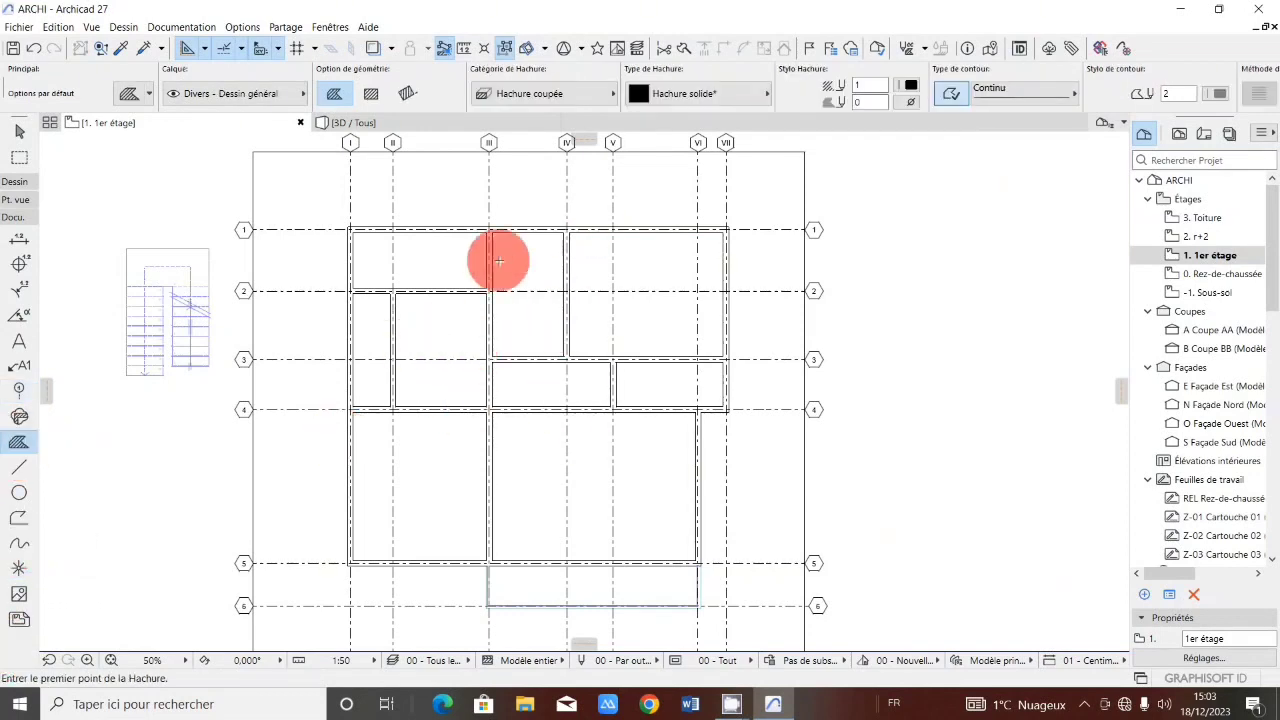
scroll(516, 313, "up", 5)
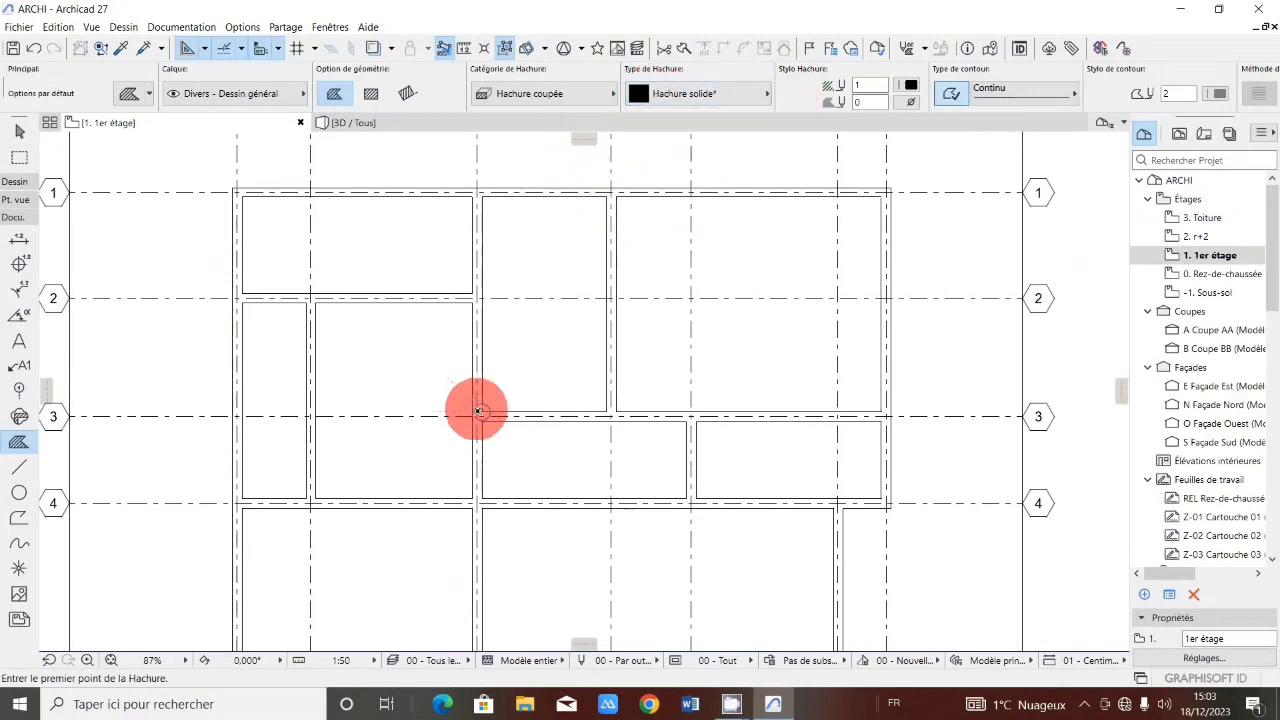
left_click(482, 412)
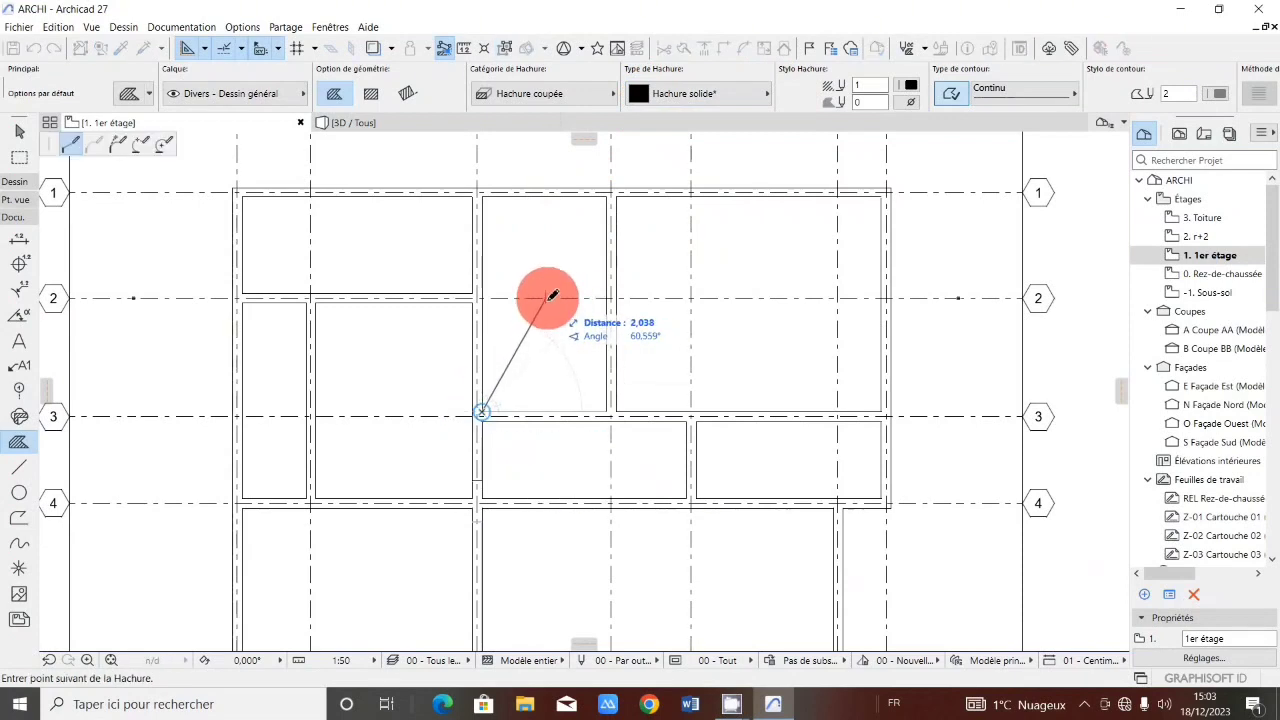
left_click(547, 298)
scroll(604, 197, "up", 1)
scroll(606, 193, "up", 3)
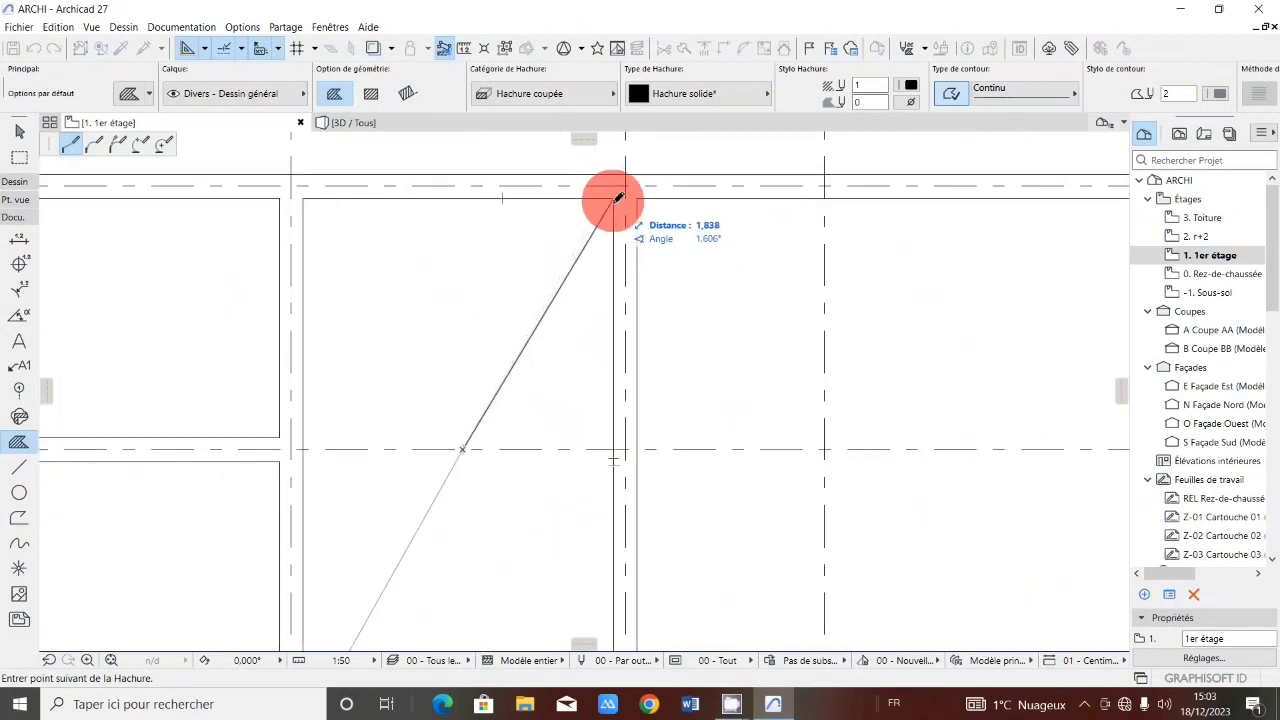
left_click(614, 198)
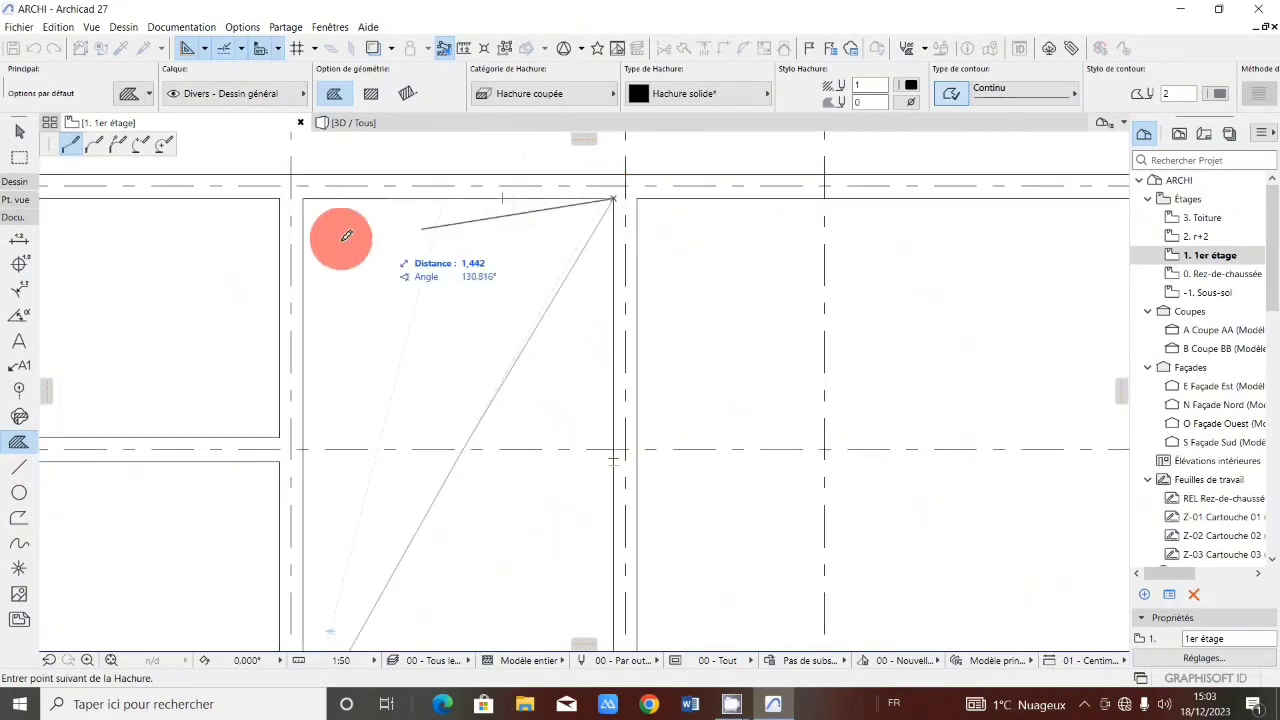
left_click(304, 199)
scroll(434, 286, "down", 3)
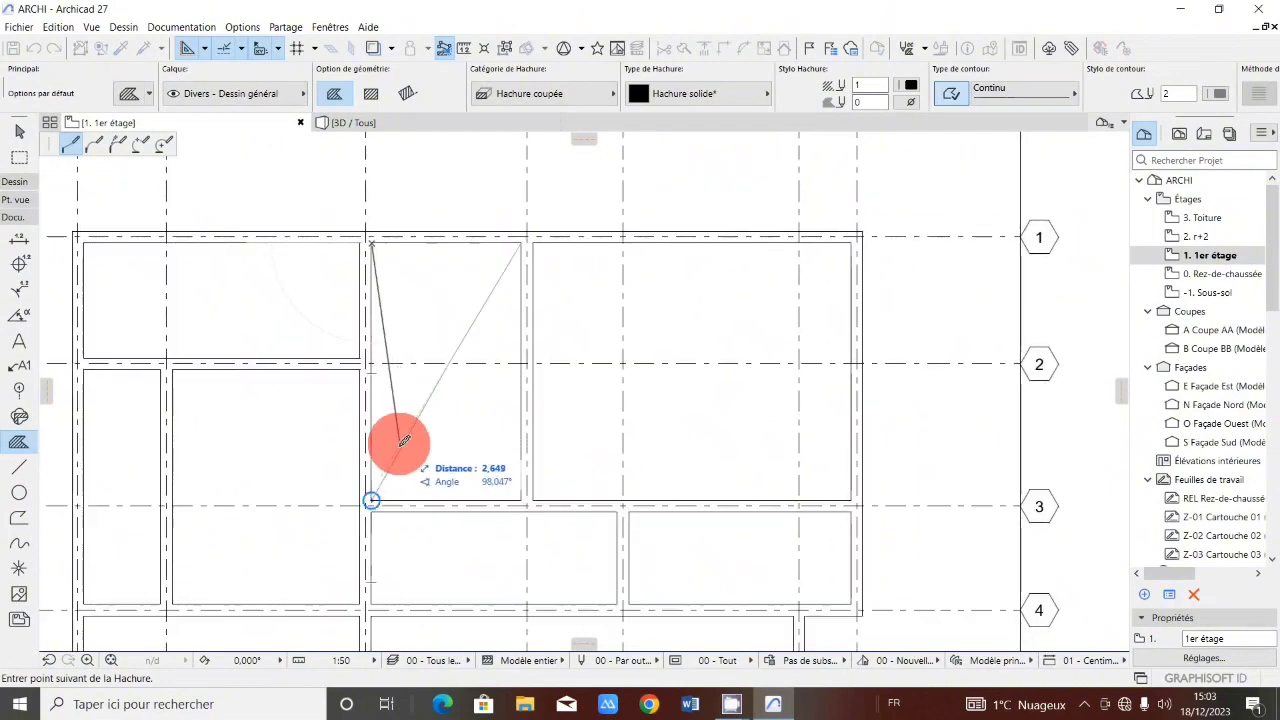
double_click(372, 499)
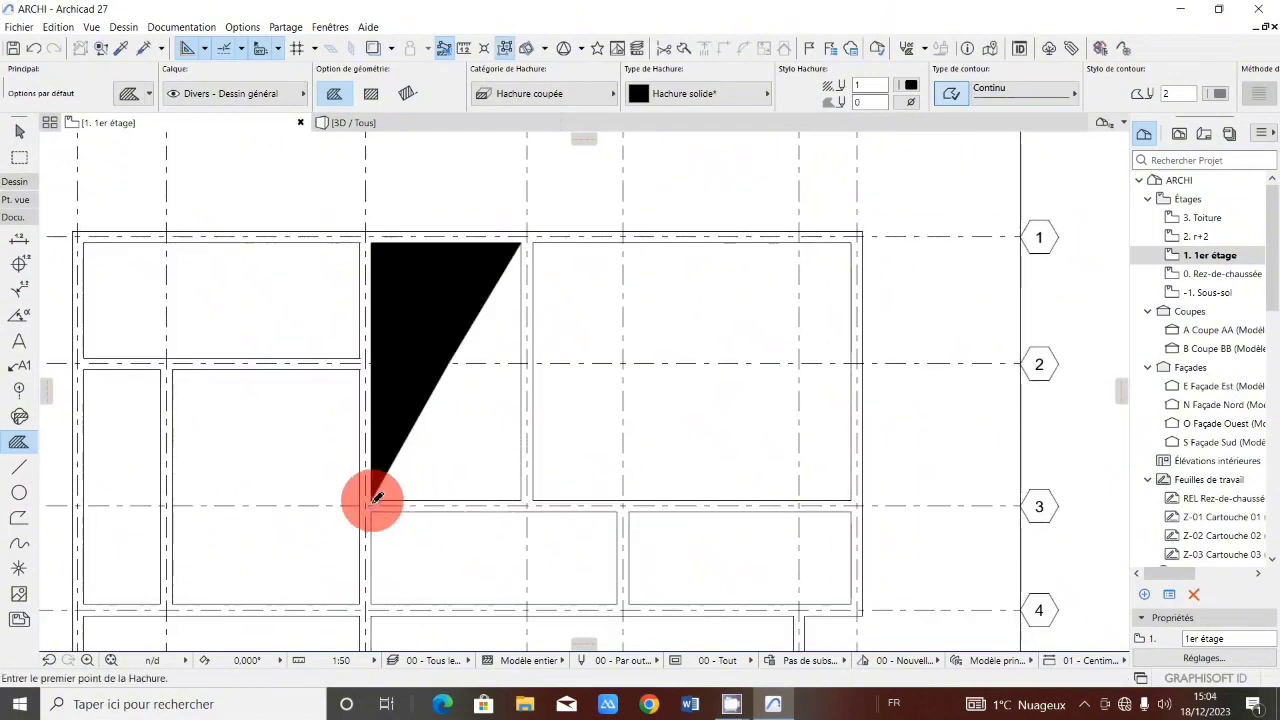
left_click(429, 386, "shift")
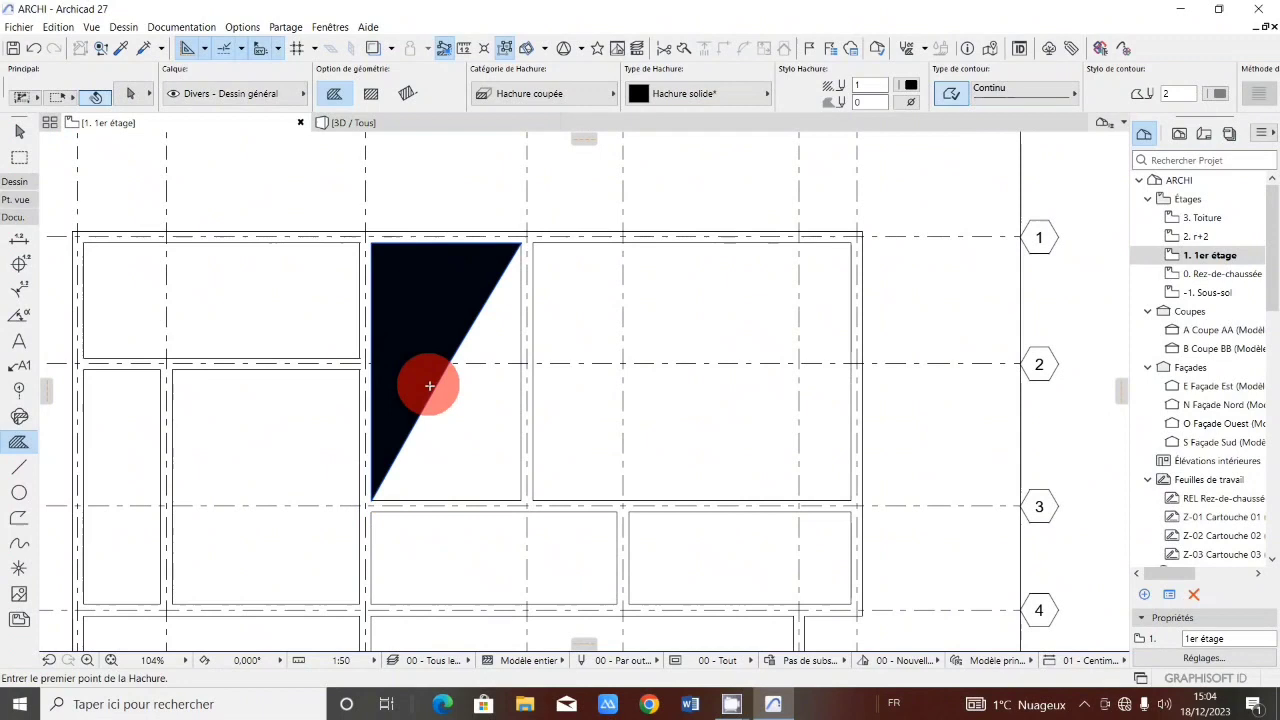
key("Delete")
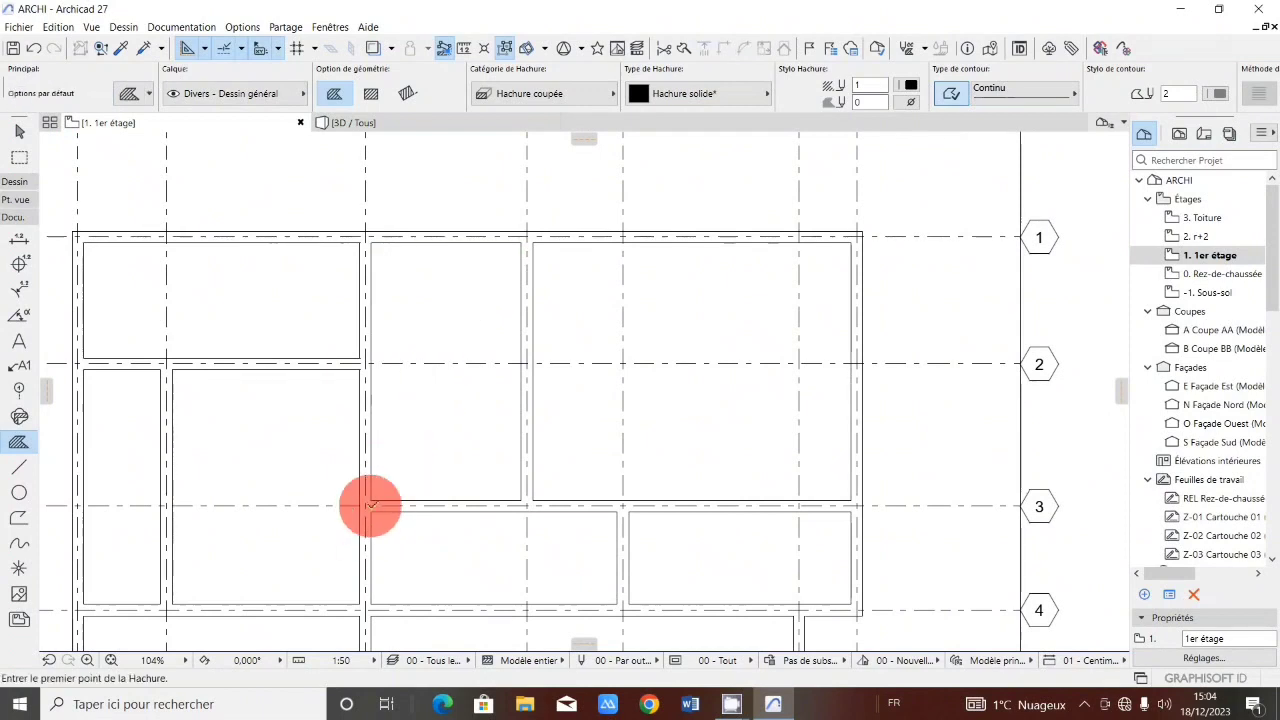
Draw a solid fill polygon in the room between axes III and IV, from grid line 3 up to grid line 1.
left_click(371, 500)
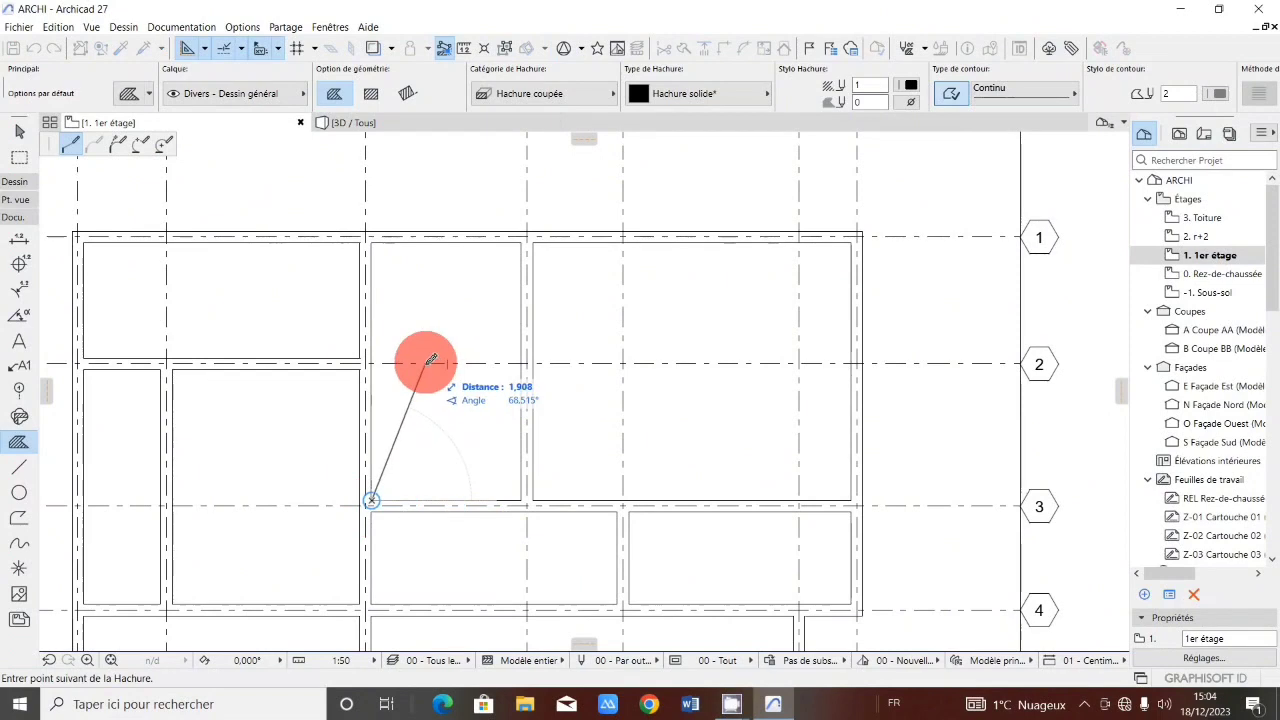
left_click(425, 364)
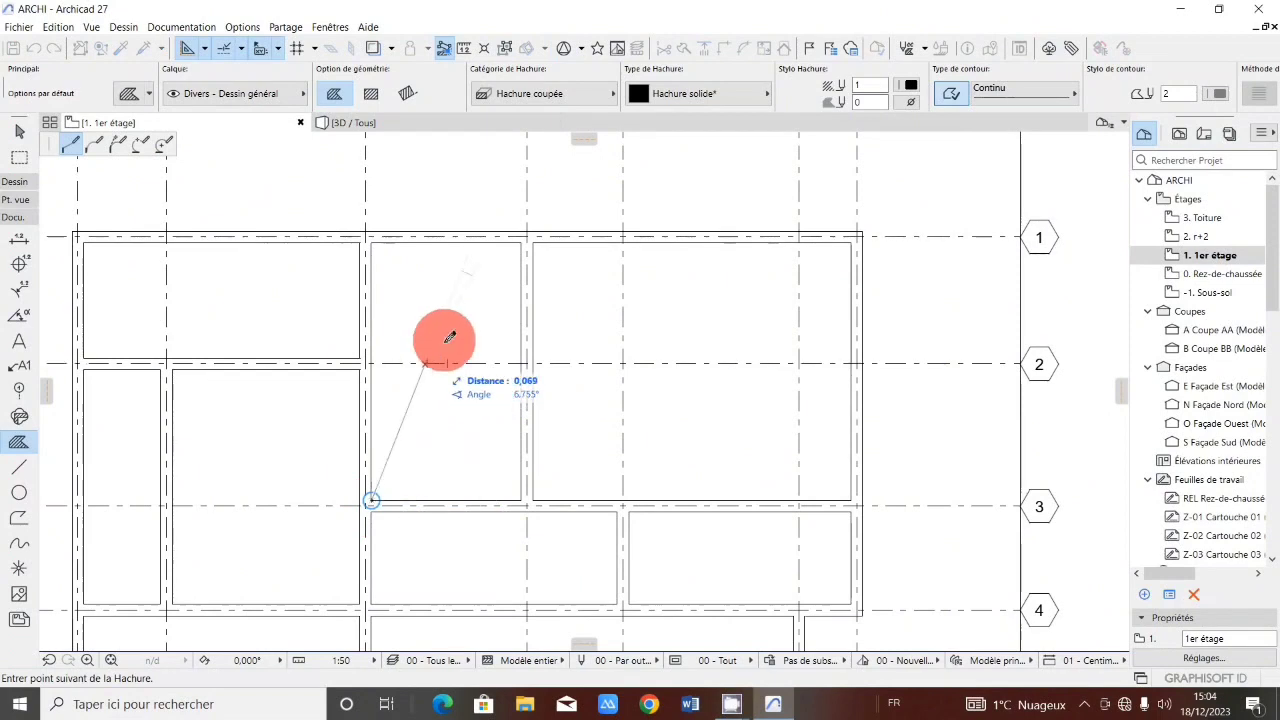
left_click(522, 243)
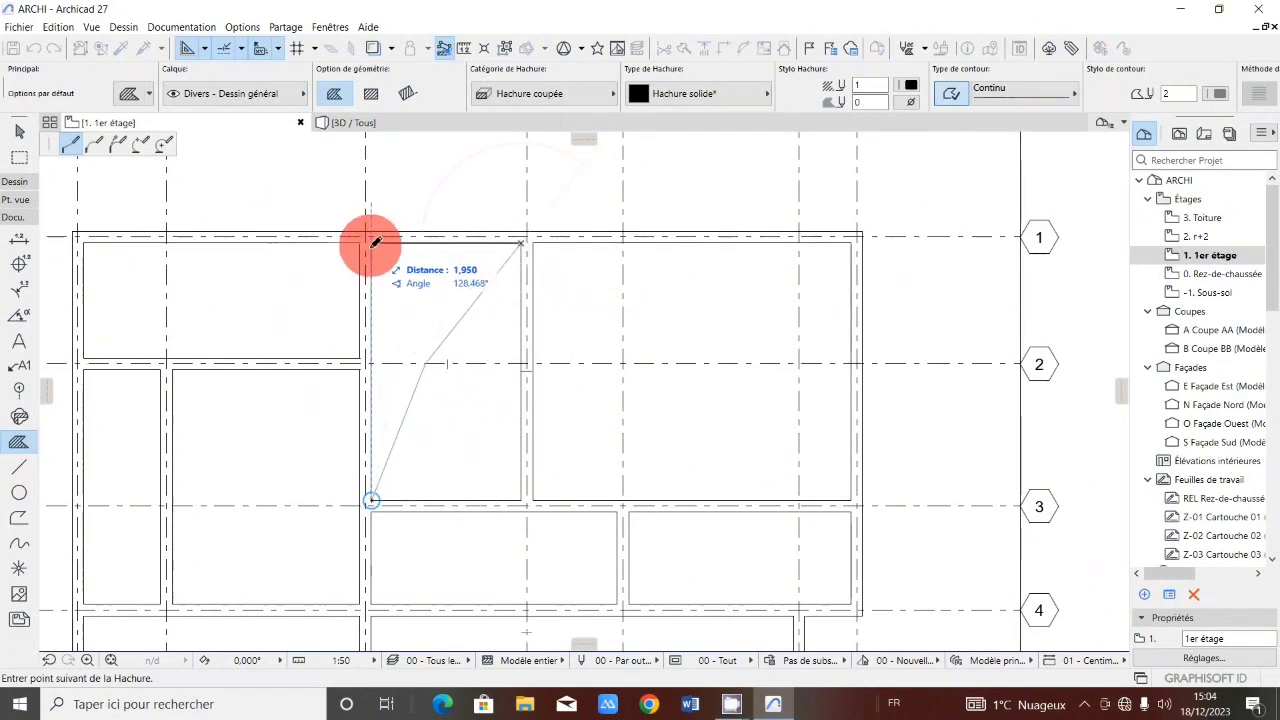
left_click(372, 243)
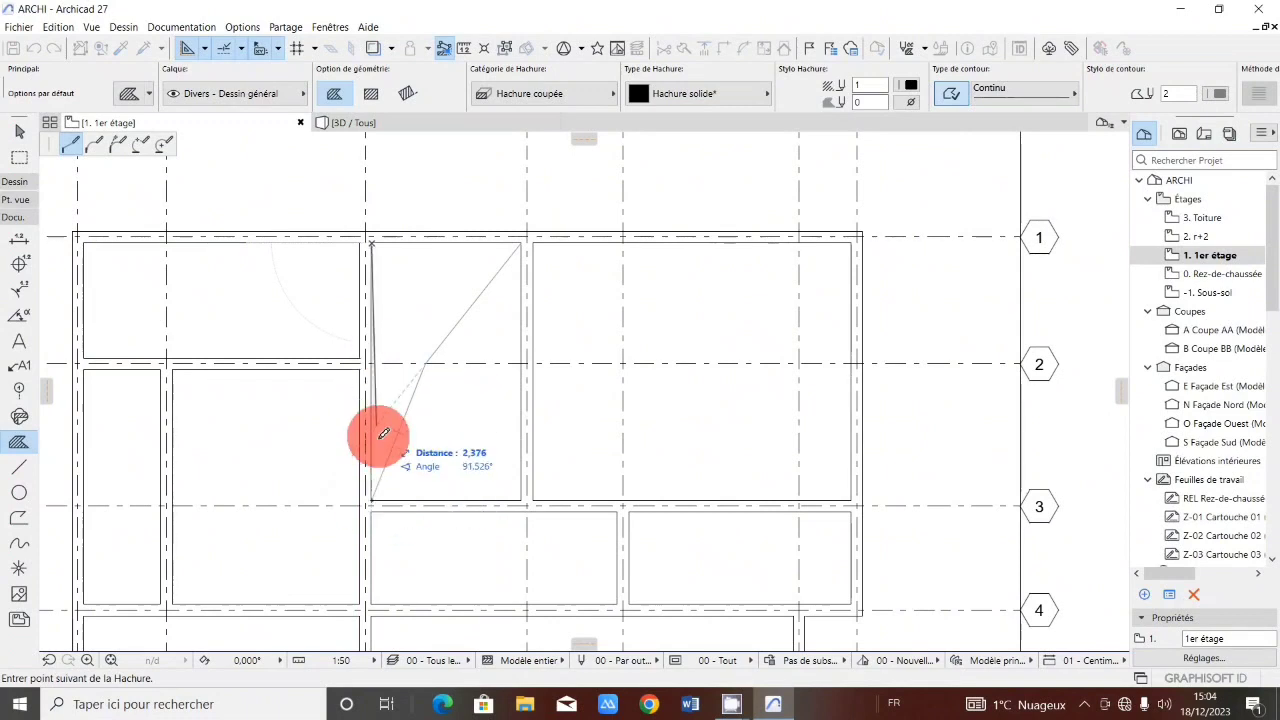
double_click(372, 500)
Review the new fill in the floor plan at several zoom levels.
scroll(500, 386, "down", 3)
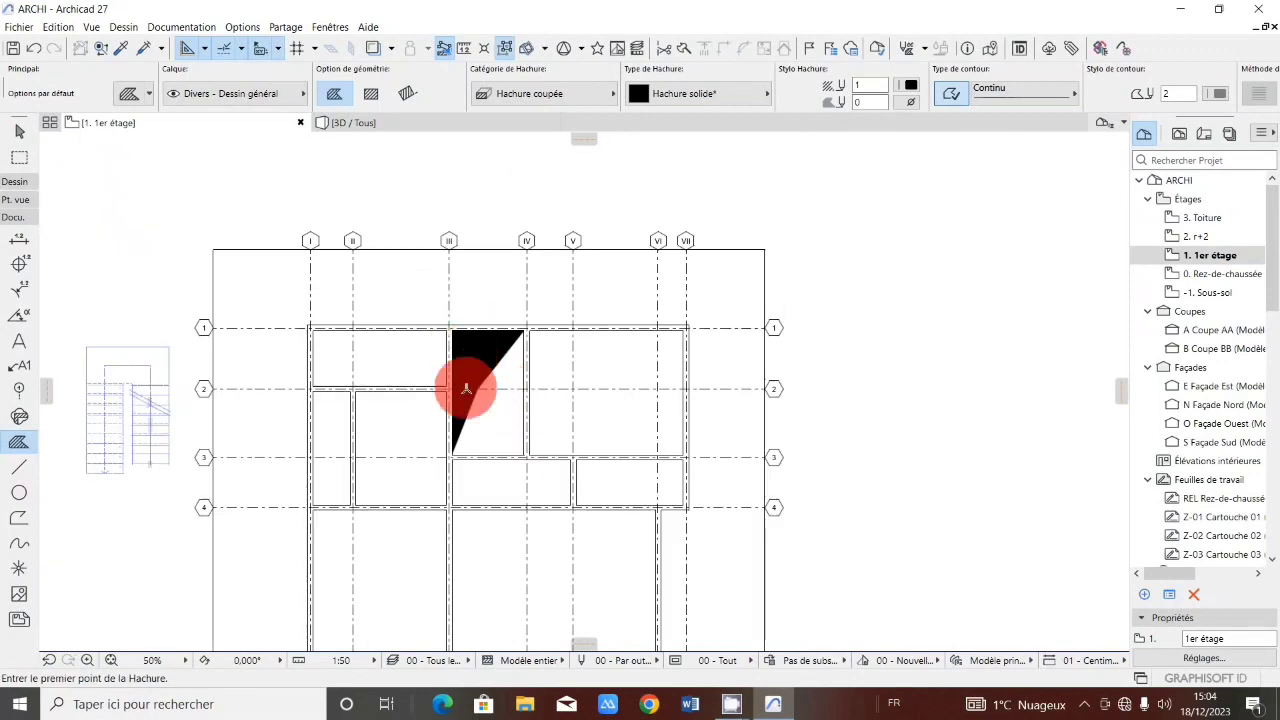
scroll(466, 387, "down", 1)
scroll(485, 350, "up", 5)
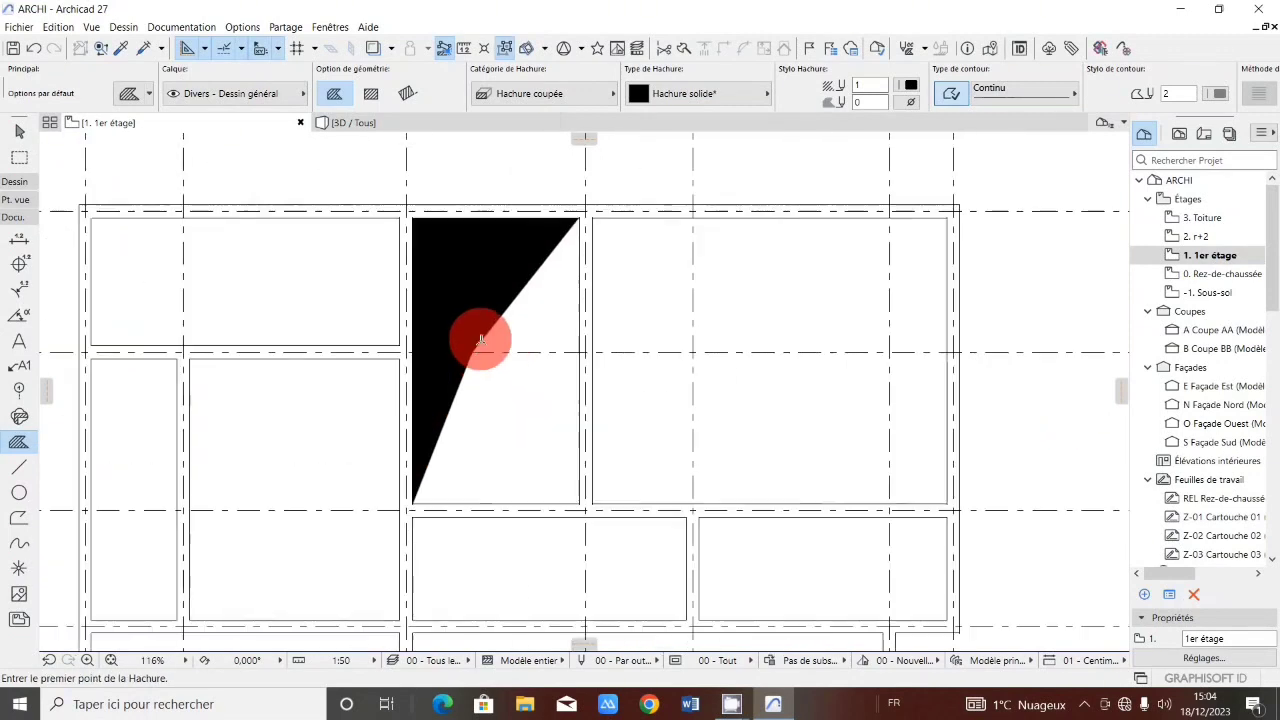
scroll(586, 366, "down", 2)
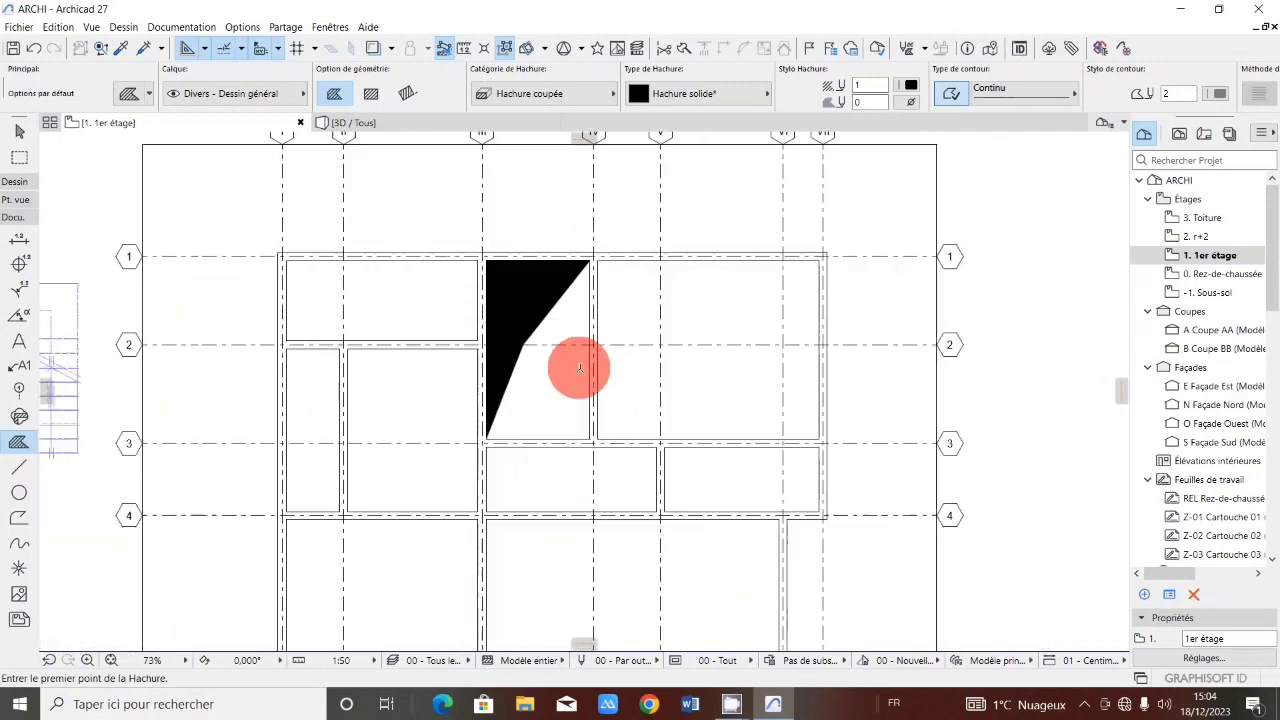
scroll(537, 289, "down", 1)
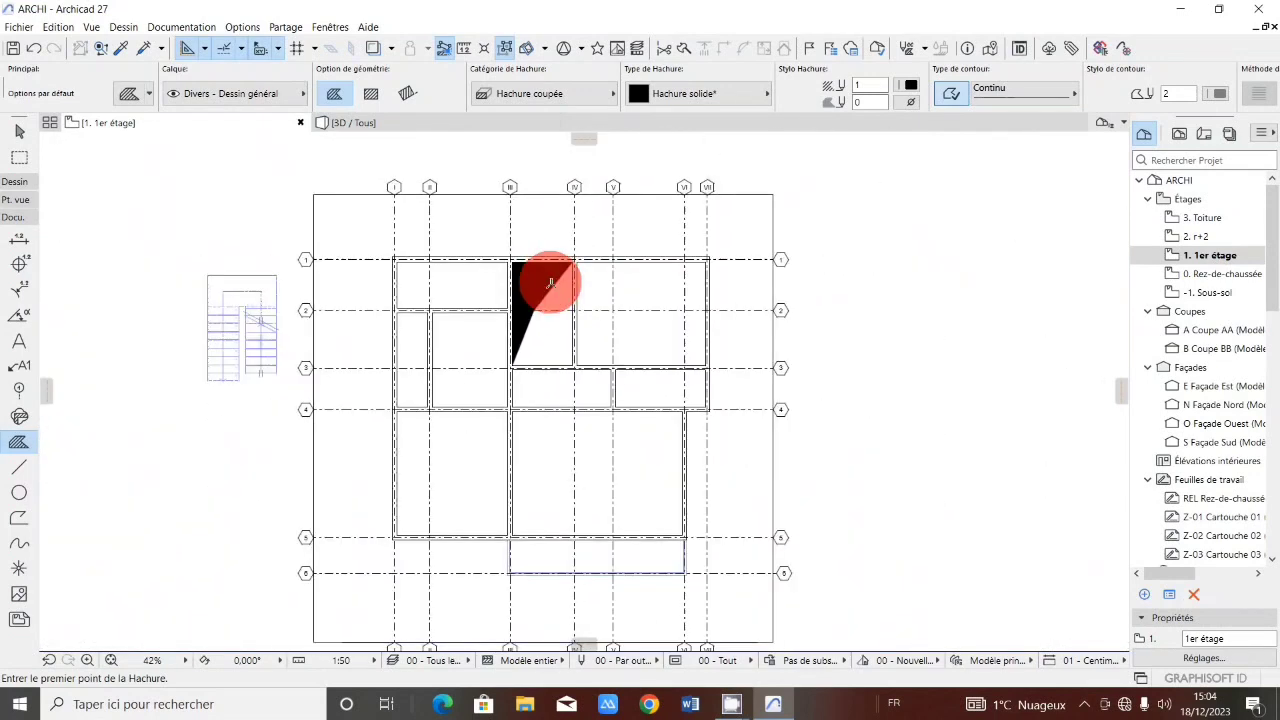
scroll(534, 280, "up", 1)
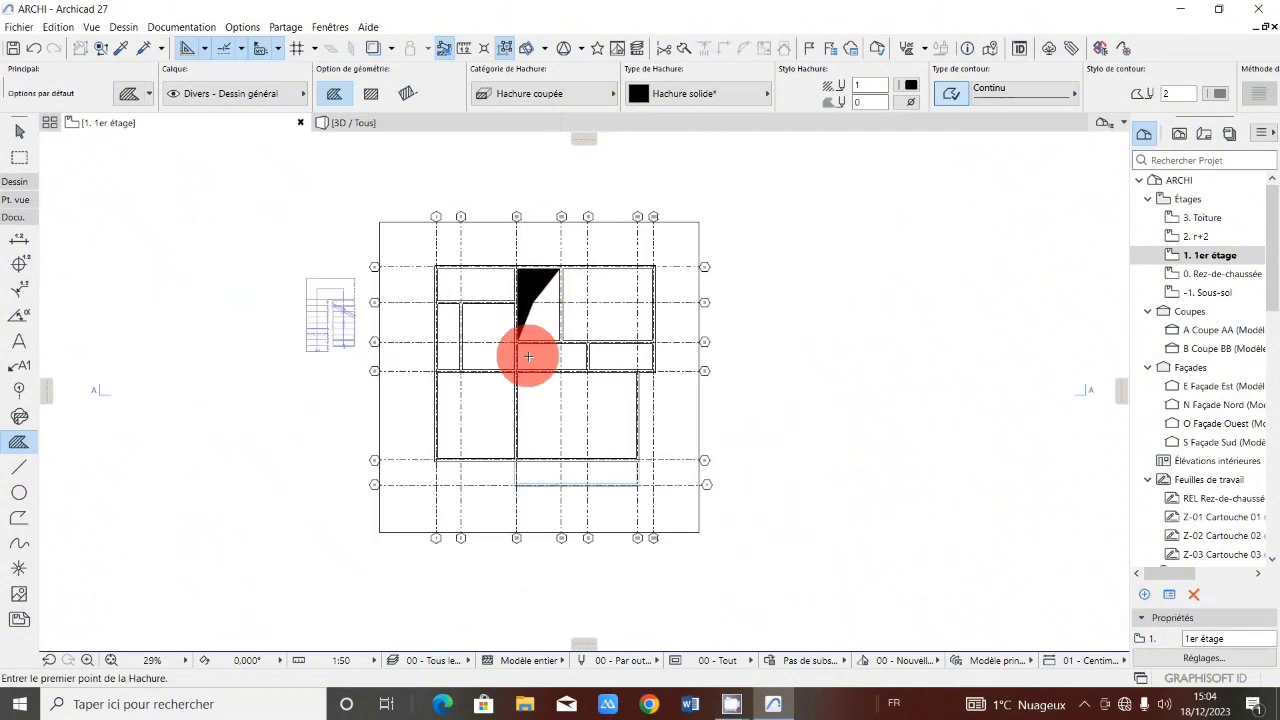
scroll(523, 400, "down", 2)
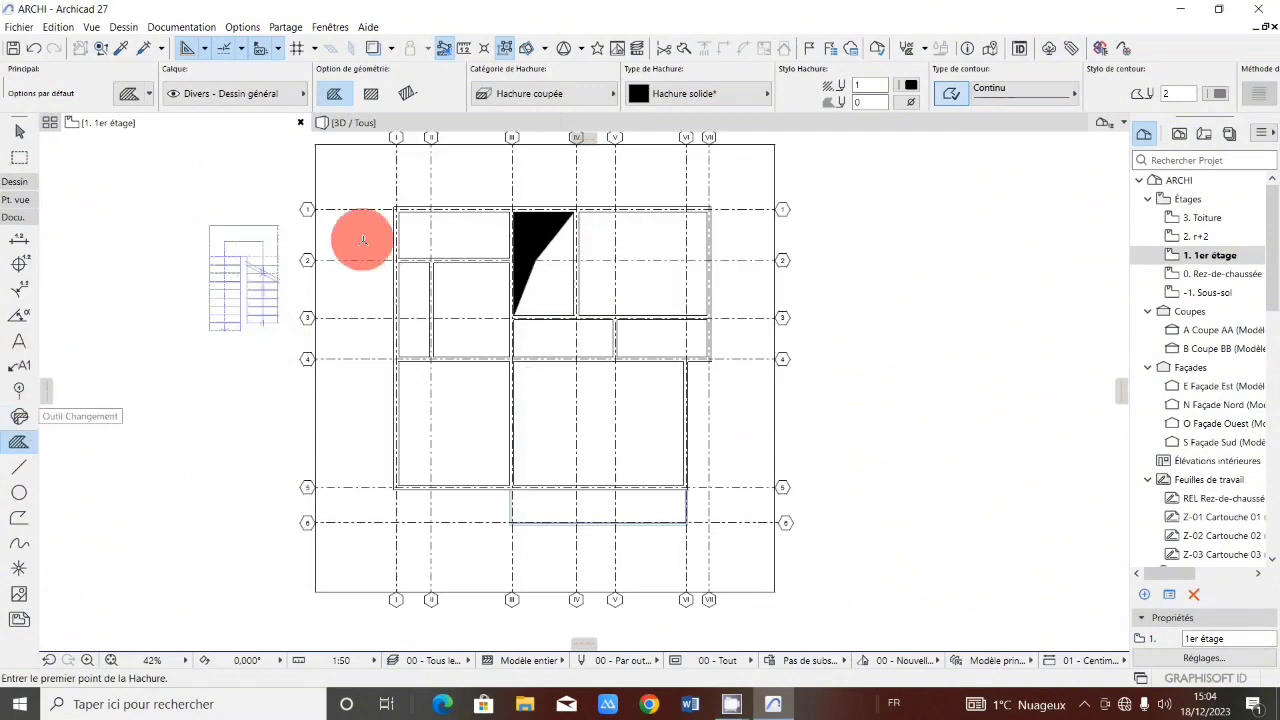
scroll(593, 208, "up", 1)
scroll(593, 208, "up", 1)
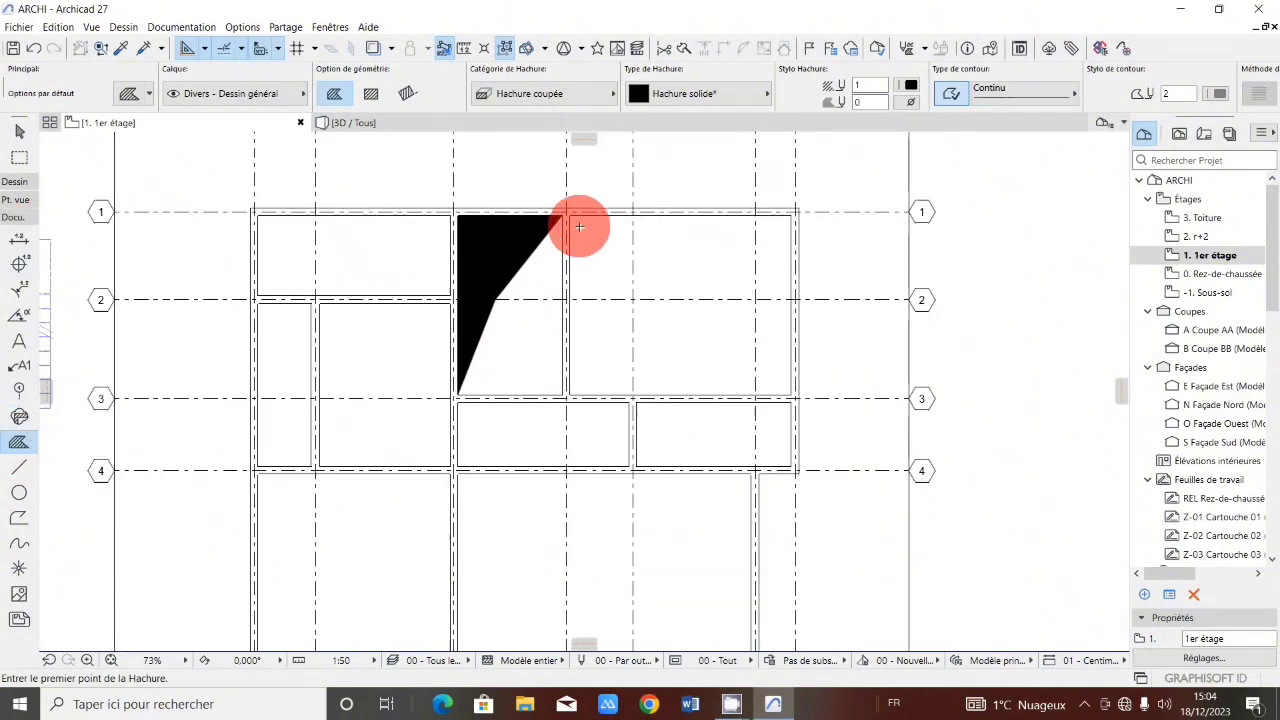
scroll(578, 225, "down", 2)
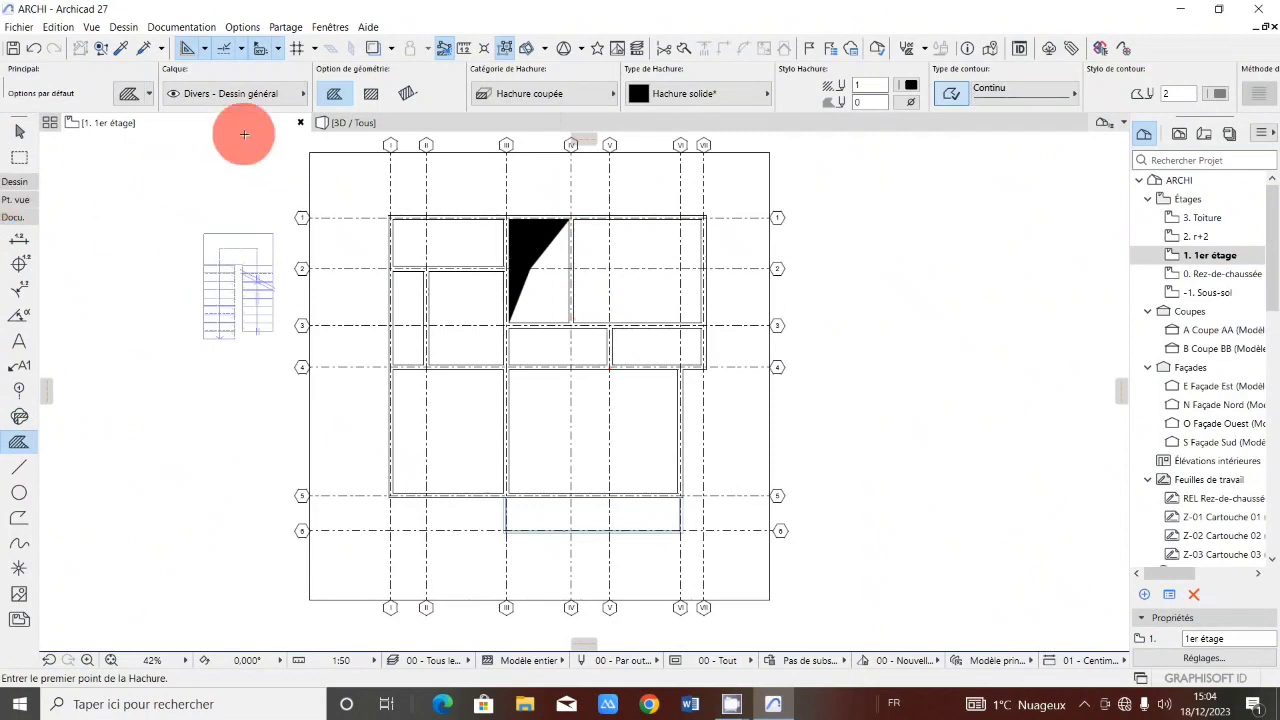
Place a column with the Column tool's default settings at axes I and 1, then shift it about 0.11 m down onto the wall corner.
left_click(24, 220)
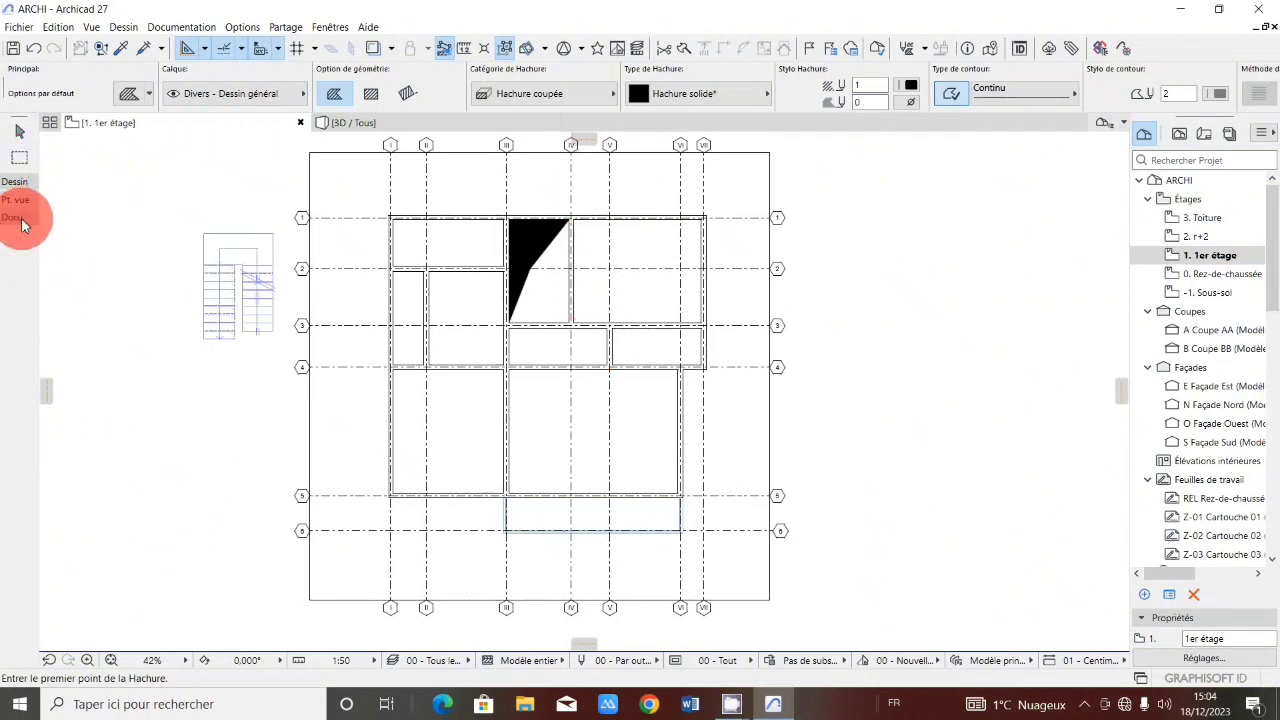
left_click(25, 183)
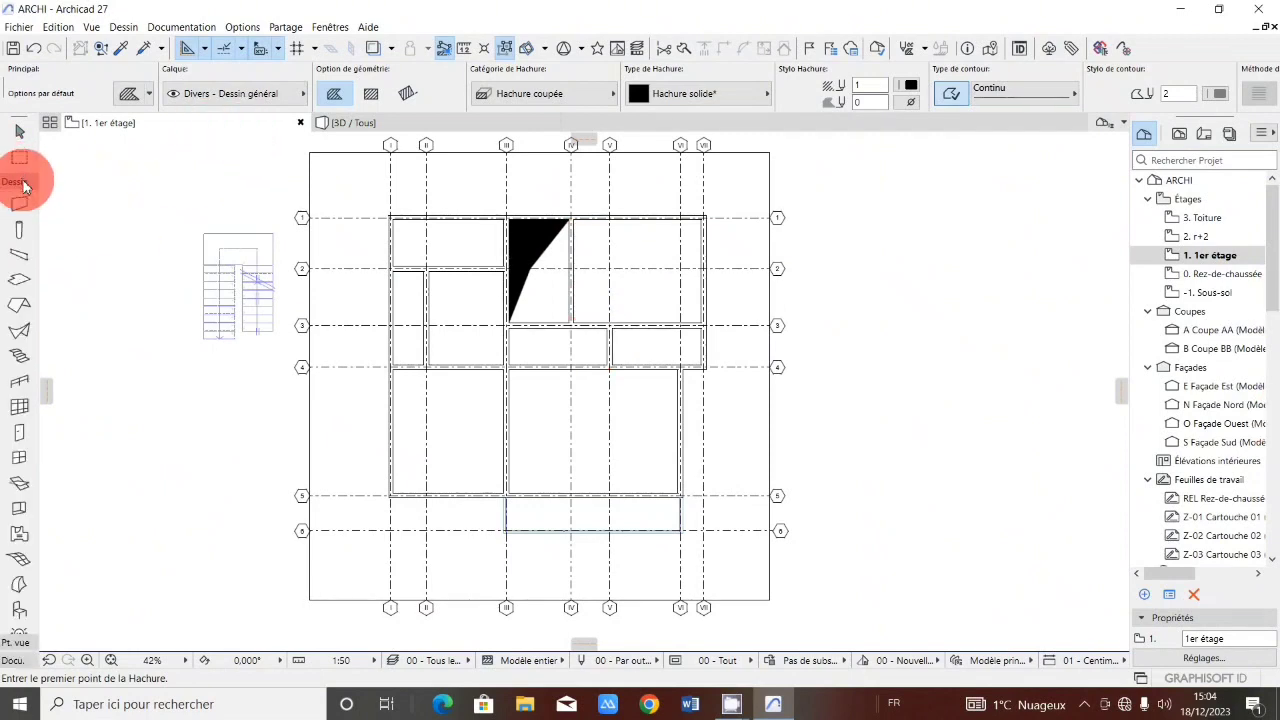
left_click(19, 230)
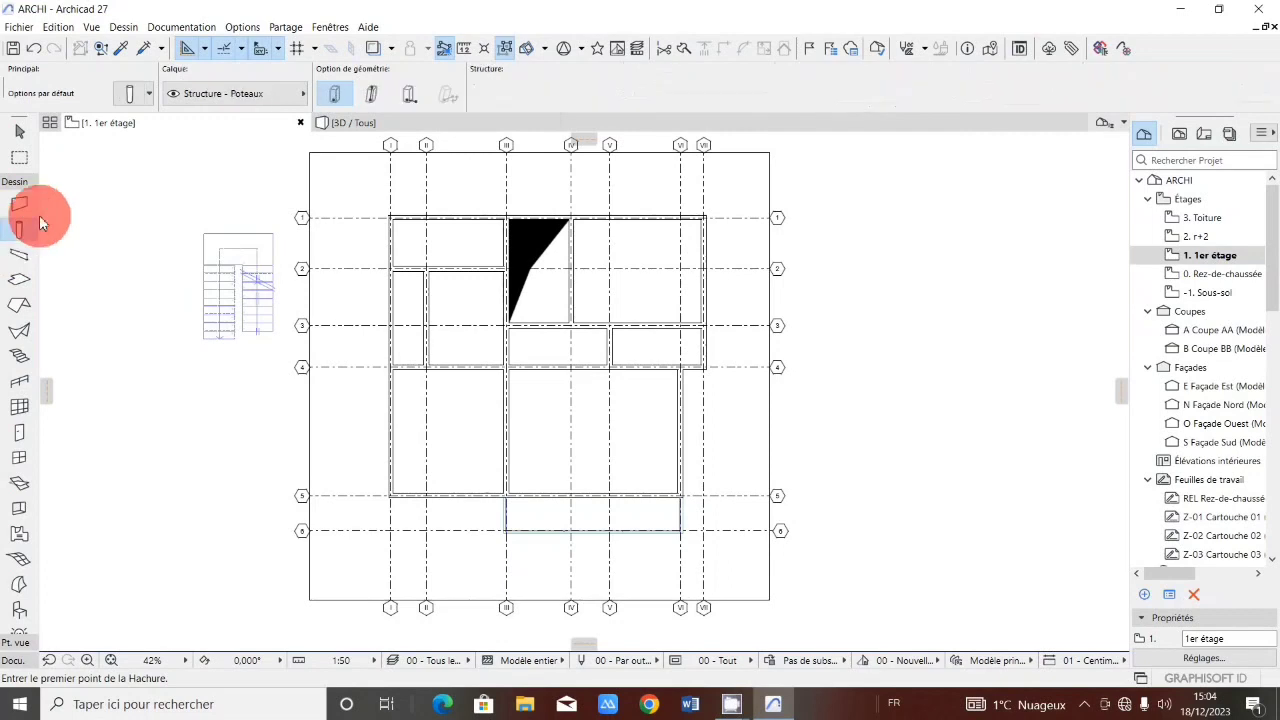
left_click(127, 101)
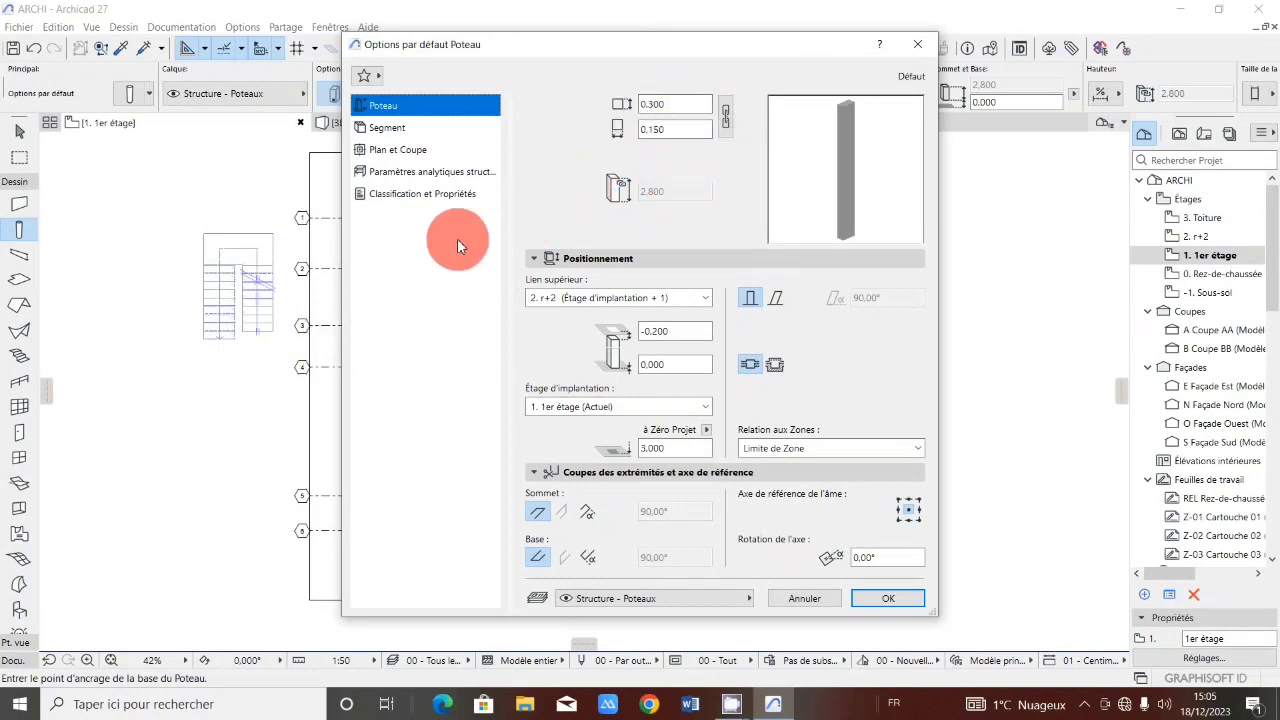
left_click(662, 104)
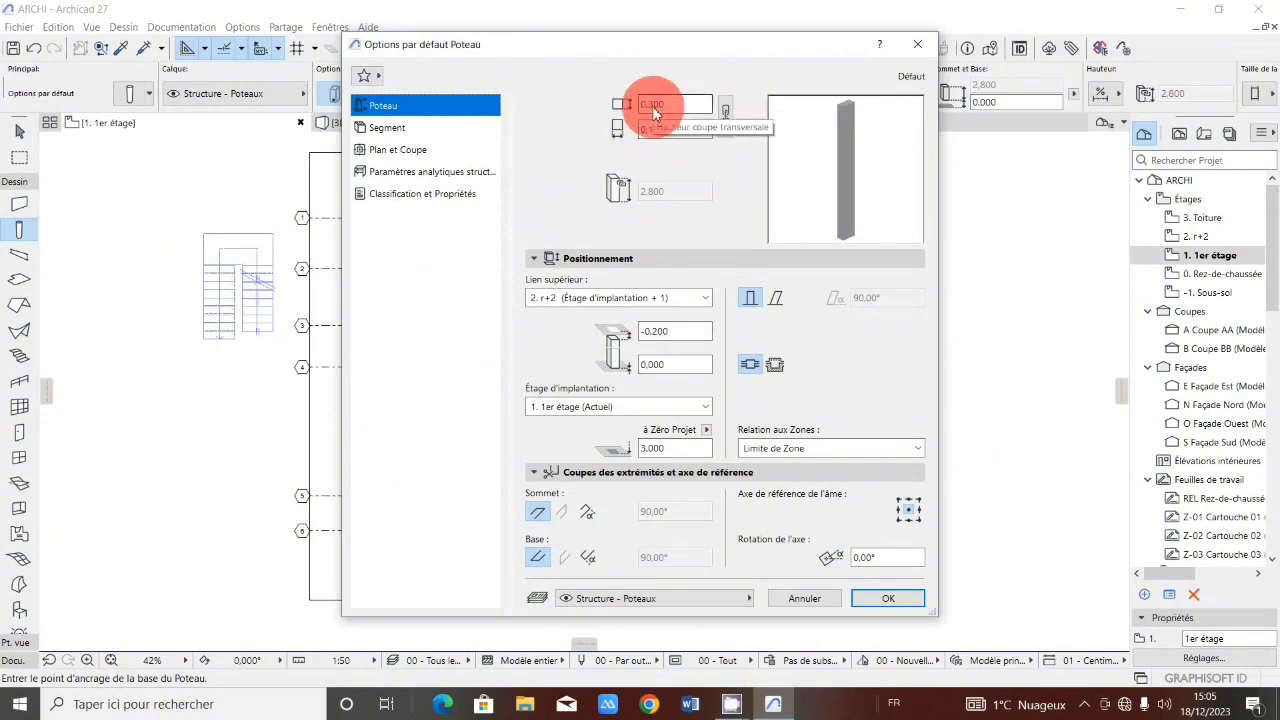
left_click(896, 600)
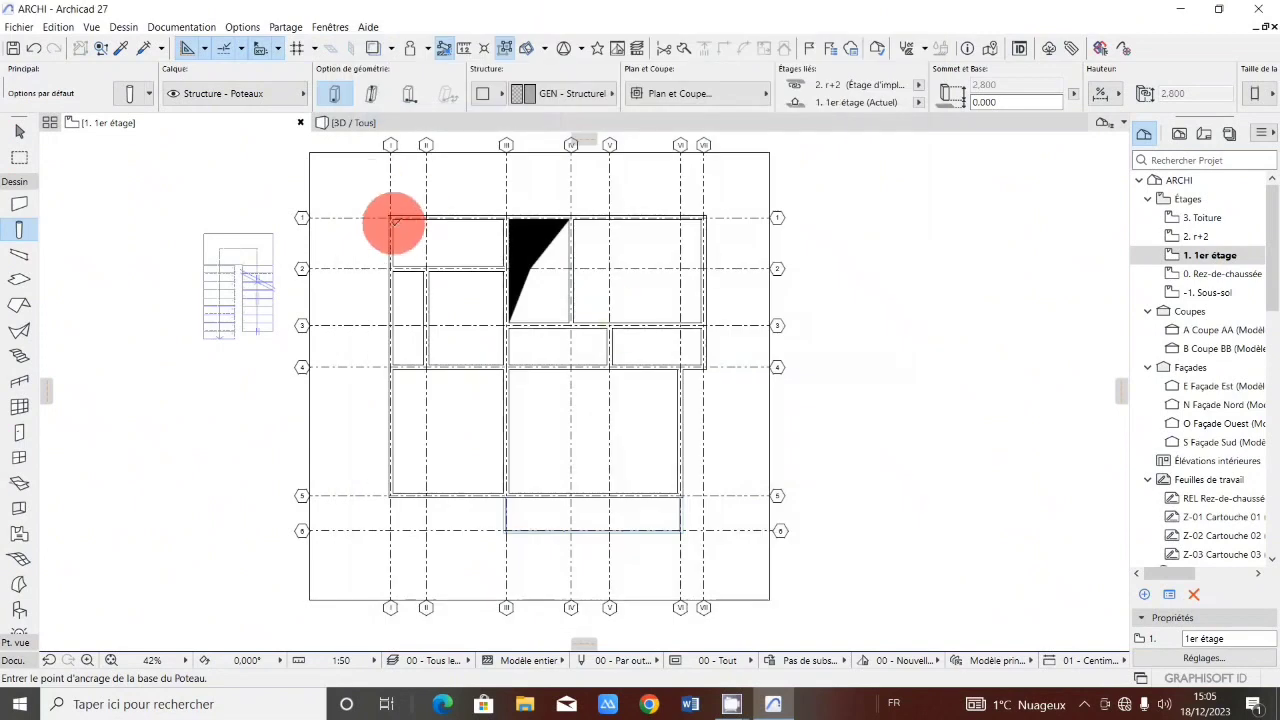
scroll(392, 212, "up", 4)
scroll(392, 212, "up", 4)
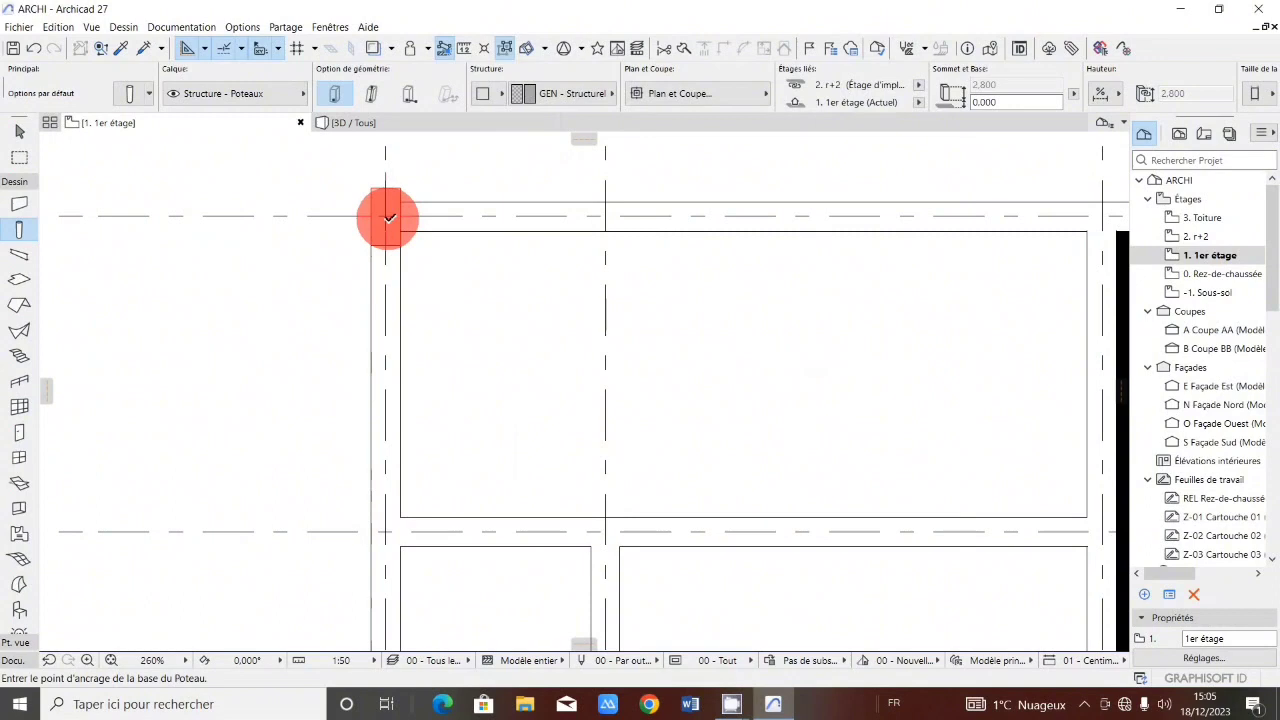
left_click(393, 229)
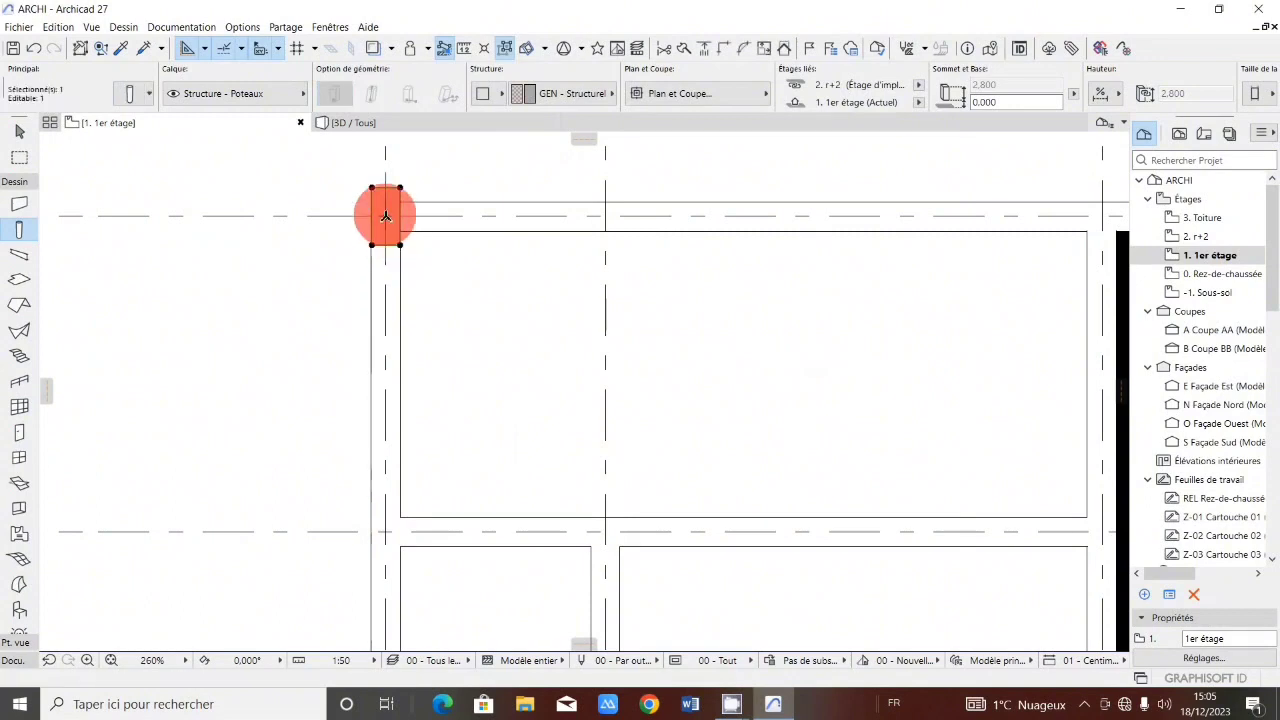
left_click(387, 216)
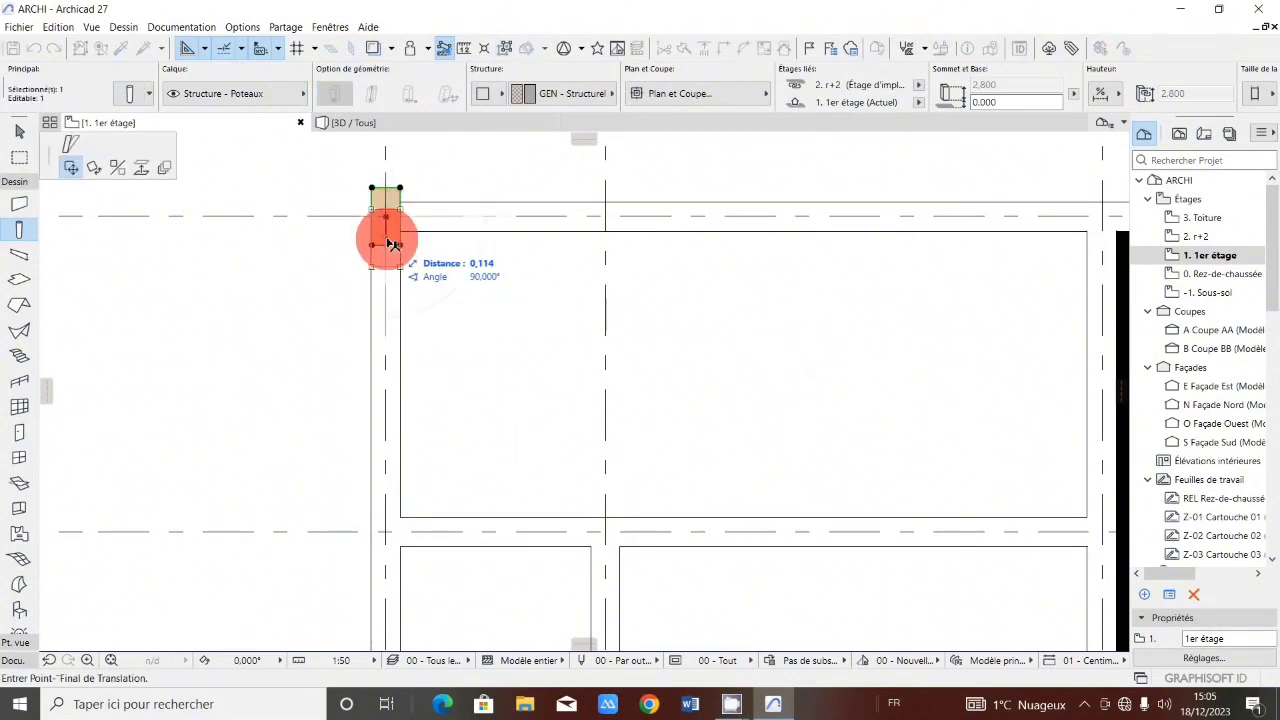
left_click(389, 236)
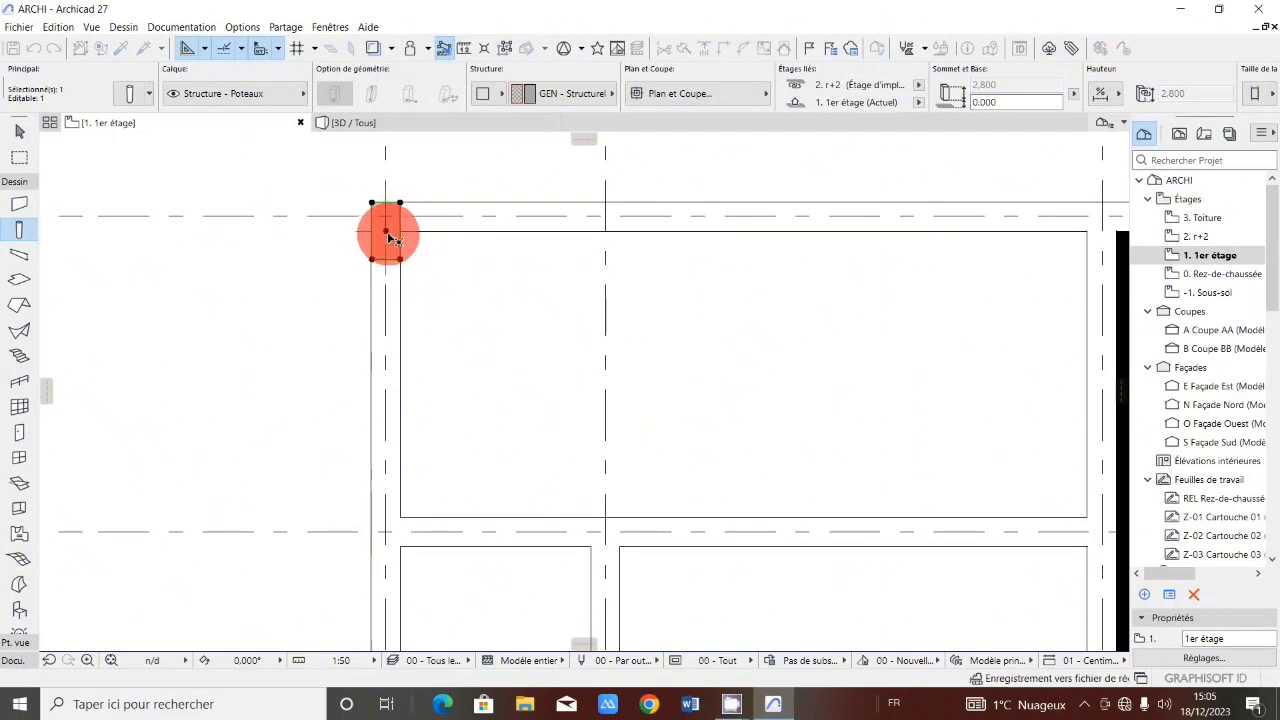
Open the selected column's settings and, in Plan et Coupe, set the core line pen and cut hatch foreground pen to pen 1 (0.01 mm).
left_click(125, 97)
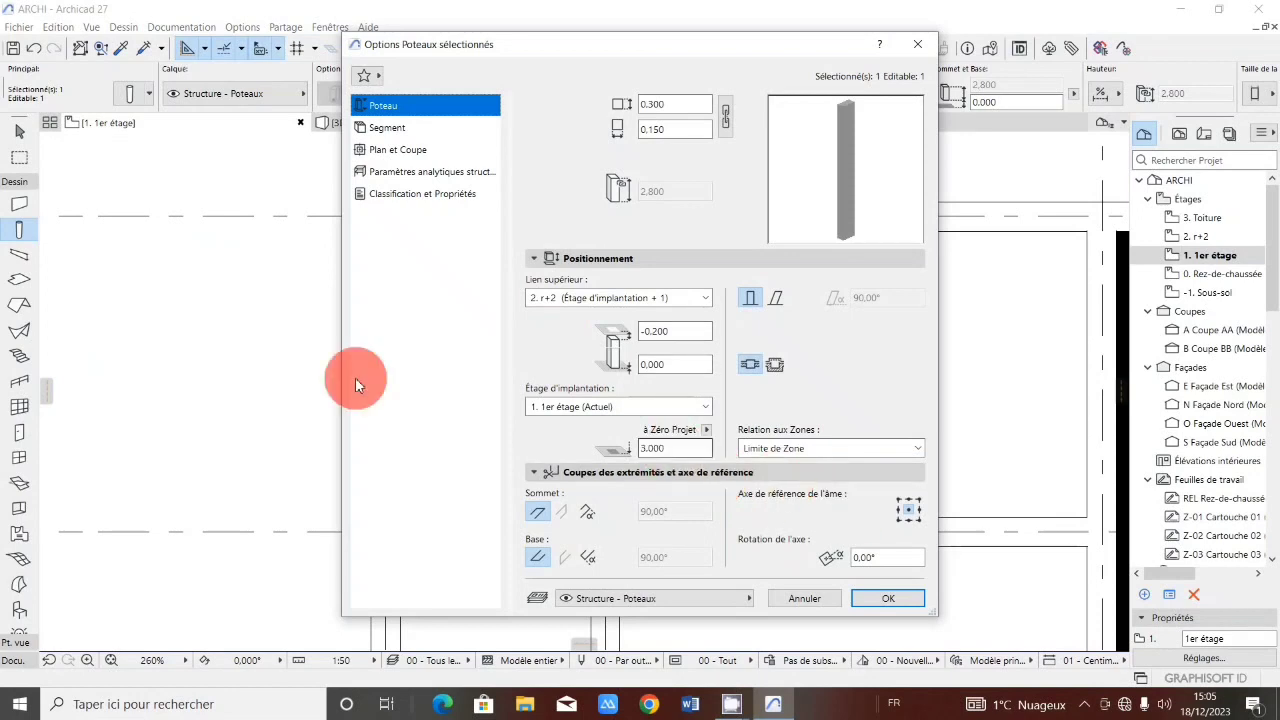
left_click(917, 47)
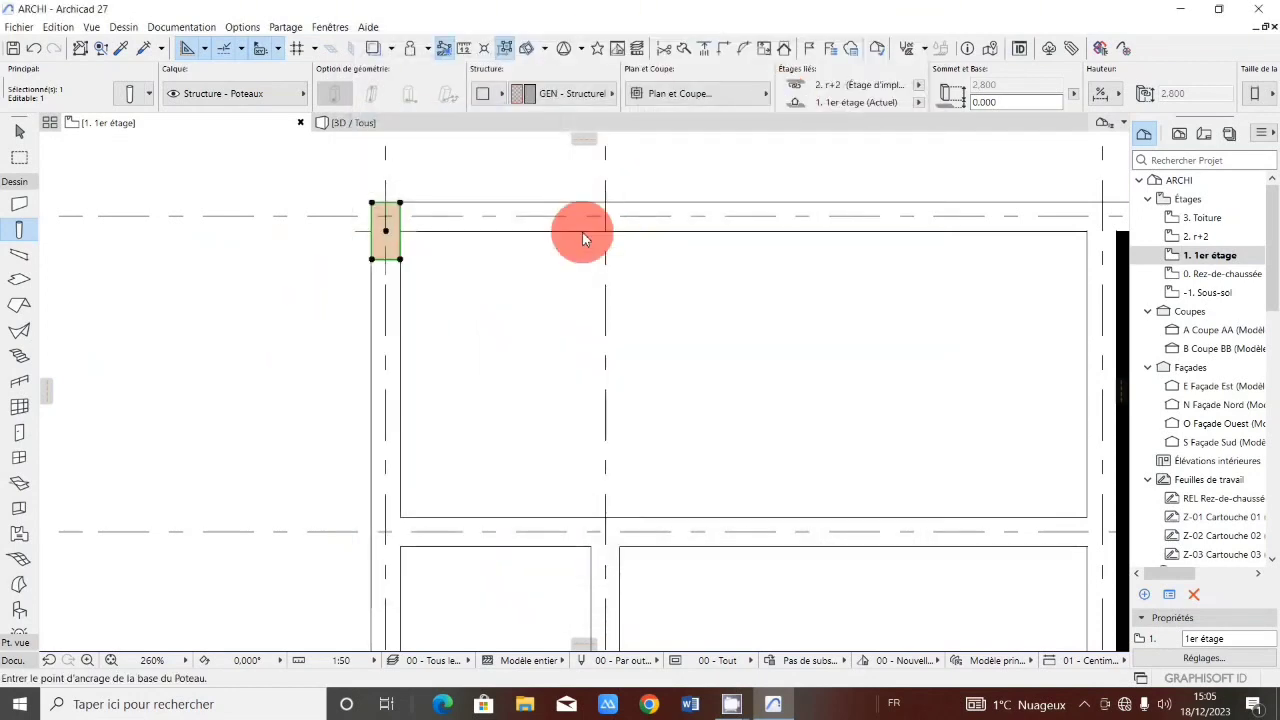
left_click(130, 93)
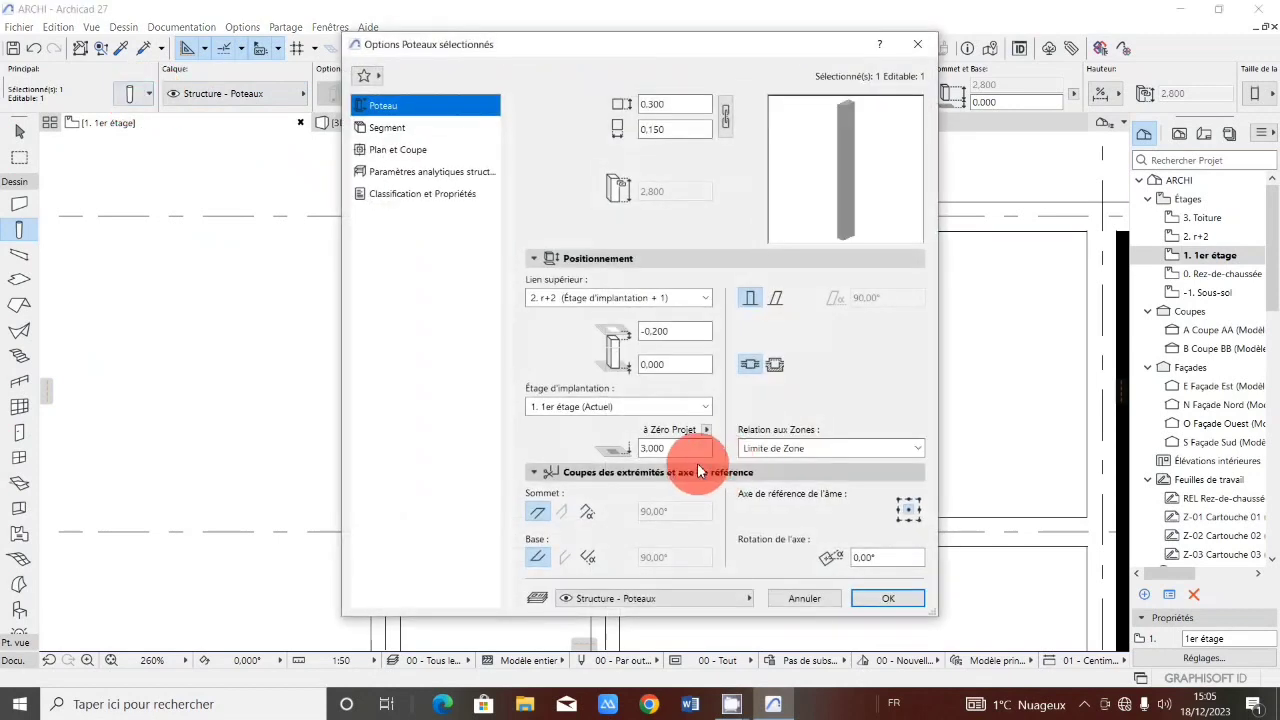
left_click(632, 259)
left_click(641, 280)
left_click(640, 280)
left_click(618, 260)
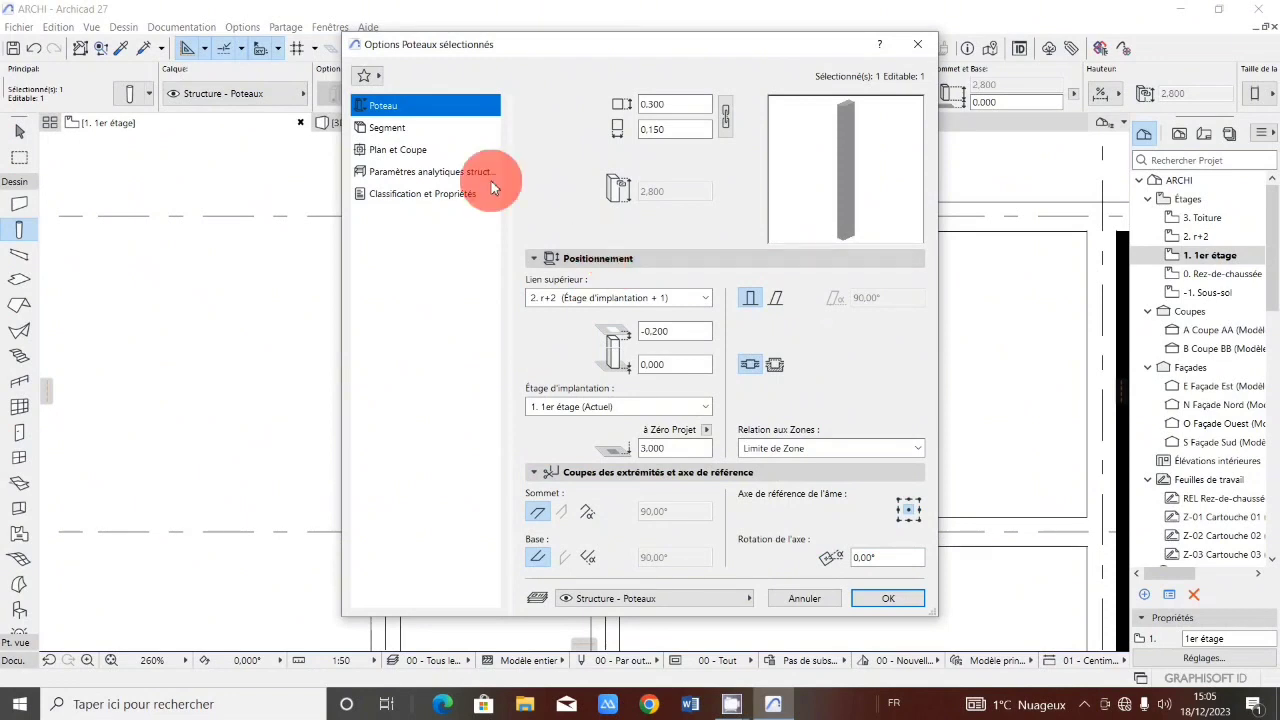
left_click(404, 150)
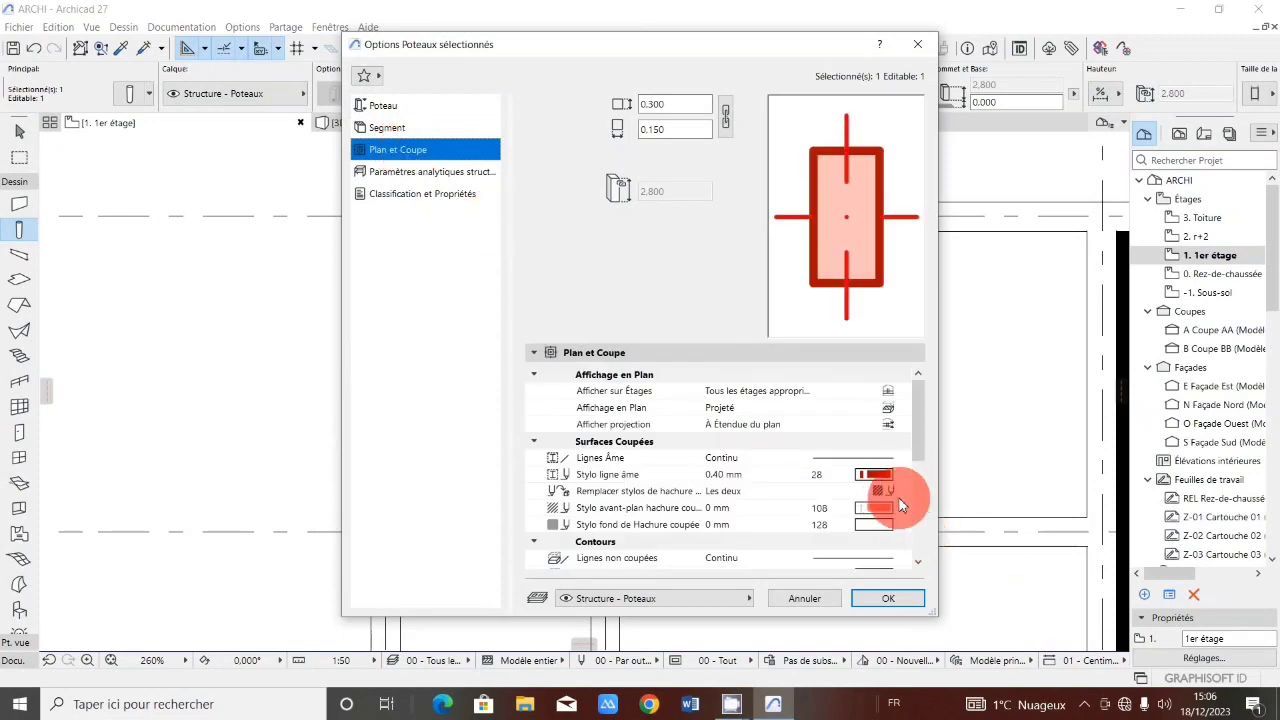
left_click(874, 476)
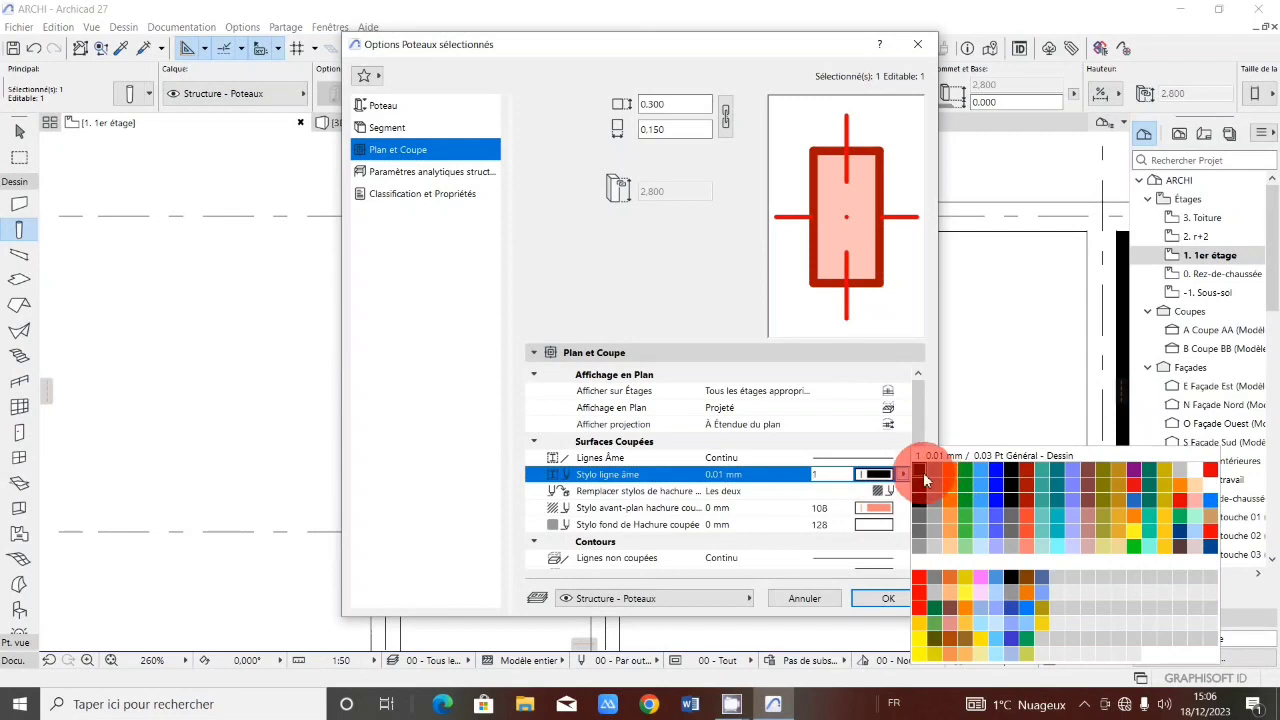
left_click(924, 476)
left_click(884, 510)
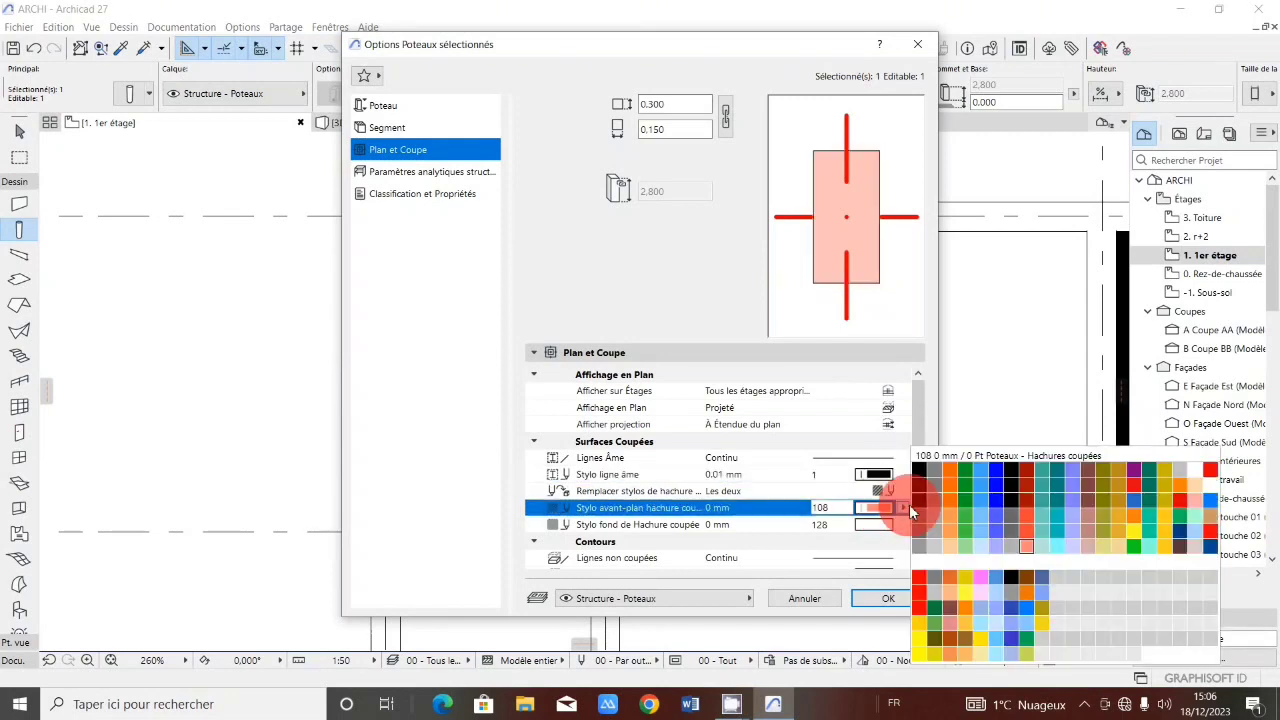
left_click(928, 502)
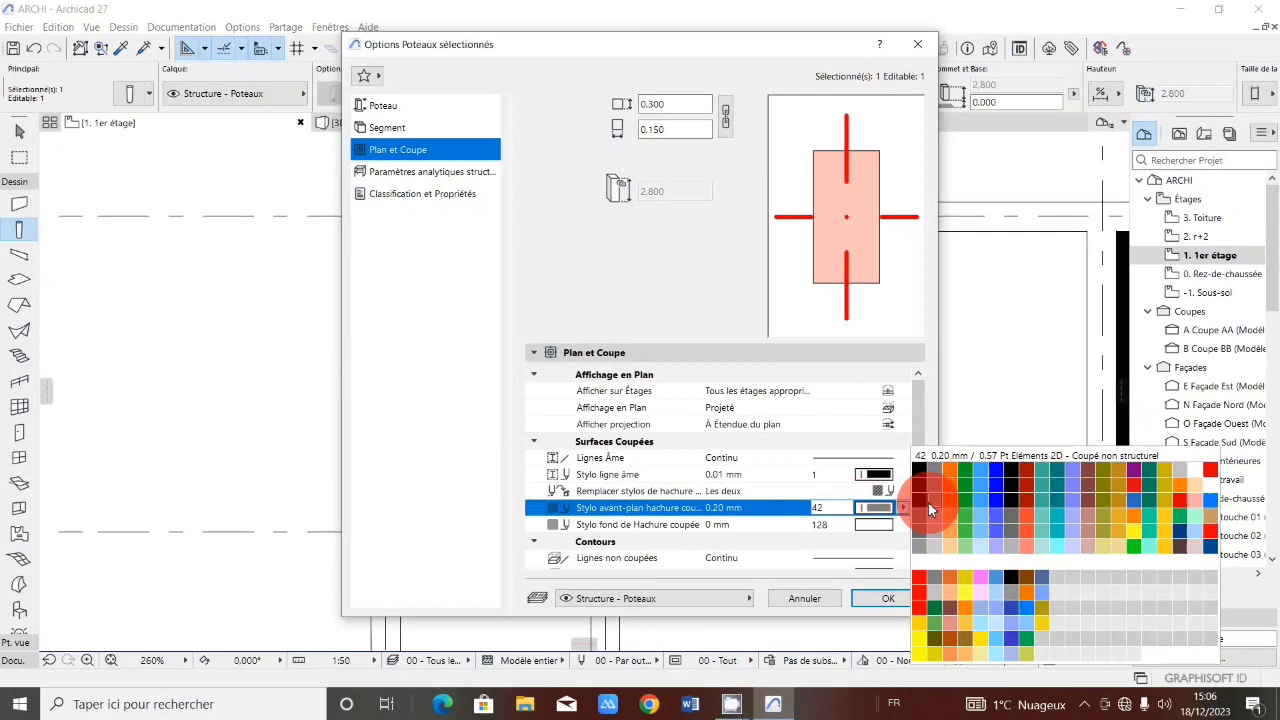
left_click(919, 469)
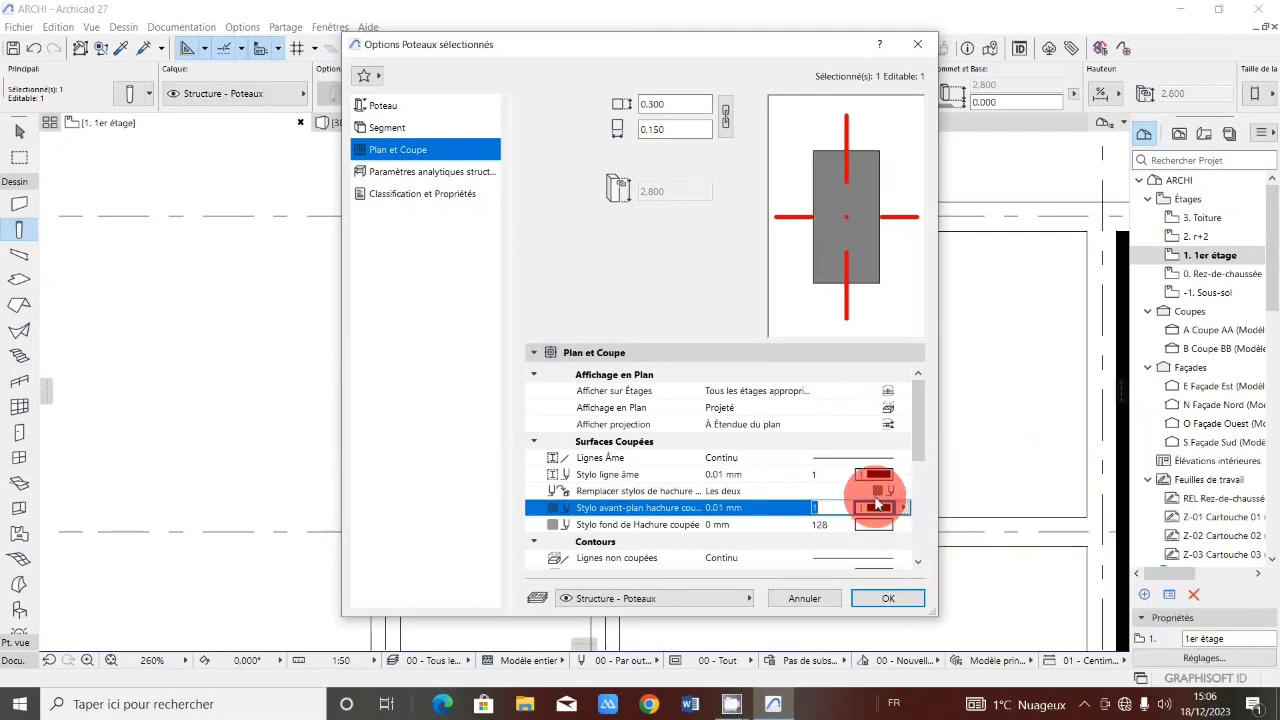
Set the column's uncut line pen and hidden line pen to pen 1 (0.01 mm).
scroll(888, 458, "down", 2)
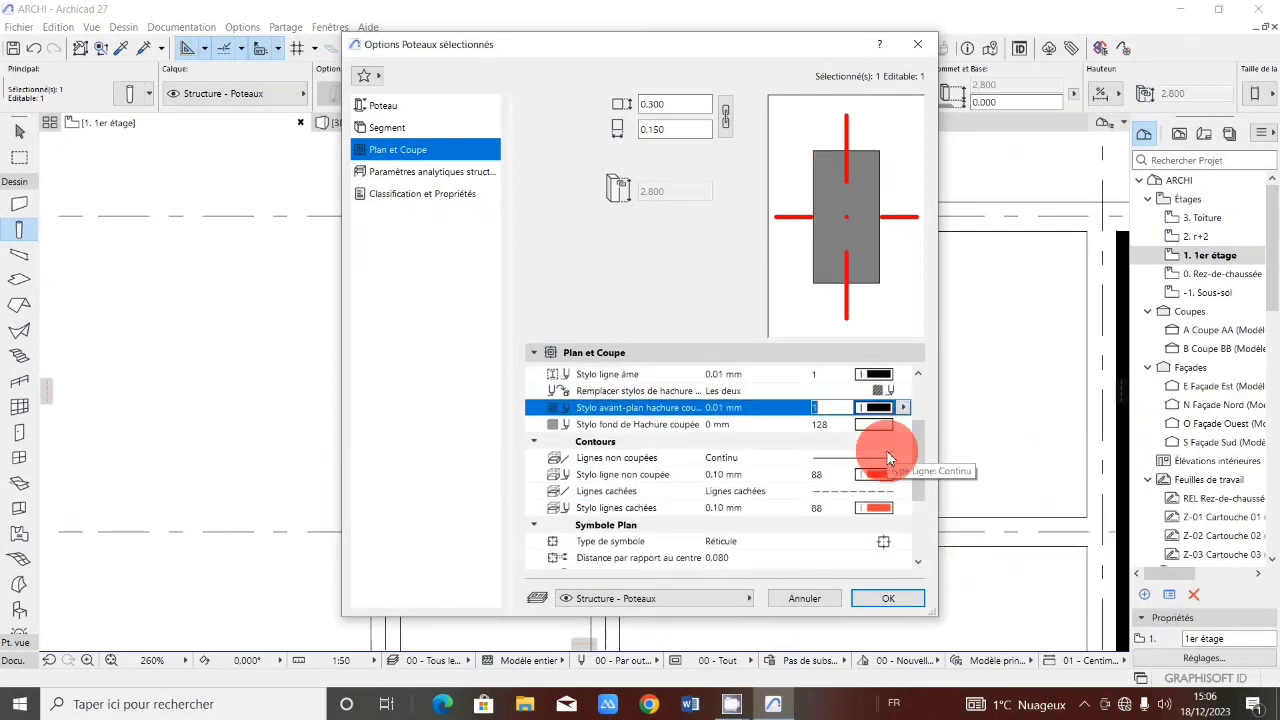
left_click(873, 478)
left_click(908, 477)
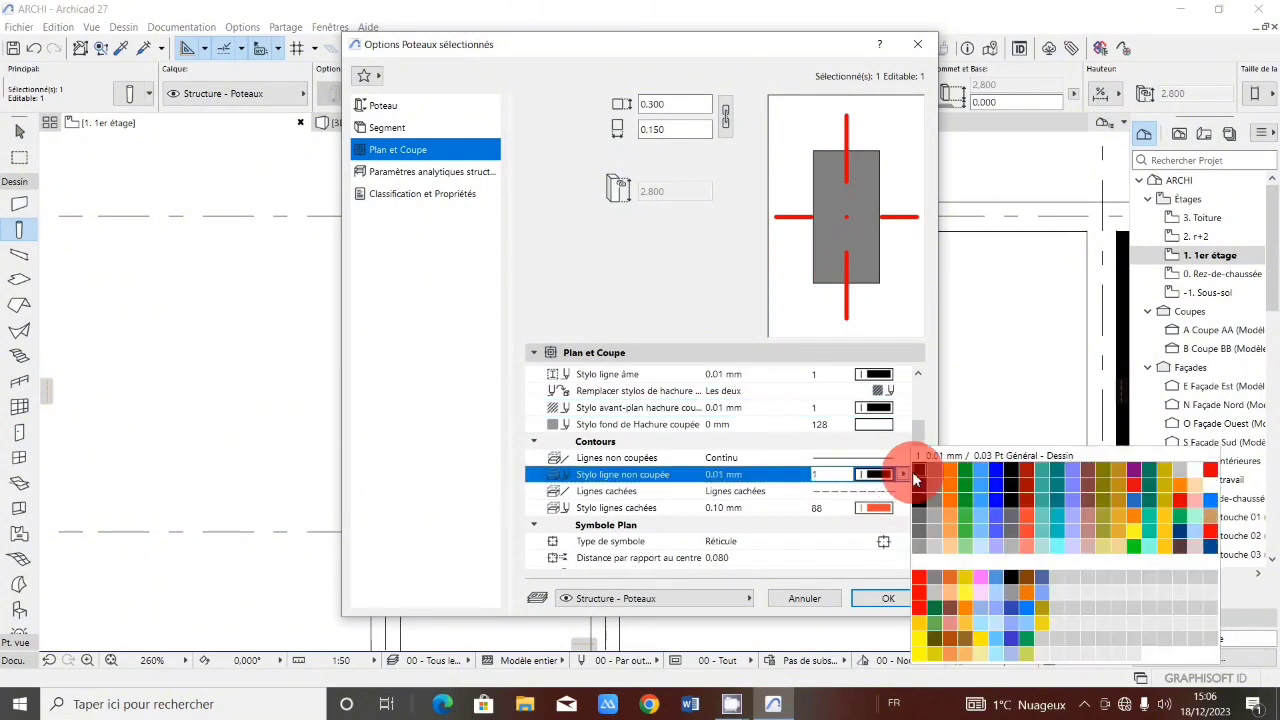
left_click(922, 477)
left_click(889, 508)
left_click(901, 507)
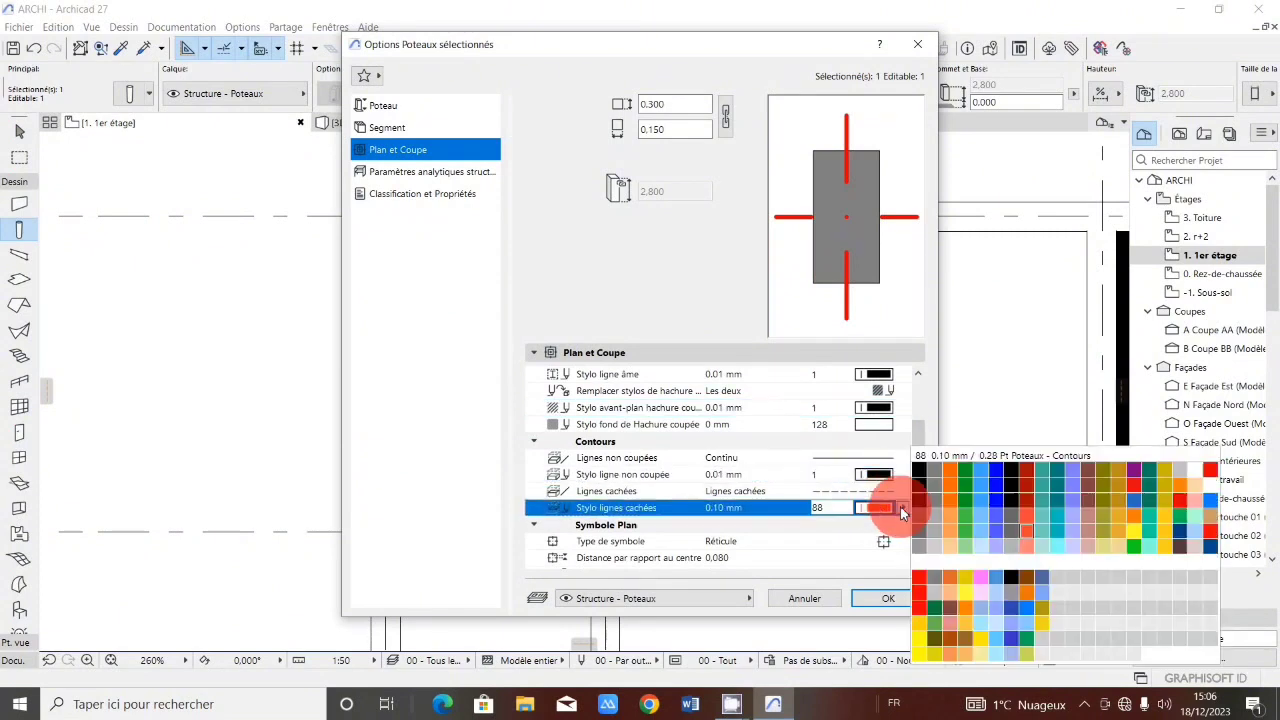
left_click(917, 465)
Set the column cross line pen and overlap hatch foreground pen to pen 1, then confirm the column settings.
scroll(886, 460, "down", 3)
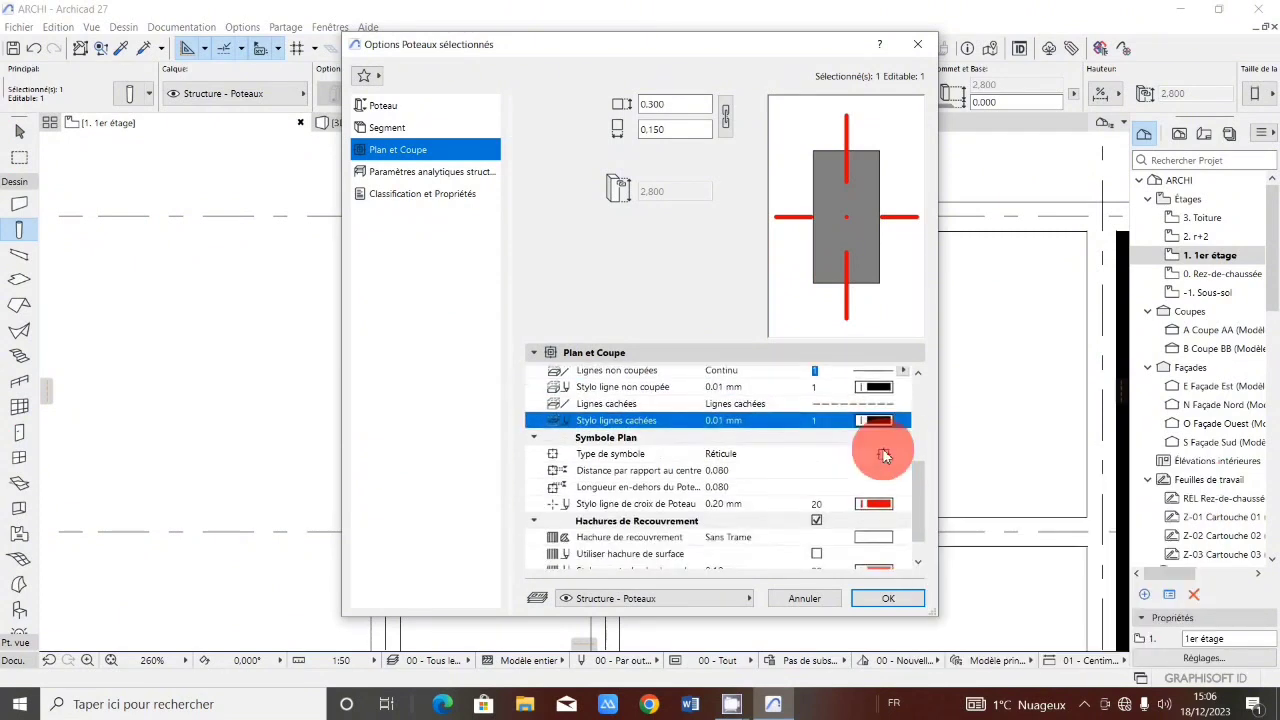
left_click(883, 457)
left_click(905, 457)
left_click(921, 447)
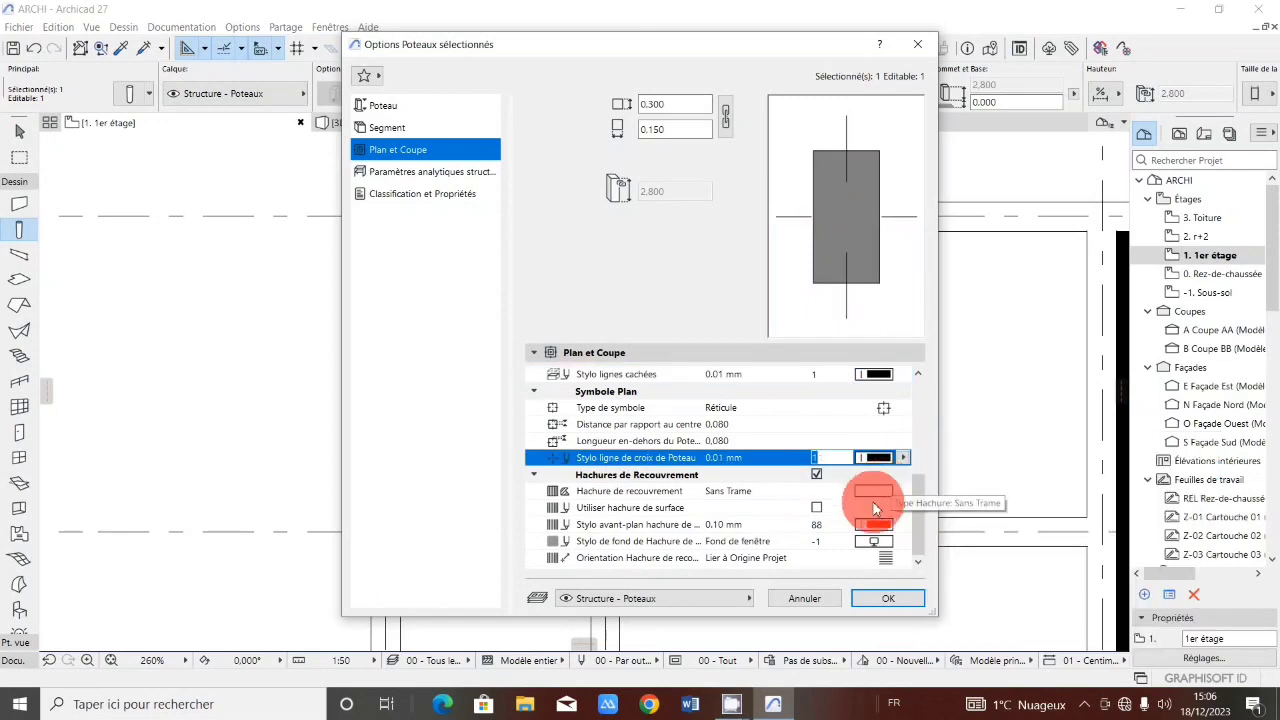
left_click(876, 527)
left_click(876, 524)
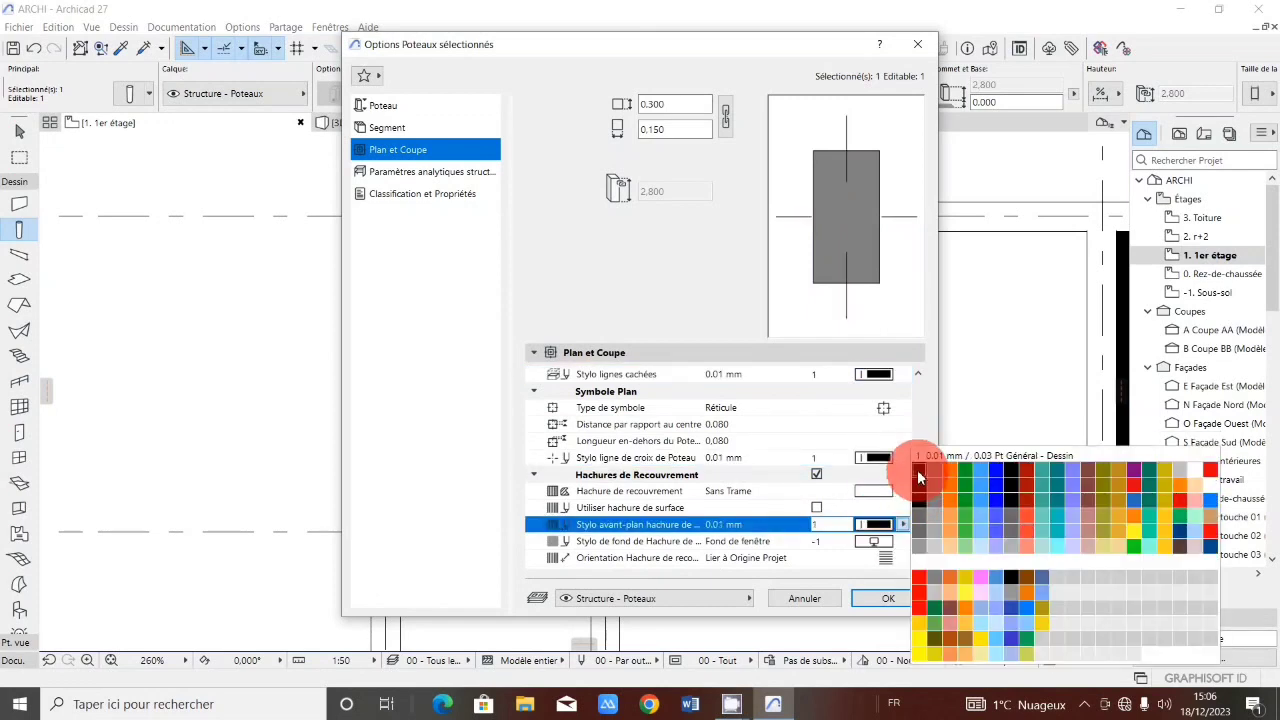
left_click(900, 471)
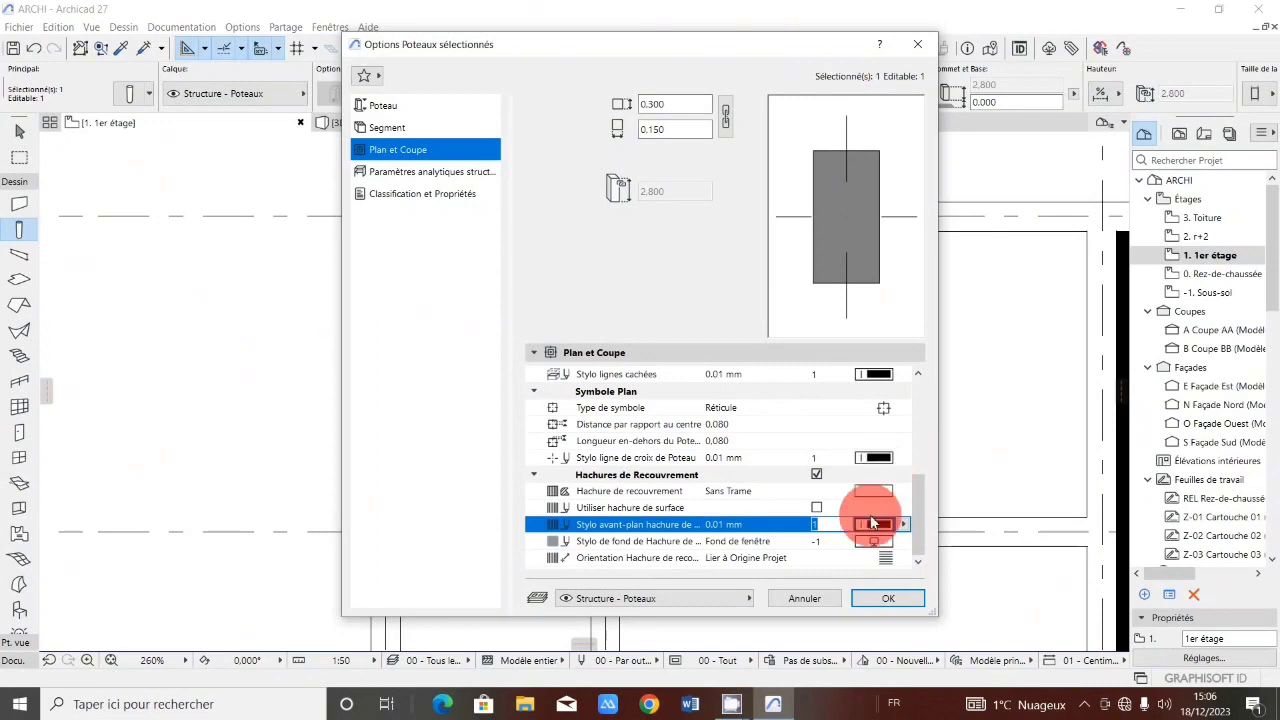
scroll(877, 490, "up", 5)
left_click(886, 603)
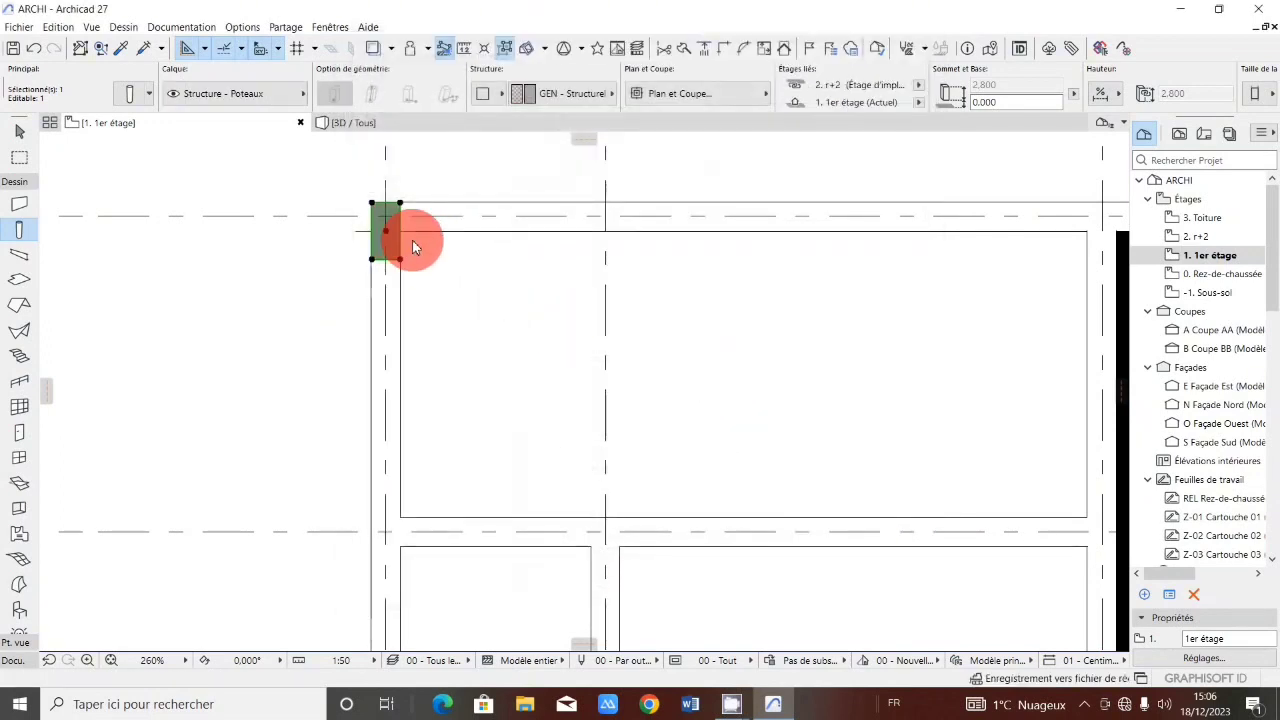
Copy the corner column from axes I/1 down onto the intersection of axis I and grid line 2.
left_click(387, 232)
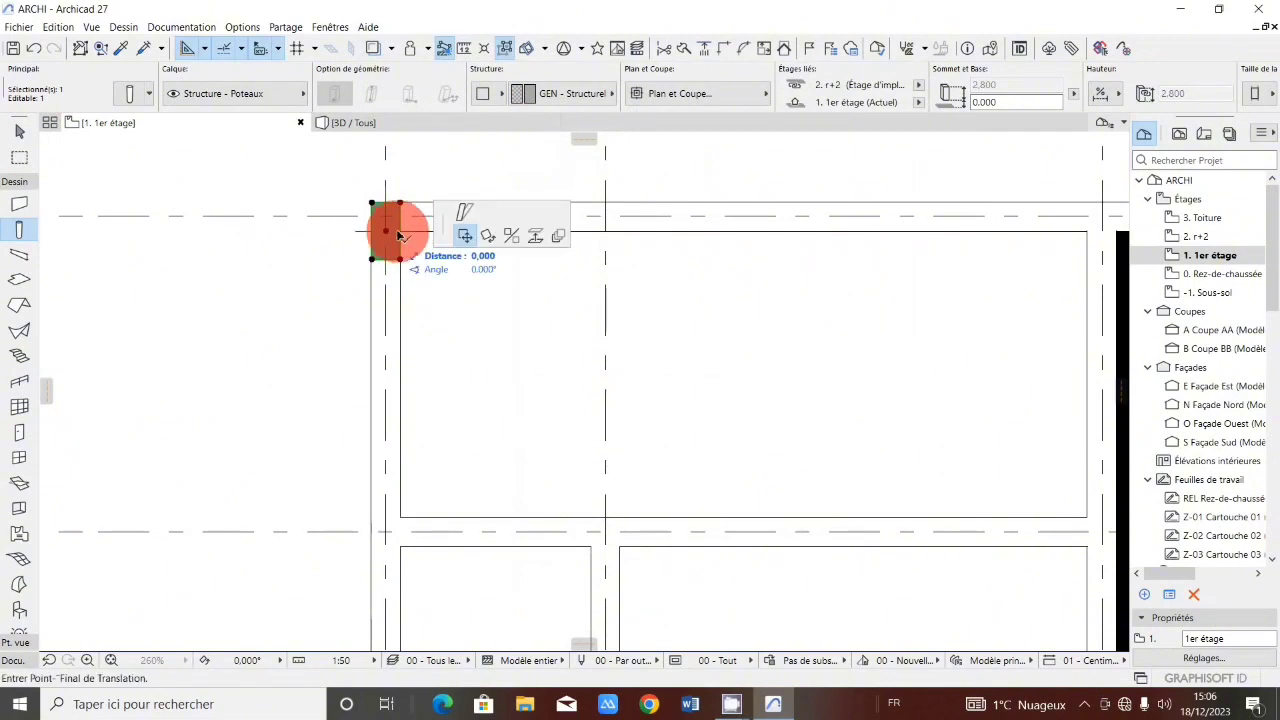
scroll(405, 226, "down", 3)
scroll(397, 388, "up", 3)
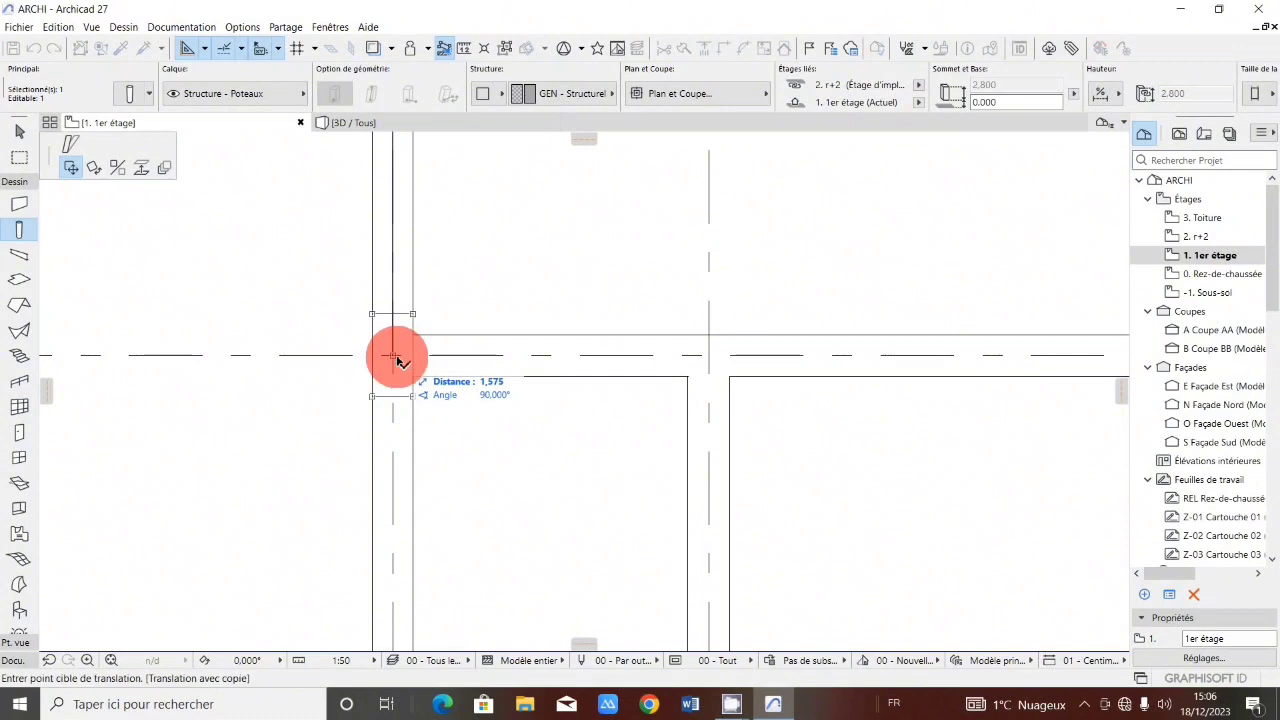
left_click(395, 358)
Copy the column 3.2 m down along axis I onto the intersection of axis I and grid line 4.
left_click(412, 314)
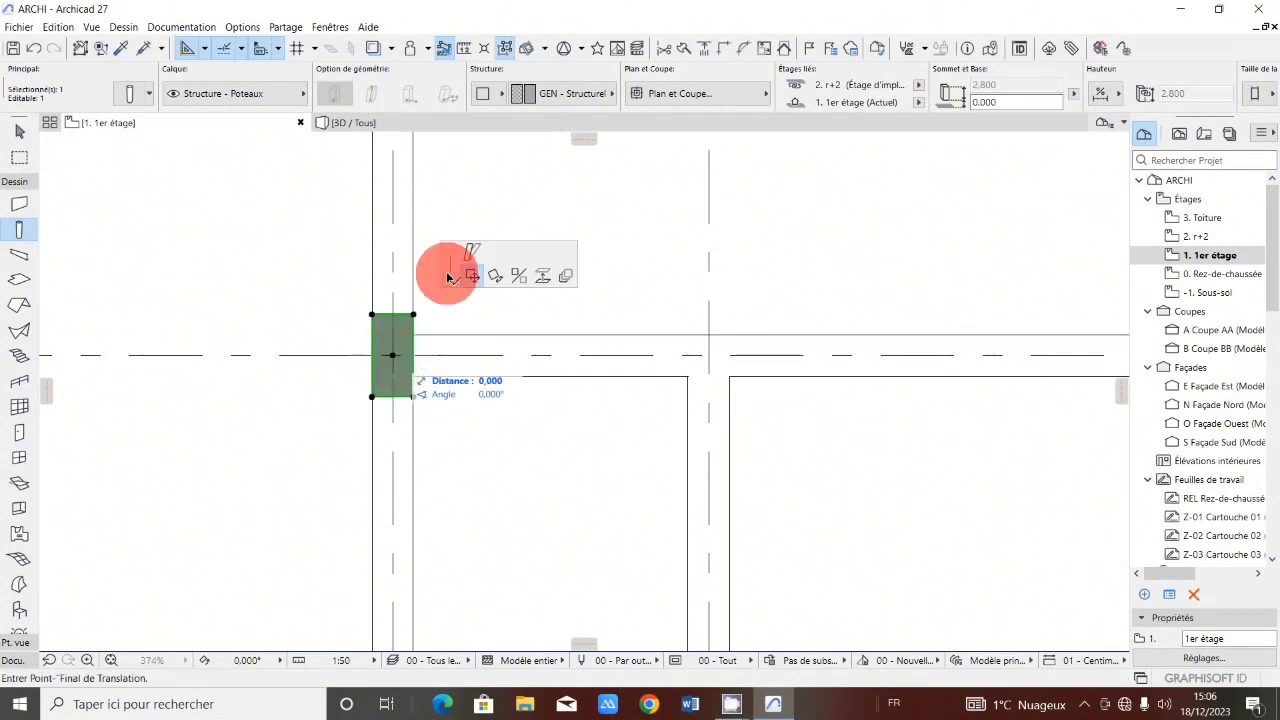
left_click(443, 271)
scroll(416, 337, "down", 2)
scroll(416, 337, "down", 4)
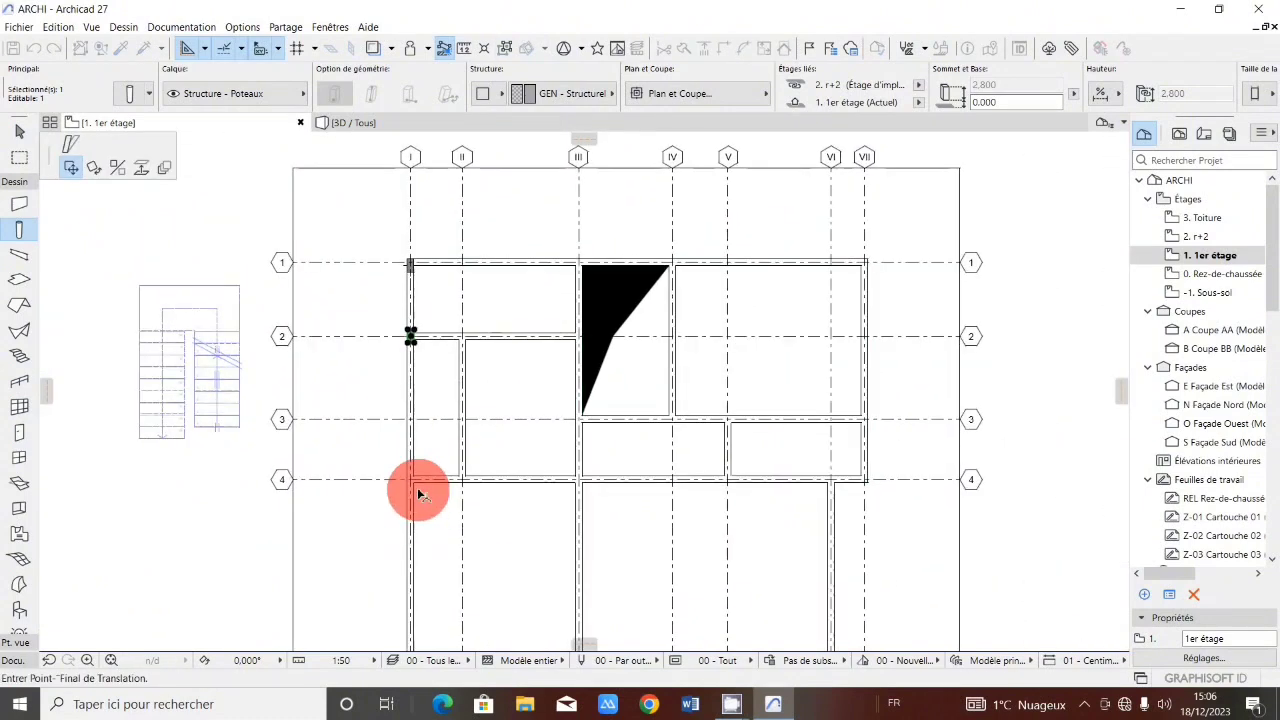
scroll(410, 466, "up", 4)
key("ctrl")
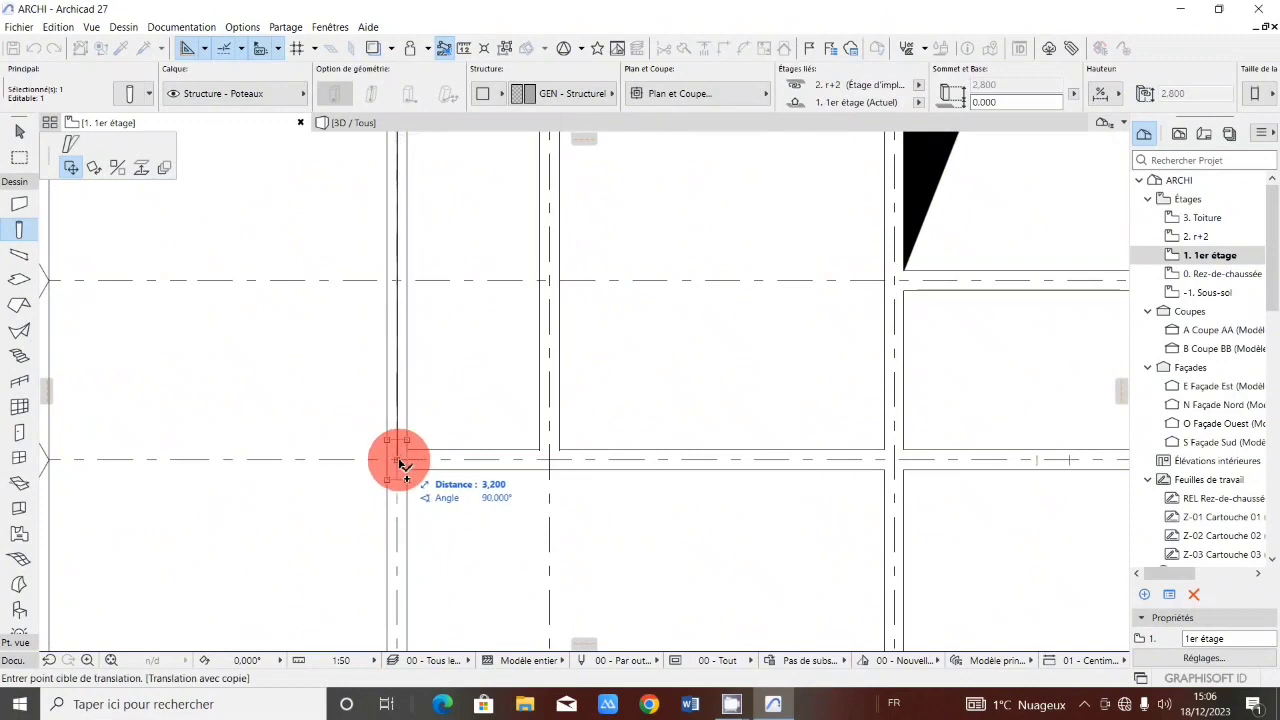
left_click(399, 462)
left_click(399, 462)
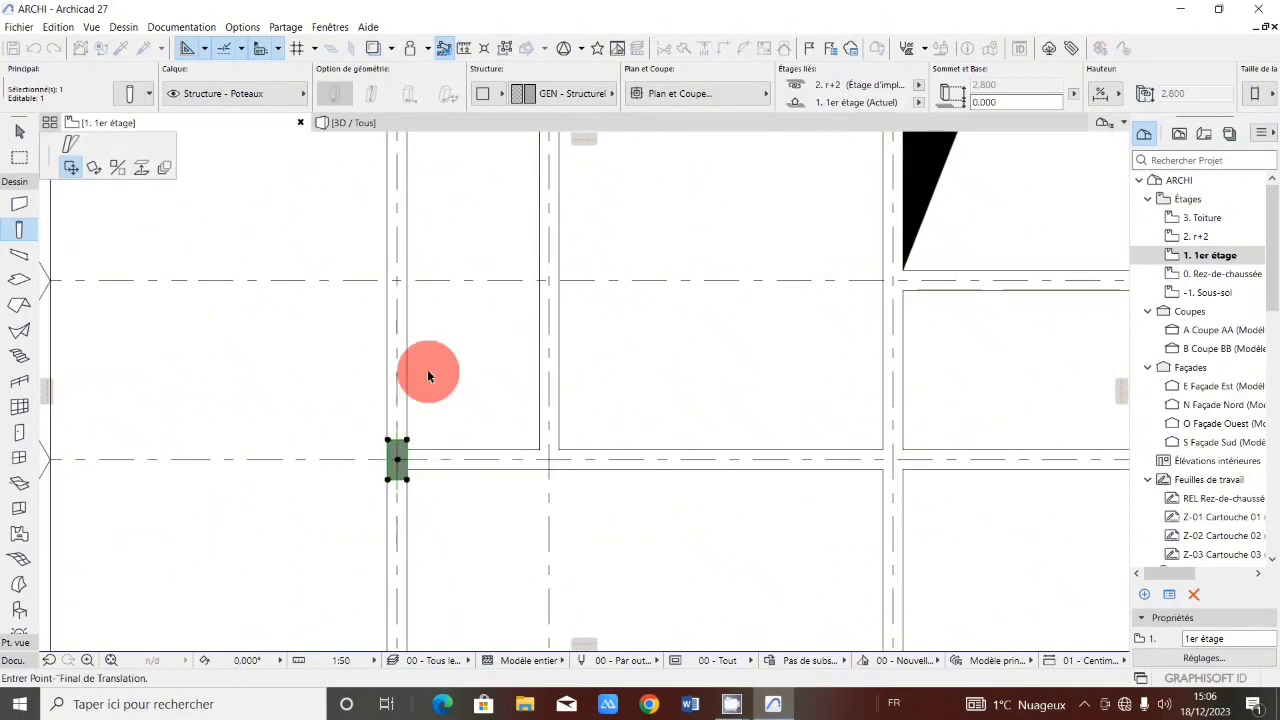
Copy a column onto the intersection of axis I and grid line 5.
scroll(425, 372, "down", 3)
scroll(440, 420, "down", 3)
scroll(434, 466, "up", 5)
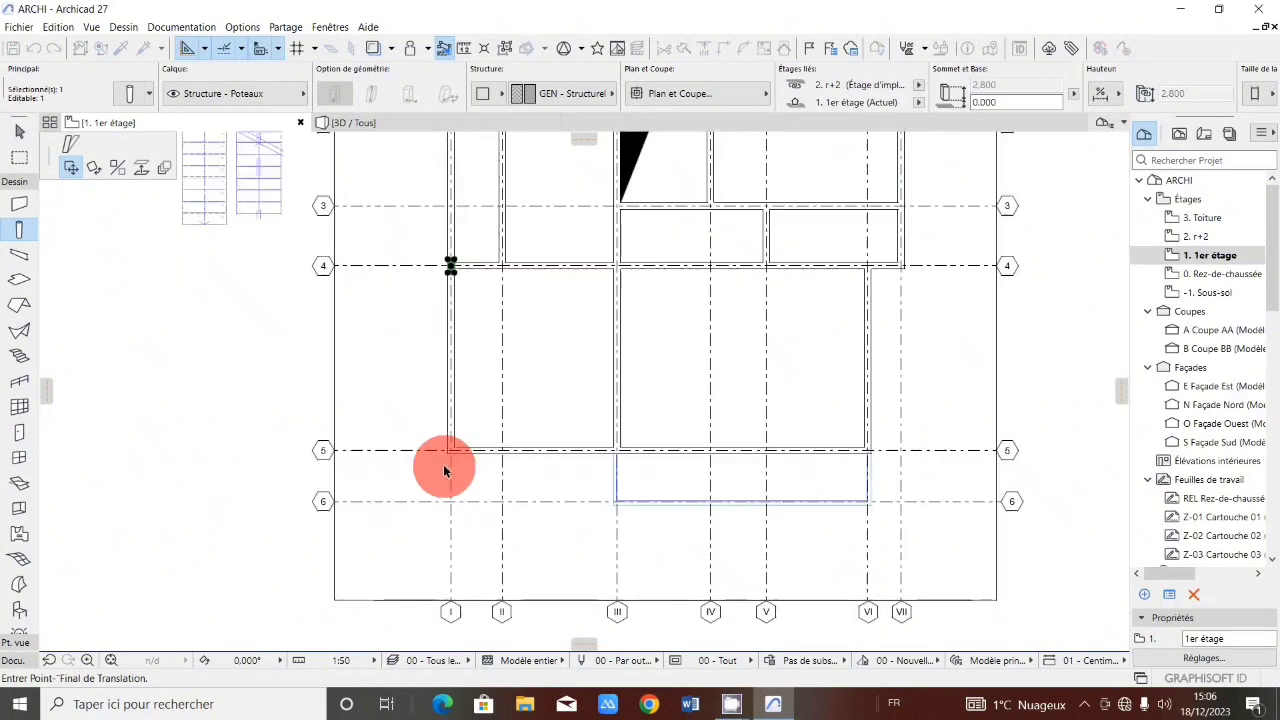
scroll(463, 435, "up", 4)
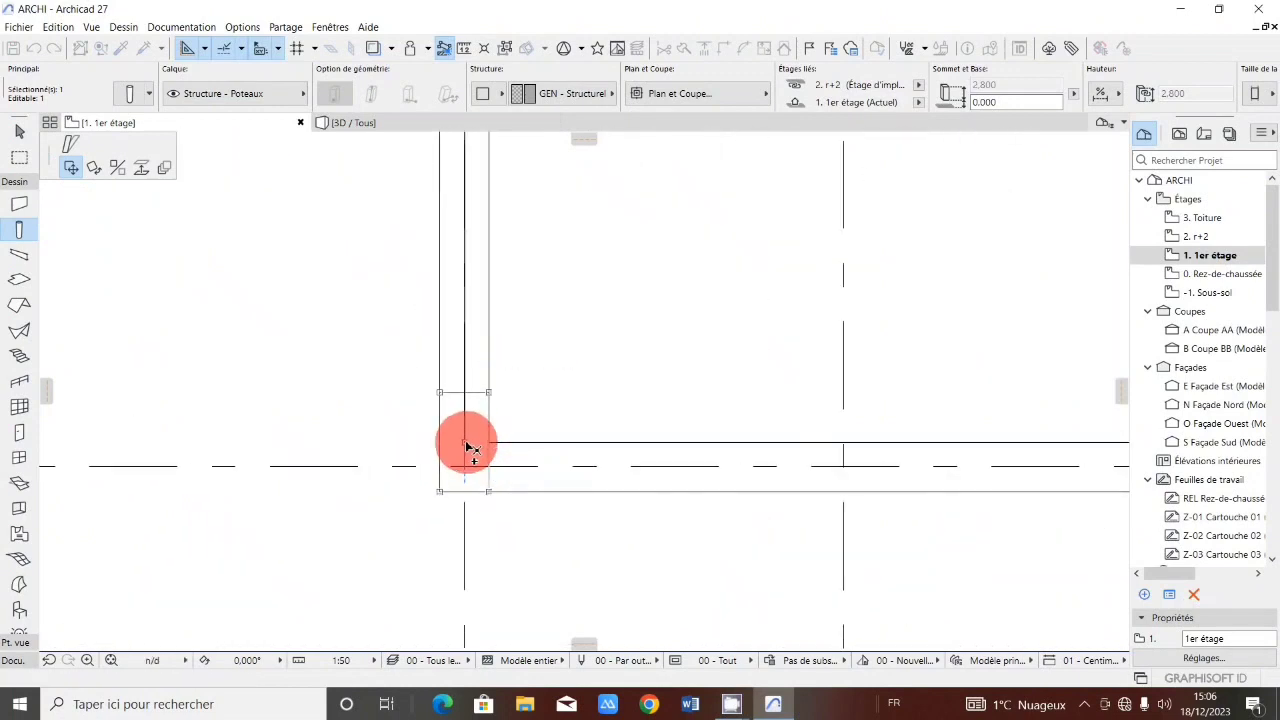
left_click(466, 445)
left_click(464, 439)
Copy columns onto the intersections of axis III with grid lines 2 and 3.
scroll(455, 425, "down", 5)
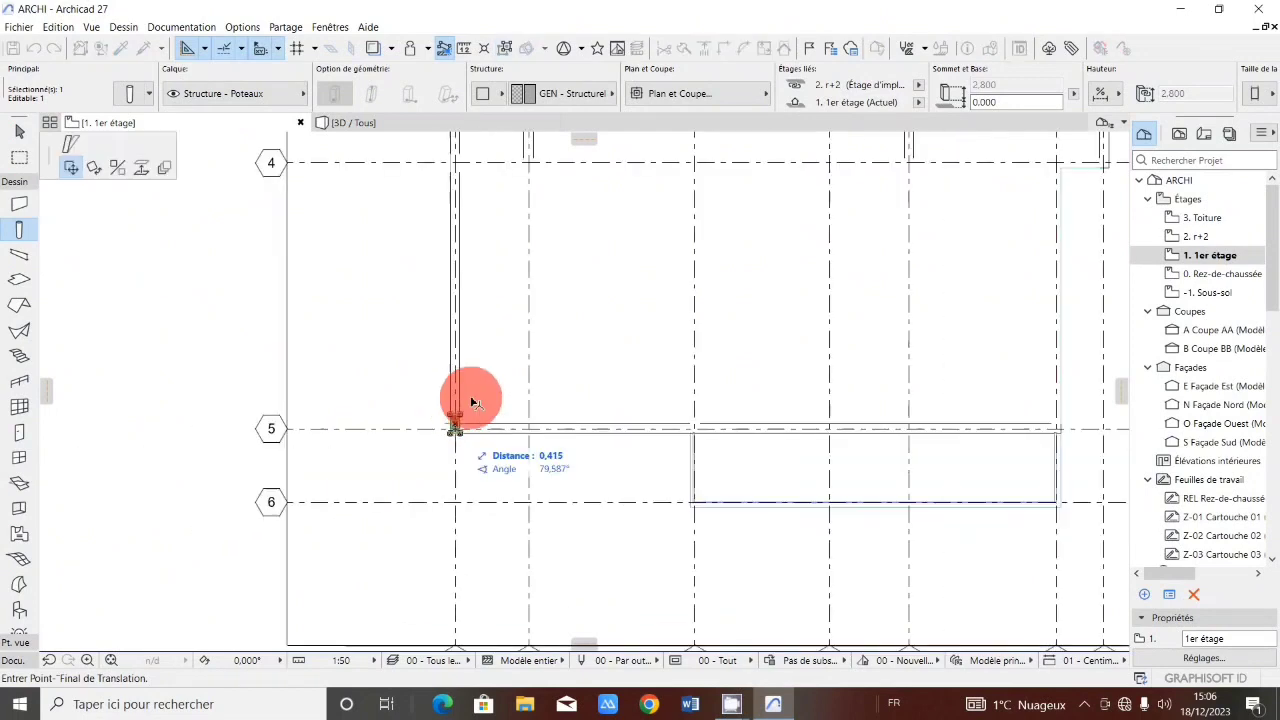
scroll(474, 398, "down", 3)
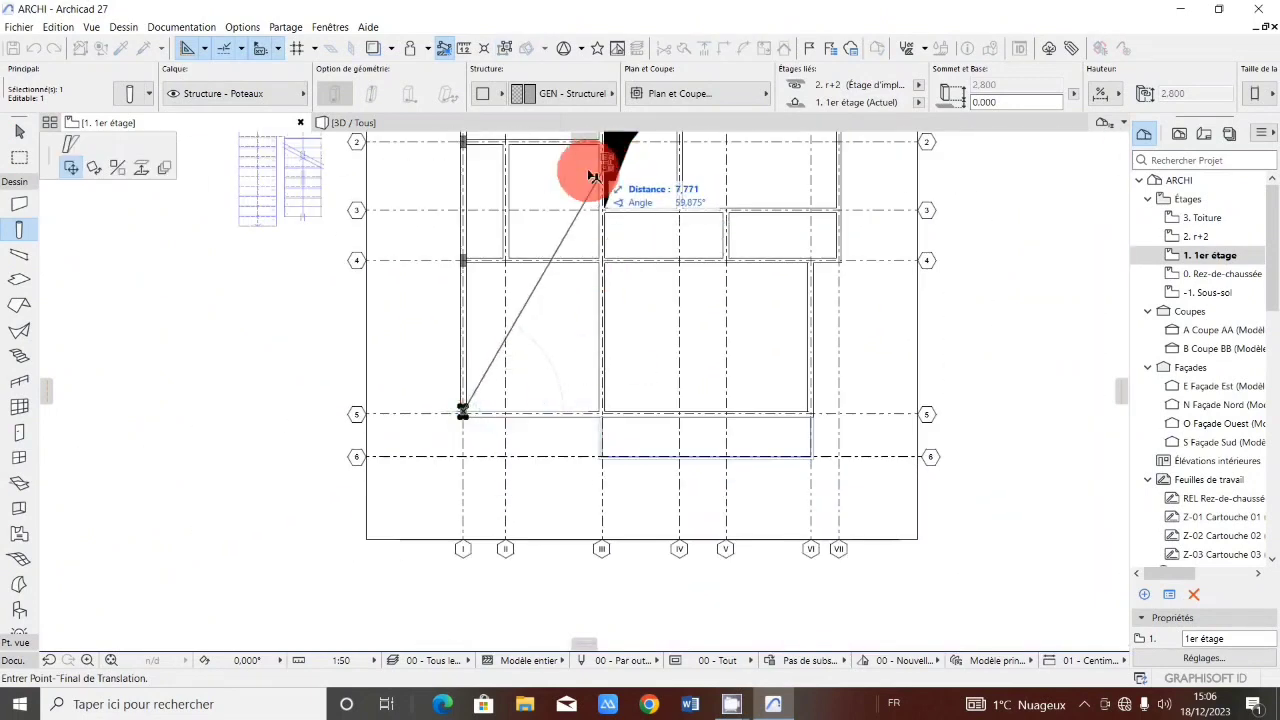
scroll(606, 250, "down", 3)
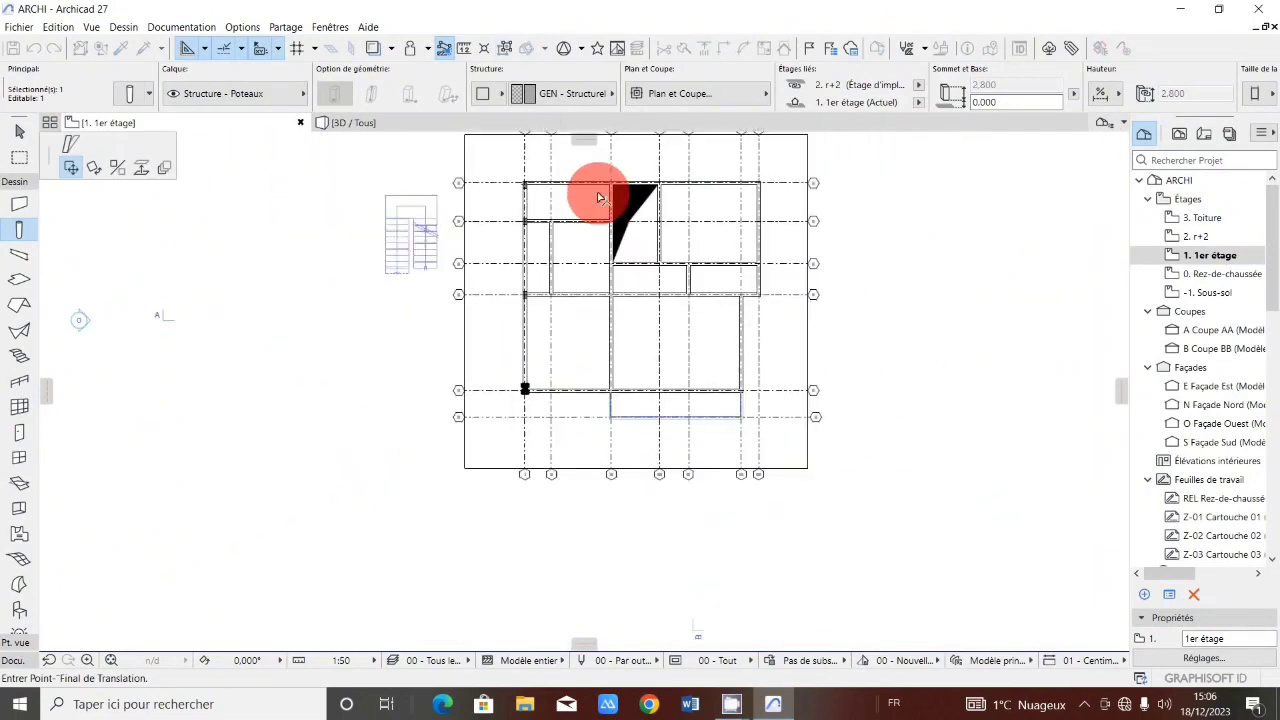
scroll(603, 193, "up", 3)
scroll(638, 280, "up", 4)
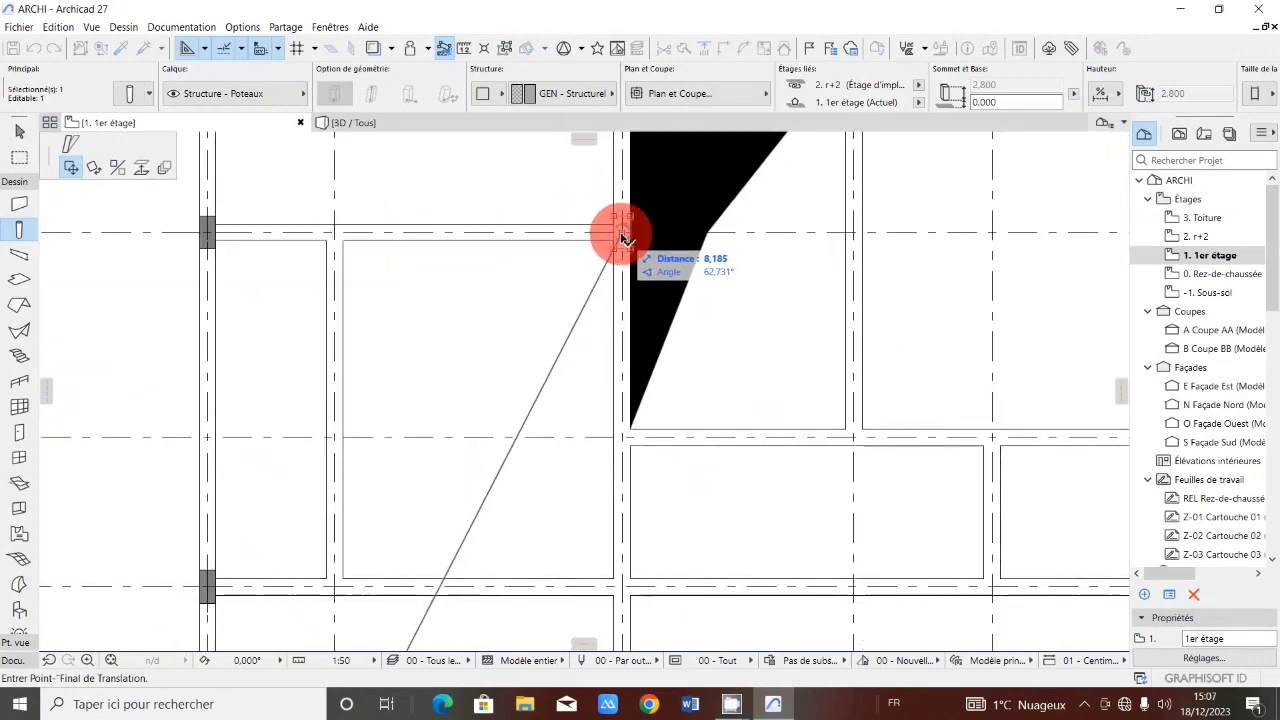
left_click(621, 235)
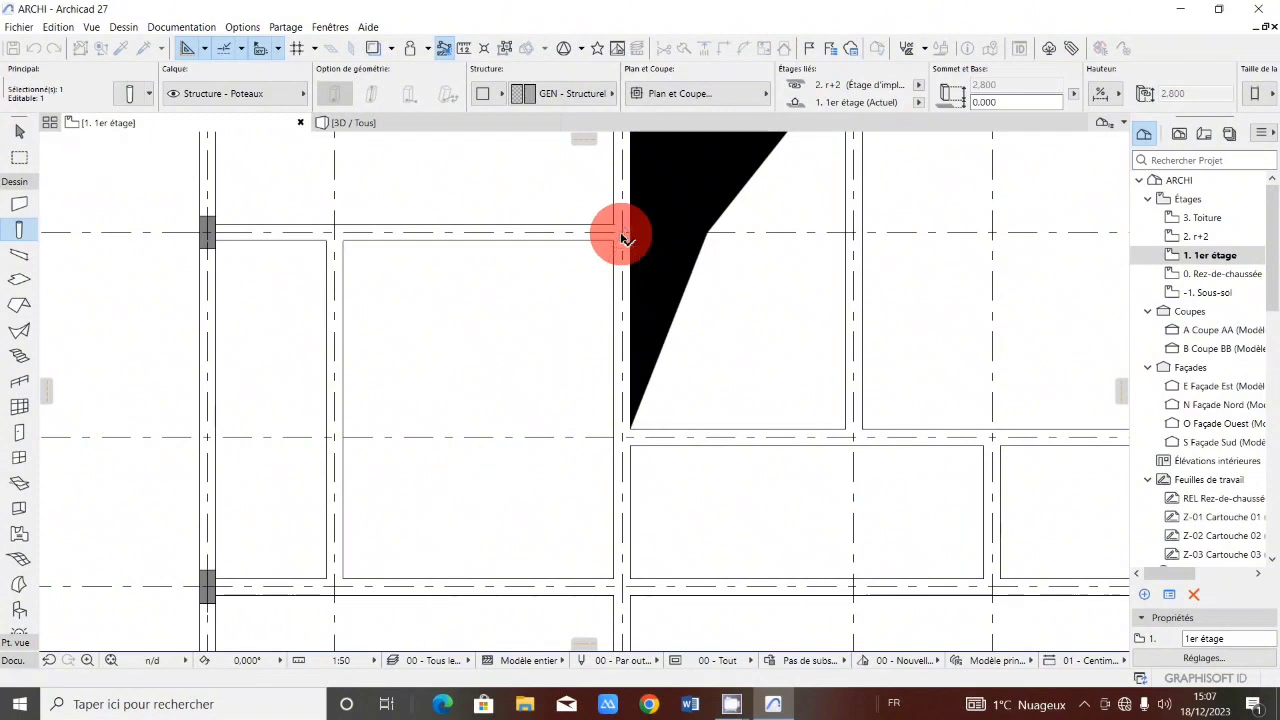
left_click(621, 233)
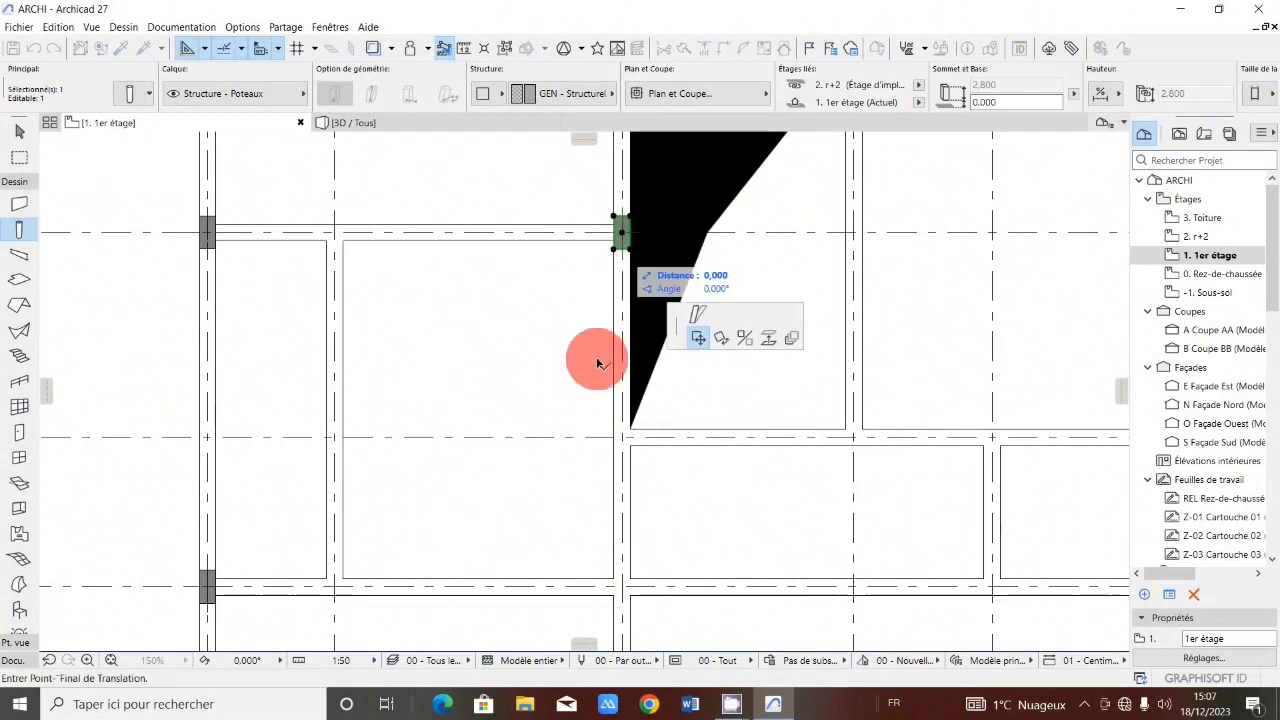
left_click(624, 439)
left_click(622, 437)
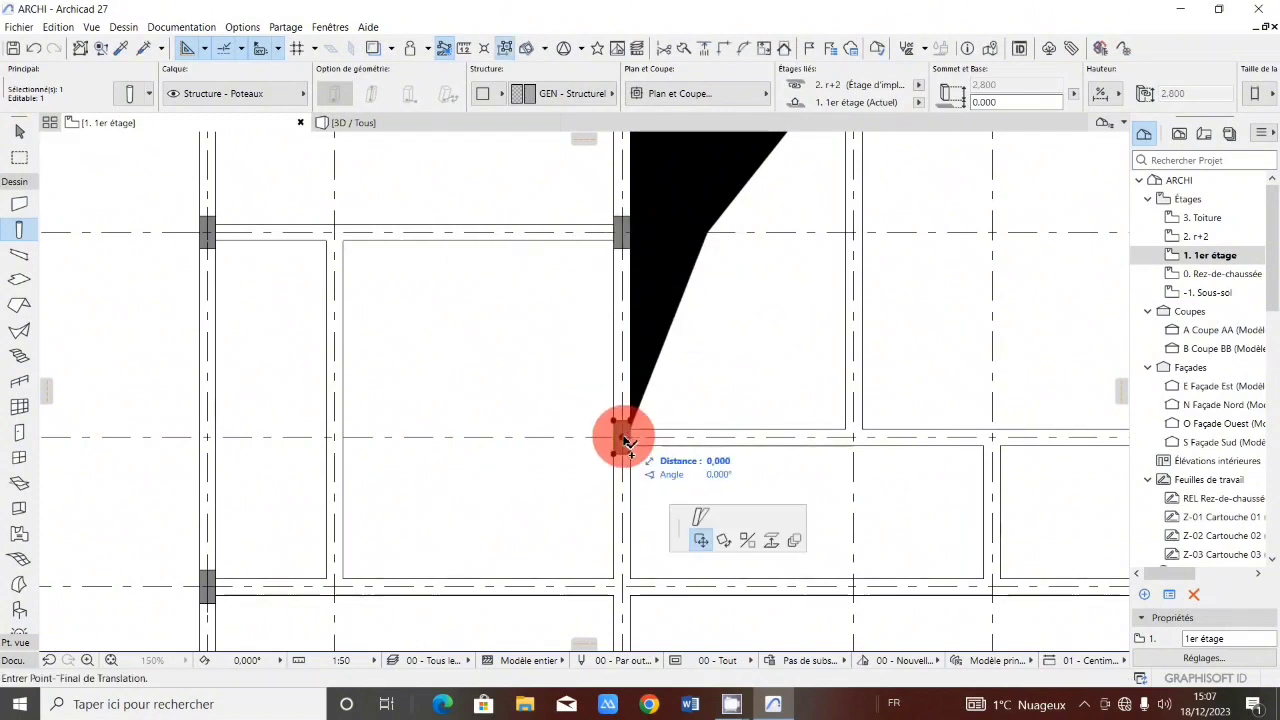
Copy a column onto the intersection of axis III and grid line 4.
scroll(606, 354, "down", 3)
scroll(606, 471, "up", 3)
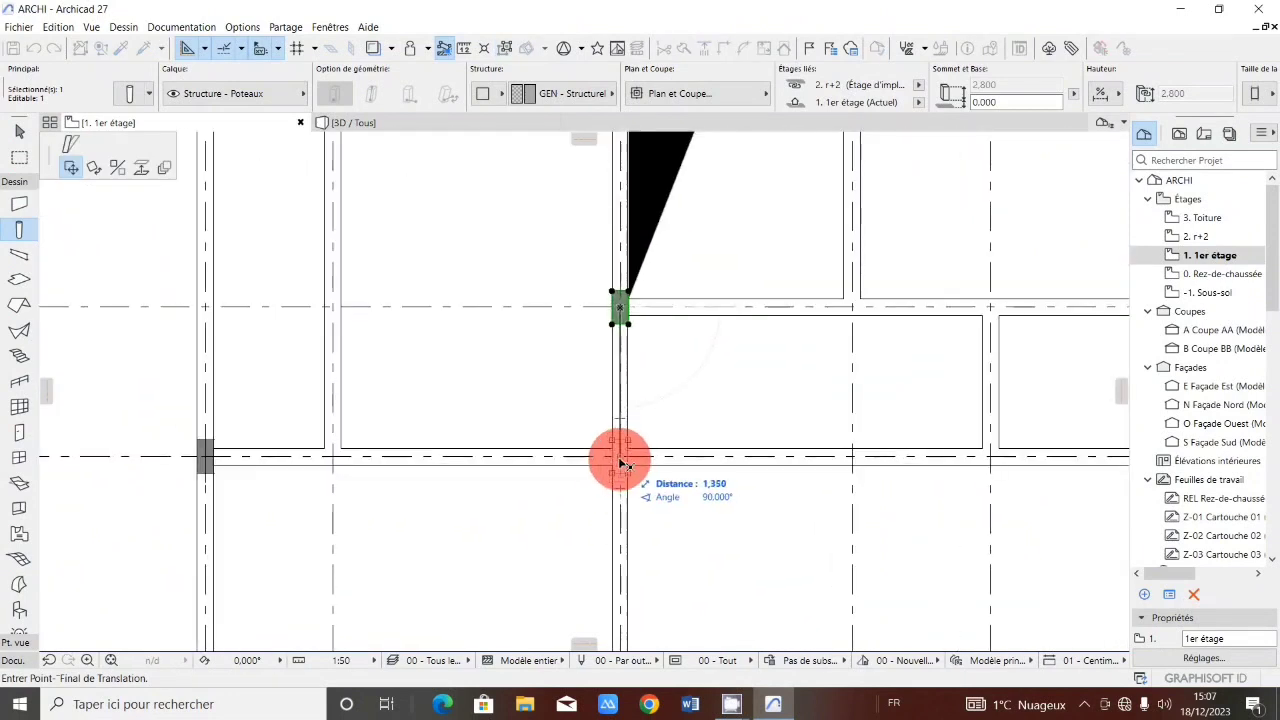
left_click(621, 461)
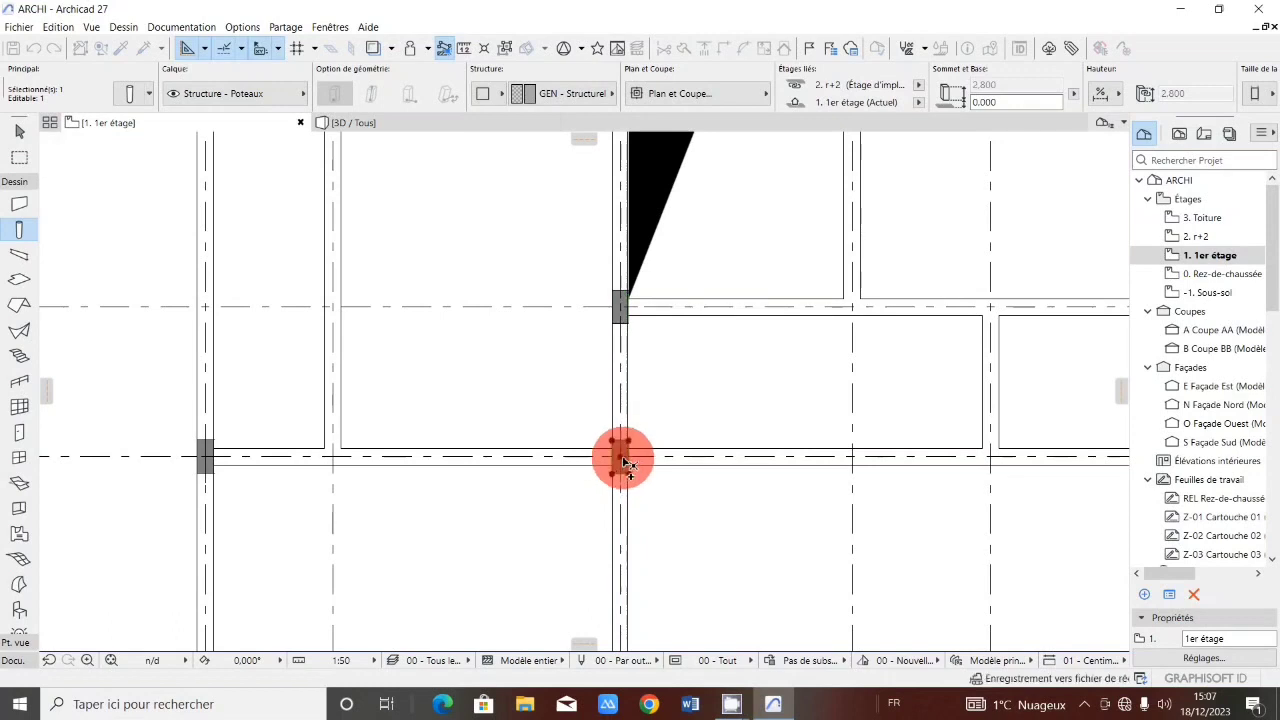
scroll(620, 455, "down", 3)
scroll(621, 453, "down", 1)
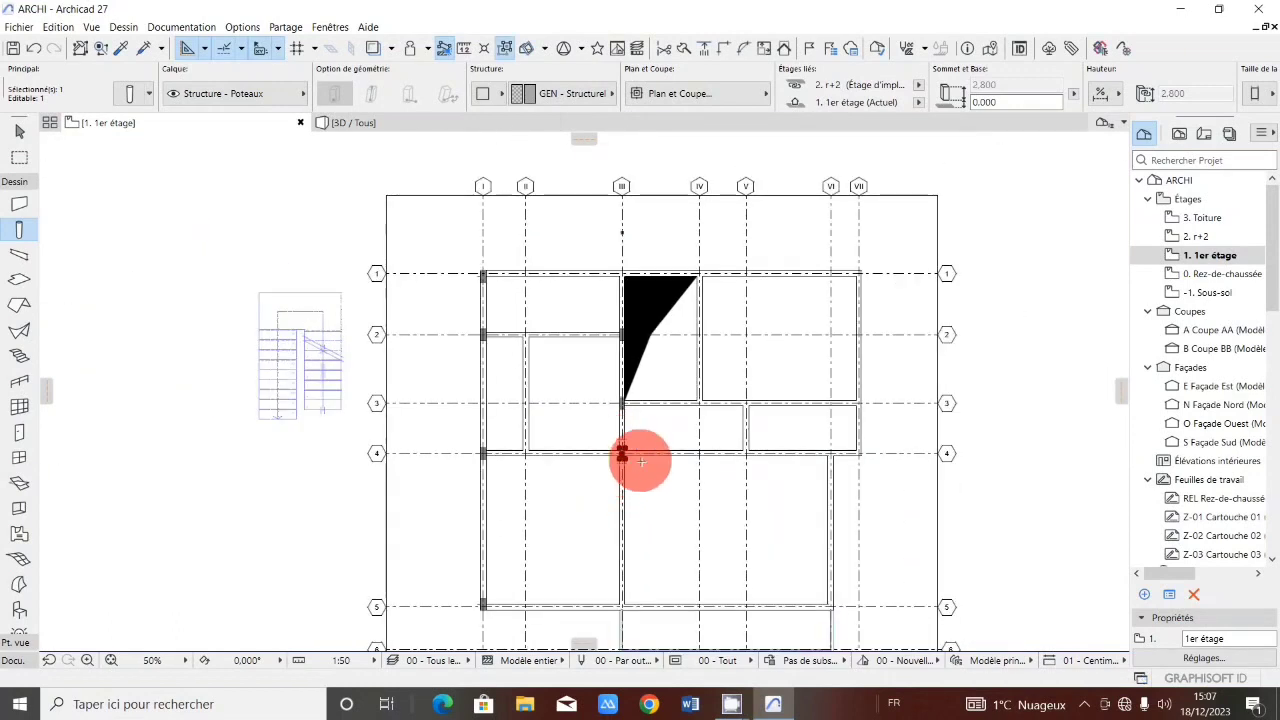
Copy the column at axis III and grid line 4 onto the intersection of axis V and grid line 4.
left_click(622, 455)
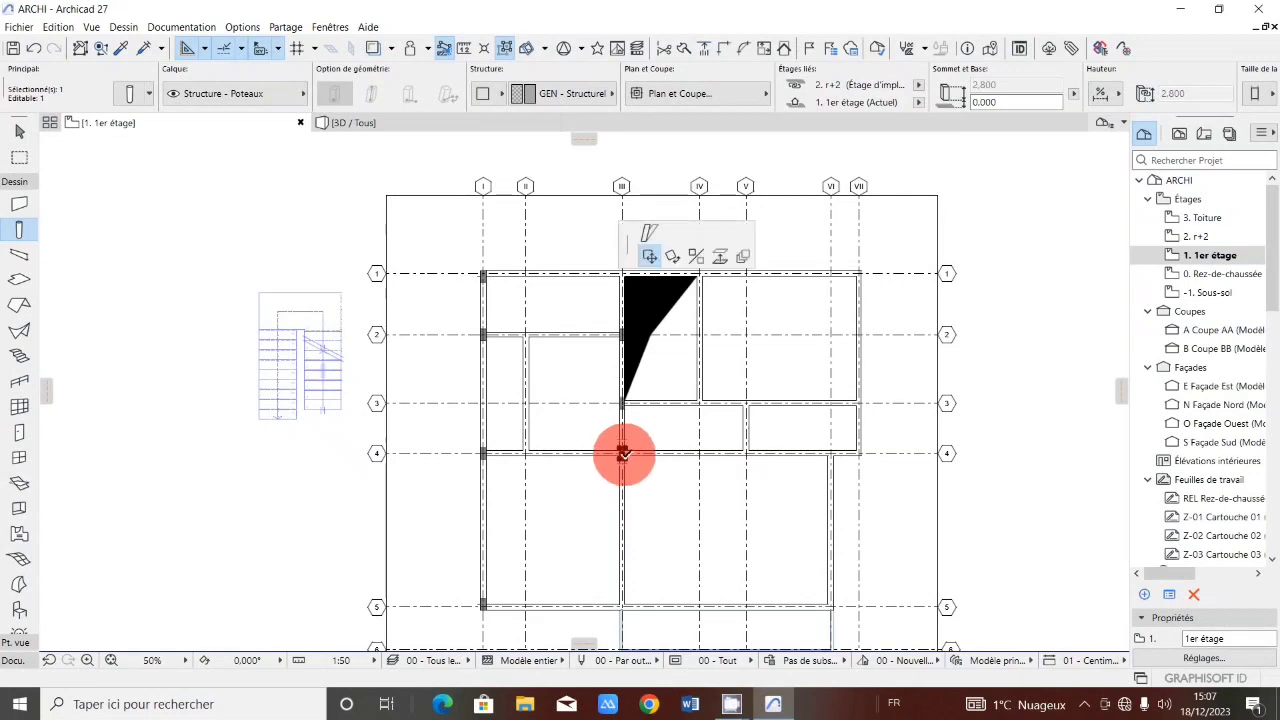
scroll(757, 414, "up", 3)
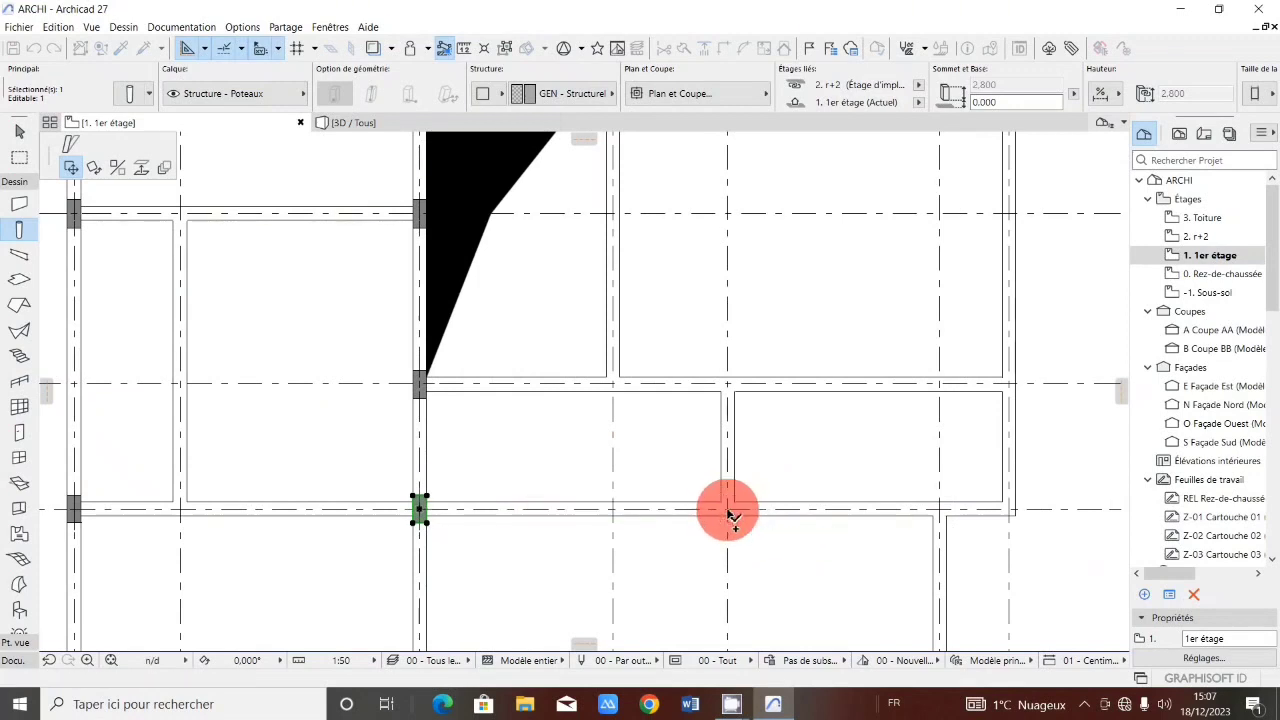
left_click(728, 514)
left_click(728, 510)
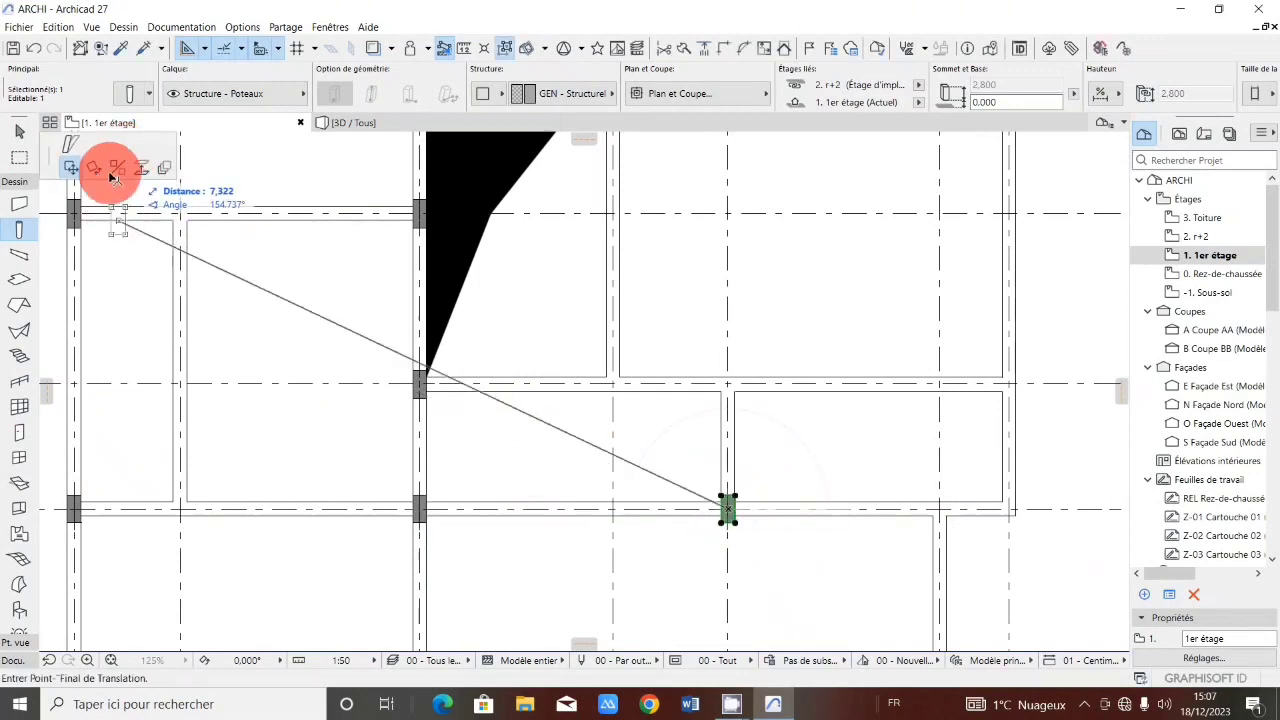
Rotate the copied column 90° about its centre at axis V and grid line 4.
left_click(95, 169)
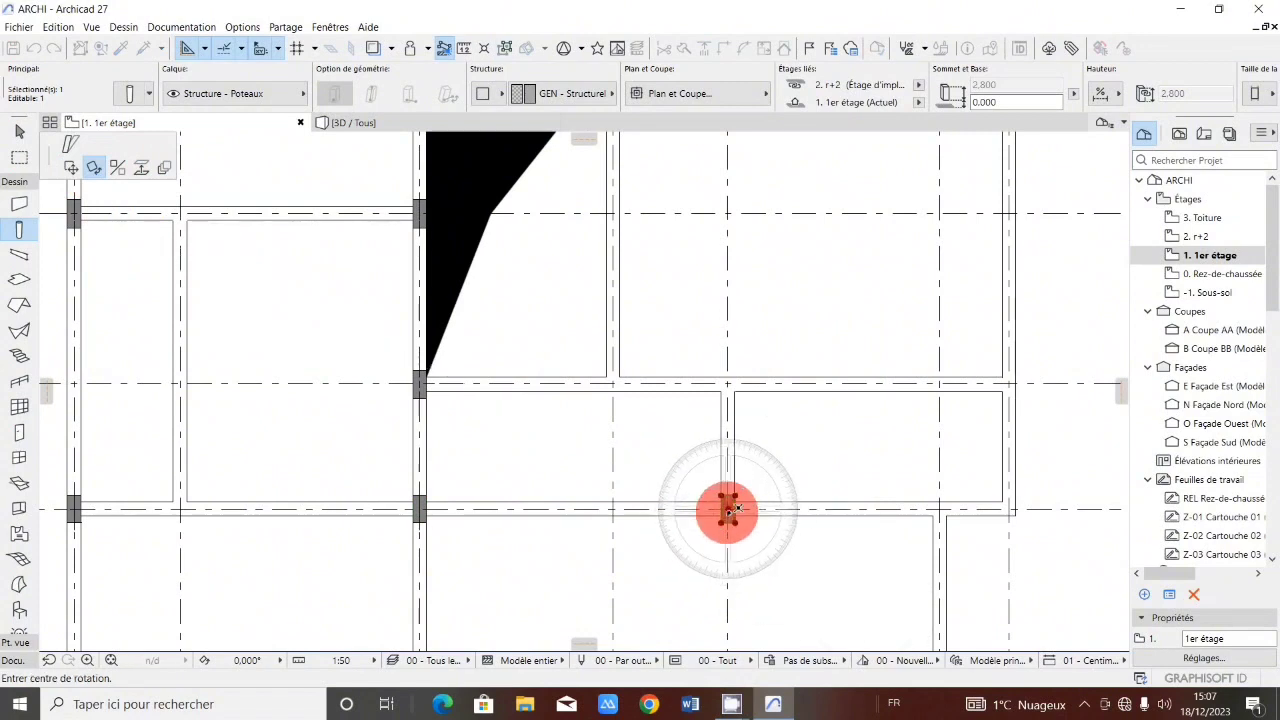
left_click(728, 510)
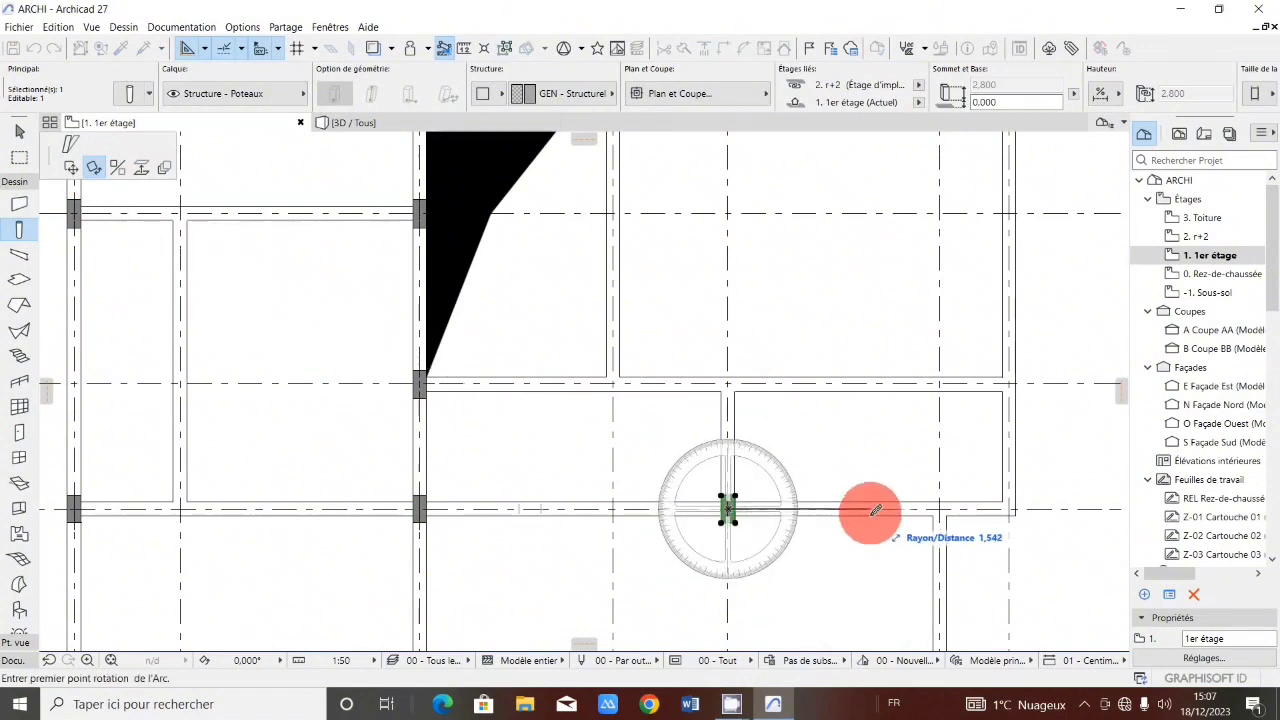
left_click(869, 511)
left_click(731, 614)
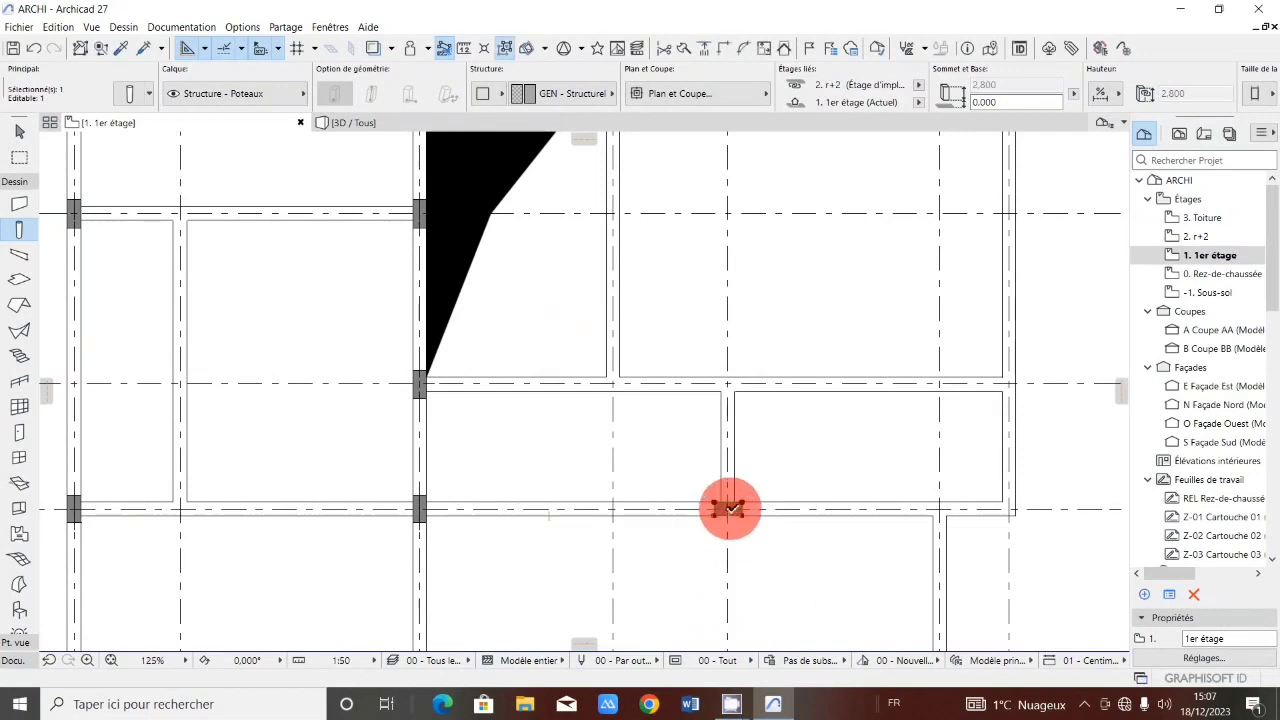
Copy the rotated column onto the intersection of axis IV and grid line 3.
left_click(731, 510)
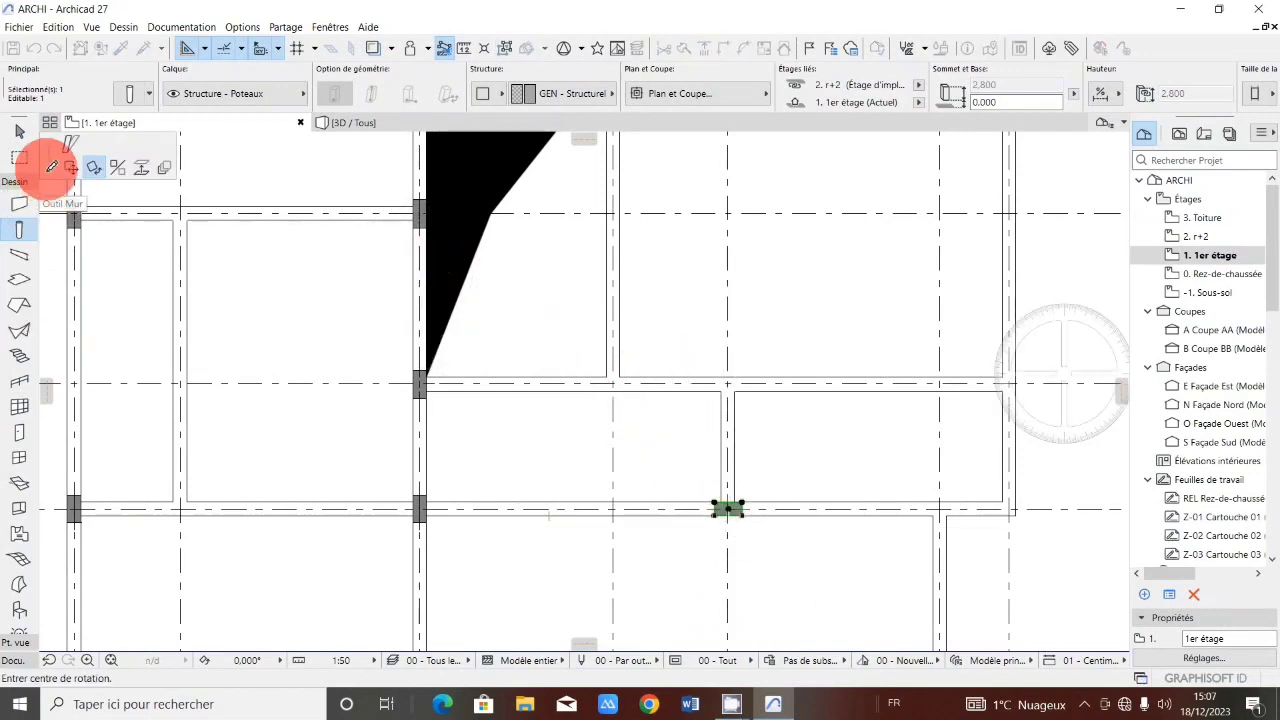
left_click(71, 167)
left_click(728, 510)
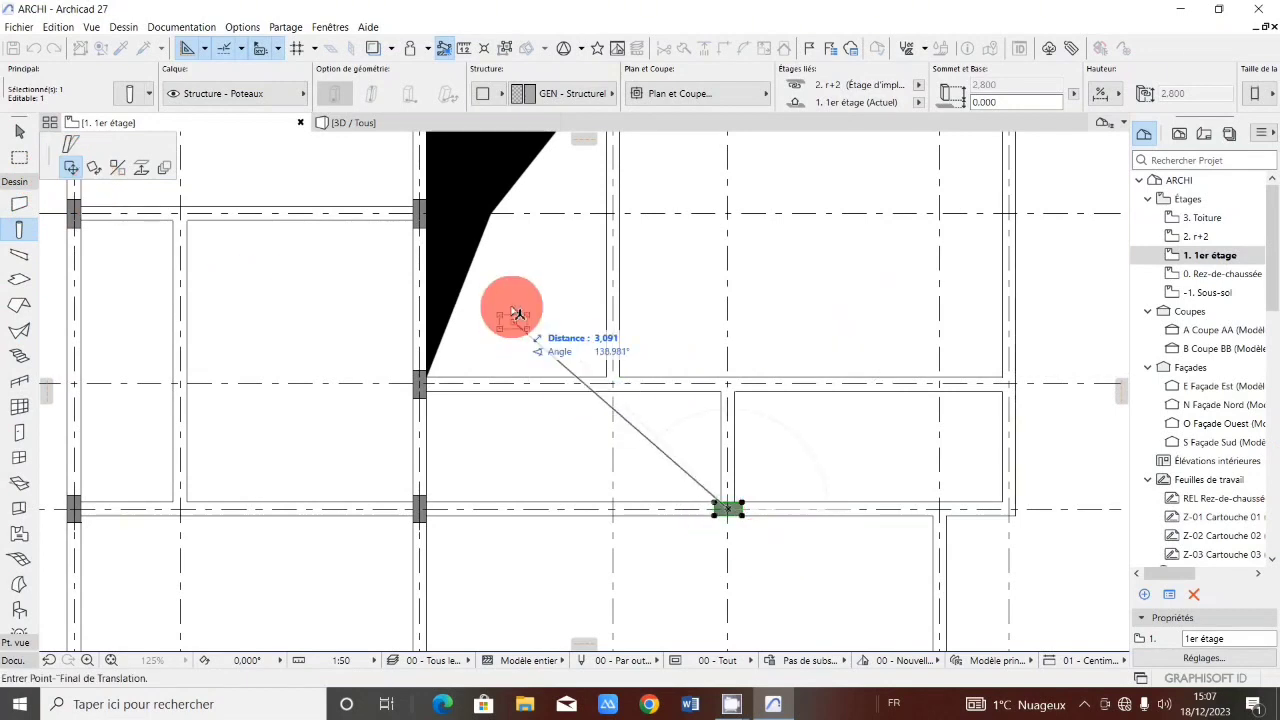
scroll(603, 354, "up", 3)
scroll(612, 430, "down", 4)
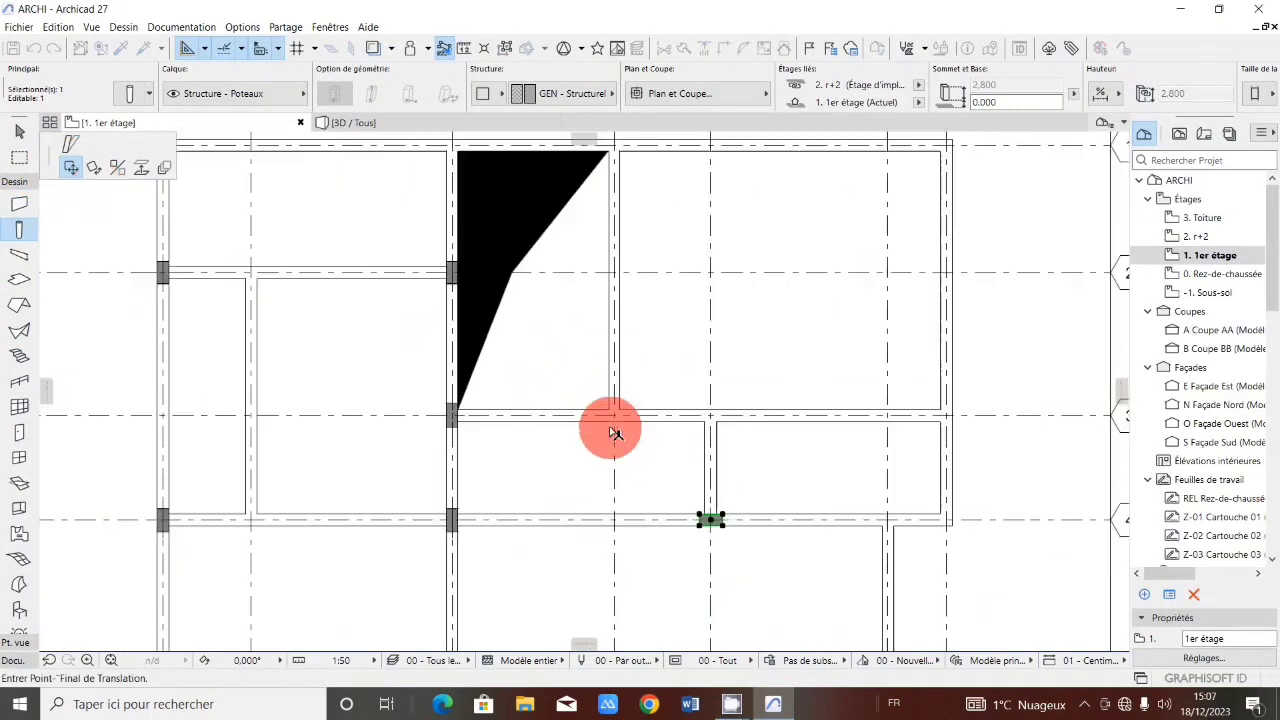
scroll(612, 429, "down", 2)
scroll(617, 423, "up", 2)
scroll(651, 431, "down", 1)
scroll(629, 414, "up", 3)
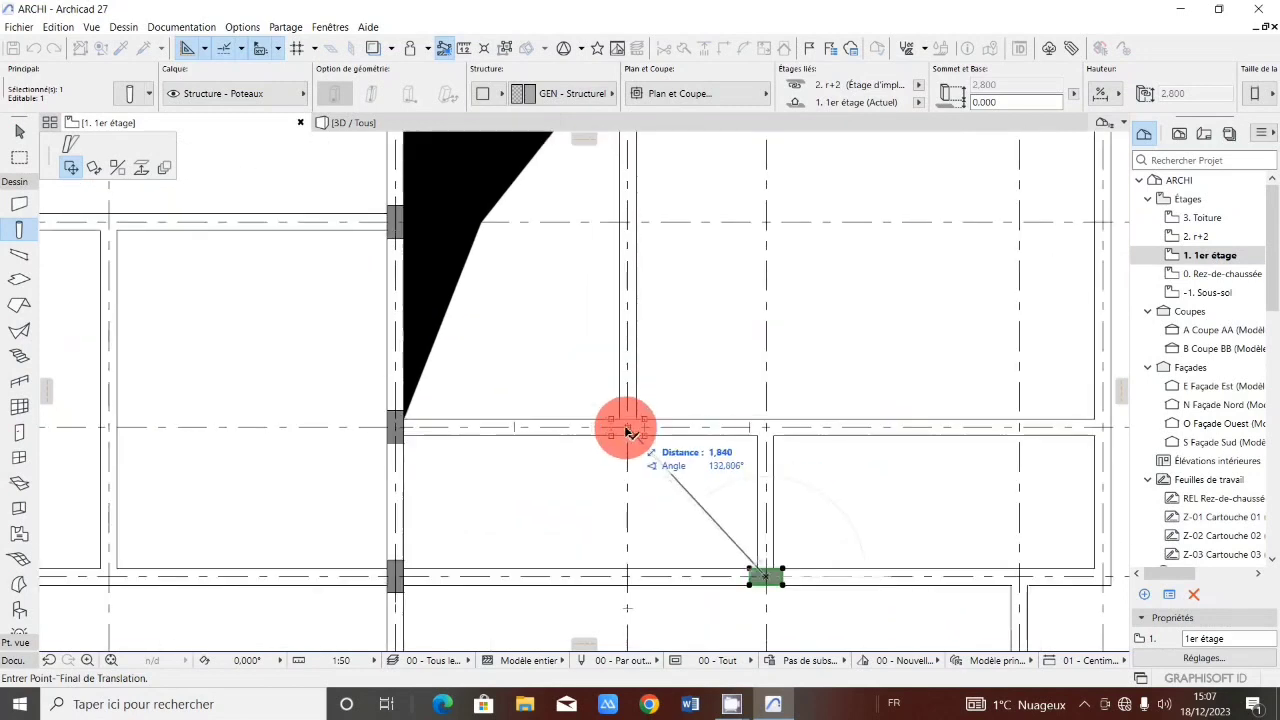
left_click(628, 430)
Copy columns onto the intersections of axes III and IV with grid line 1.
left_click(630, 428)
scroll(632, 428, "down", 2)
scroll(676, 428, "down", 2)
scroll(820, 400, "up", 2)
scroll(829, 417, "down", 2)
scroll(523, 251, "up", 3)
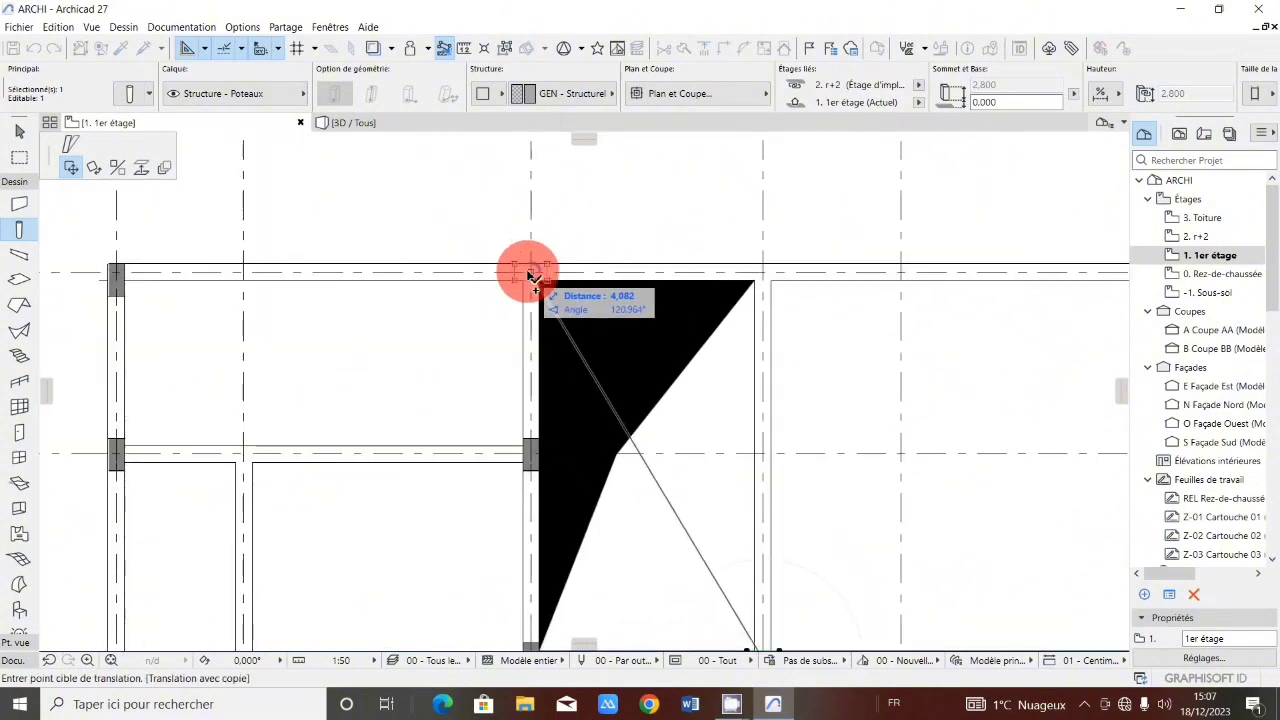
left_click(531, 272)
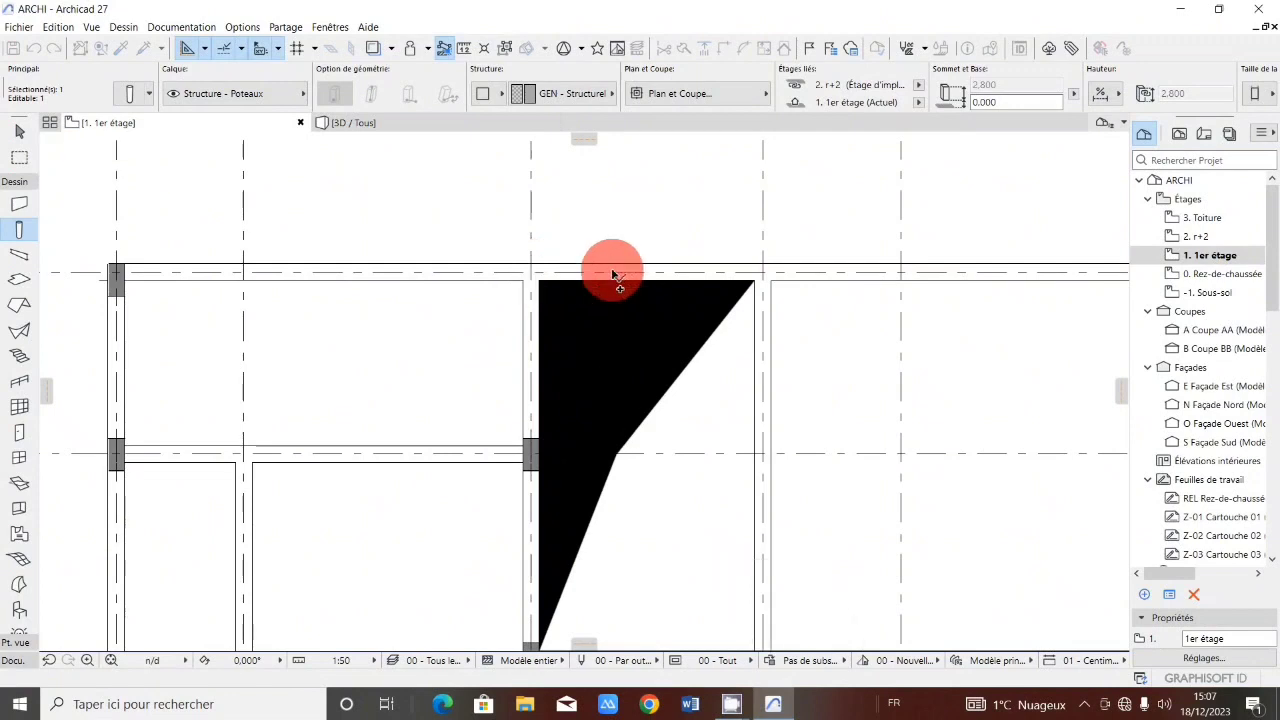
left_click(531, 272)
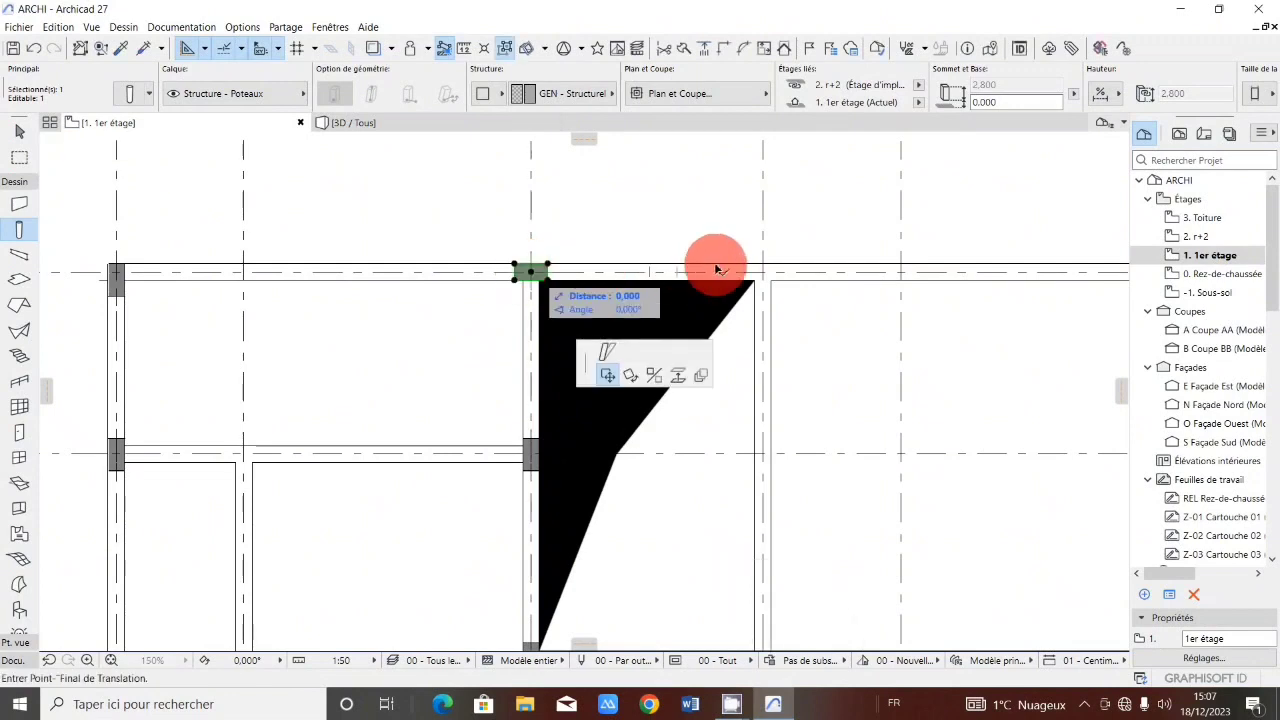
left_click(766, 272)
left_click(766, 272)
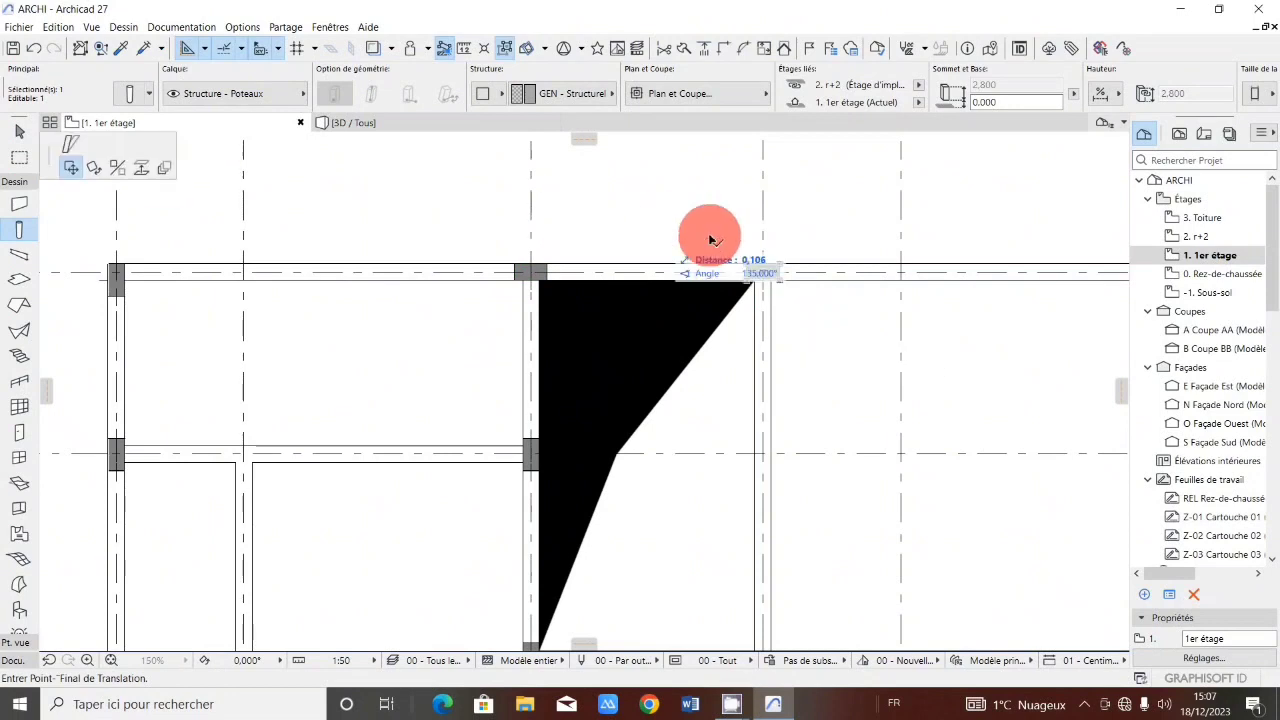
Copy a column onto the intersection of axis VII and grid line 1.
scroll(711, 234, "down", 3)
scroll(962, 232, "up", 3)
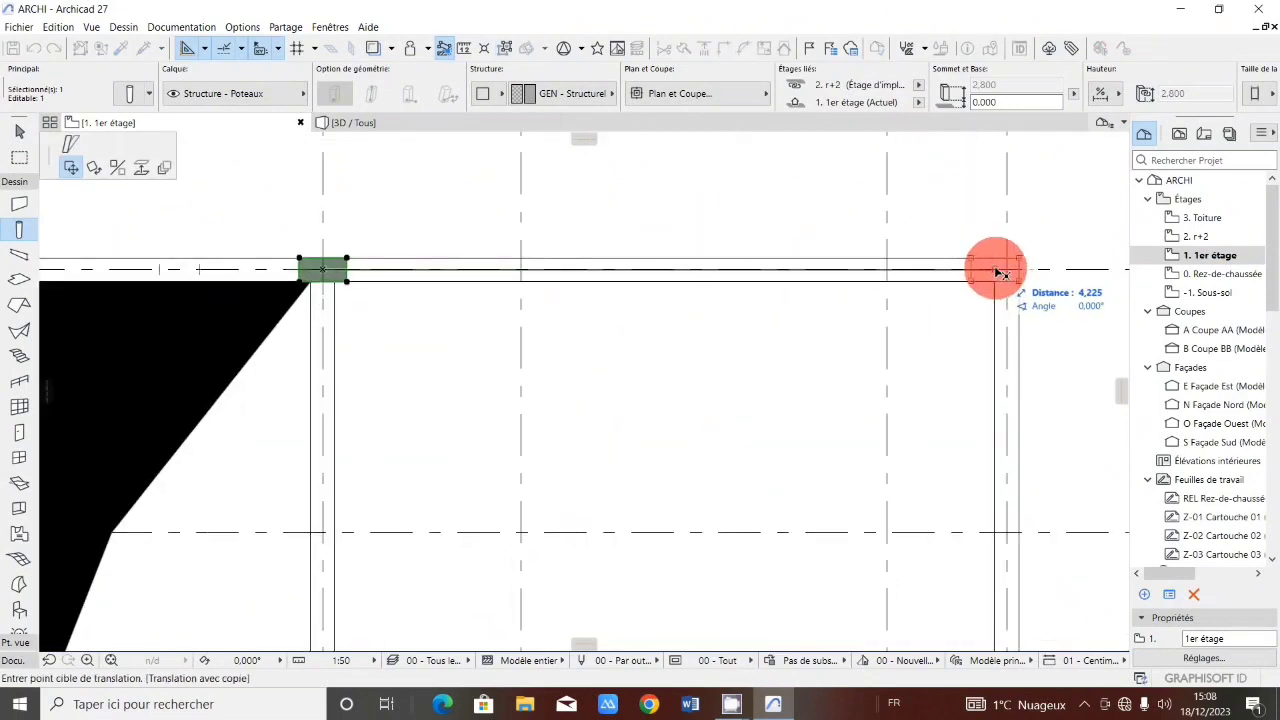
left_click(996, 270)
left_click(993, 269)
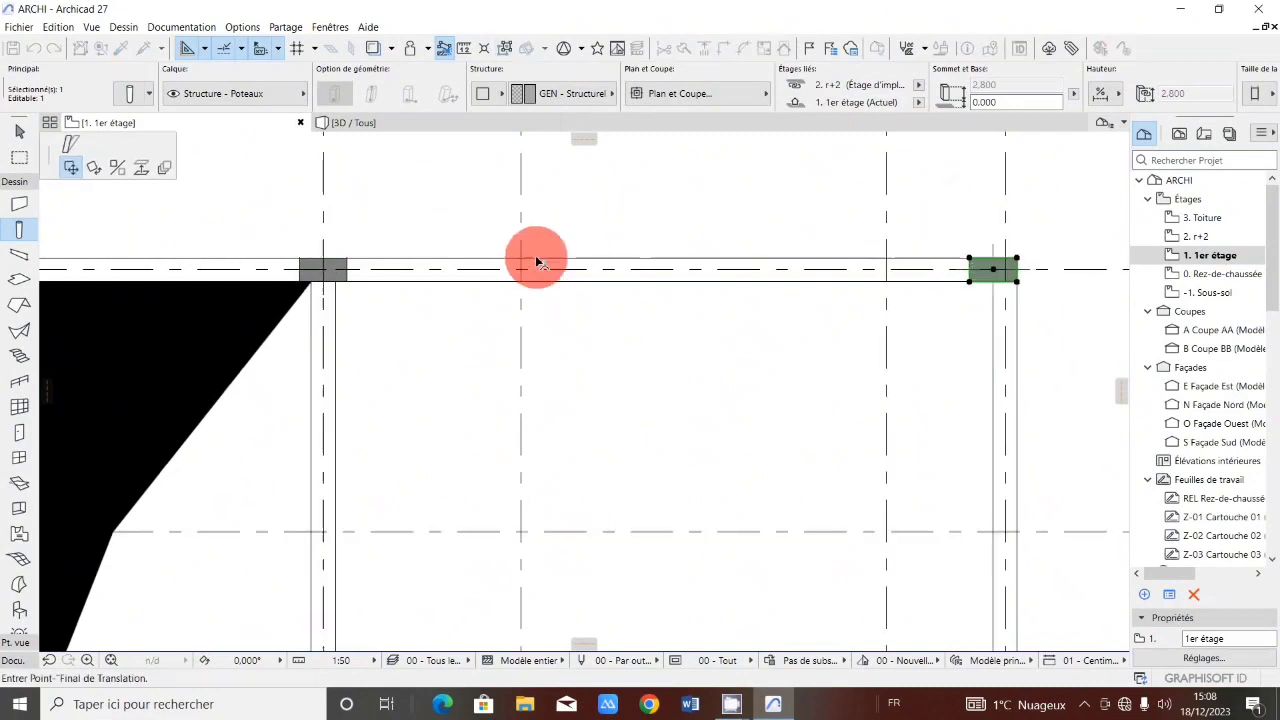
Copy columns onto grid line 5 at its intersections with axes VI, III and V.
scroll(550, 275, "down", 4)
scroll(580, 432, "up", 4)
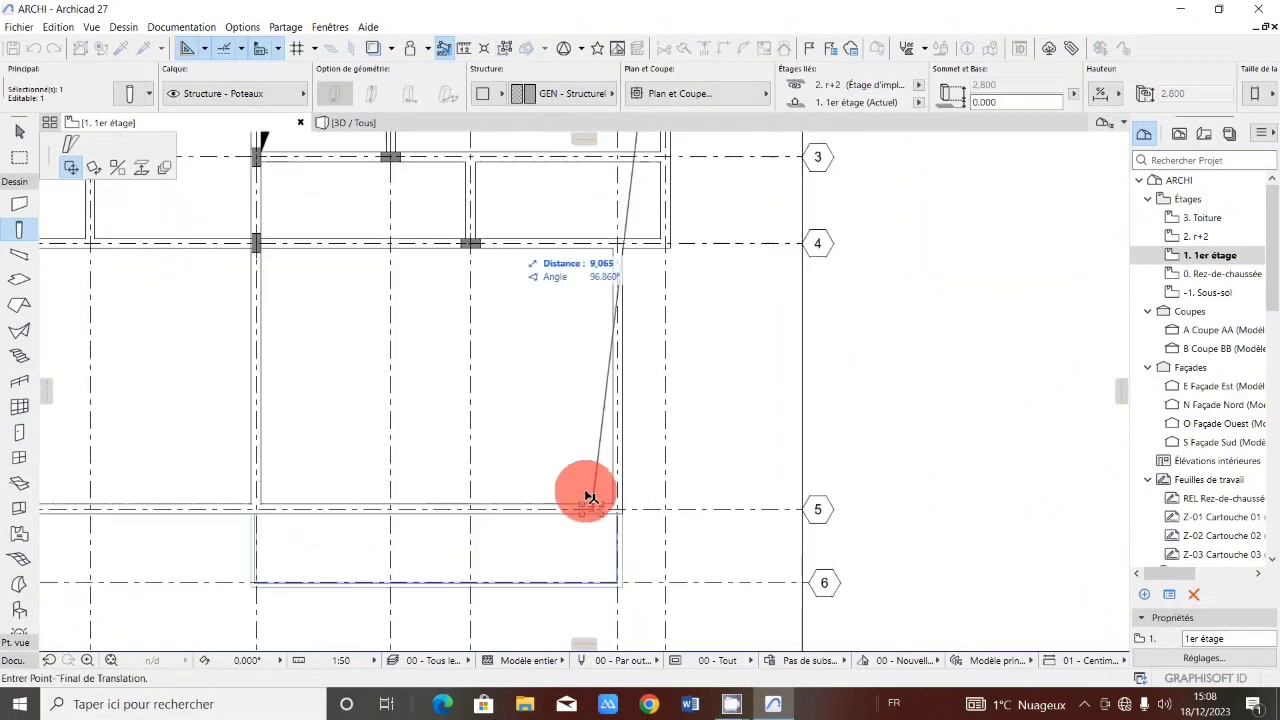
scroll(600, 508, "up", 3)
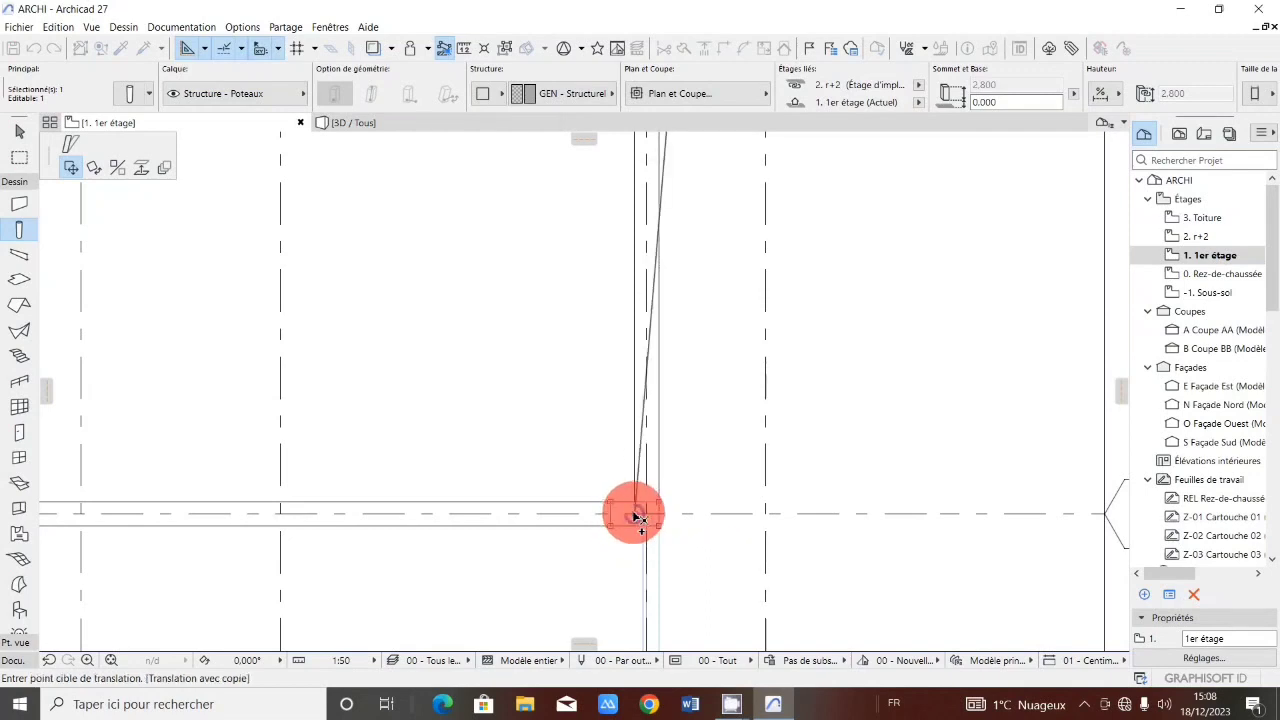
left_click(635, 516)
left_click(635, 515)
scroll(656, 483, "down", 5)
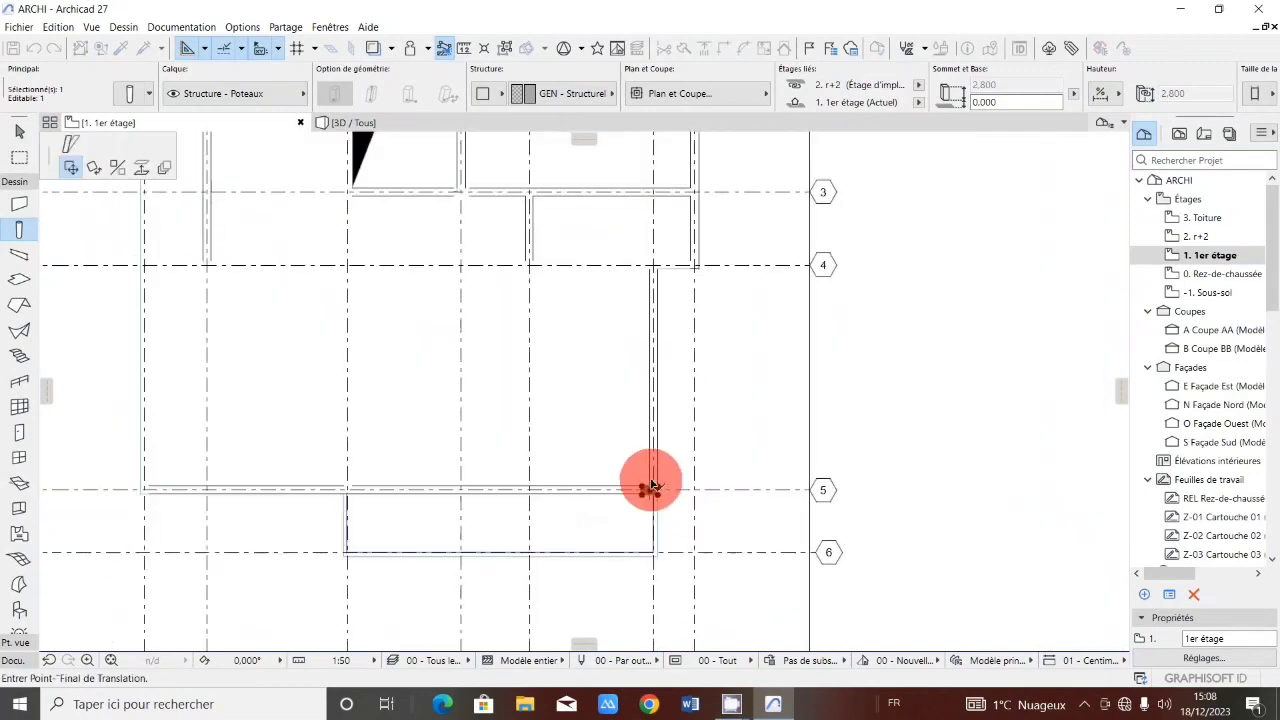
scroll(350, 491, "up", 5)
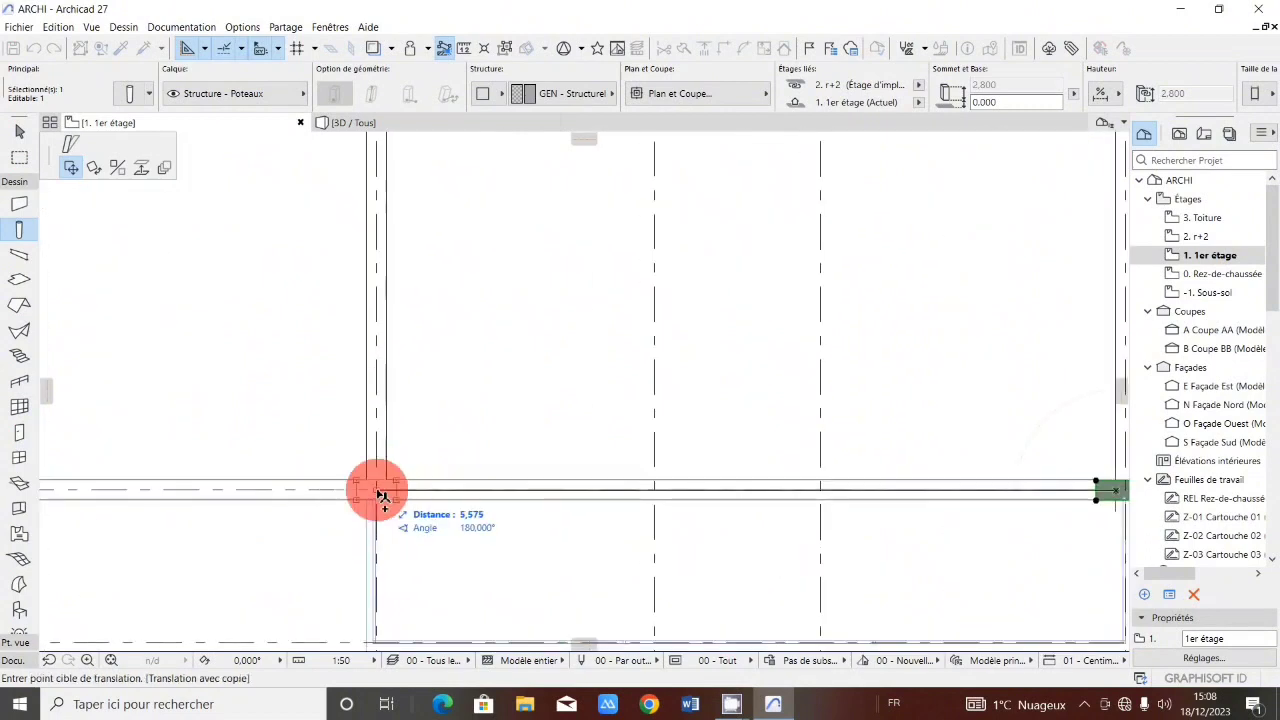
left_click(379, 491)
left_click(379, 491)
key("ctrl")
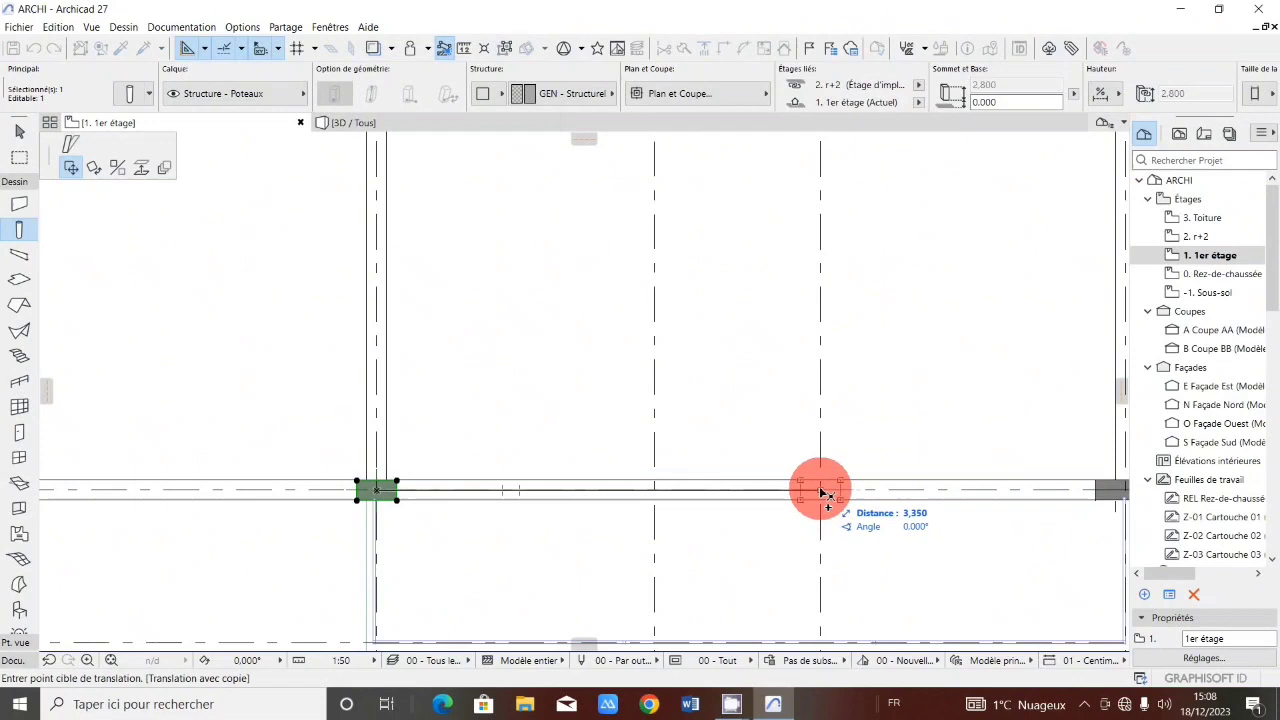
left_click(821, 492)
left_click(821, 492)
Copy a column onto the intersection of axis VI and grid line 4.
scroll(821, 489, "down", 3)
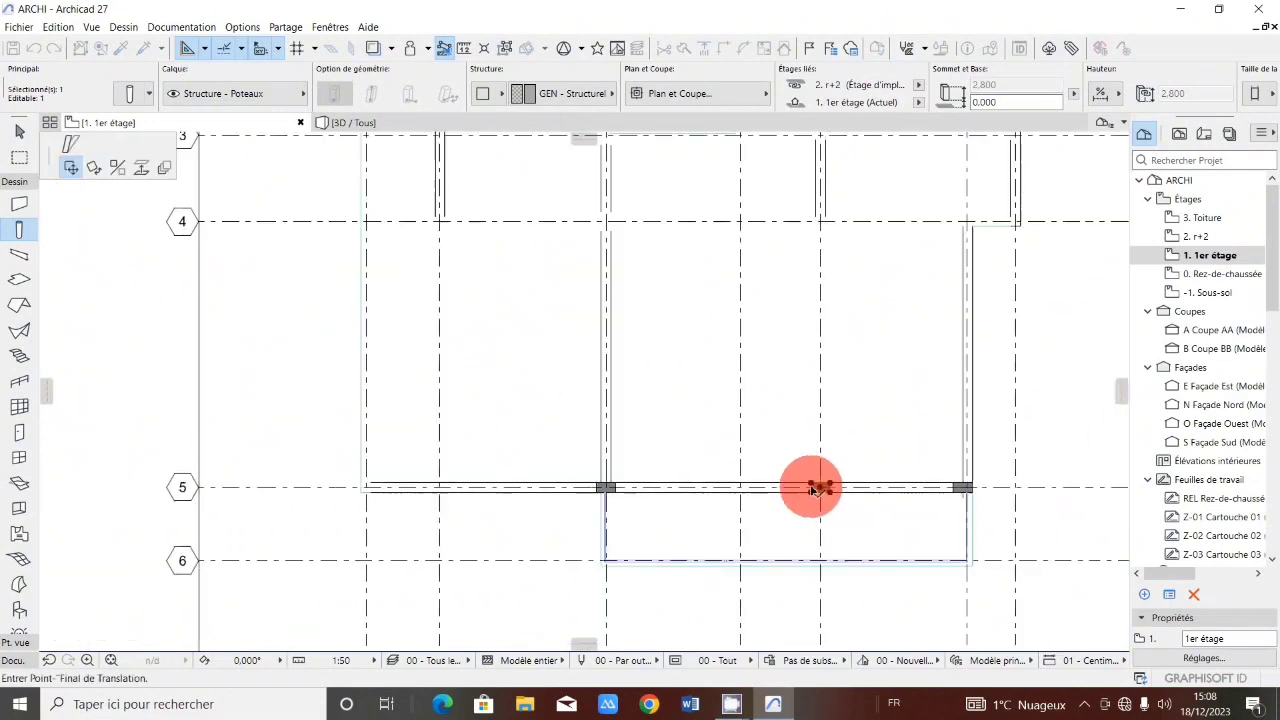
scroll(417, 489, "up", 1)
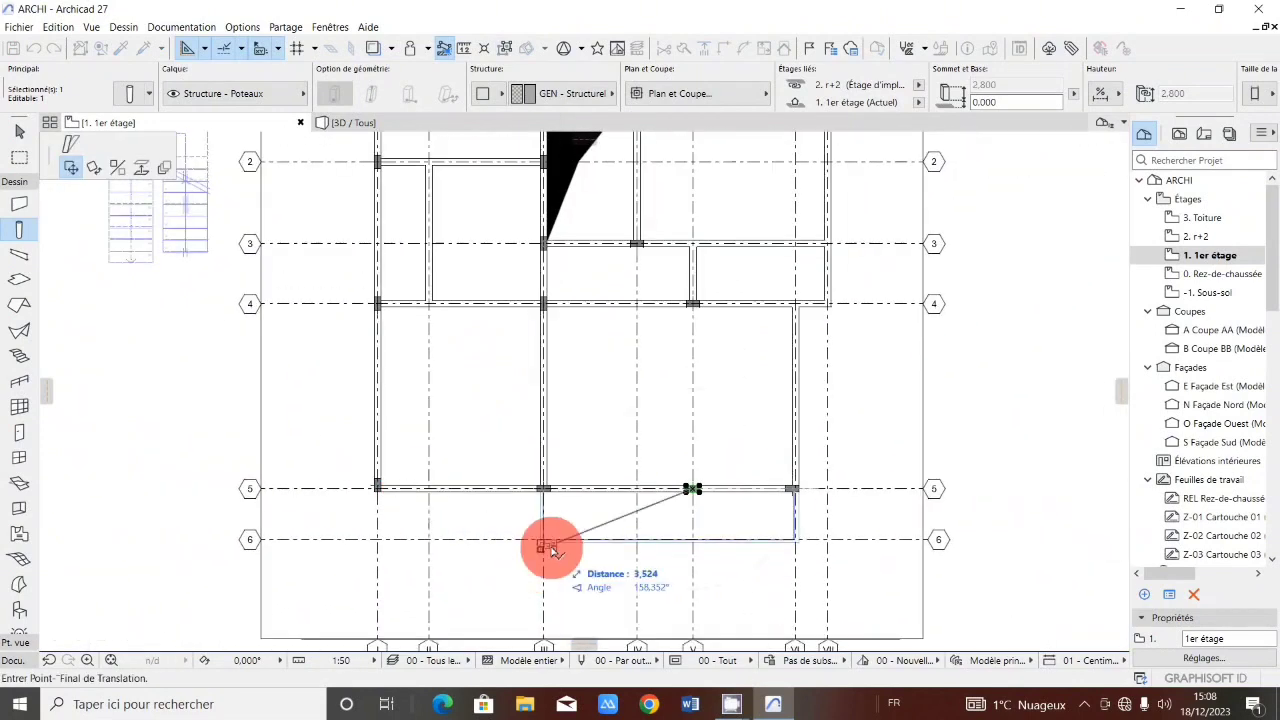
scroll(551, 537, "up", 2)
scroll(551, 523, "down", 3)
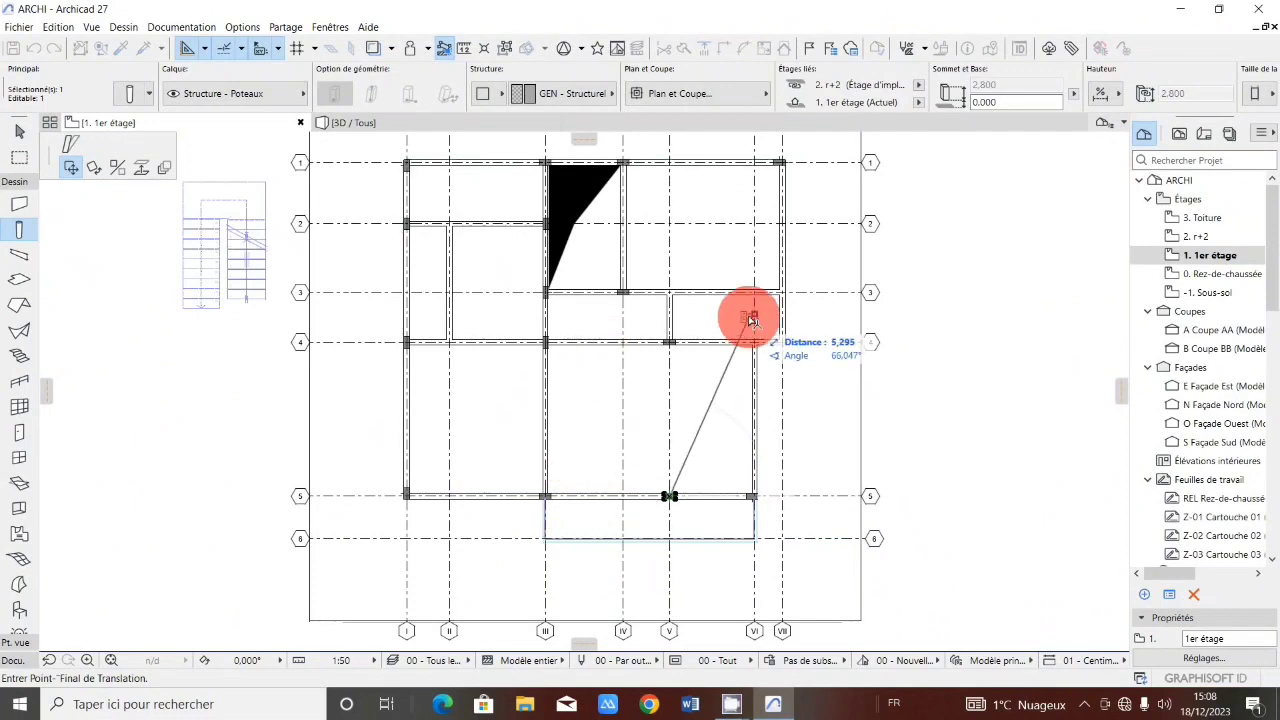
scroll(750, 340, "up", 3)
scroll(758, 346, "up", 2)
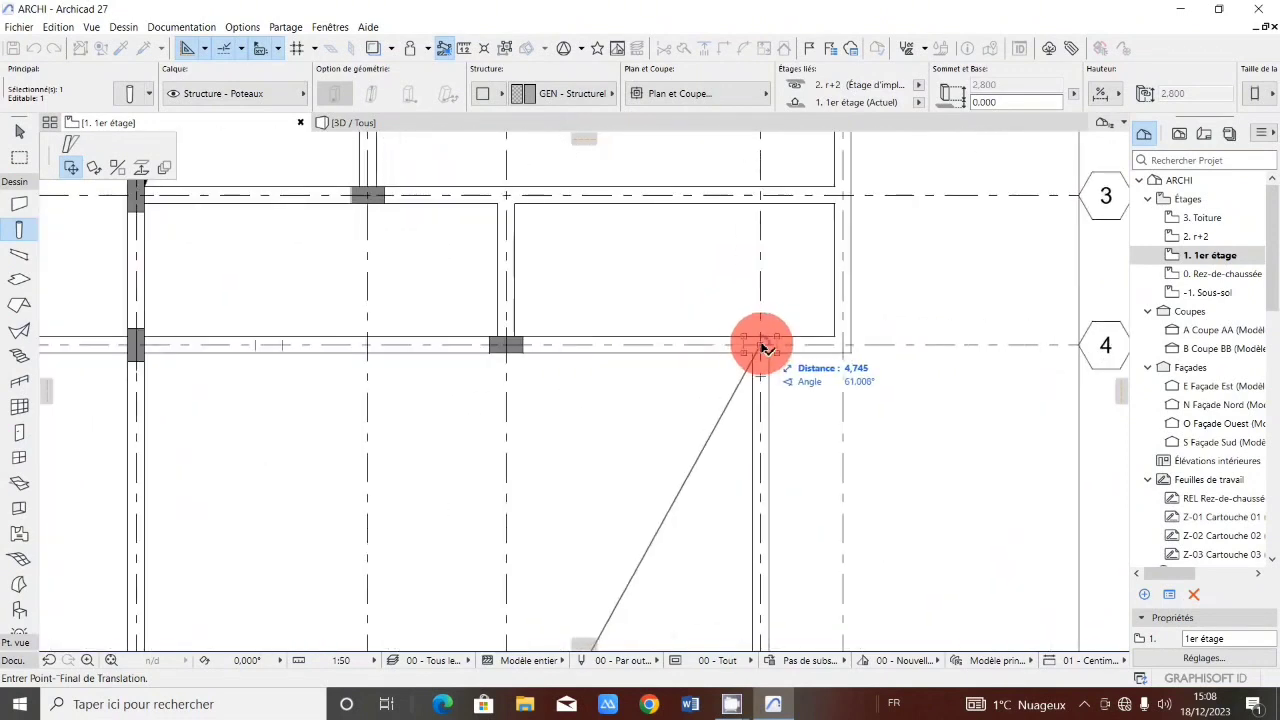
left_click(762, 347)
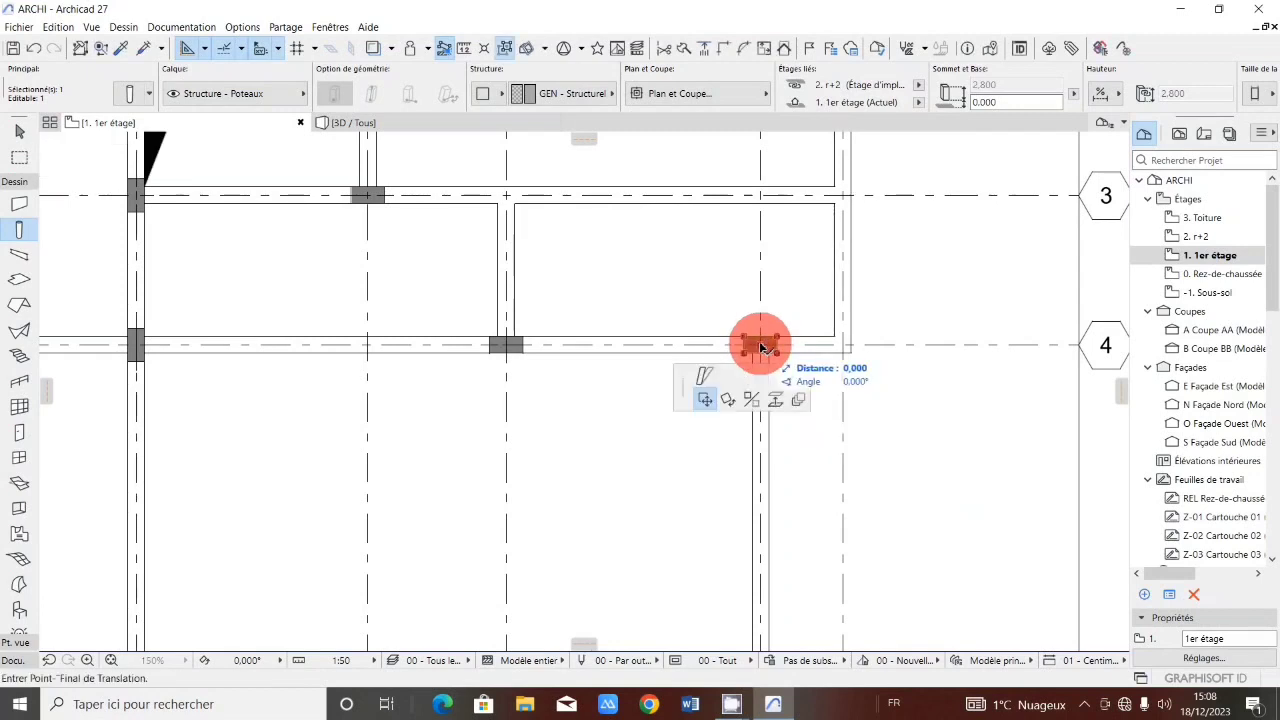
scroll(762, 347, "down", 3)
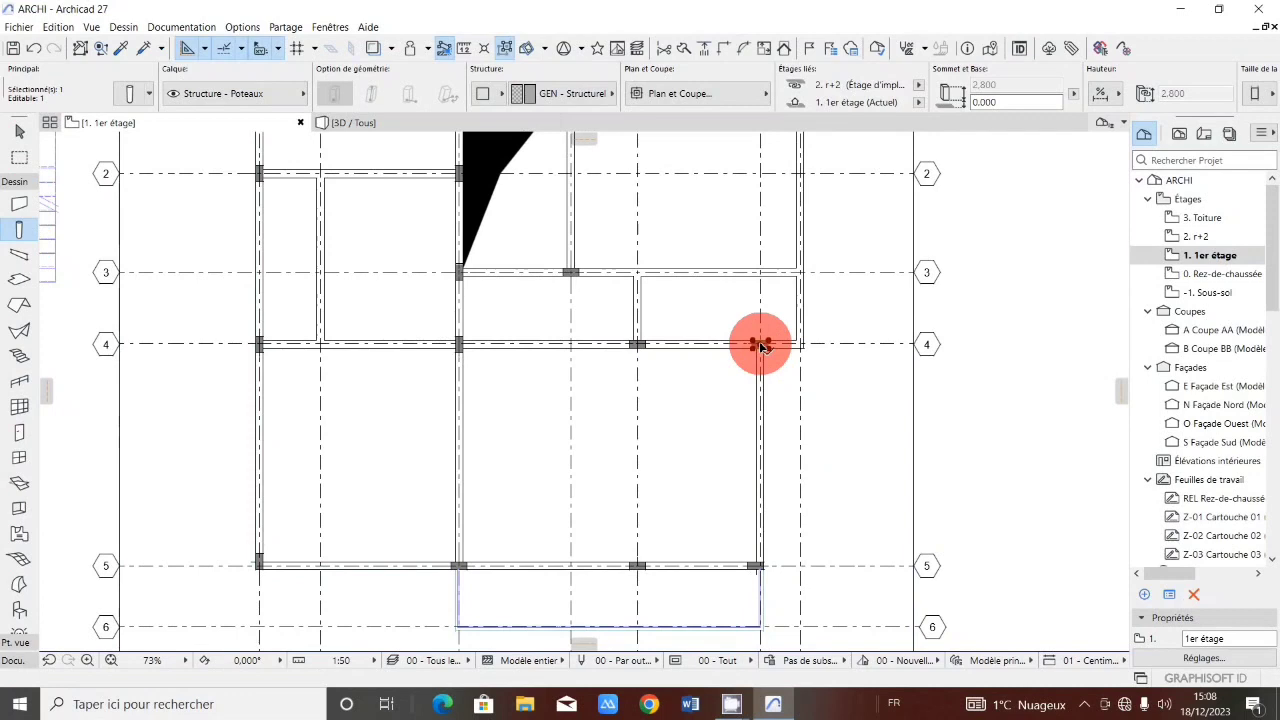
scroll(760, 340, "down", 2)
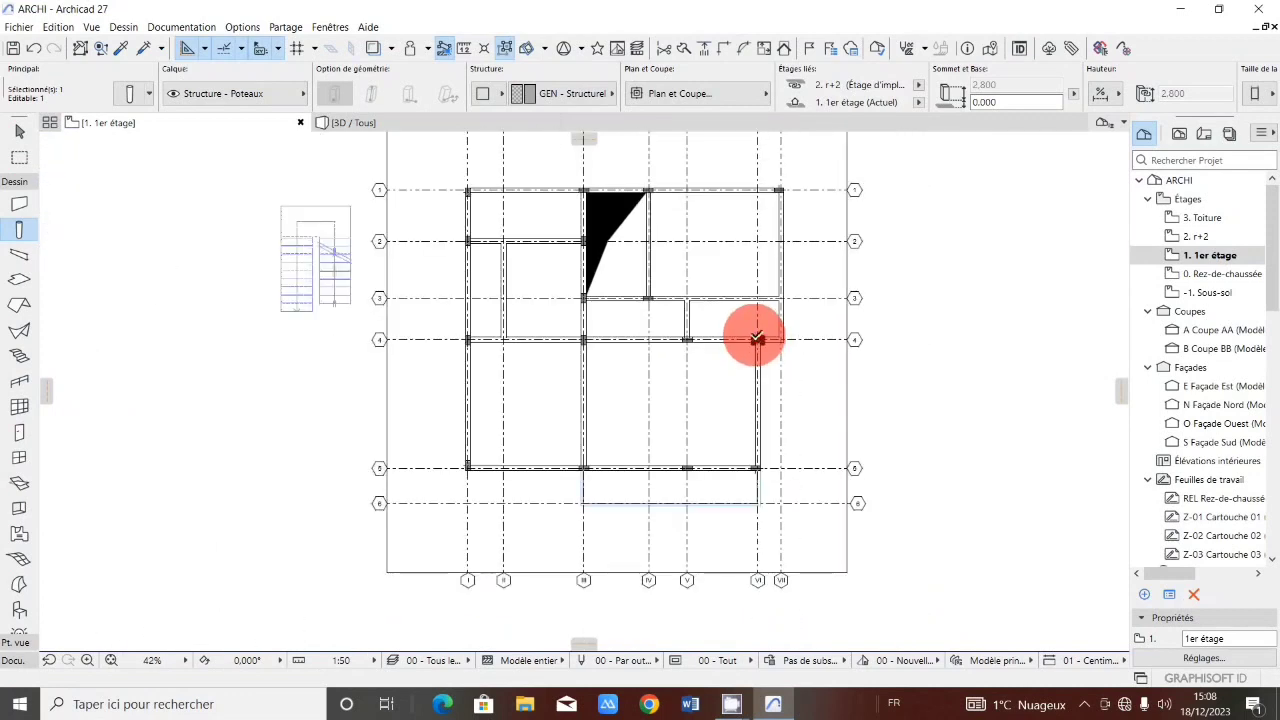
scroll(707, 297, "up", 2)
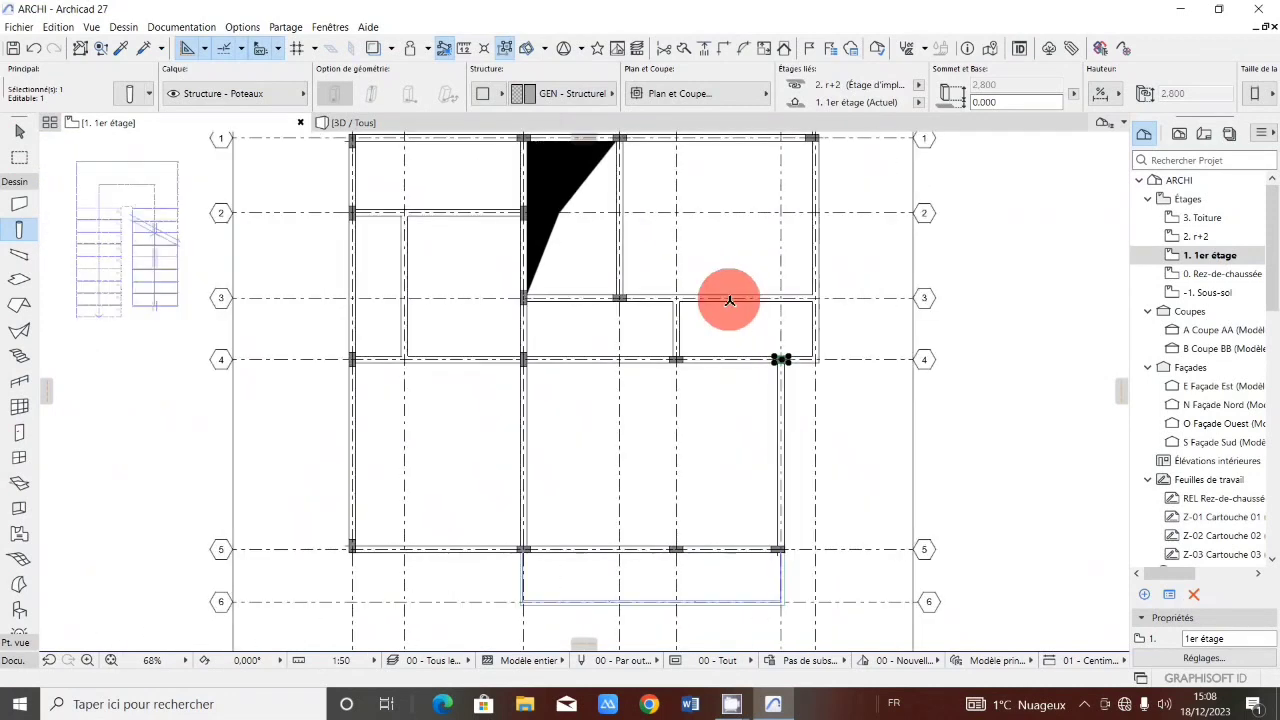
left_click(793, 370)
scroll(823, 291, "up", 4)
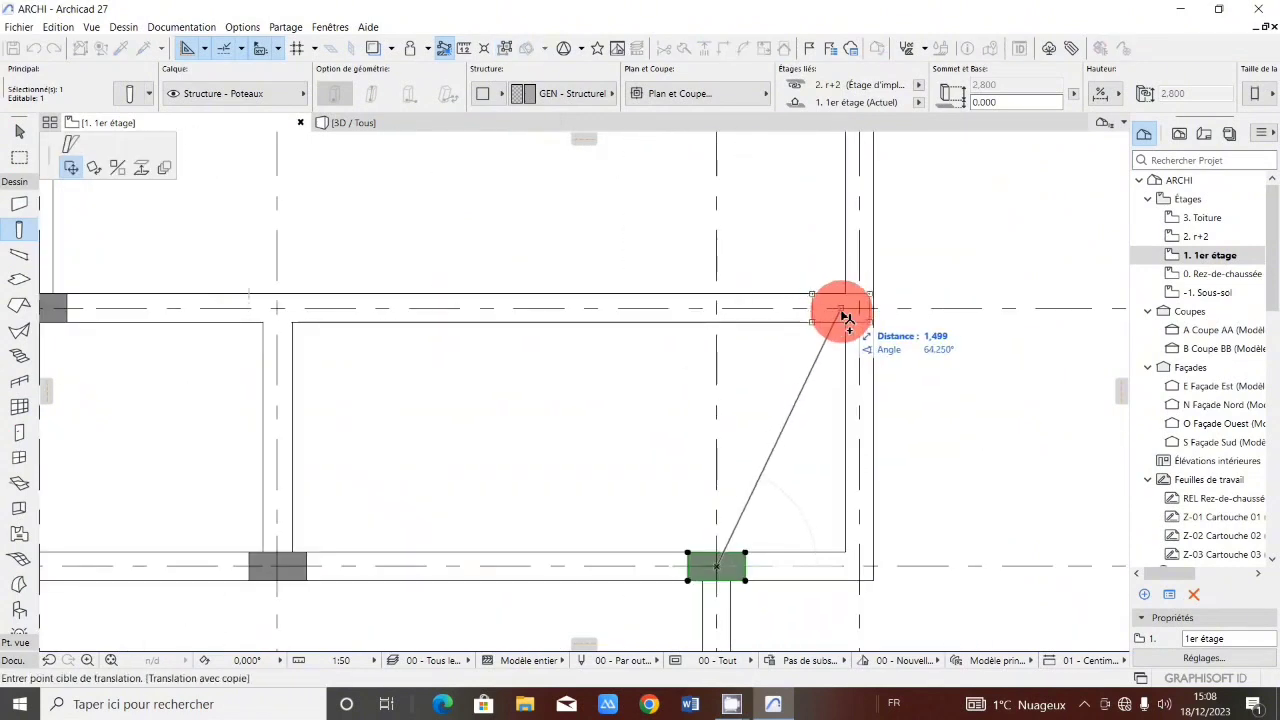
scroll(683, 441, "down", 4)
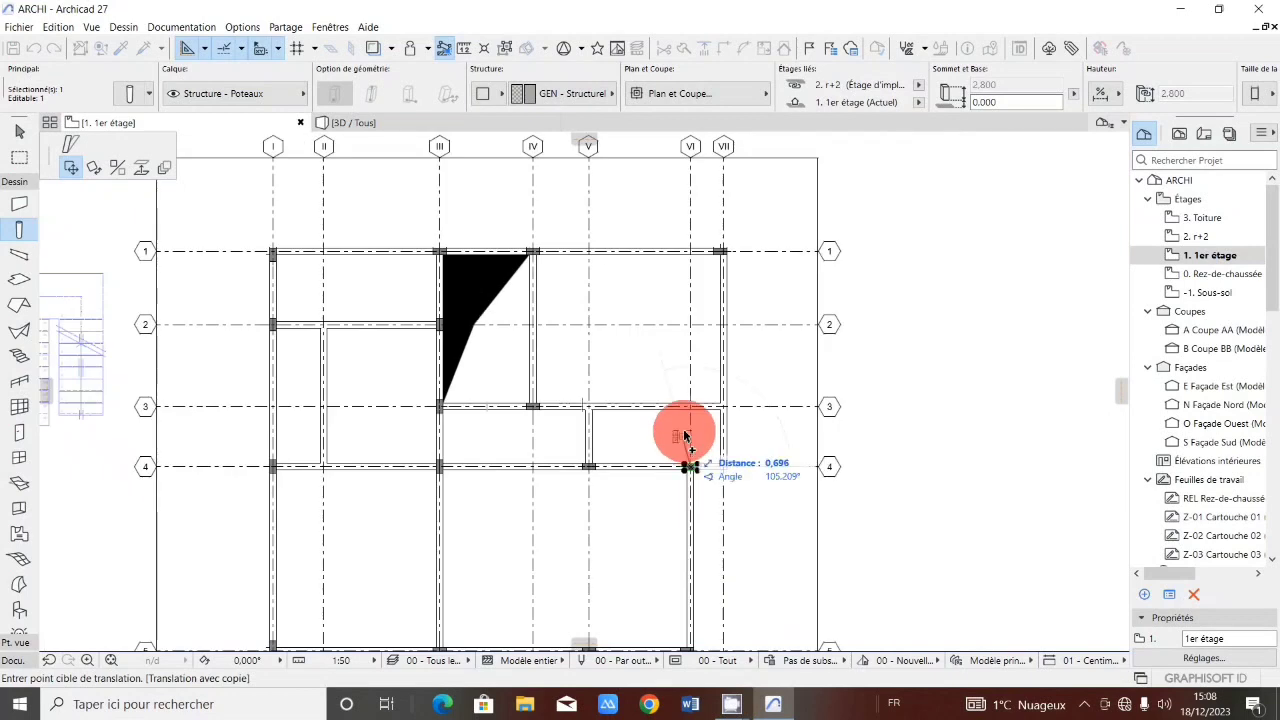
key("Escape")
key("Escape")
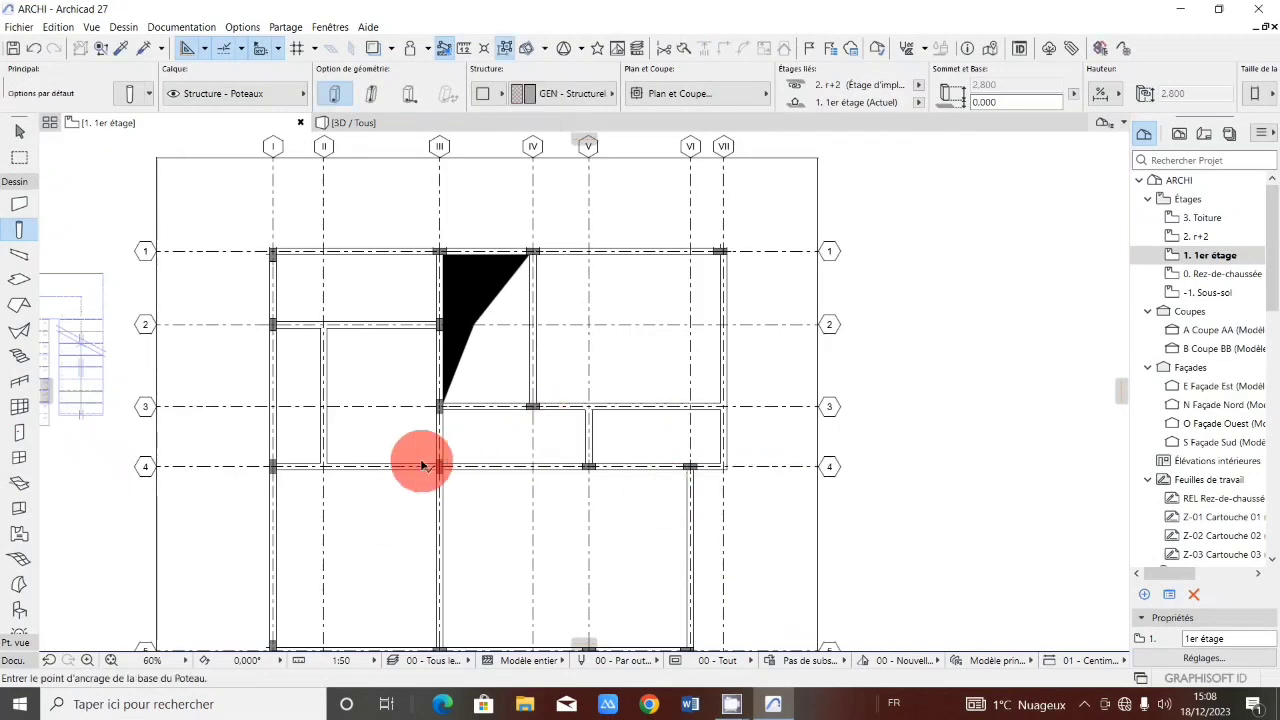
Copy the column at axis III and grid line 4 onto the intersection of axis VII and grid line 3.
left_click(444, 462)
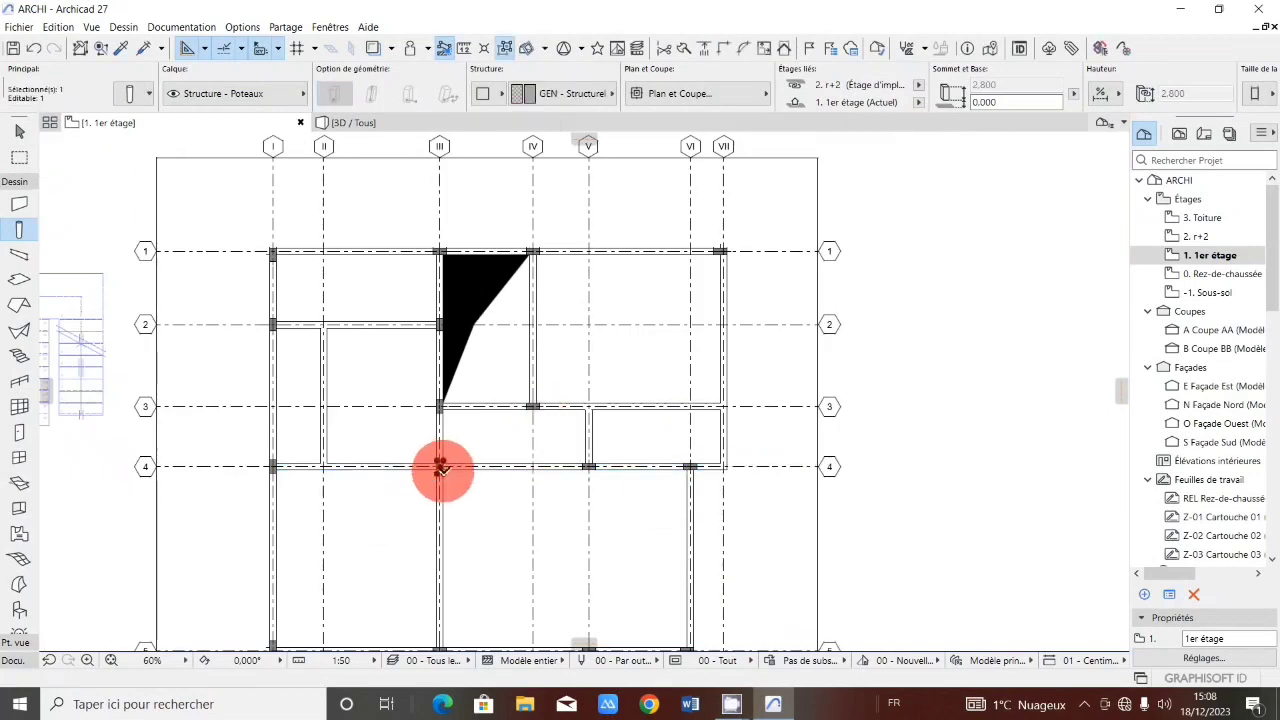
left_click(439, 465)
scroll(730, 395, "up", 5)
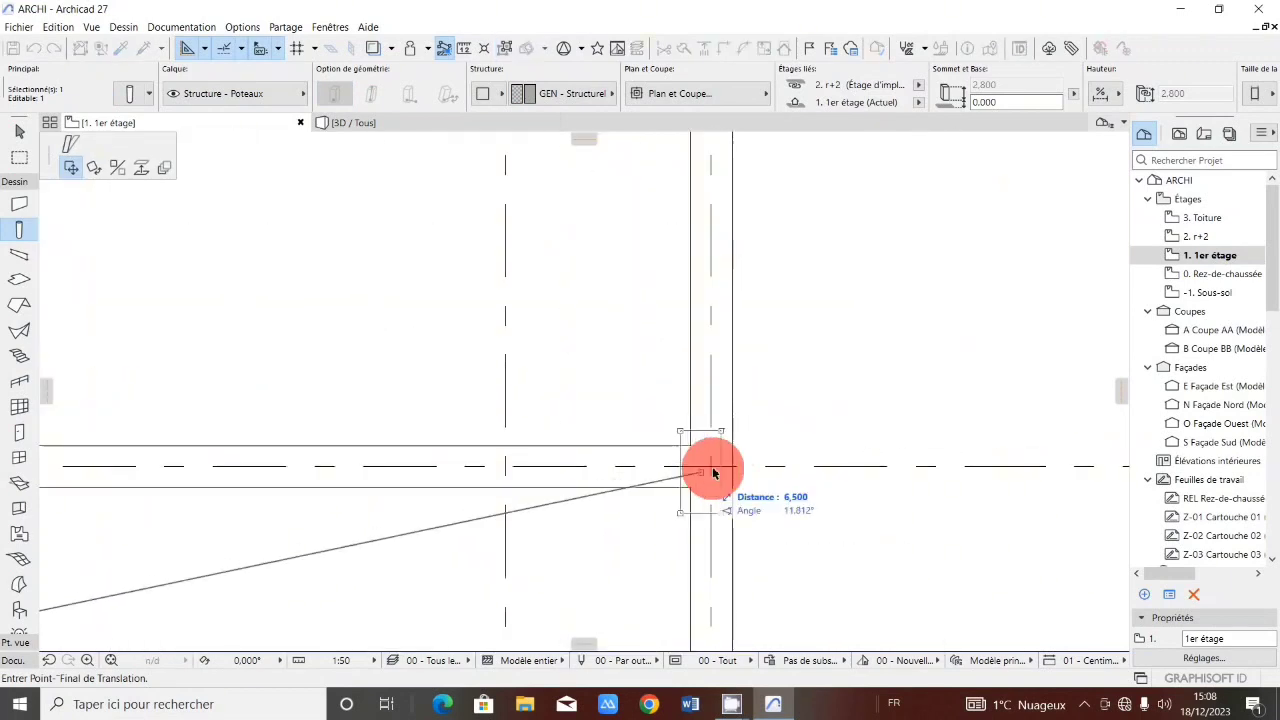
key("ctrl")
left_click(712, 467)
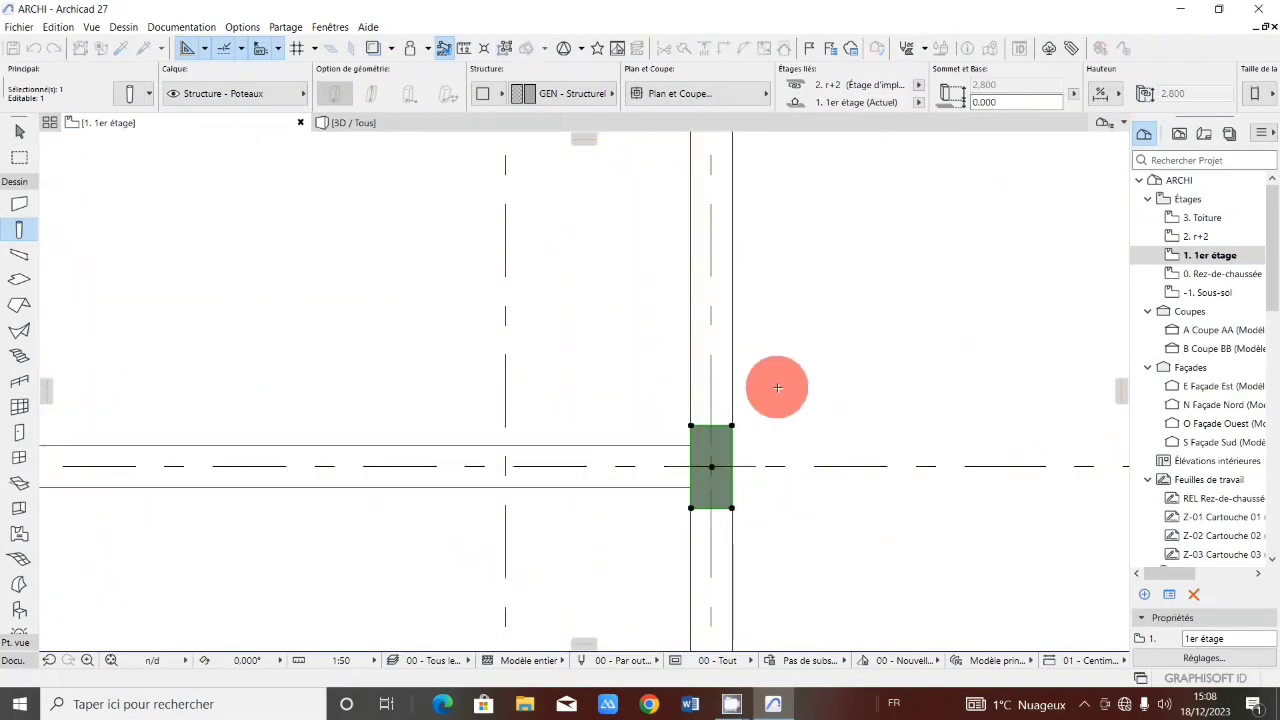
Copy the column at axis VII and grid line 3 onto the intersection of axis II and grid line 2.
scroll(634, 417, "down", 6)
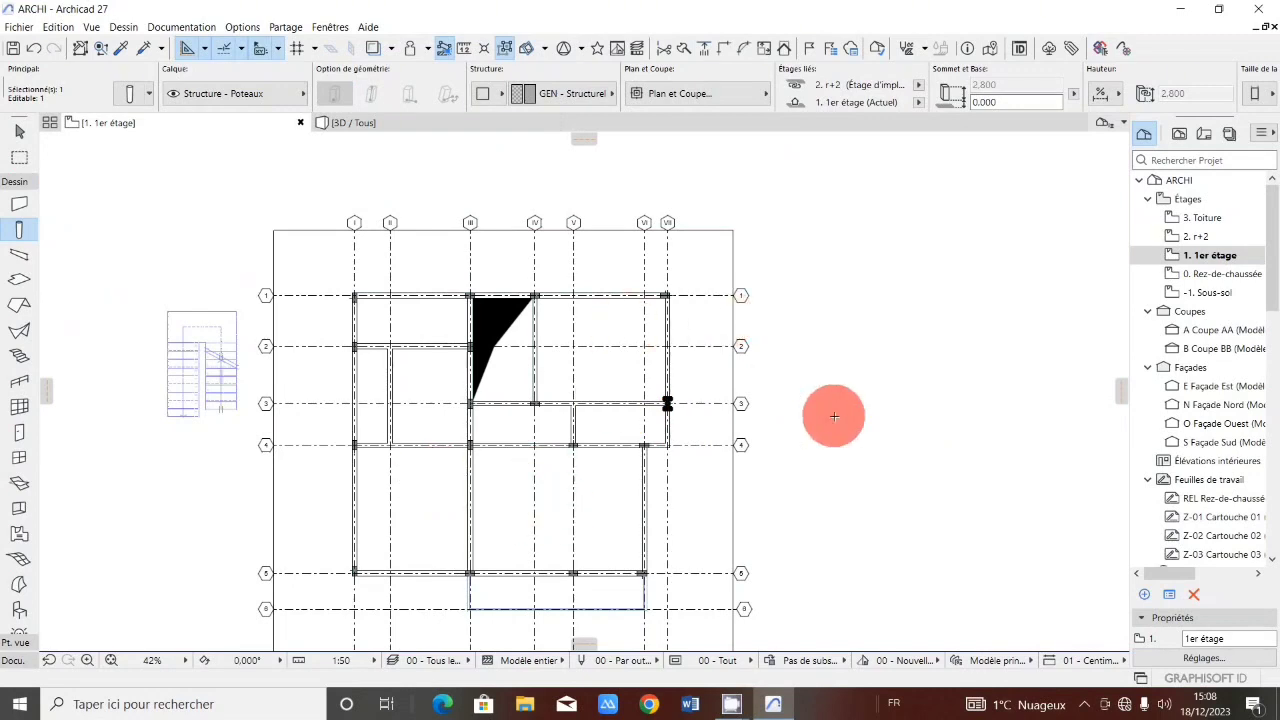
left_click(667, 404)
scroll(391, 368, "up", 3)
key("ctrl")
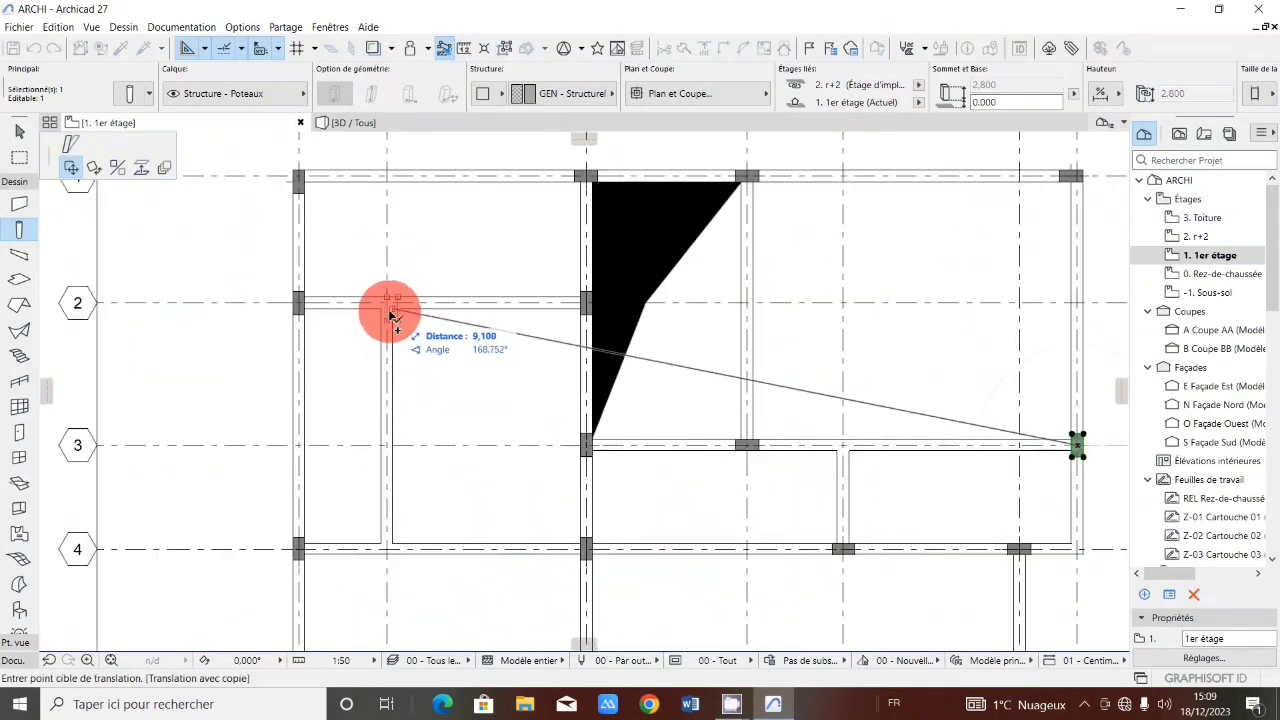
scroll(390, 318, "up", 4)
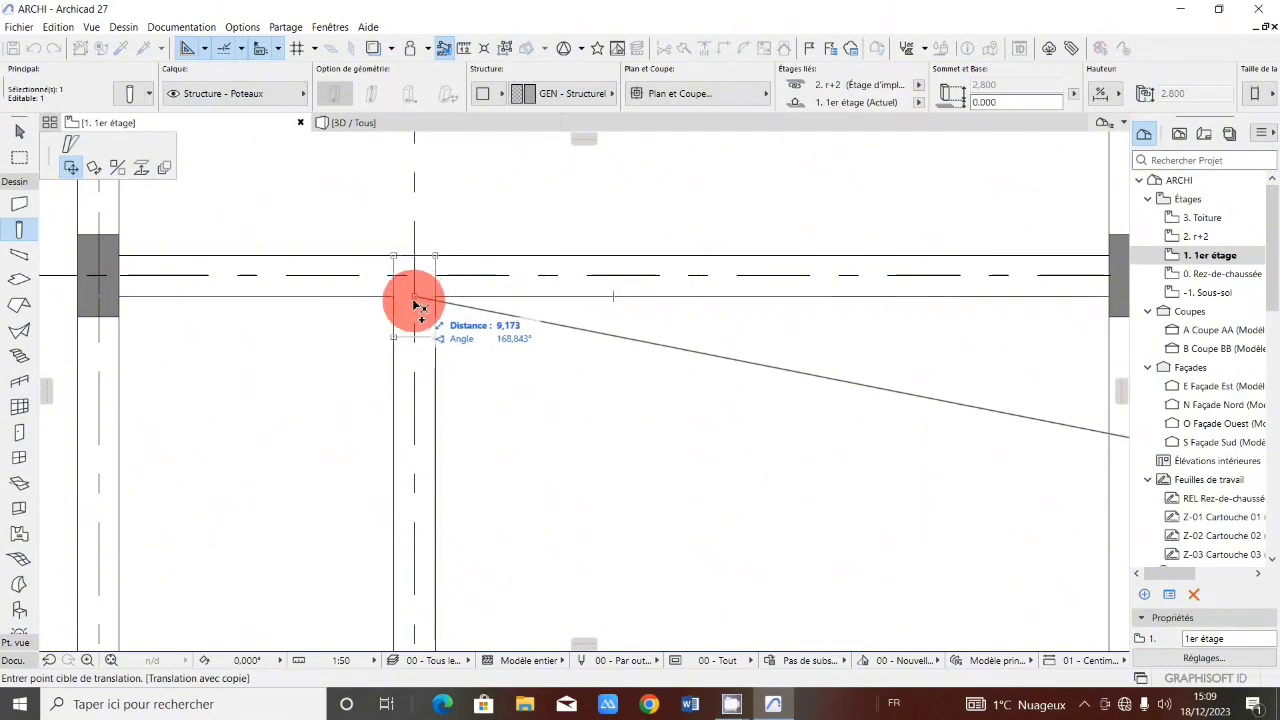
left_click(415, 297)
left_click(415, 297)
Copy a column onto the intersection of axis II and grid line 4.
scroll(415, 300, "down", 3)
scroll(391, 474, "down", 3)
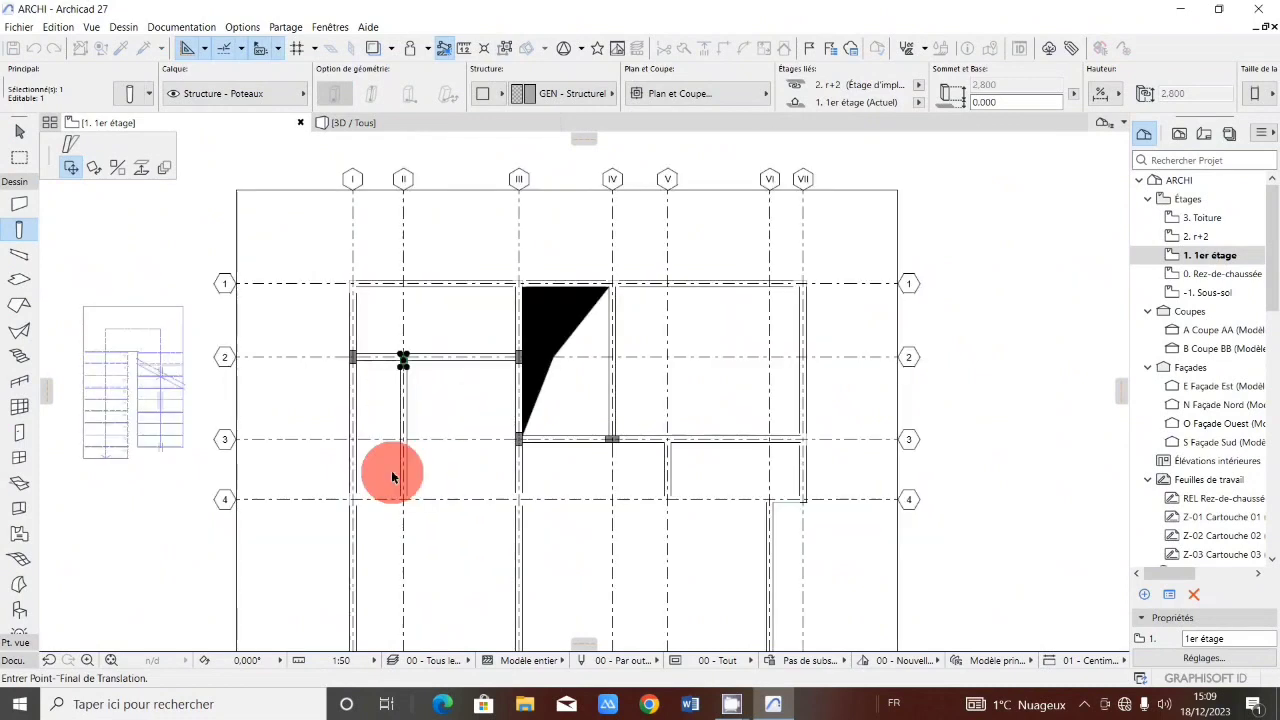
scroll(414, 522, "up", 3)
scroll(414, 522, "up", 3)
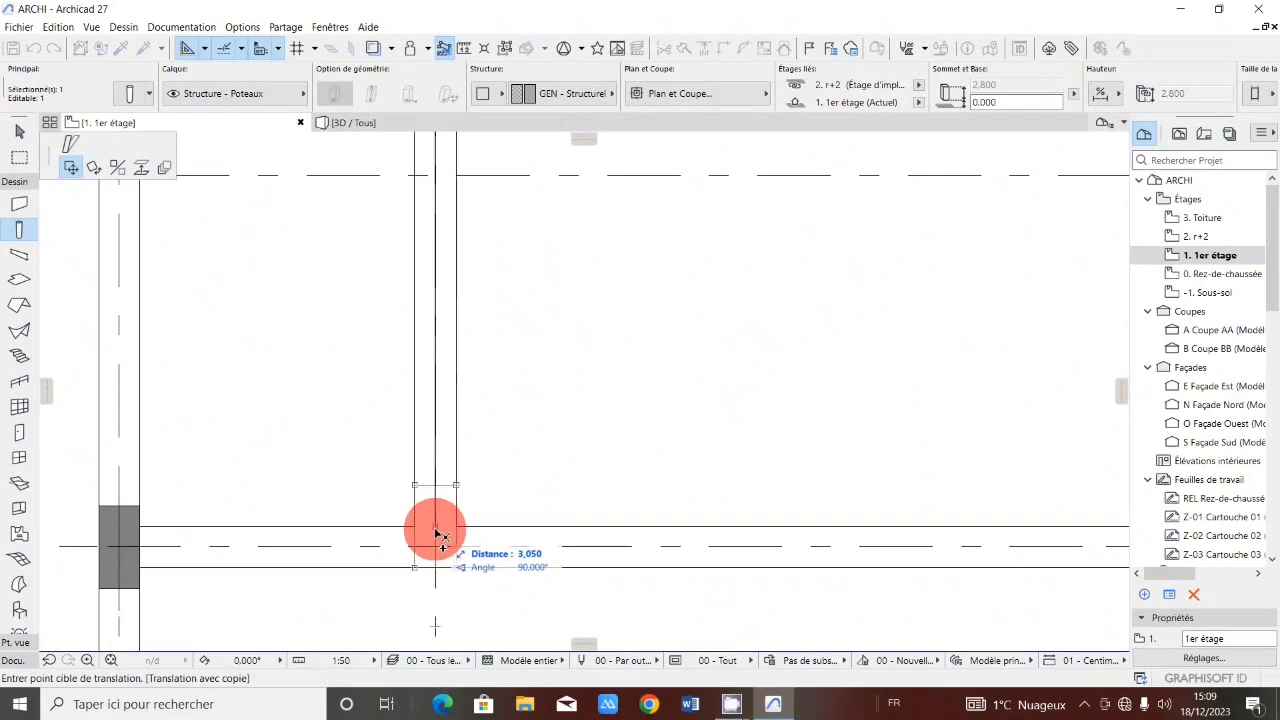
left_click(435, 528)
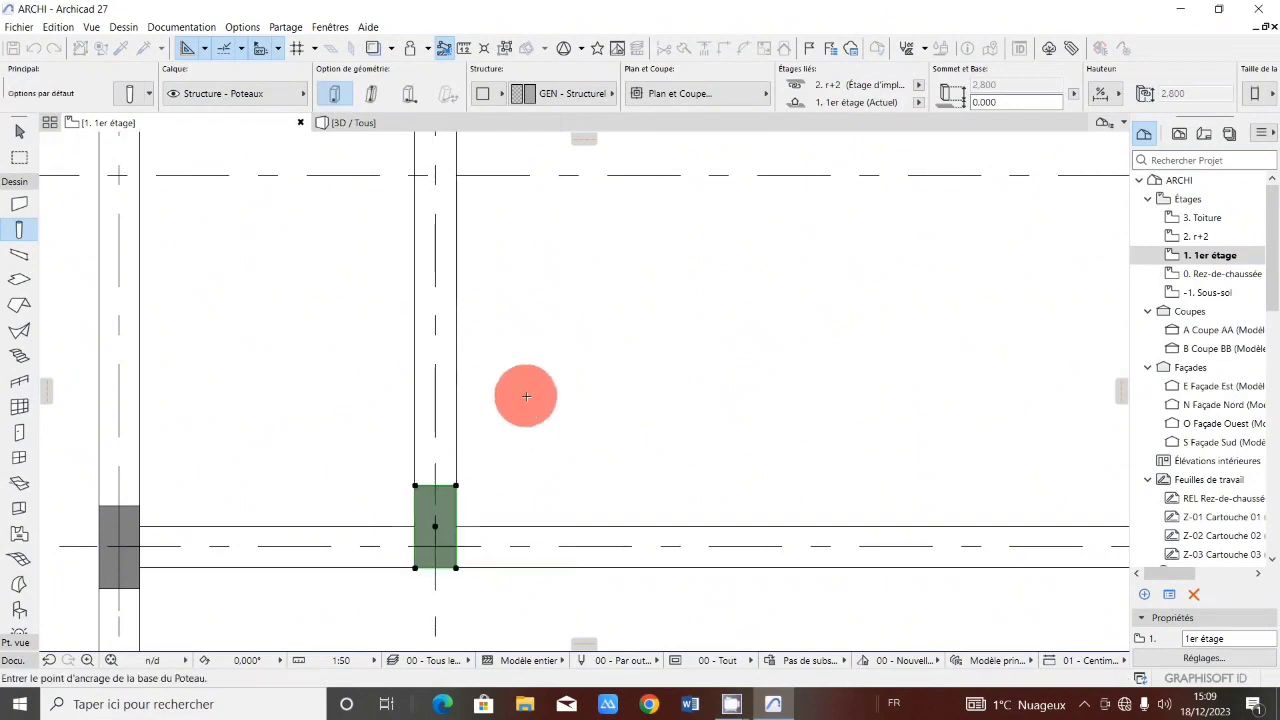
With the Circle/Arc tool, draw a circle of about 0.6 m radius centred on grid line 2 between axes V and VI.
scroll(460, 490, "down", 10)
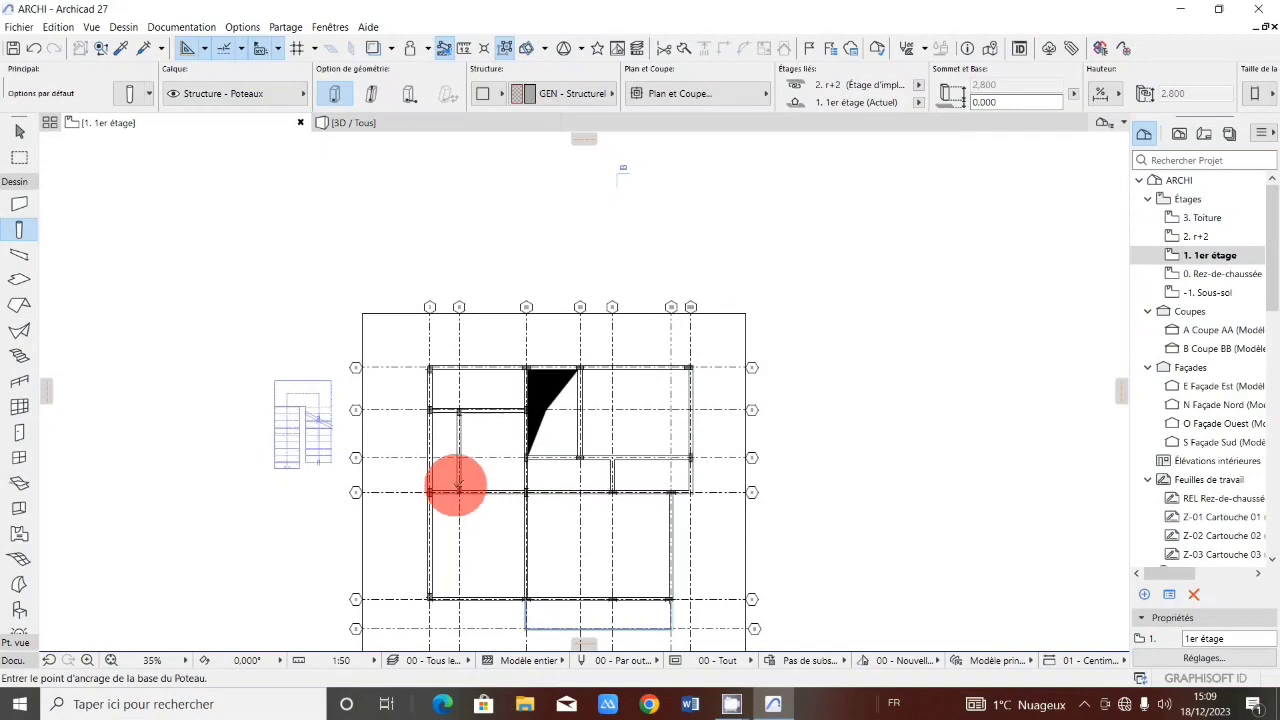
scroll(591, 286, "down", 3)
scroll(575, 315, "up", 3)
scroll(575, 315, "up", 3)
scroll(629, 349, "down", 3)
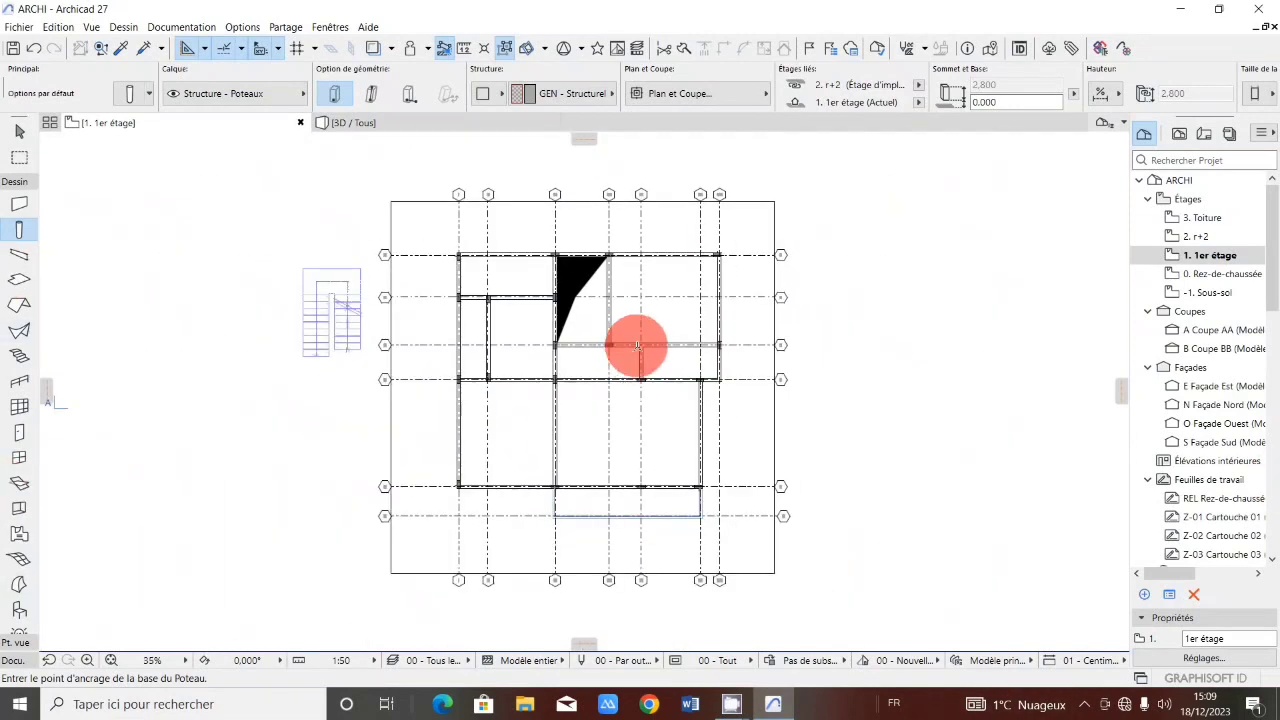
scroll(645, 335, "up", 1)
scroll(652, 328, "up", 1)
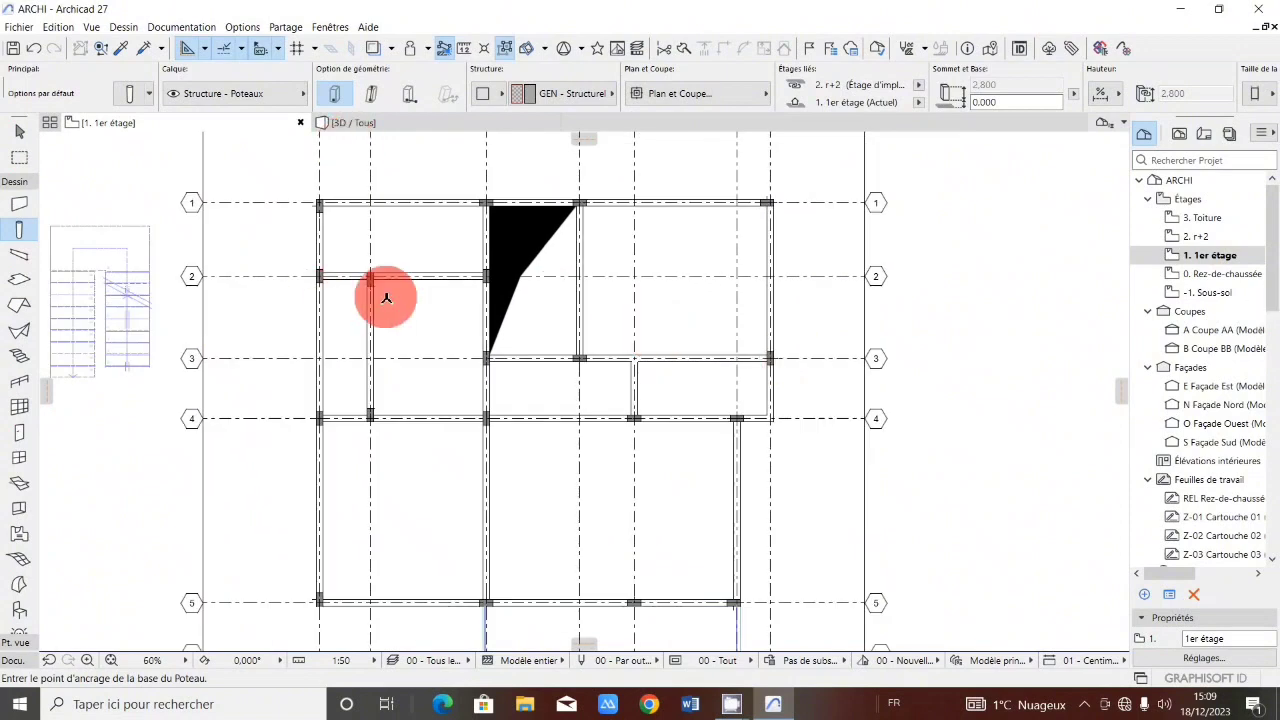
left_click(14, 186)
left_click(14, 218)
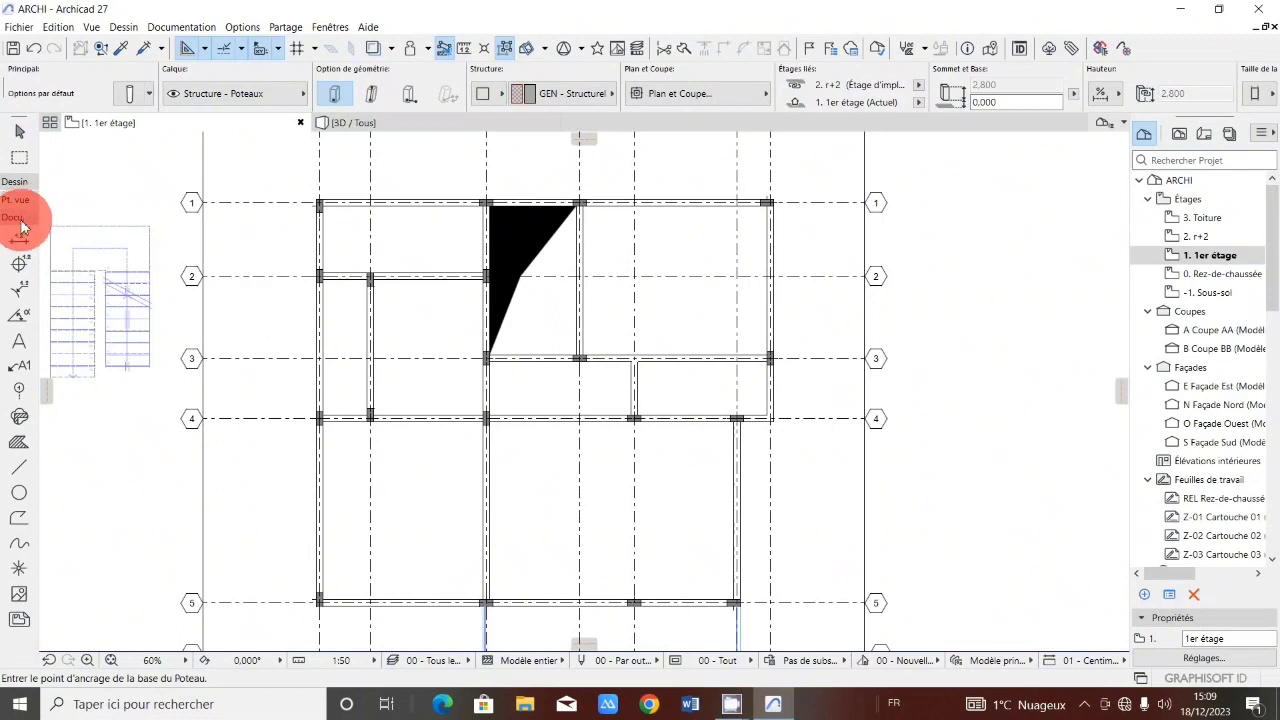
left_click(19, 492)
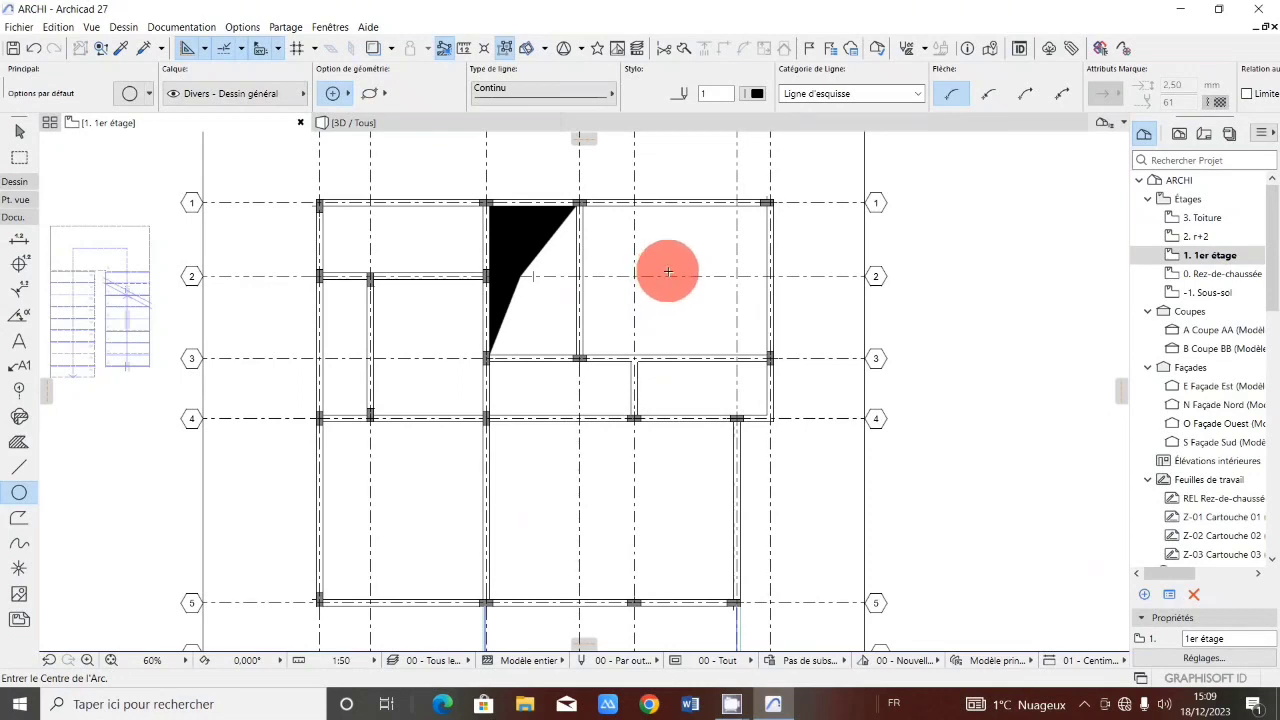
left_click(669, 271)
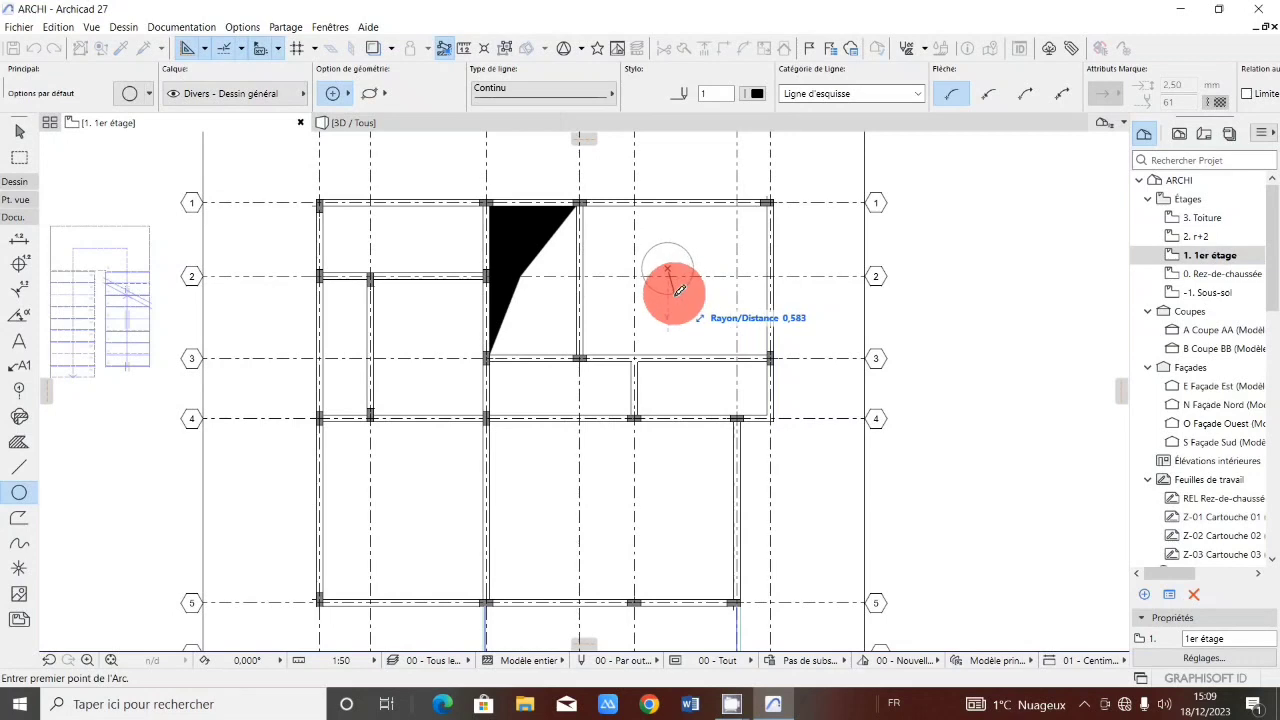
key("Escape")
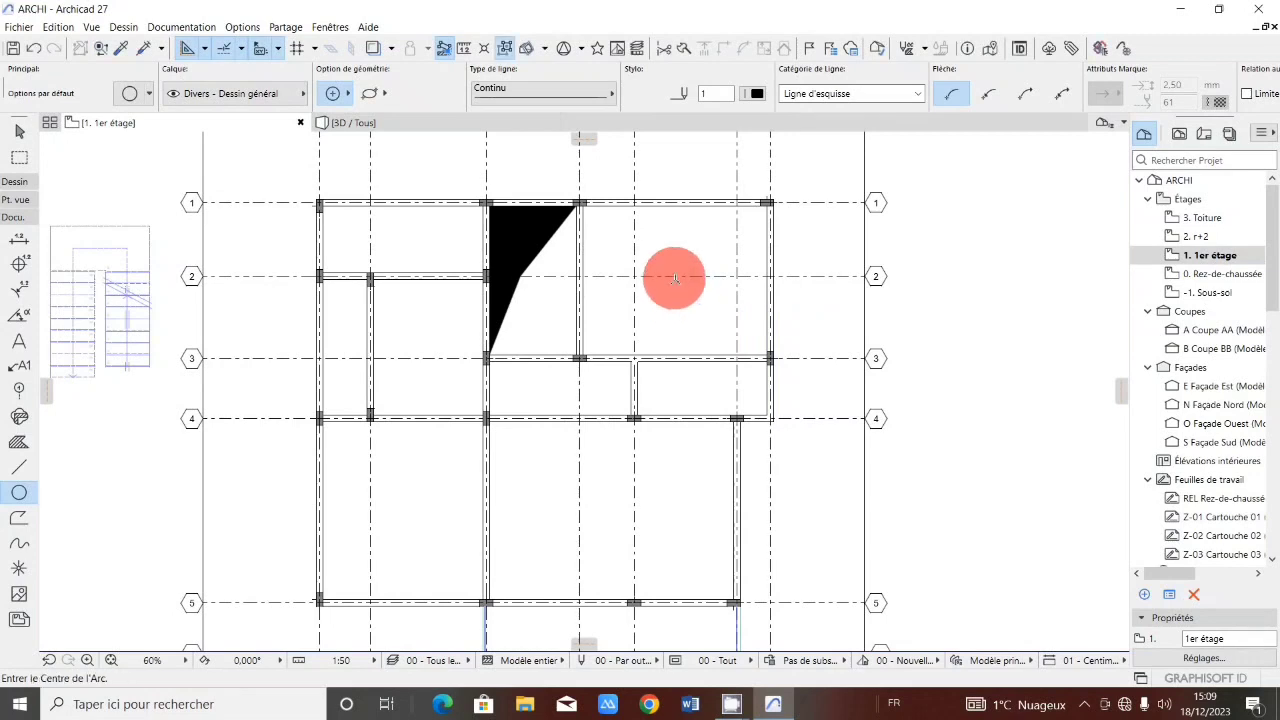
left_click(675, 277)
left_click(678, 296)
left_click(676, 297)
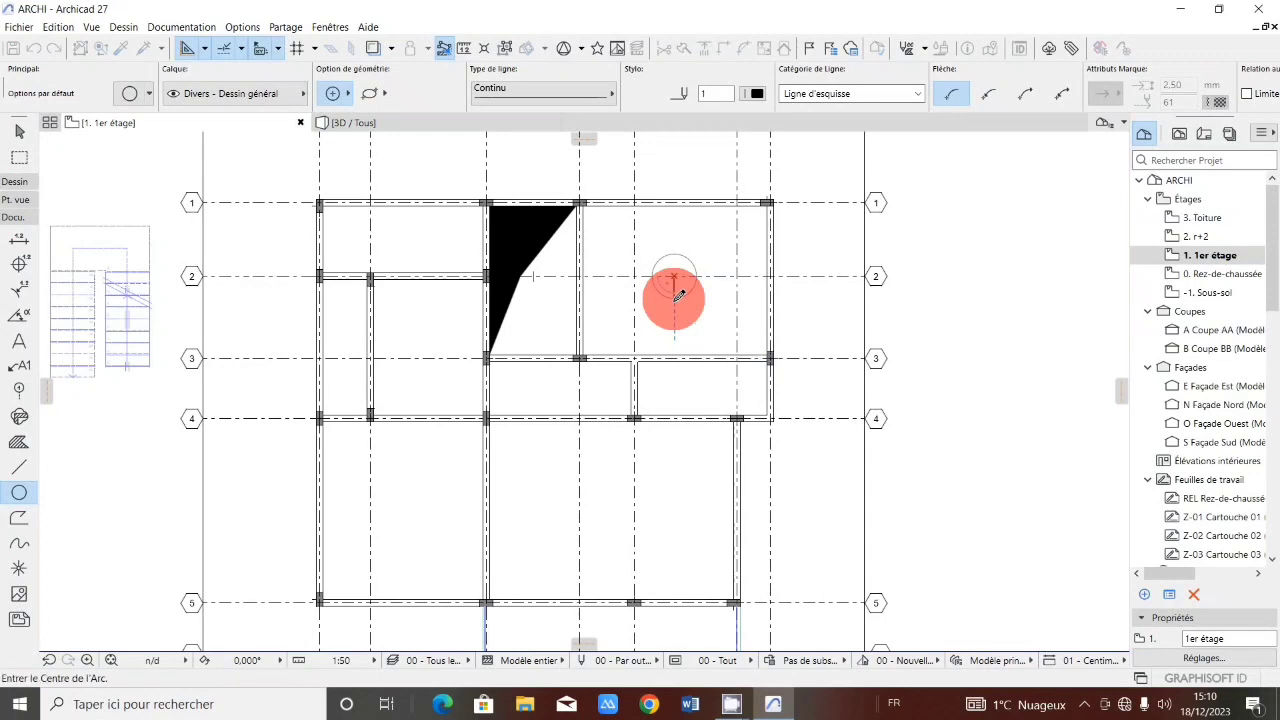
Draw a circle in the bay between axes IV and V and grid lines 4 and 5.
left_click(603, 506)
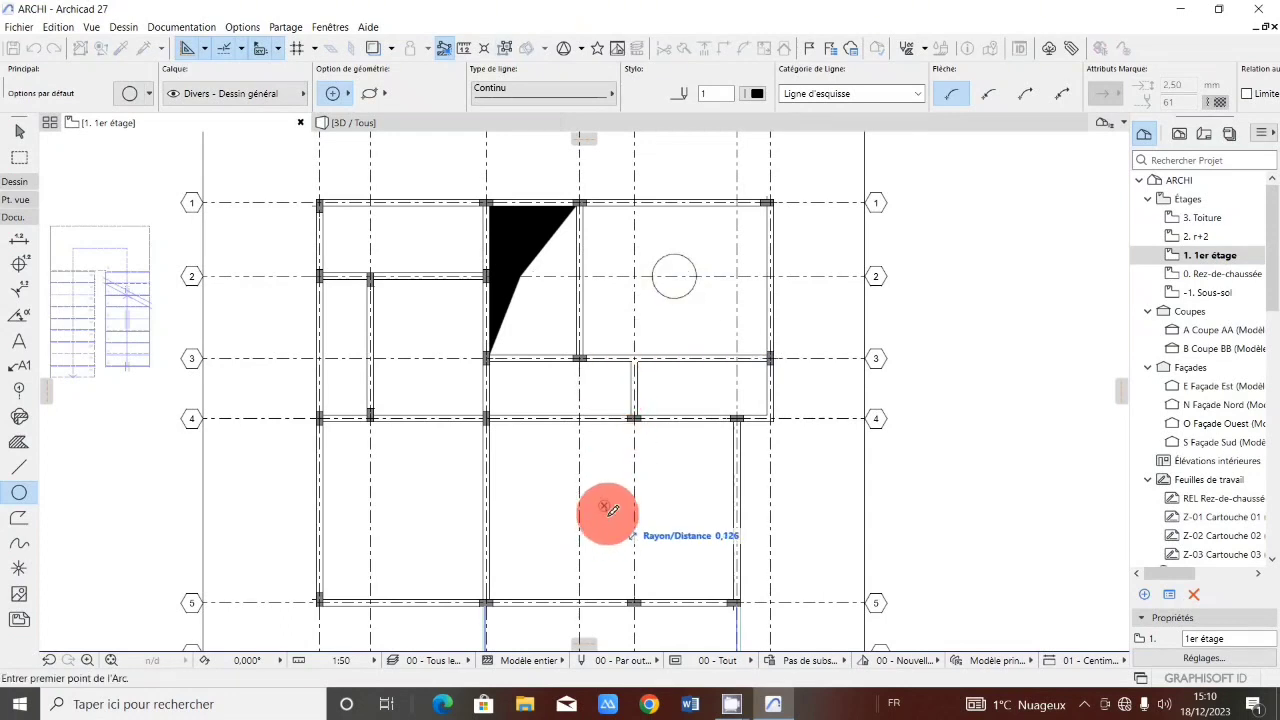
left_click(611, 525)
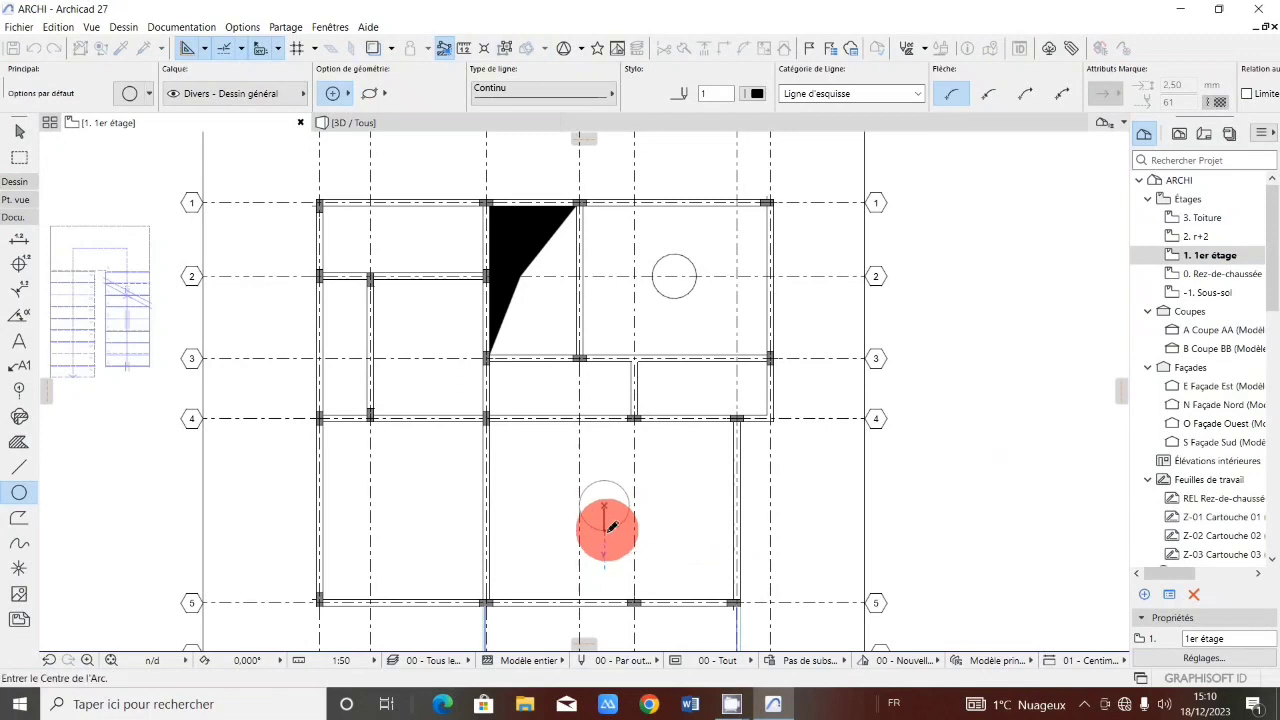
Draw a circle of about 0.64 m radius in the bay between axes II and III and grid lines 4 and 5.
left_click(398, 516)
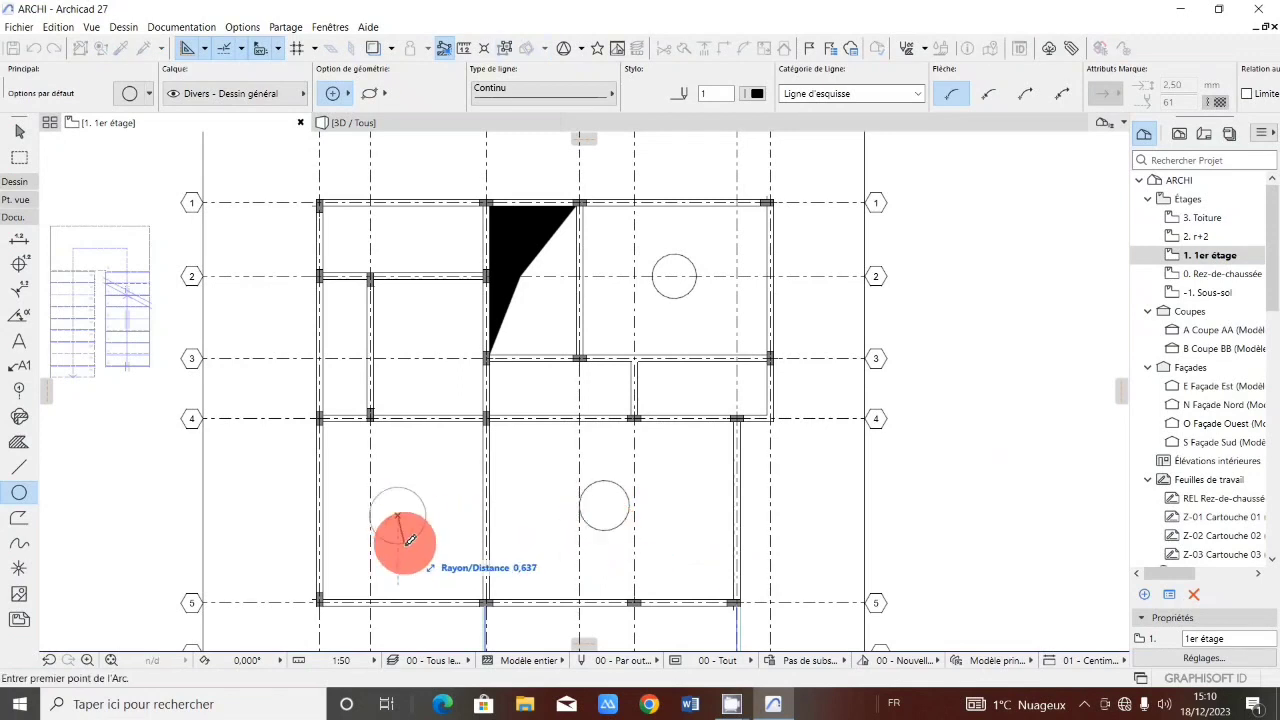
left_click(409, 540)
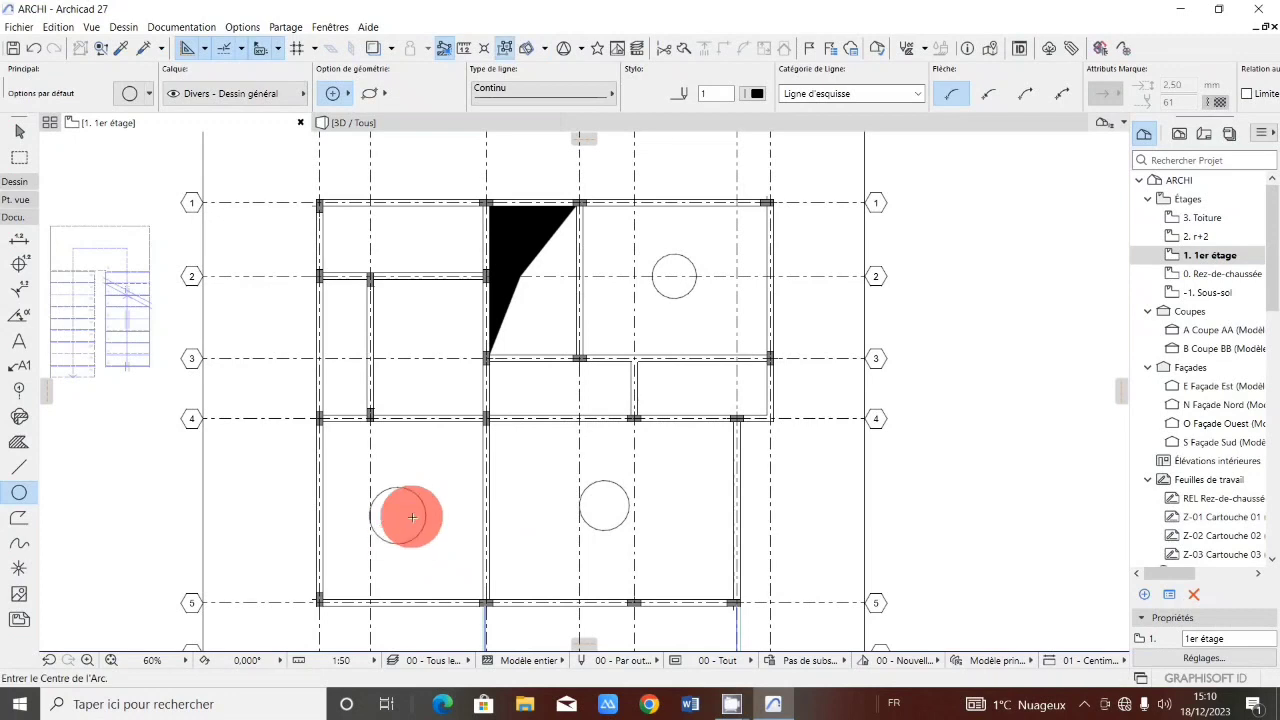
Draw a circle of about 0.54 m radius just above grid line 3 between axes II and III.
left_click(401, 348)
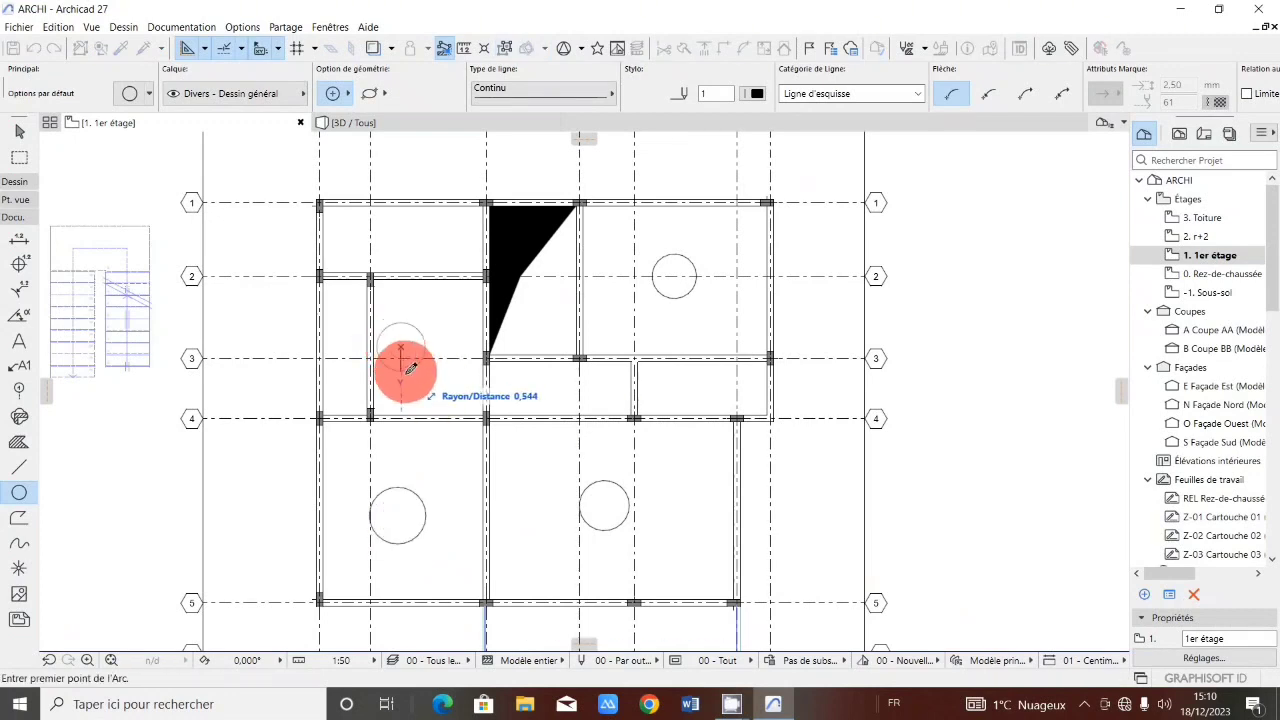
left_click(409, 369)
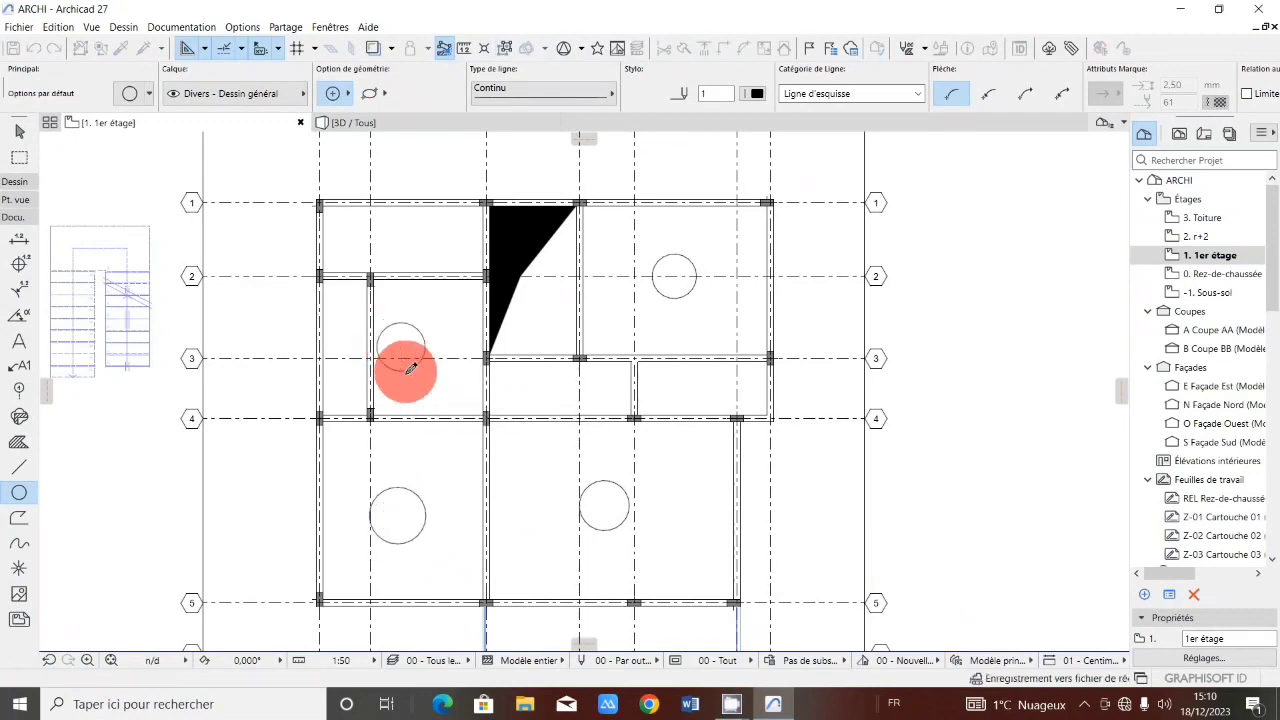
Draw a circle of about 0.47 m radius between grid lines 1 and 2 and axes II and III.
left_click(395, 236)
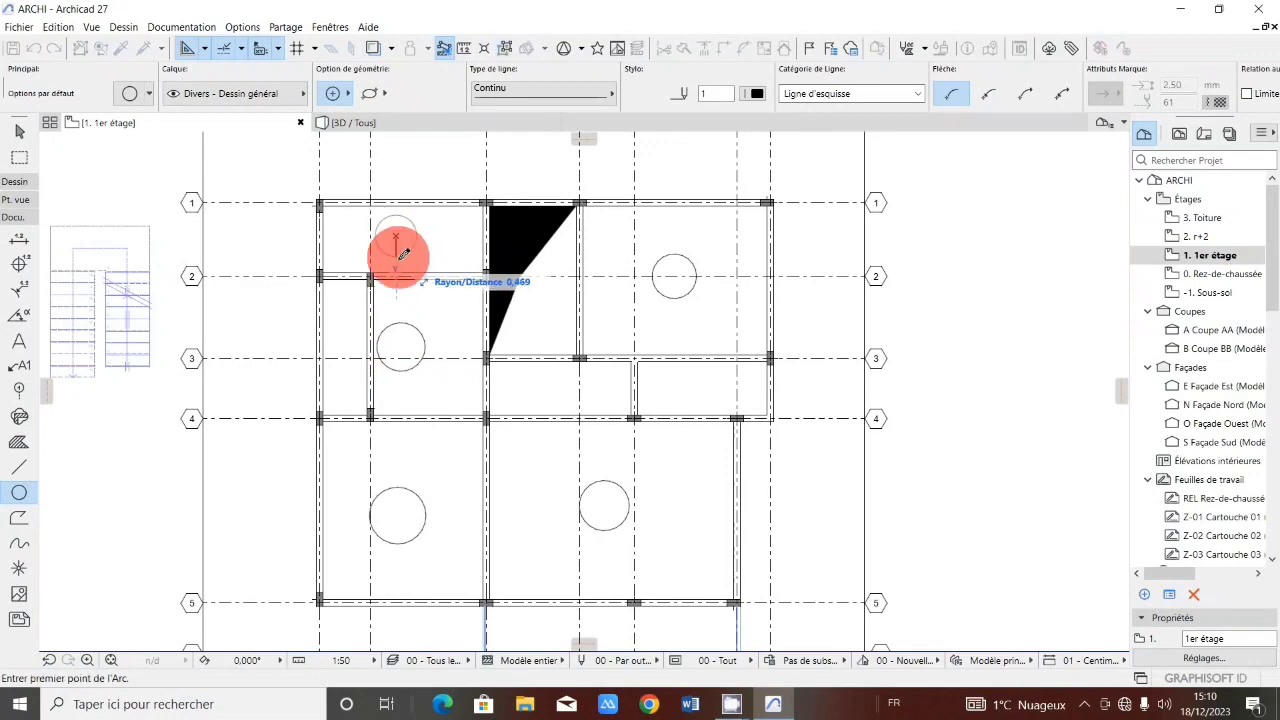
left_click(403, 253)
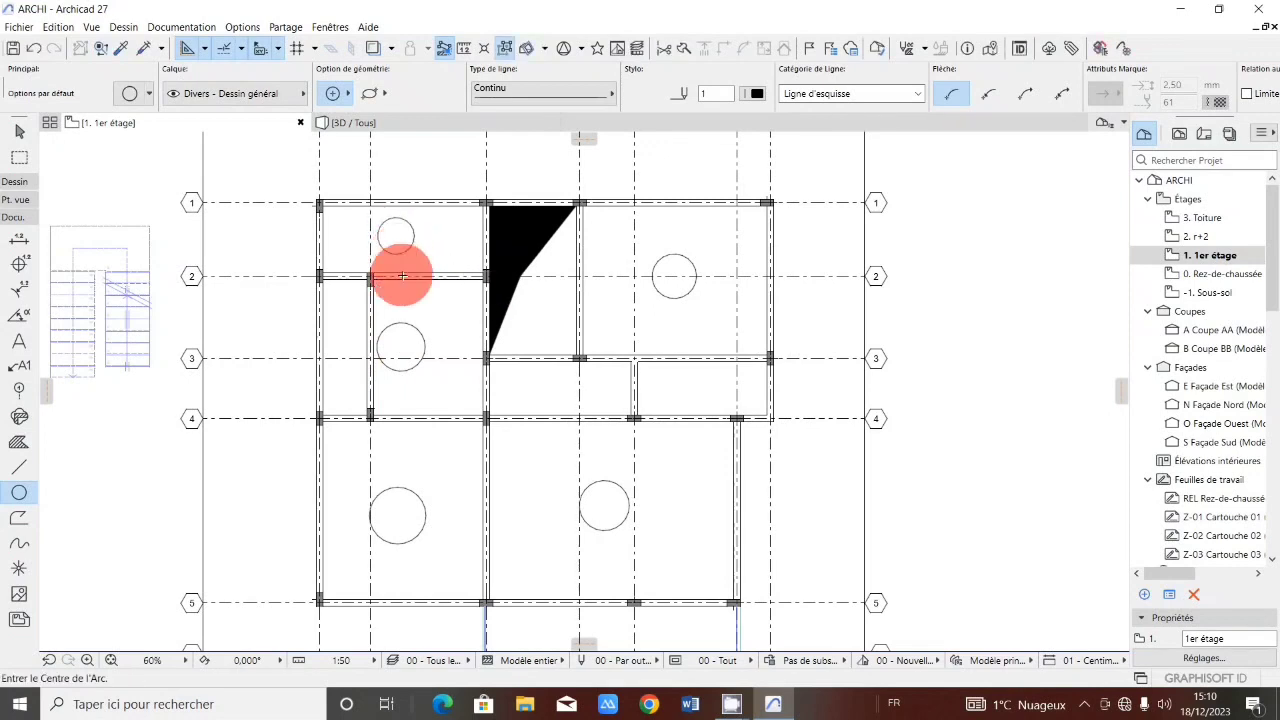
Draw a circle just below grid line 3 between axes III and V.
left_click(596, 387)
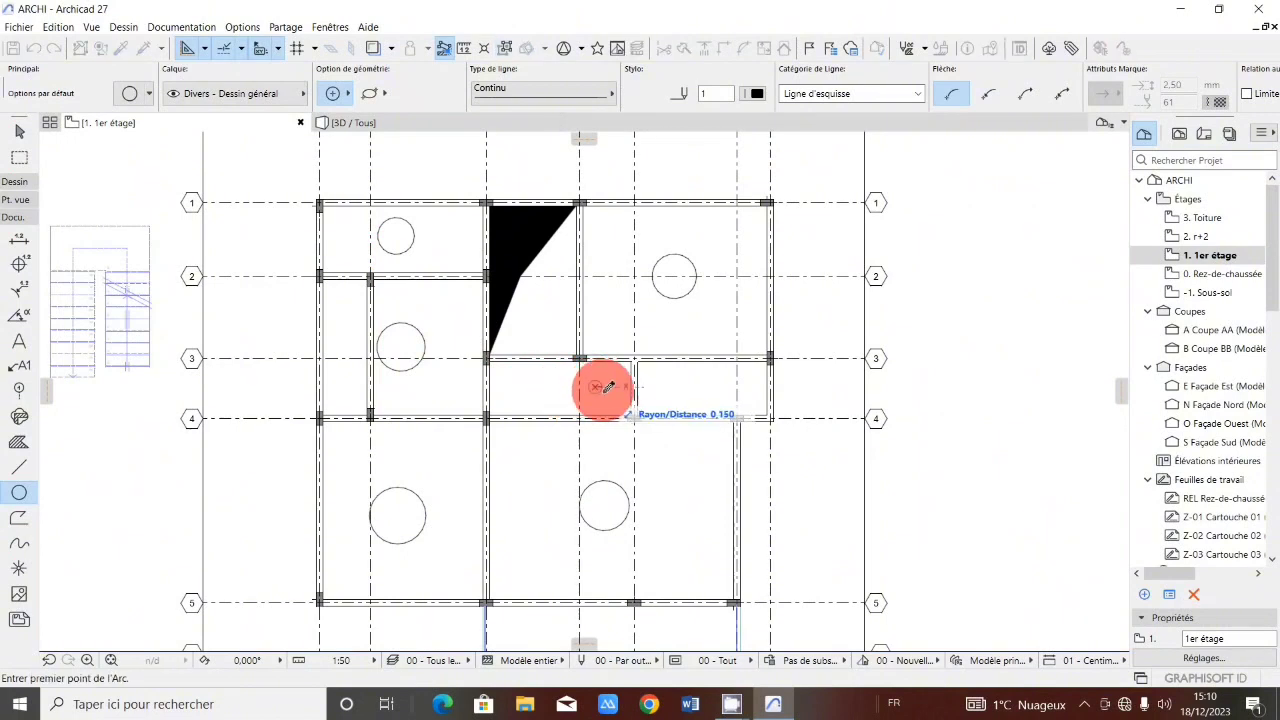
left_click(610, 399)
left_click(610, 399)
Draw a circle just below grid line 4 beside axis III, then a concentric circle of about 0.49 m radius.
scroll(609, 398, "down", 2)
scroll(556, 437, "up", 3)
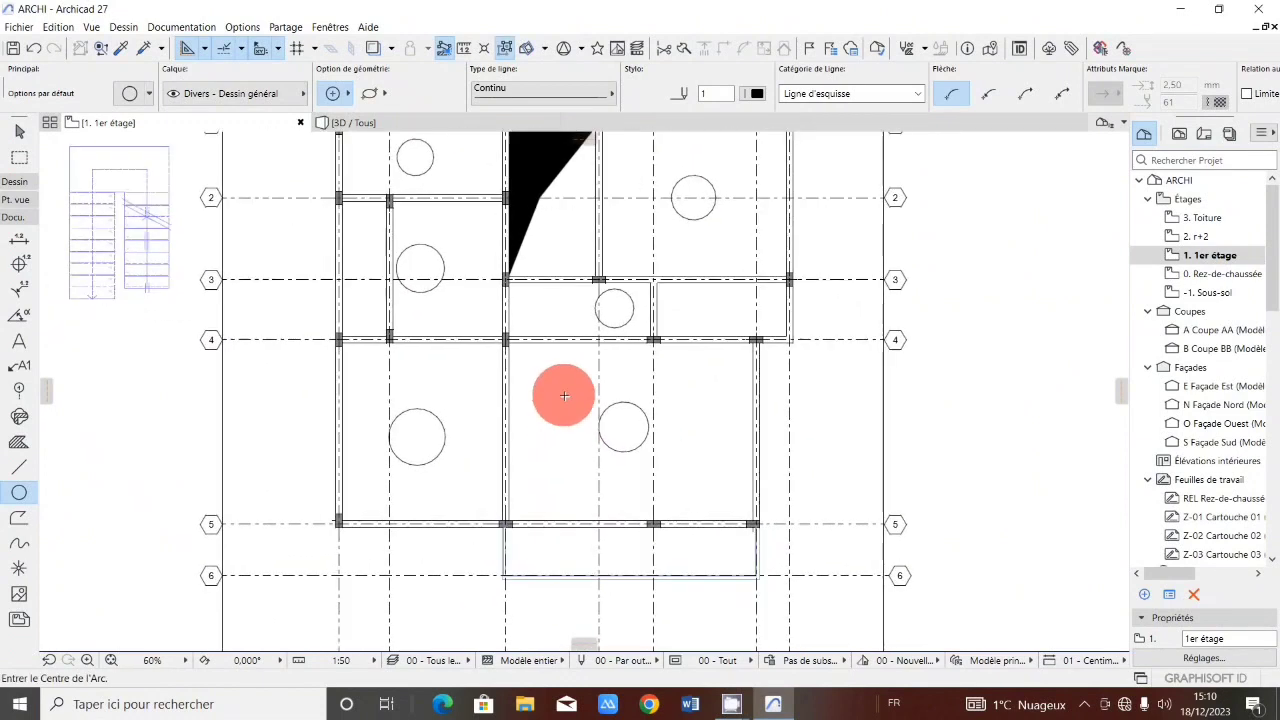
scroll(564, 362, "up", 2)
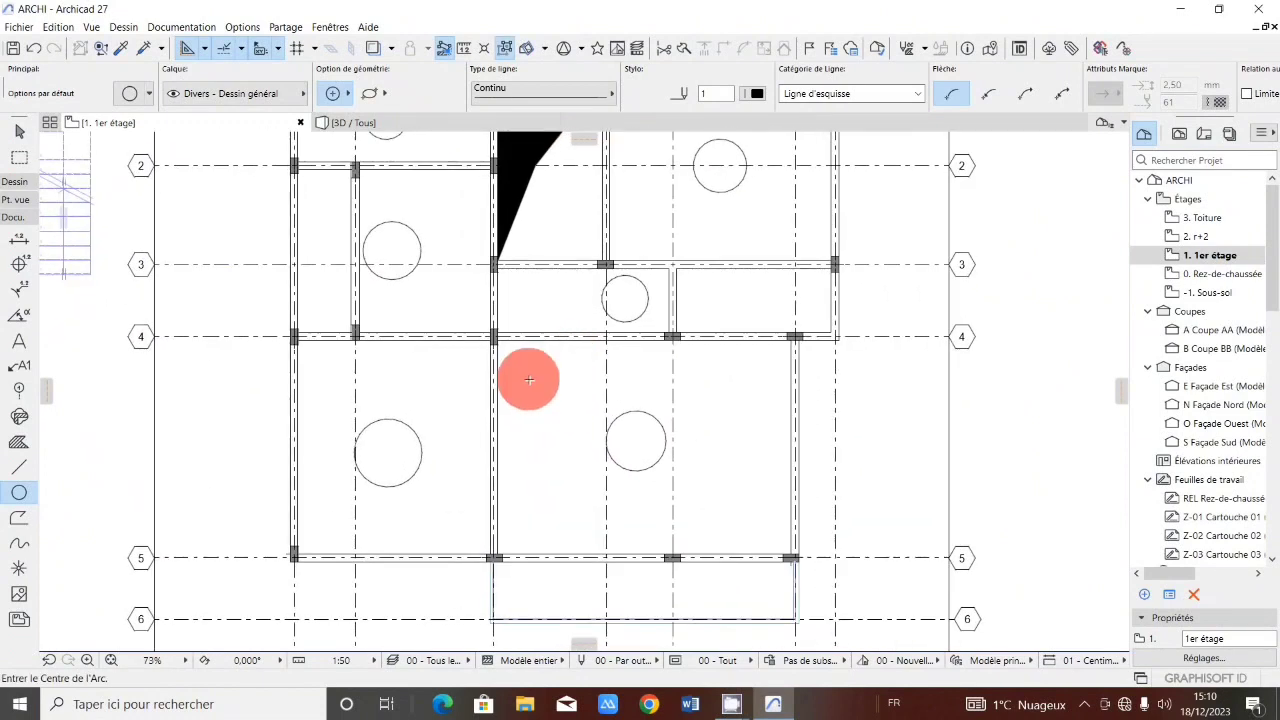
mouse_move(535, 377)
left_mouse_down()
mouse_move(546, 402)
mouse_move(541, 379)
left_mouse_up()
left_click(550, 400)
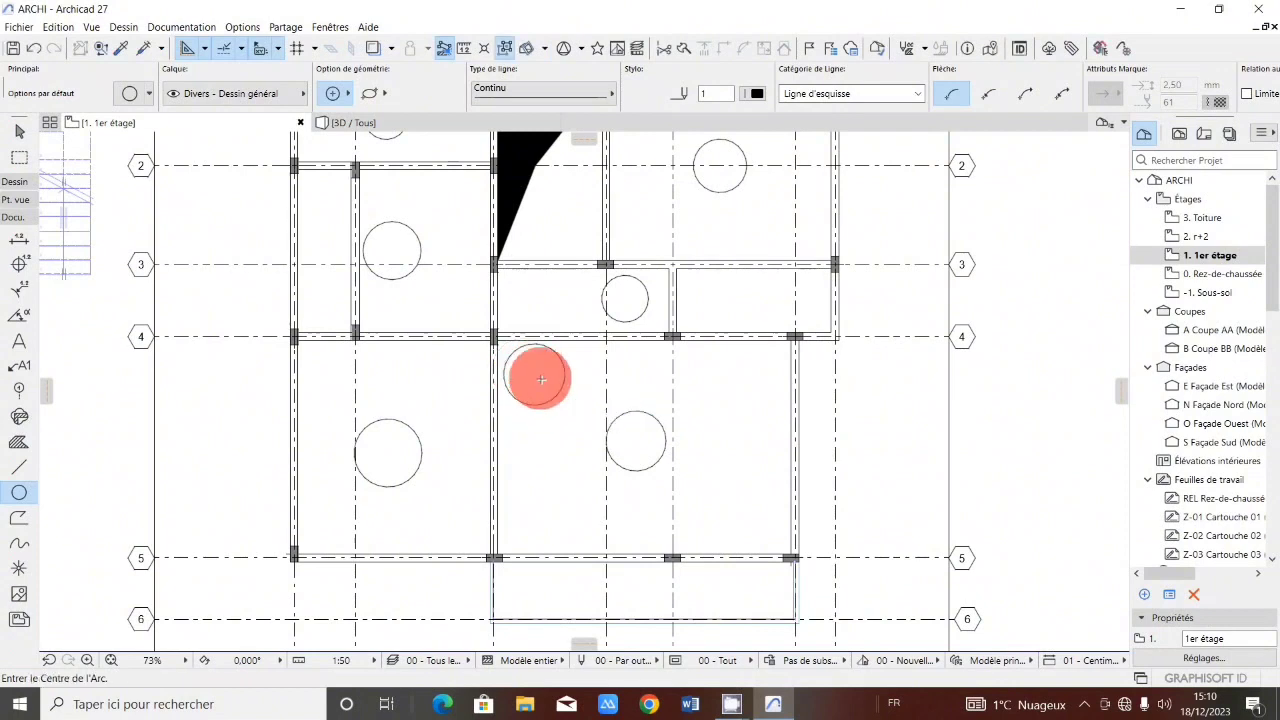
left_click(536, 374)
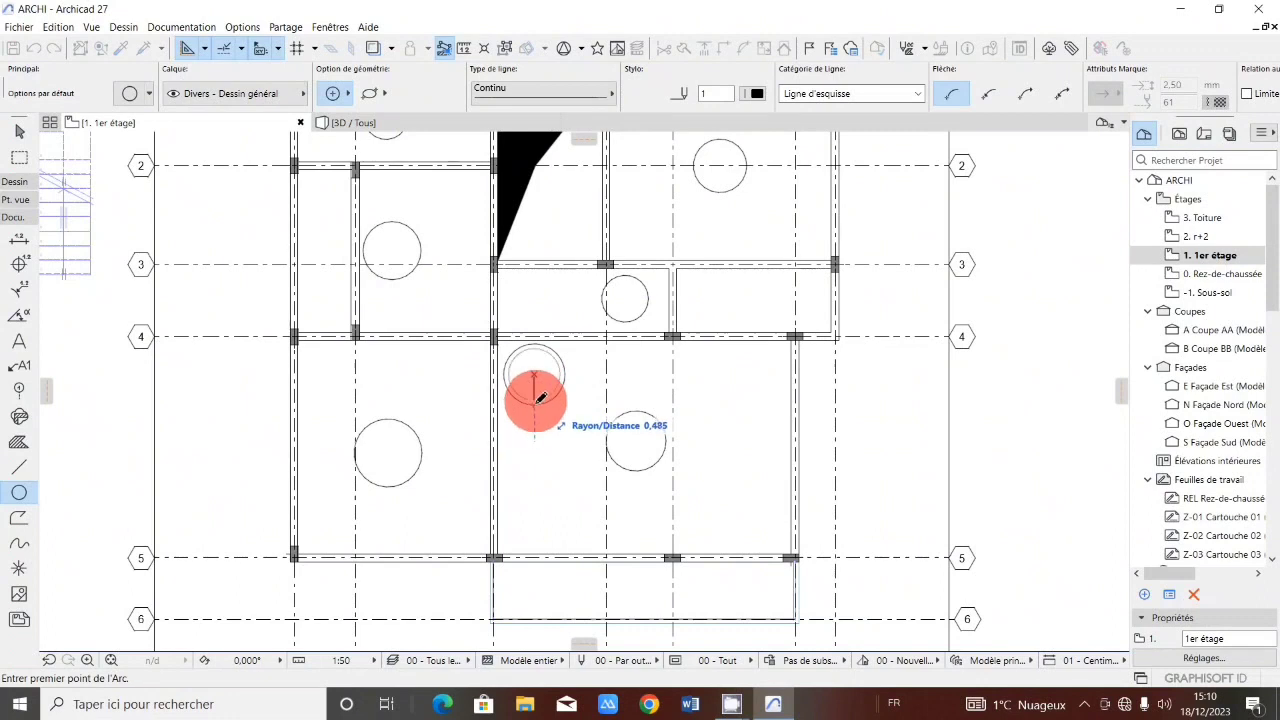
left_click(535, 396)
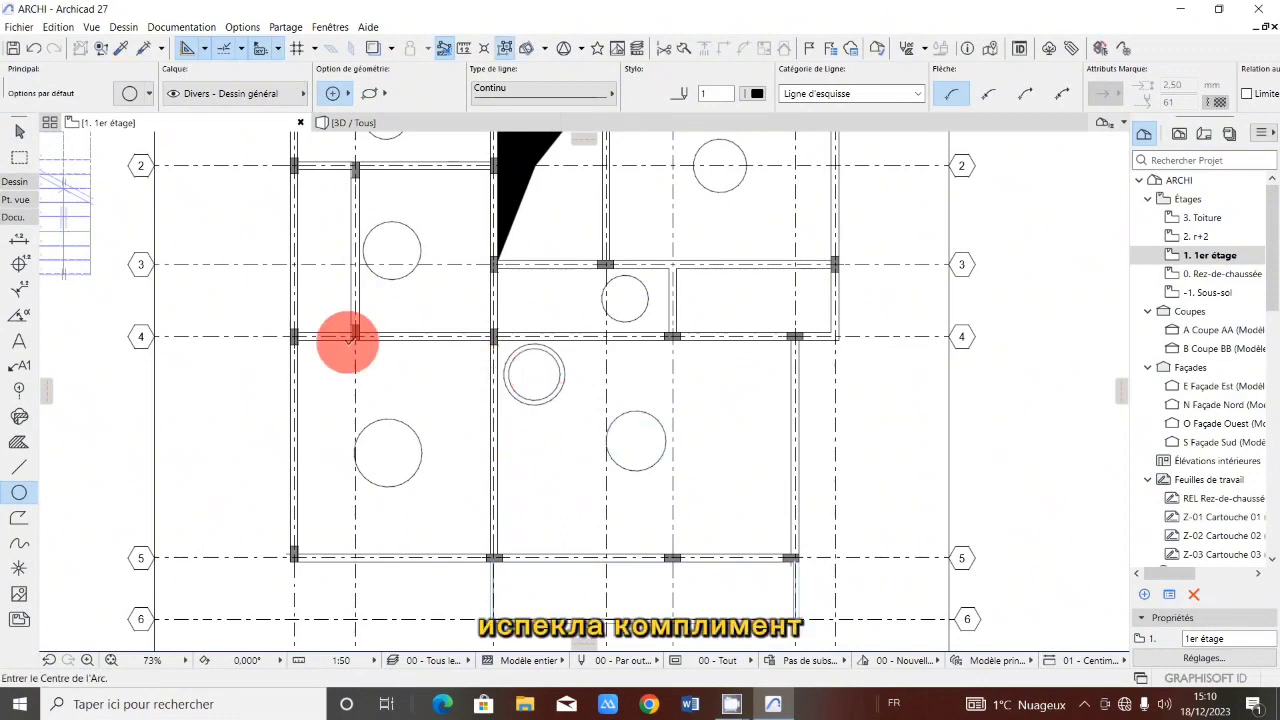
Draw a circle just below grid line 4 between axes II and III.
left_click(441, 372)
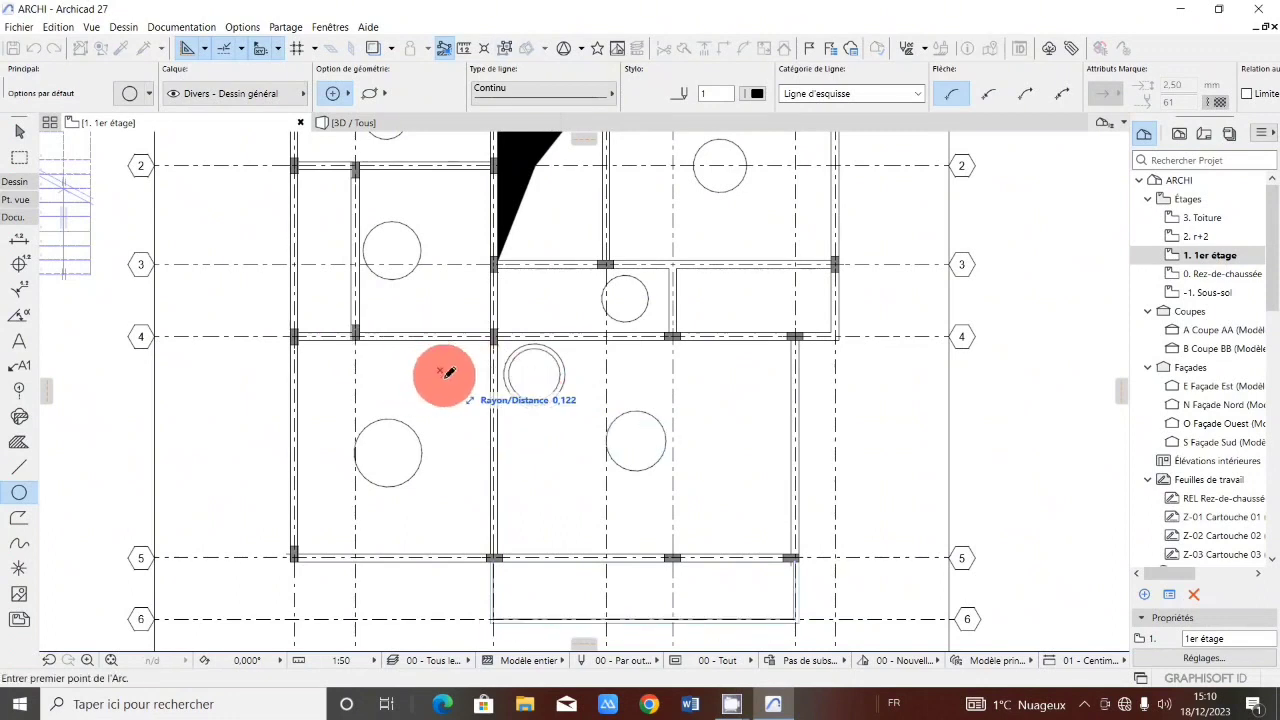
left_click(451, 396)
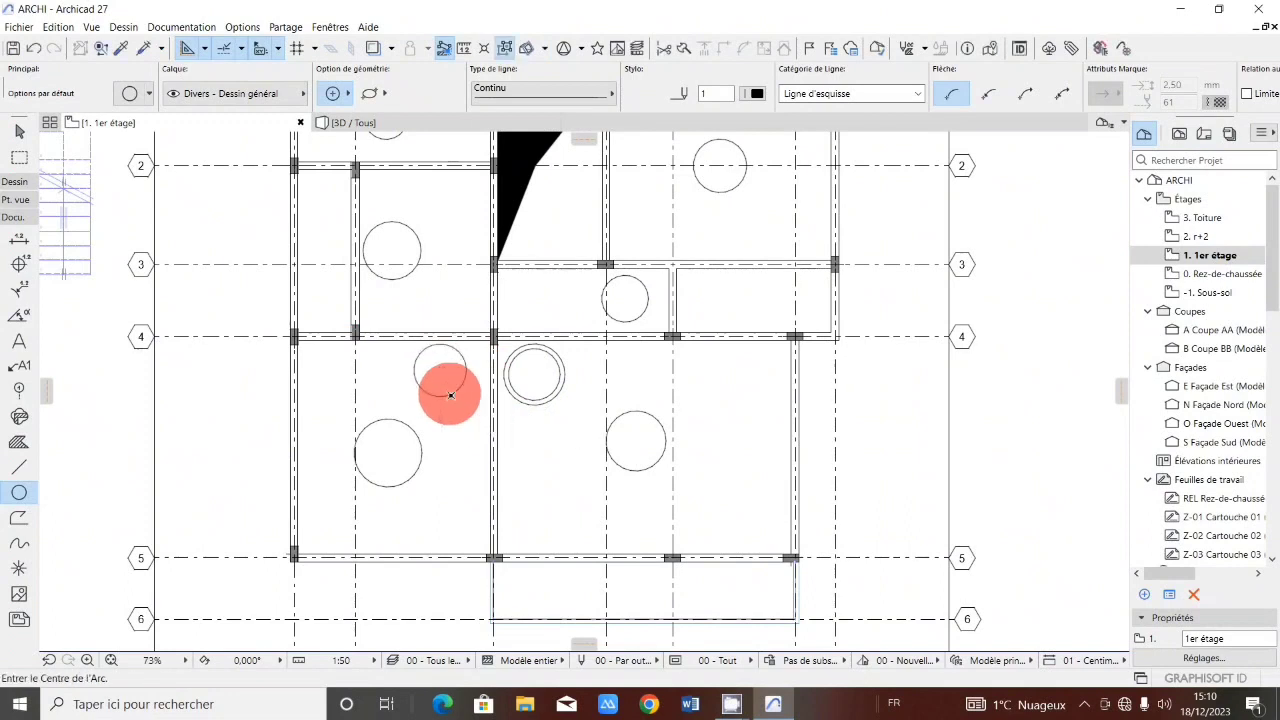
Add the text 16+4 and centre it inside the concentric circle just below grid line 4 beside axis III.
scroll(455, 387, "down", 3)
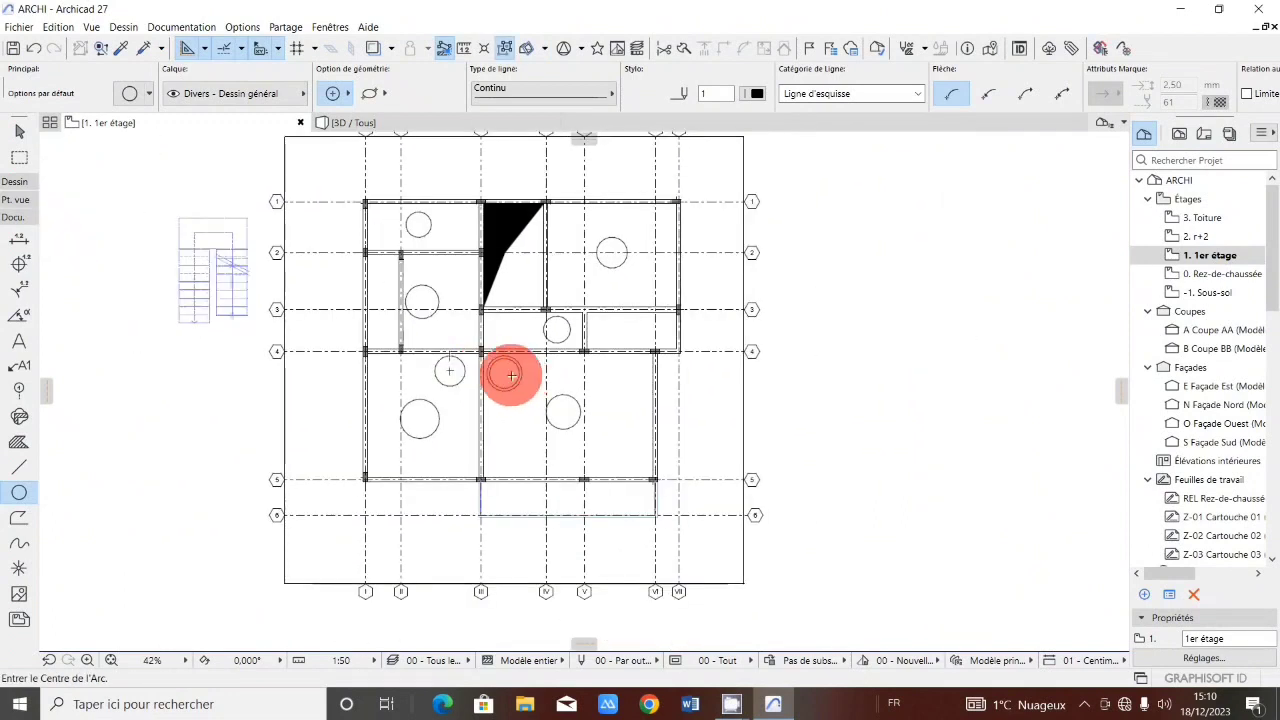
scroll(511, 375, "up", 2)
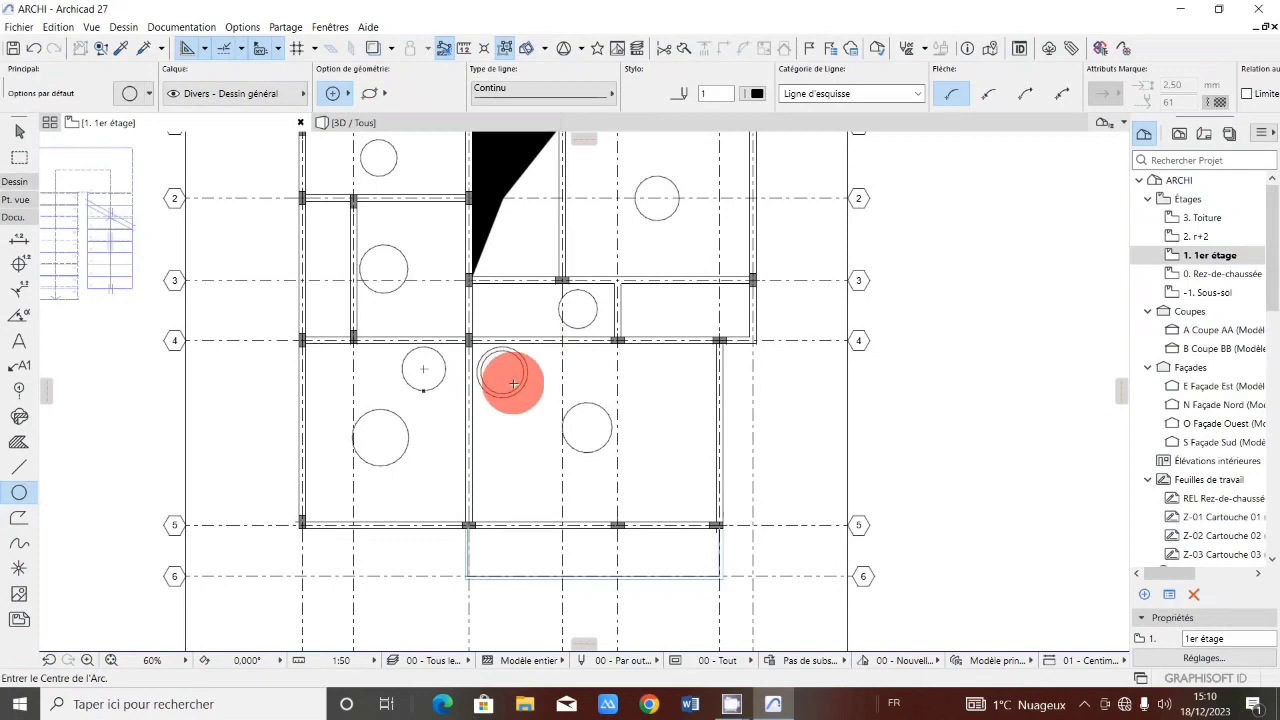
scroll(510, 378, "up", 3)
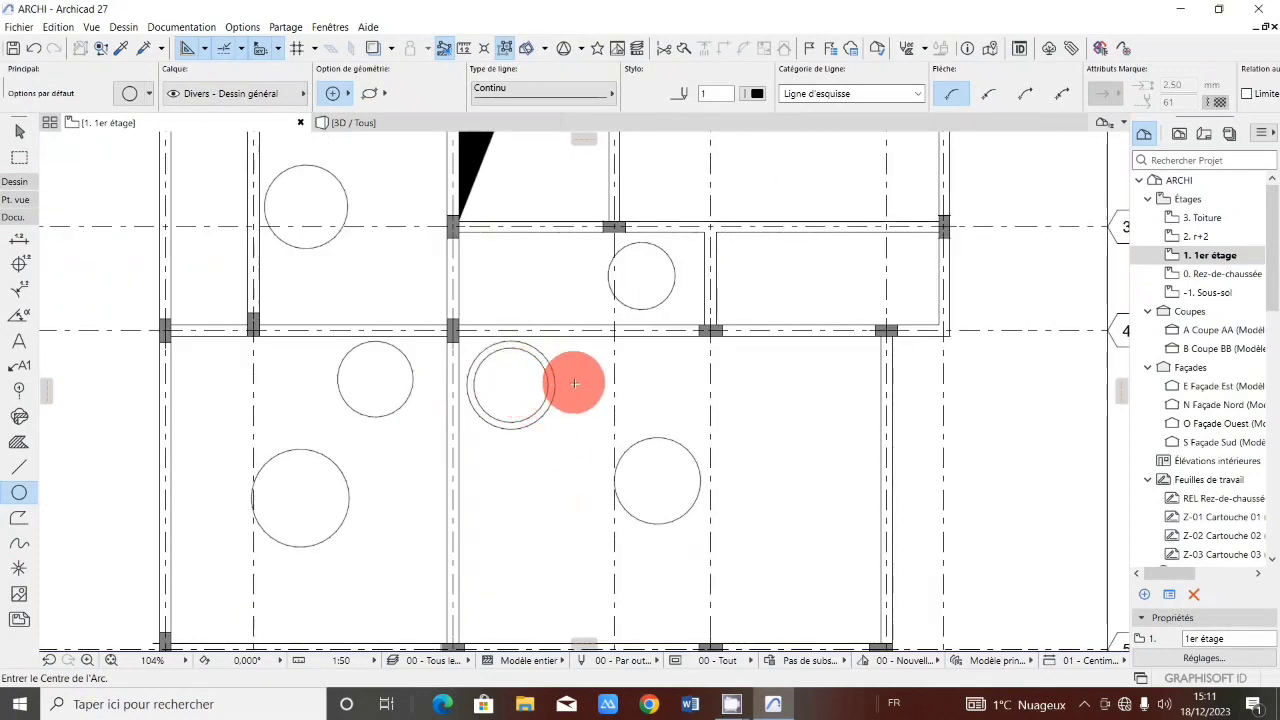
scroll(574, 383, "down", 3)
scroll(549, 363, "up", 3)
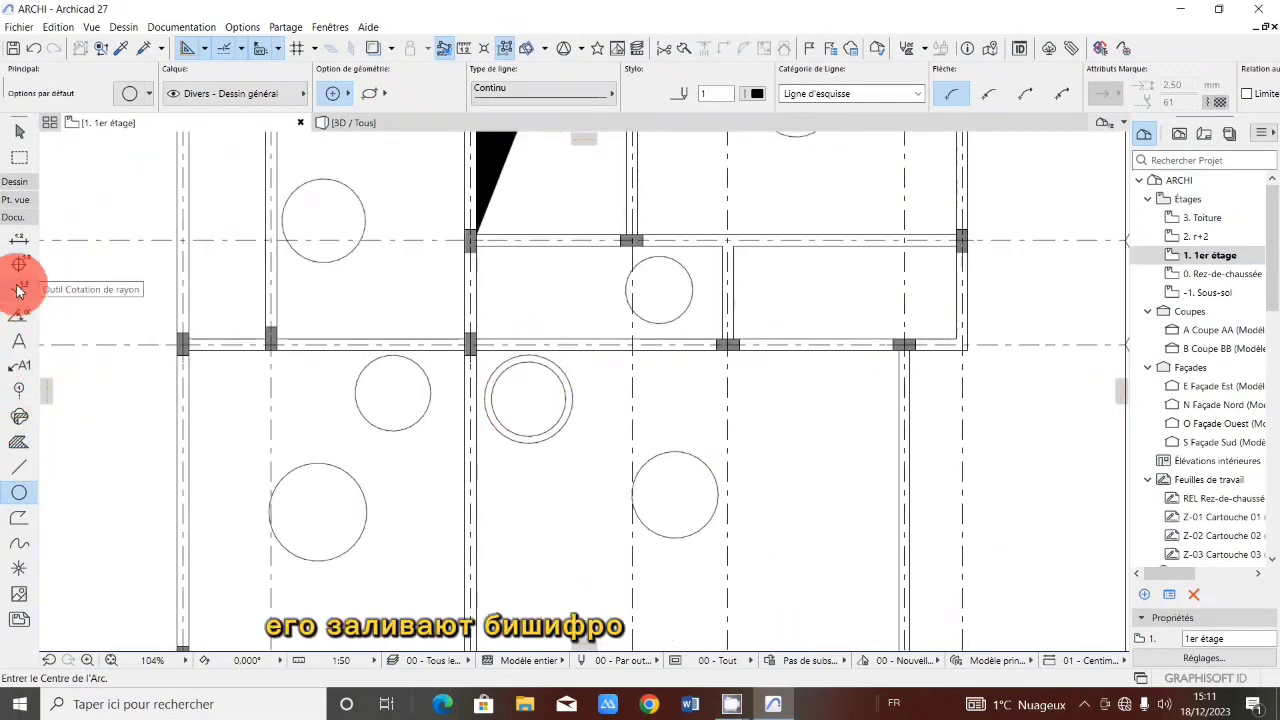
left_click(19, 341)
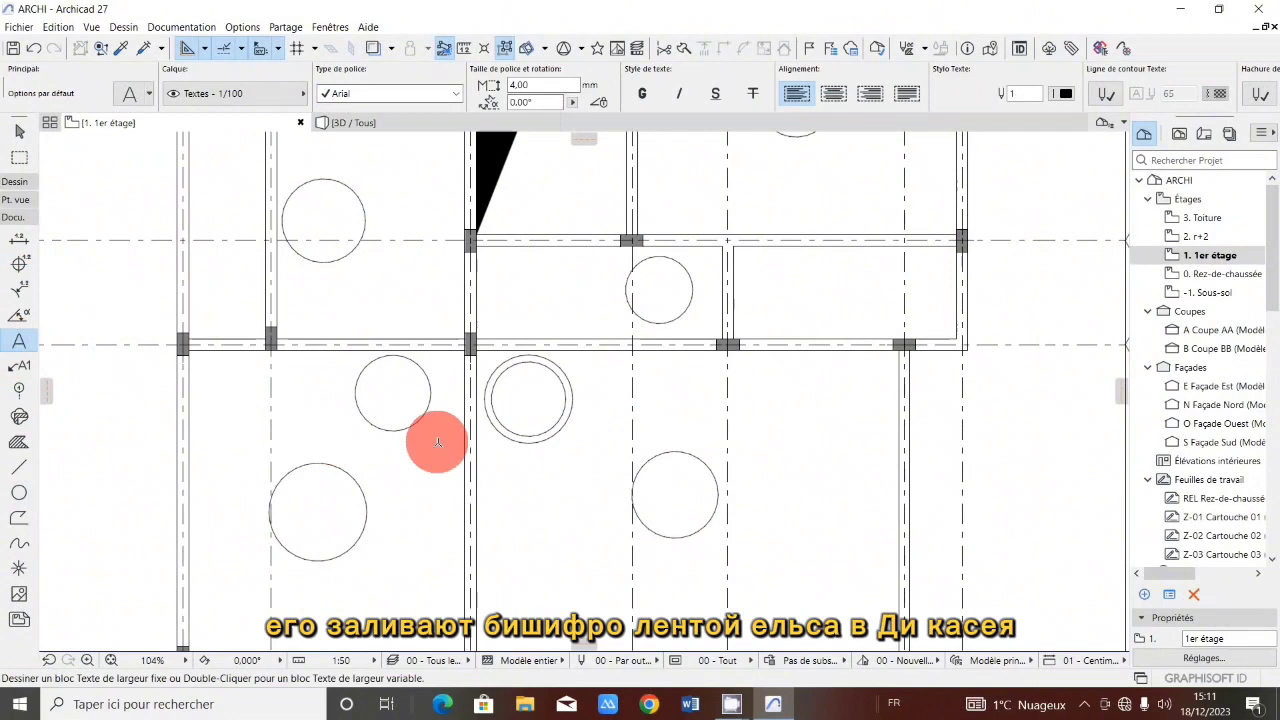
left_click(507, 389)
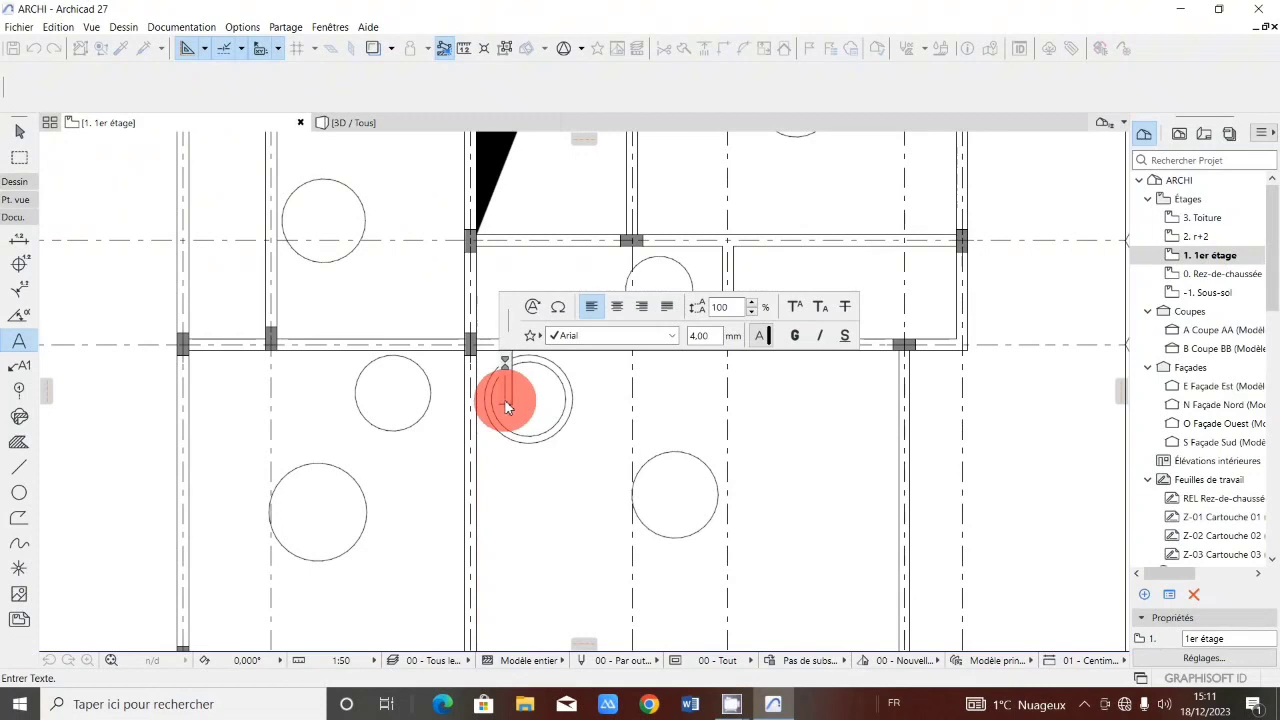
type("16+4")
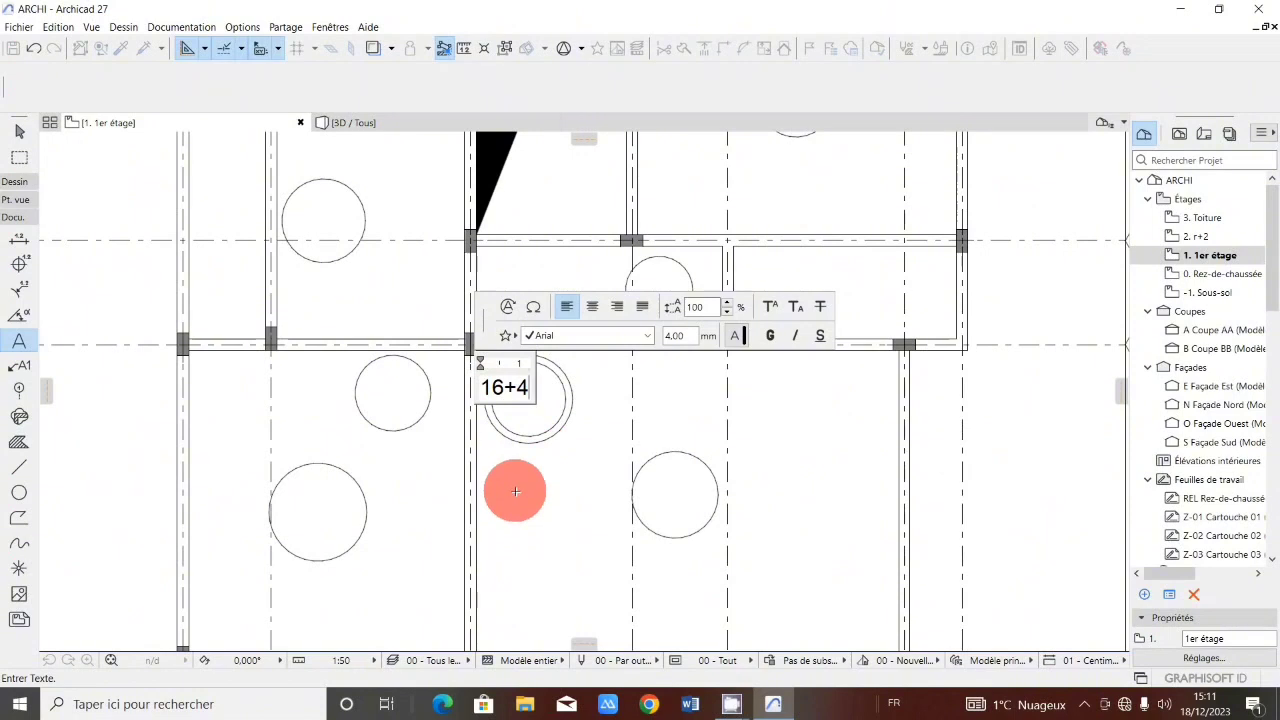
left_click(514, 493)
left_click(507, 391)
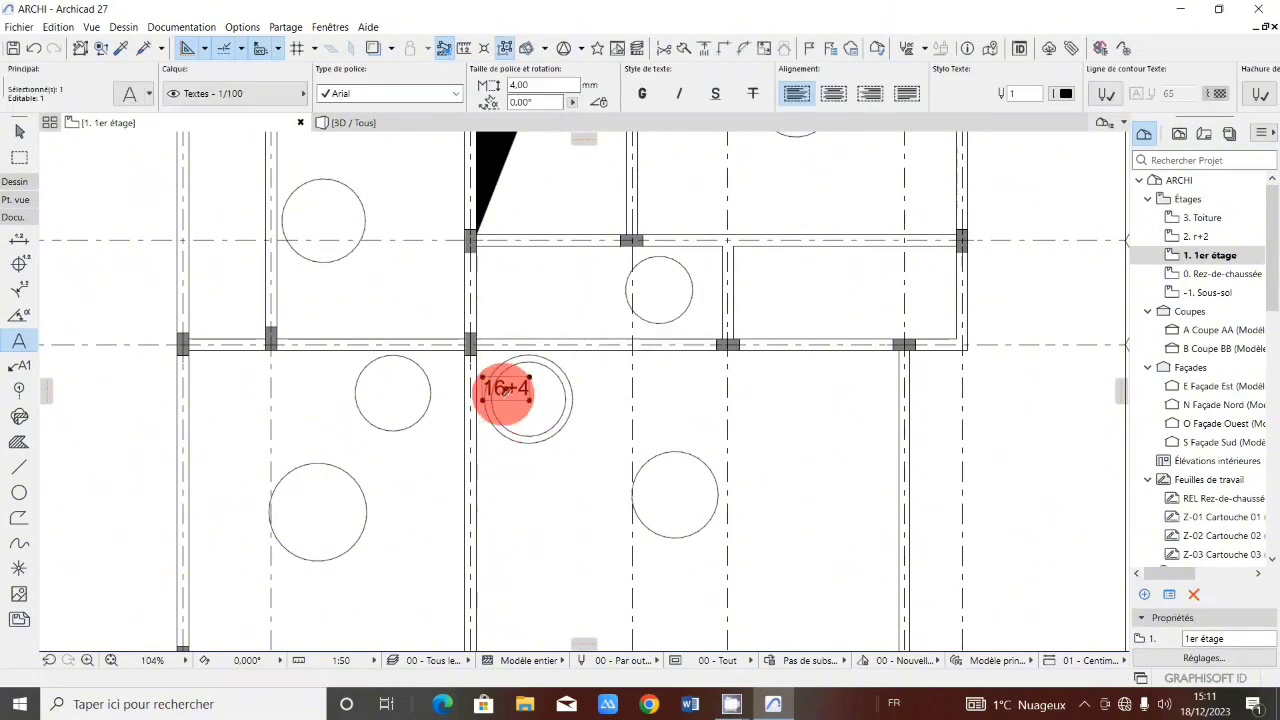
left_click_drag(507, 388, 530, 400)
key("Escape")
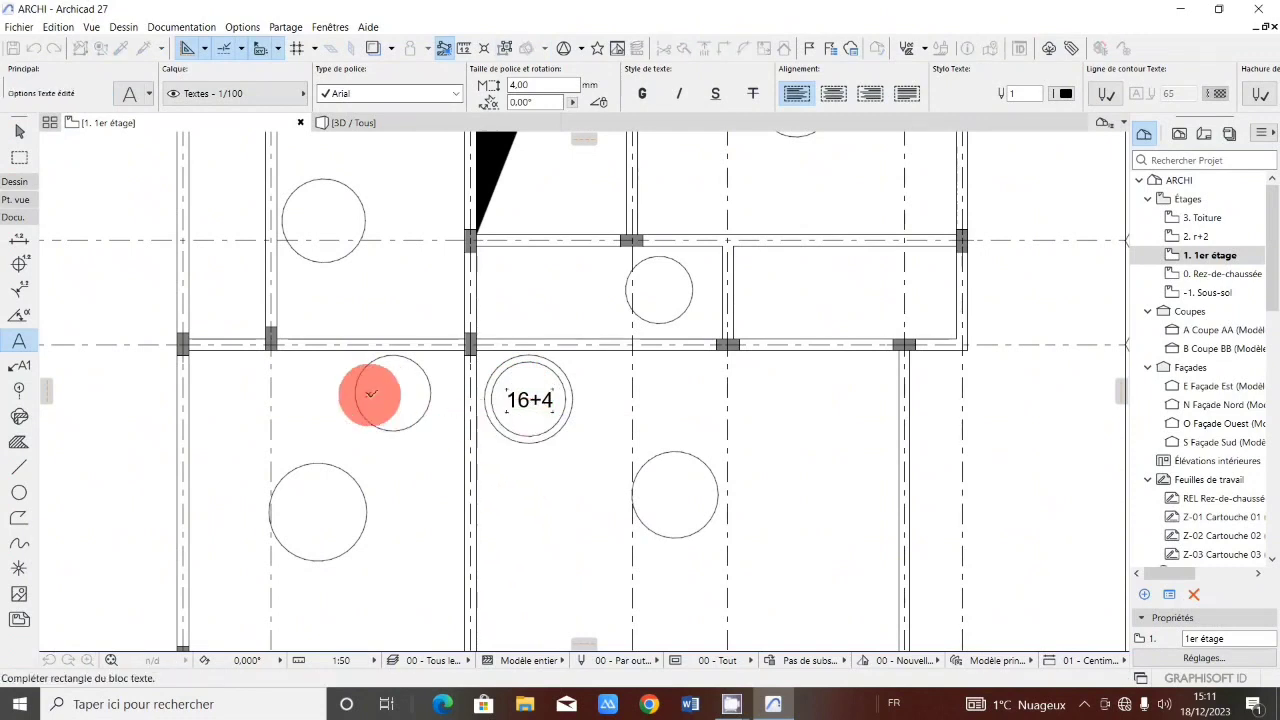
Add the text +3.00 and place it inside the circle below grid line 4 between axes II and III.
left_click(371, 396)
type("+")
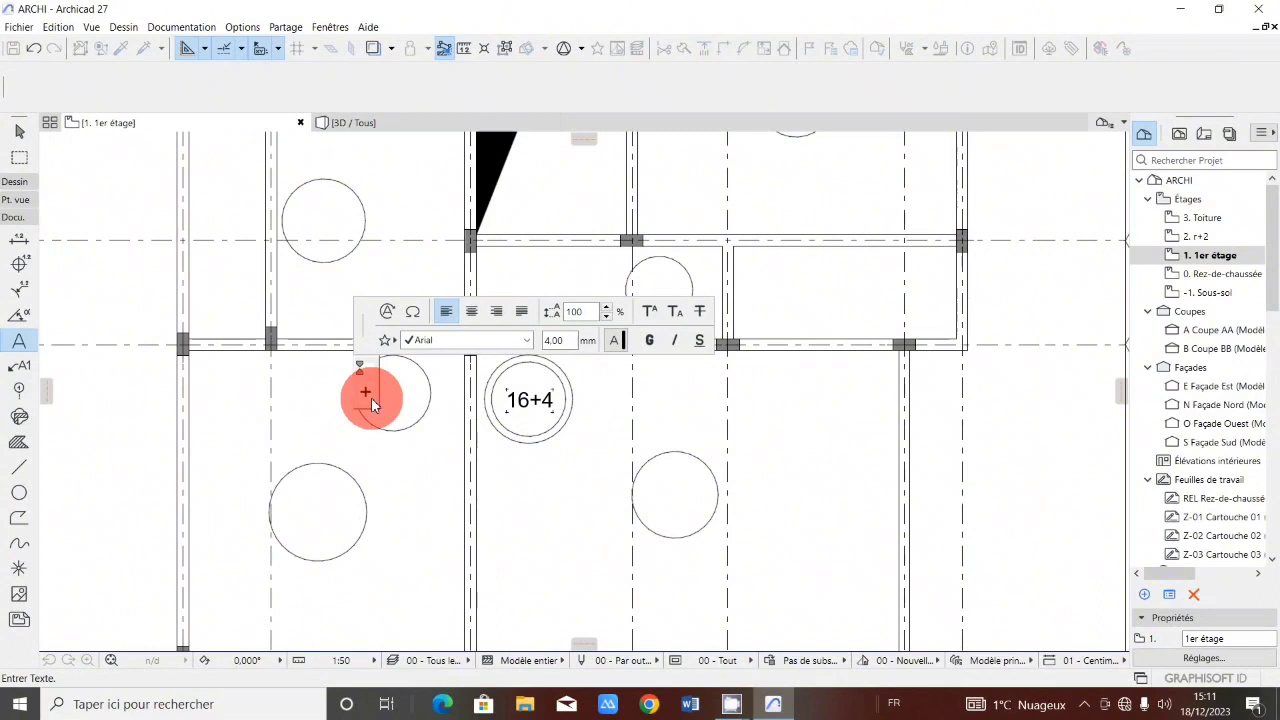
type("3.00")
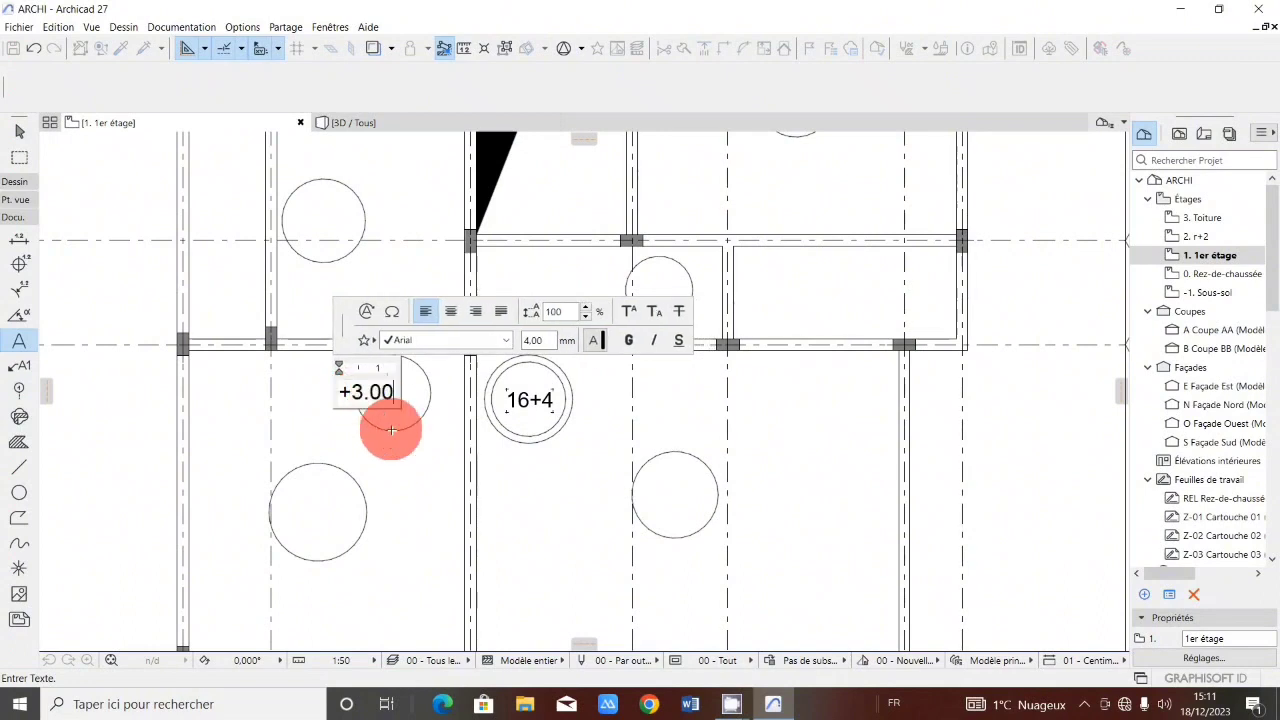
left_click(380, 505)
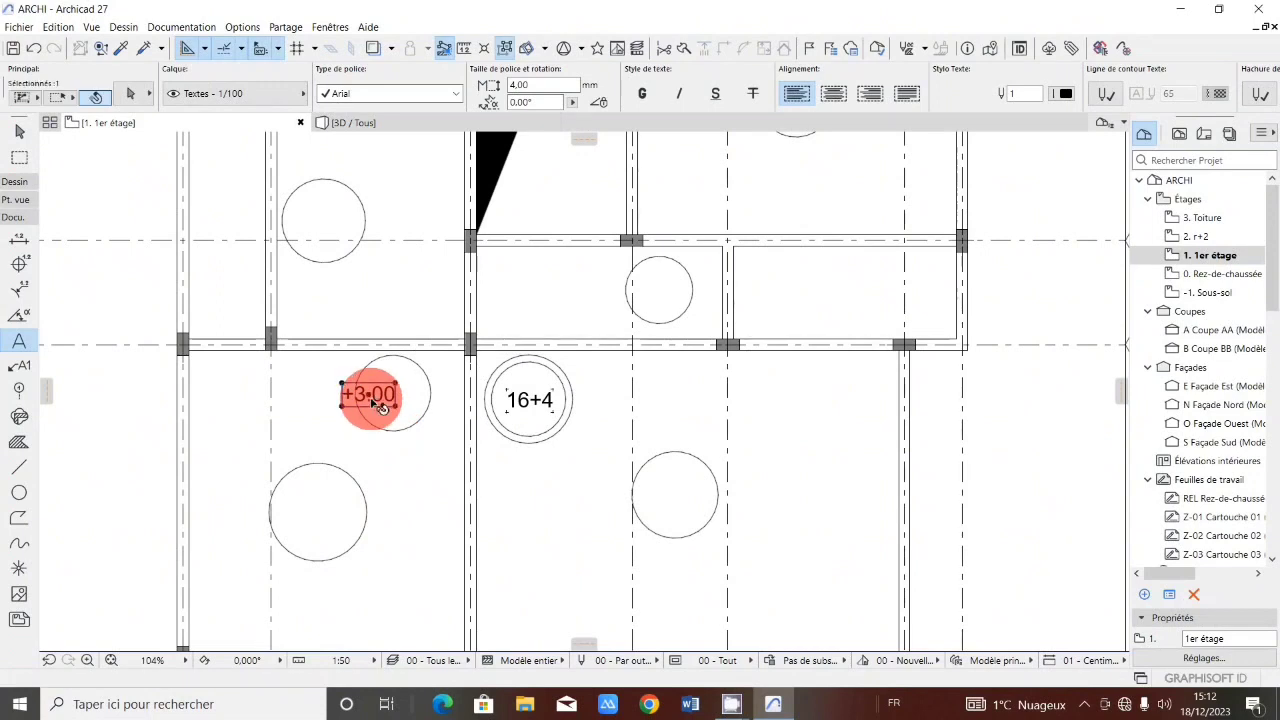
left_click_drag(370, 394, 393, 397)
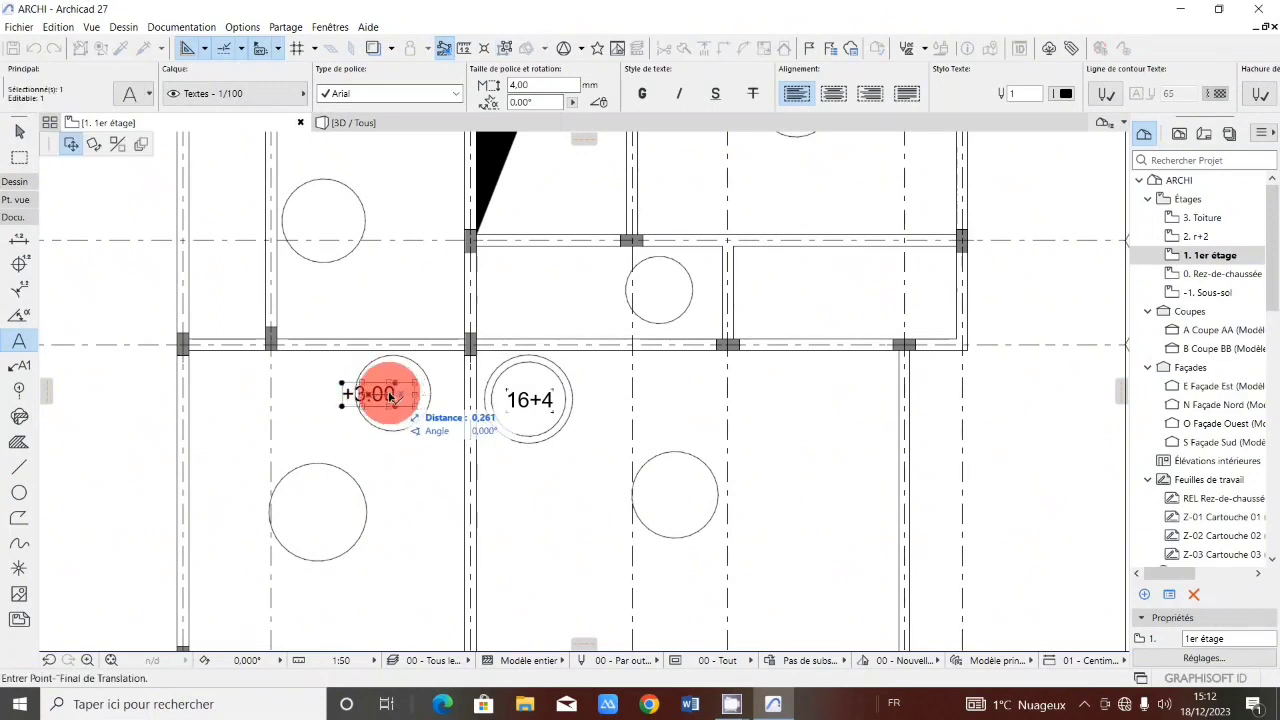
left_click(391, 397)
key("Escape")
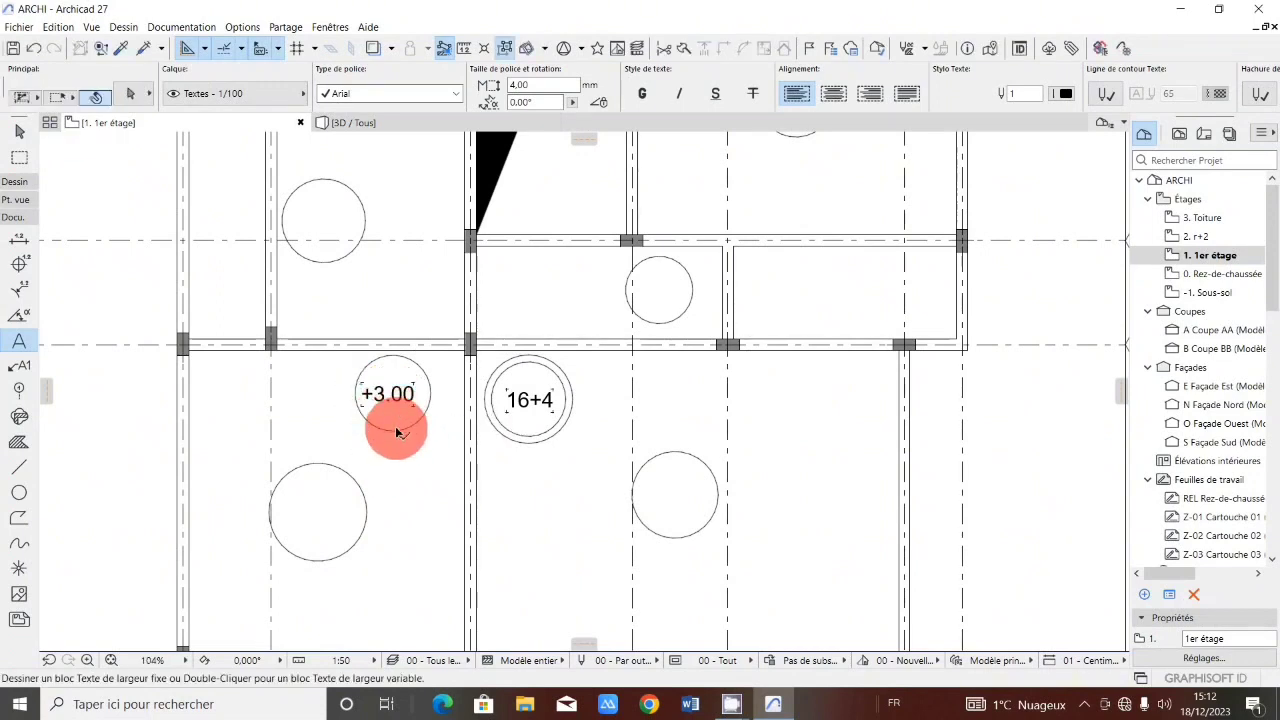
Move the +3.00 circle together with its label about 0.96 m to the left.
left_click(397, 432)
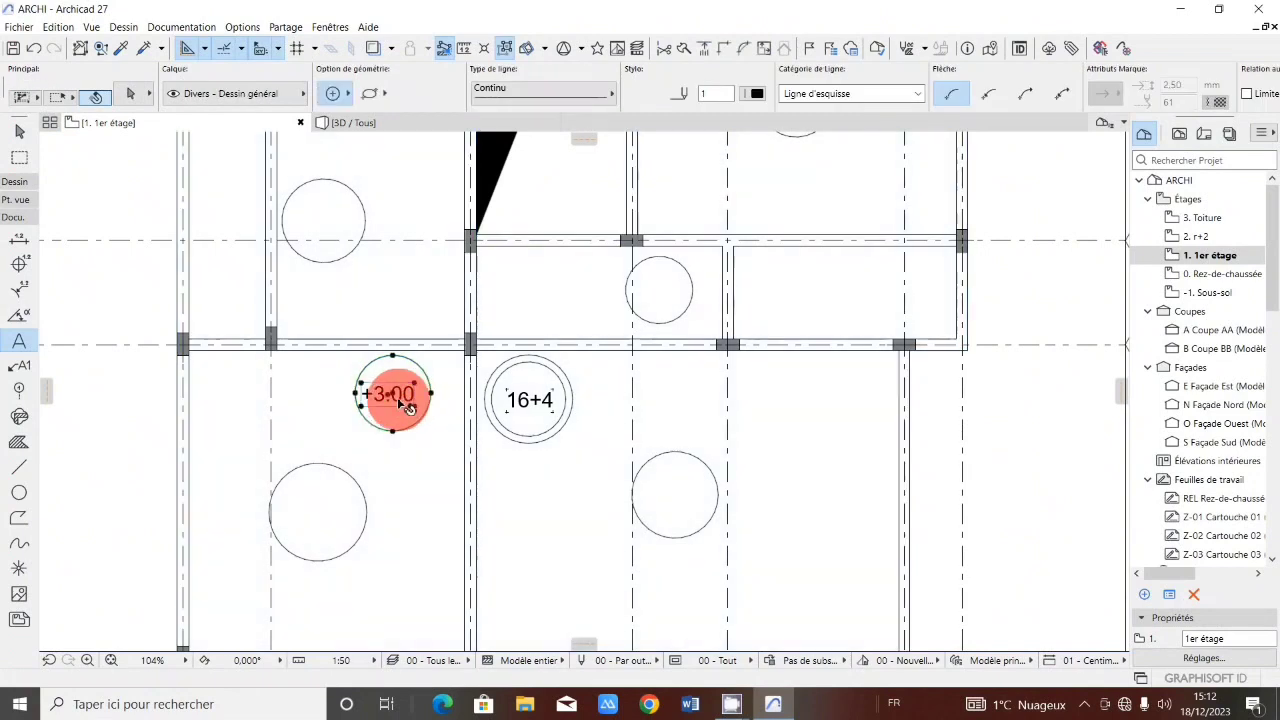
left_click(390, 397, "shift")
left_click_drag(389, 394, 318, 404)
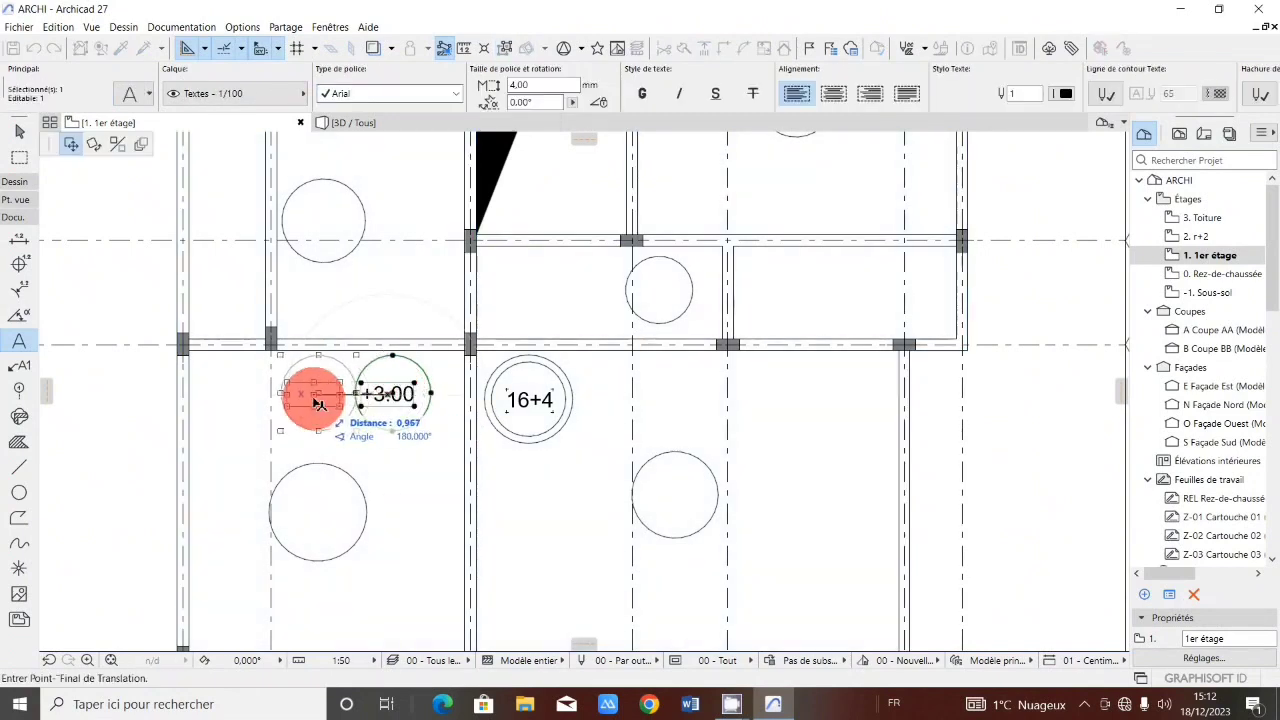
left_click(318, 404)
key("Escape")
Start the Line tool and set its geometry to a single straight line.
scroll(414, 374, "down", 3)
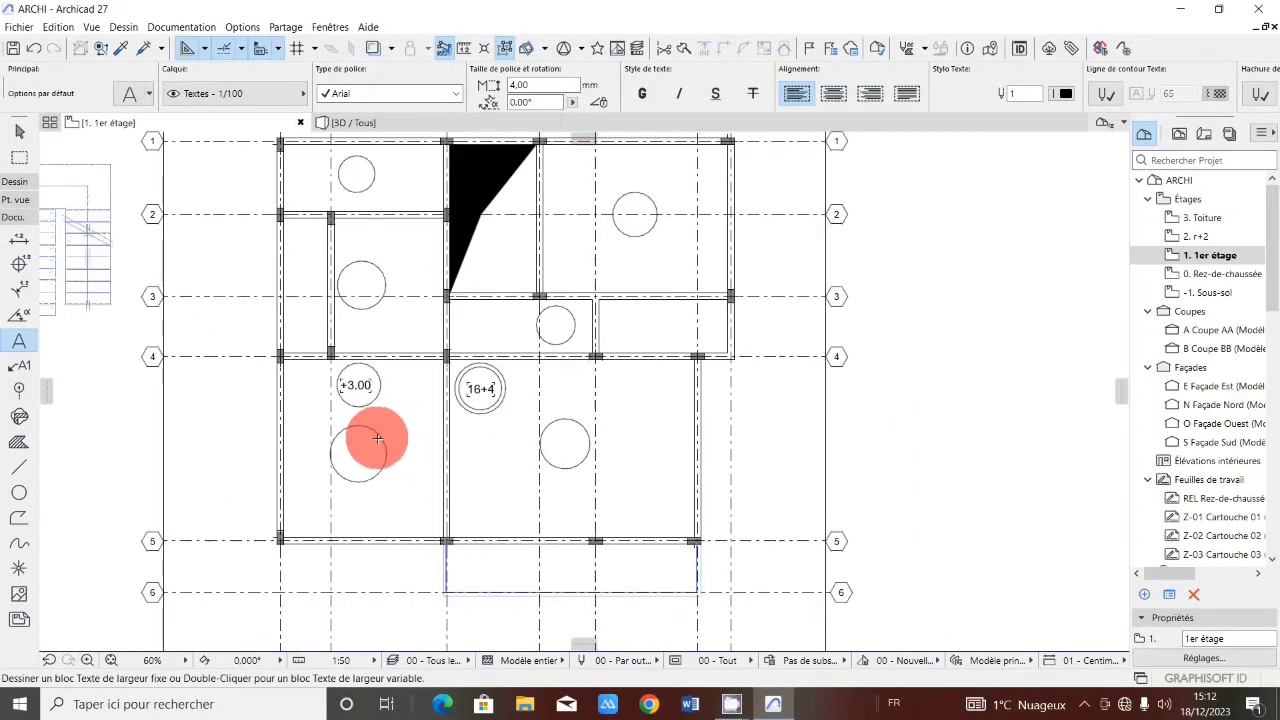
scroll(377, 438, "up", 1)
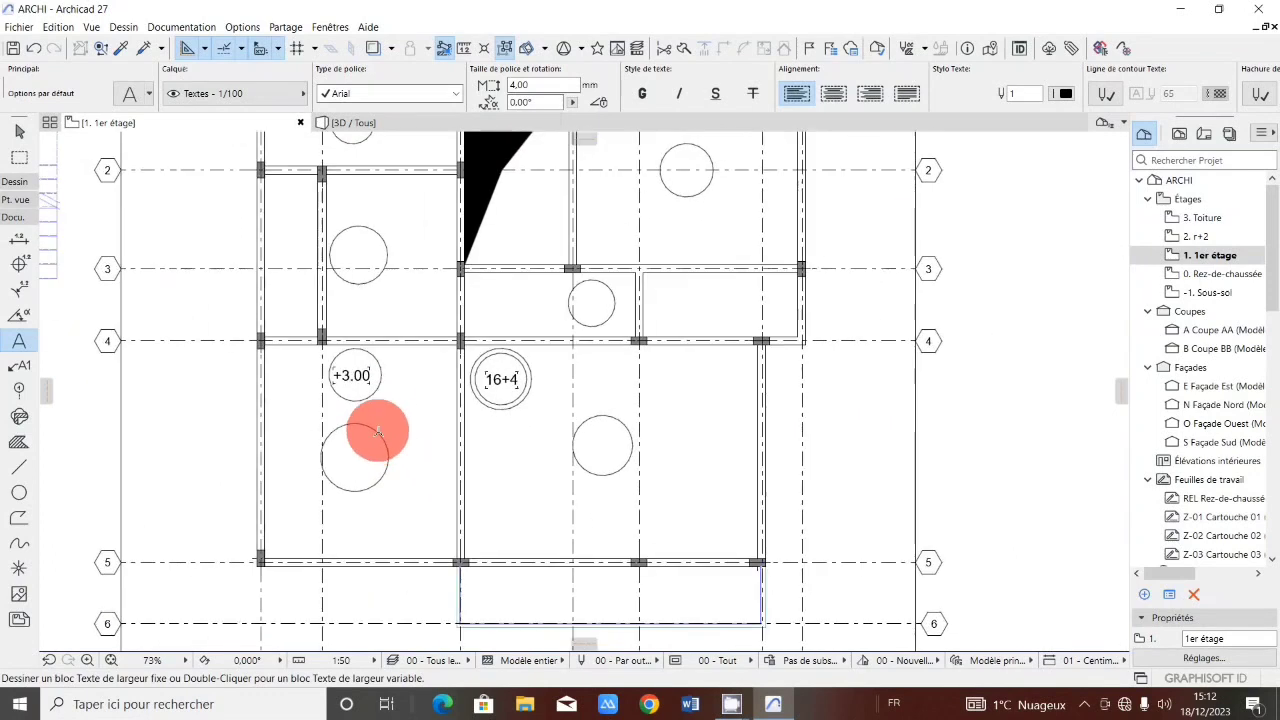
left_click(17, 468)
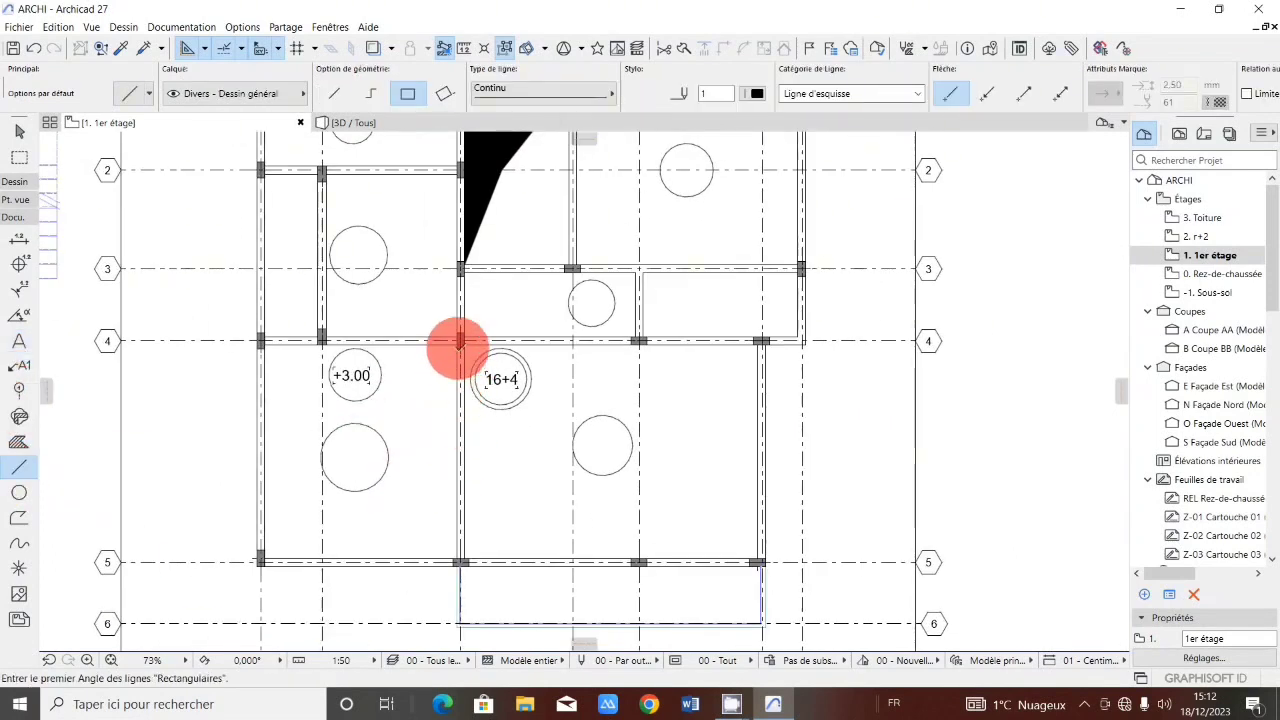
mouse_move(459, 341)
left_mouse_down()
mouse_move(407, 491)
mouse_move(338, 200)
mouse_move(340, 121)
left_mouse_up()
left_click(336, 101)
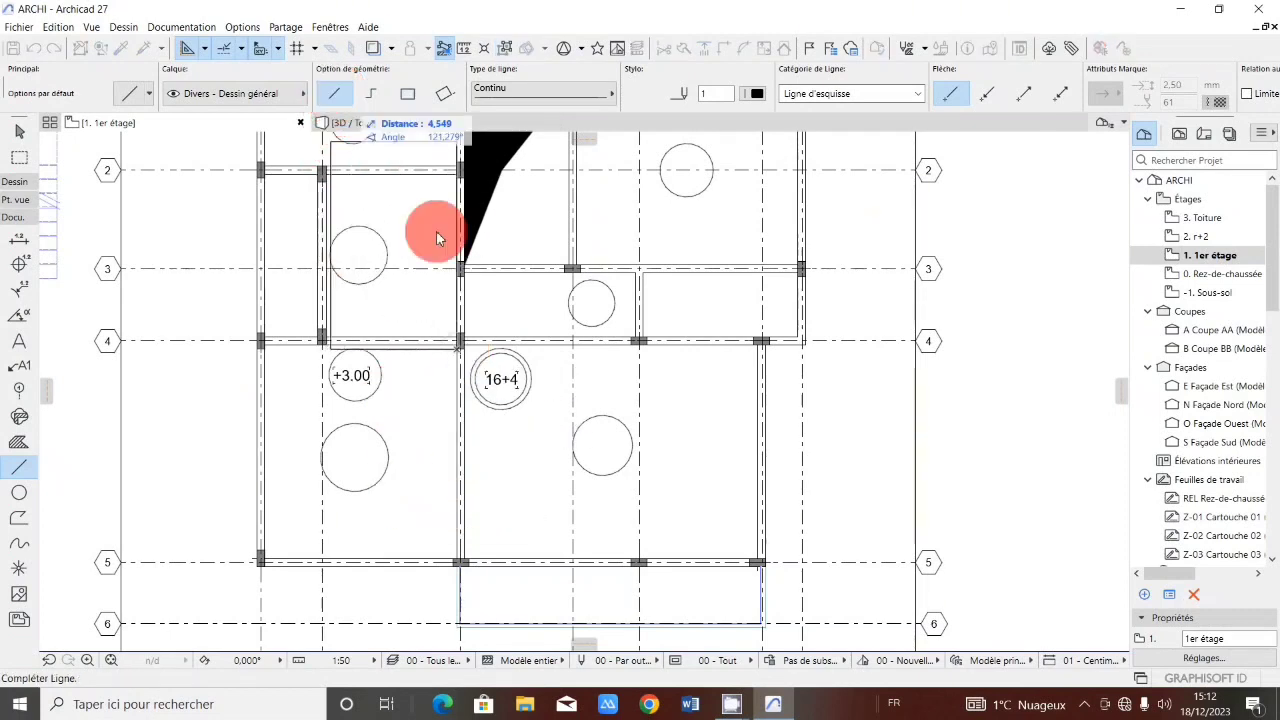
scroll(438, 355, "up", 2)
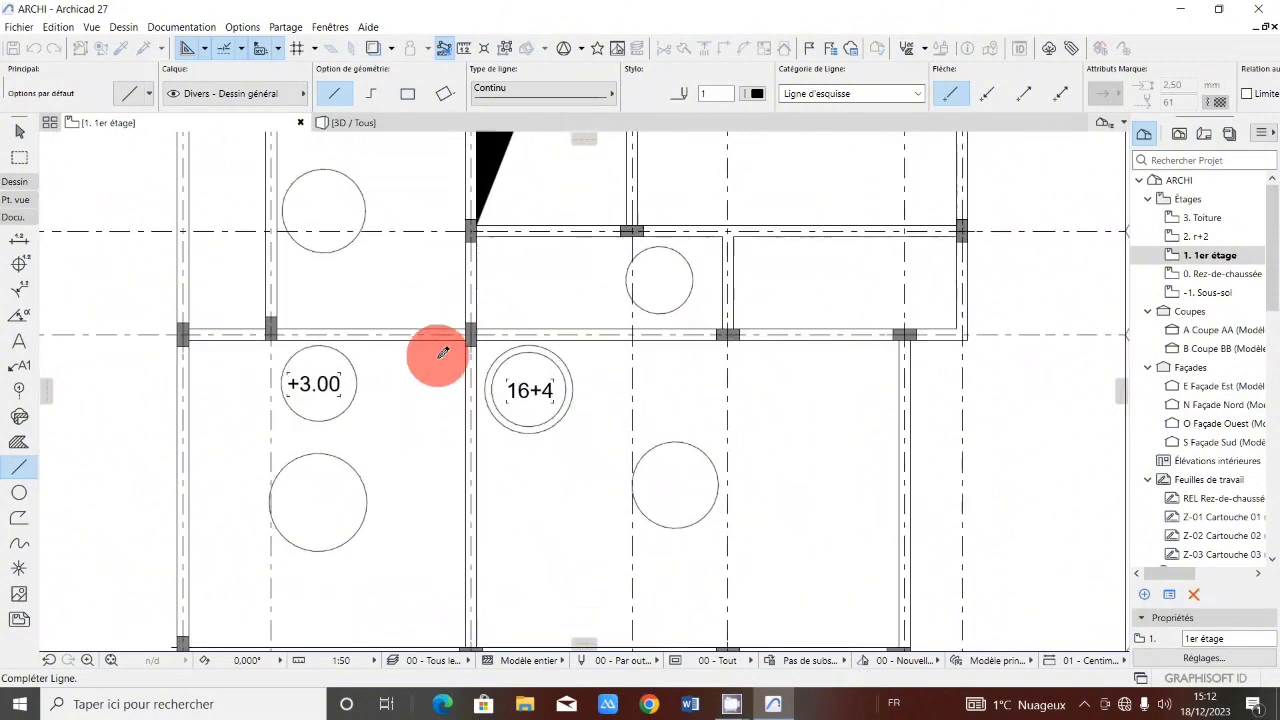
key("Escape")
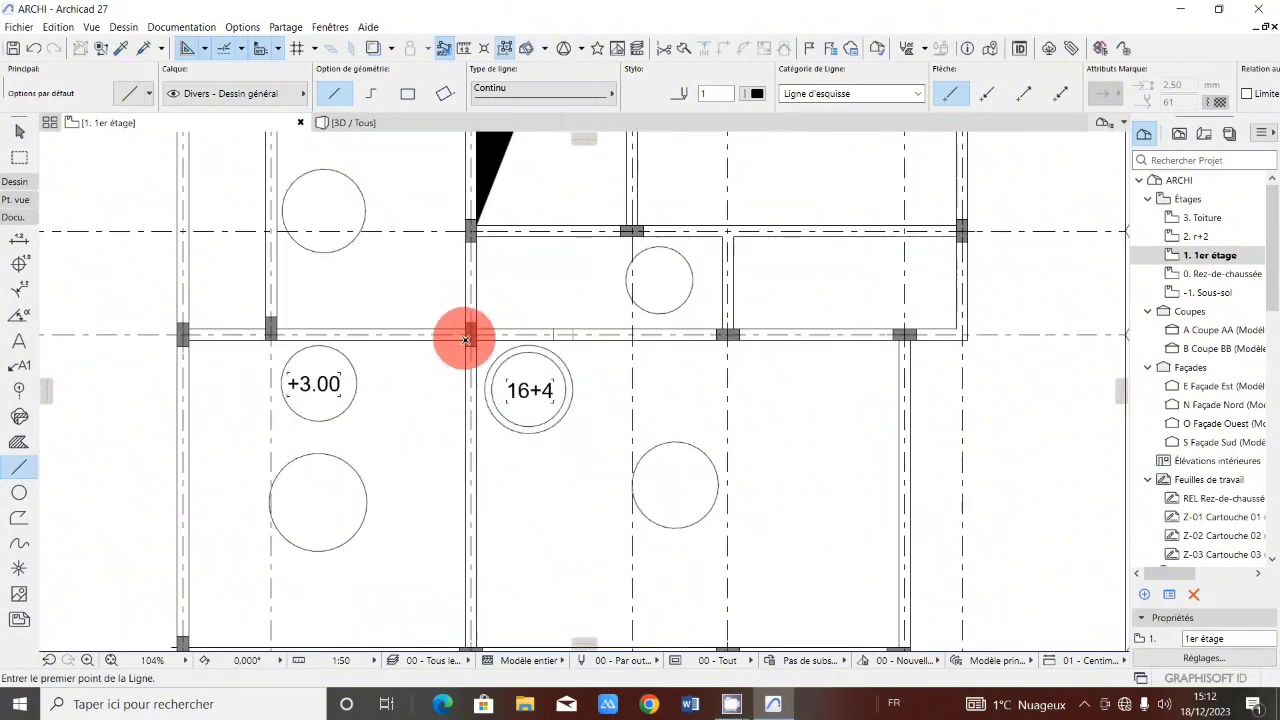
Draw a line from the column at axis III and grid line 4 down to the edge of the large circle below.
left_click(465, 340)
key("Escape")
scroll(451, 320, "up", 7)
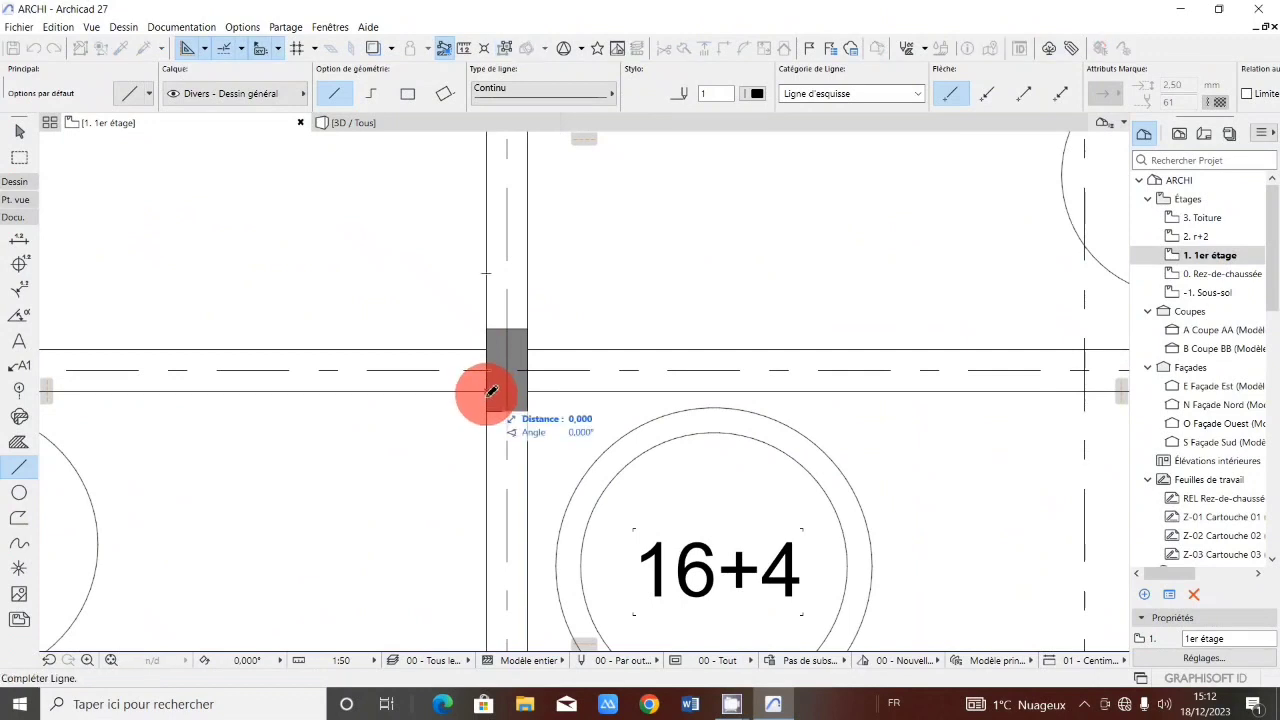
scroll(471, 497, "down", 10)
scroll(434, 497, "up", 3)
scroll(447, 485, "up", 3)
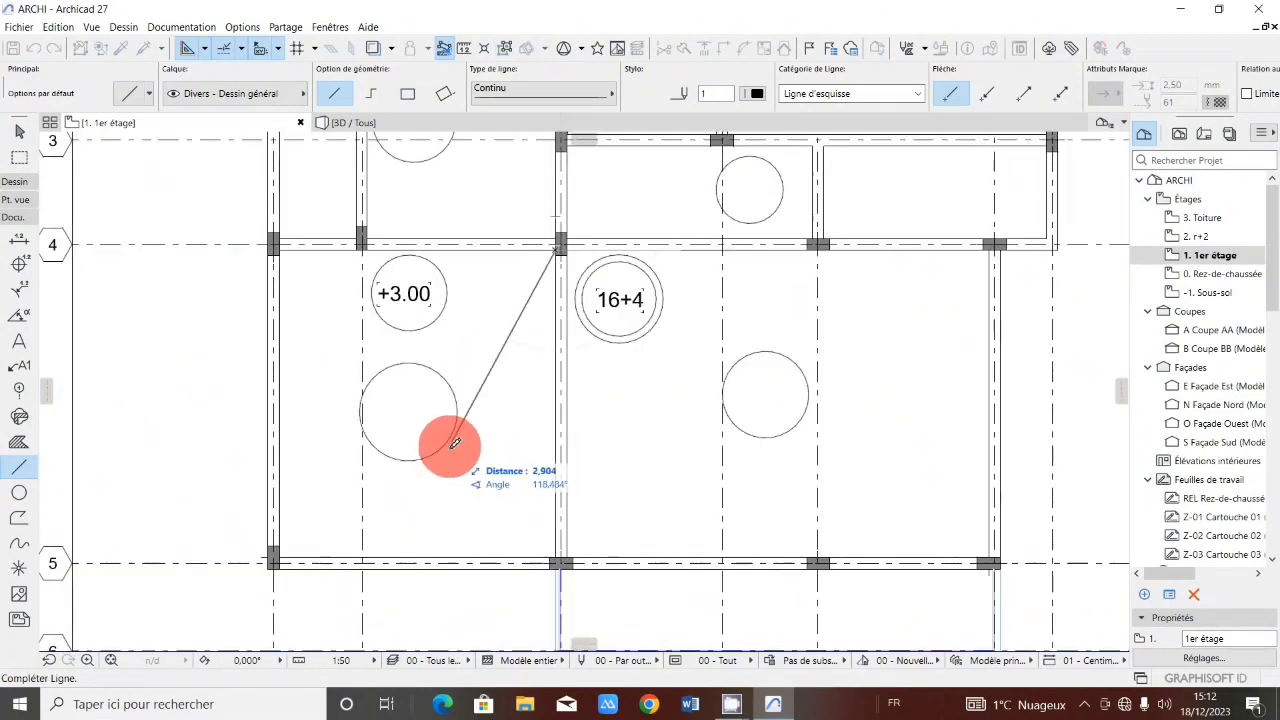
scroll(455, 434, "up", 5)
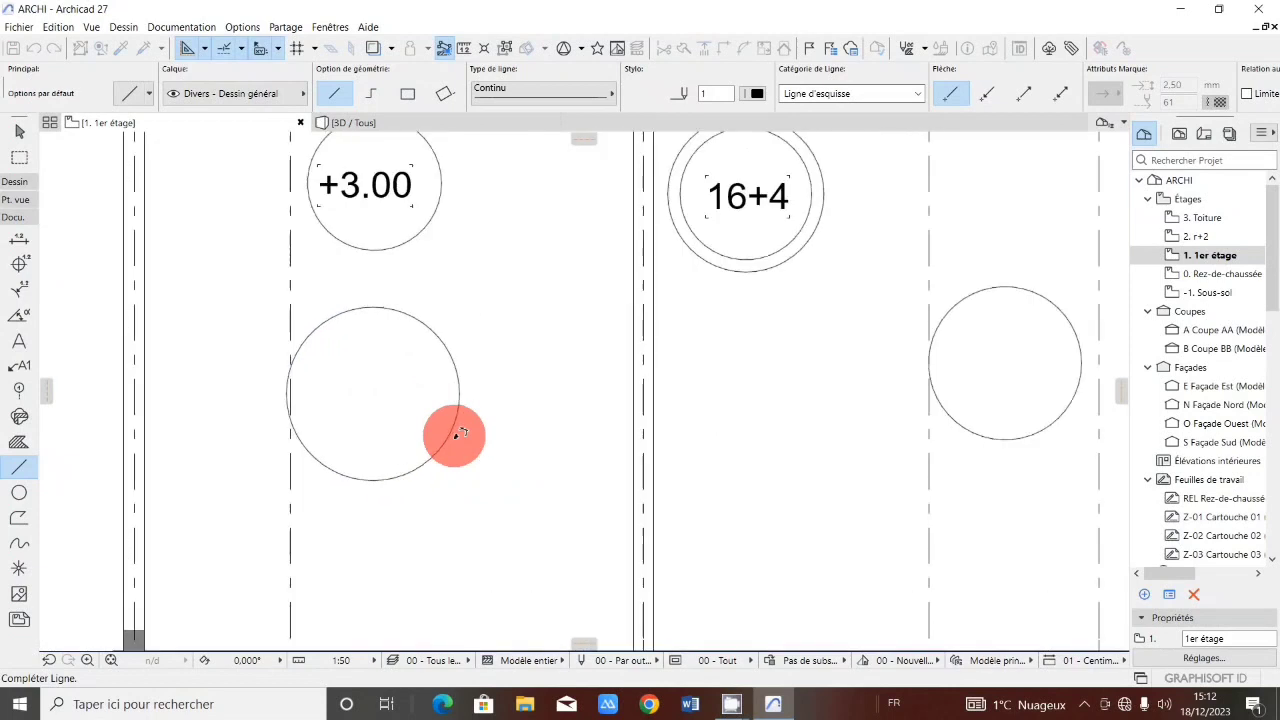
left_click(463, 412)
Draw a line from the opposite side of that circle down to the column at grid line 5.
scroll(463, 412, "down", 4)
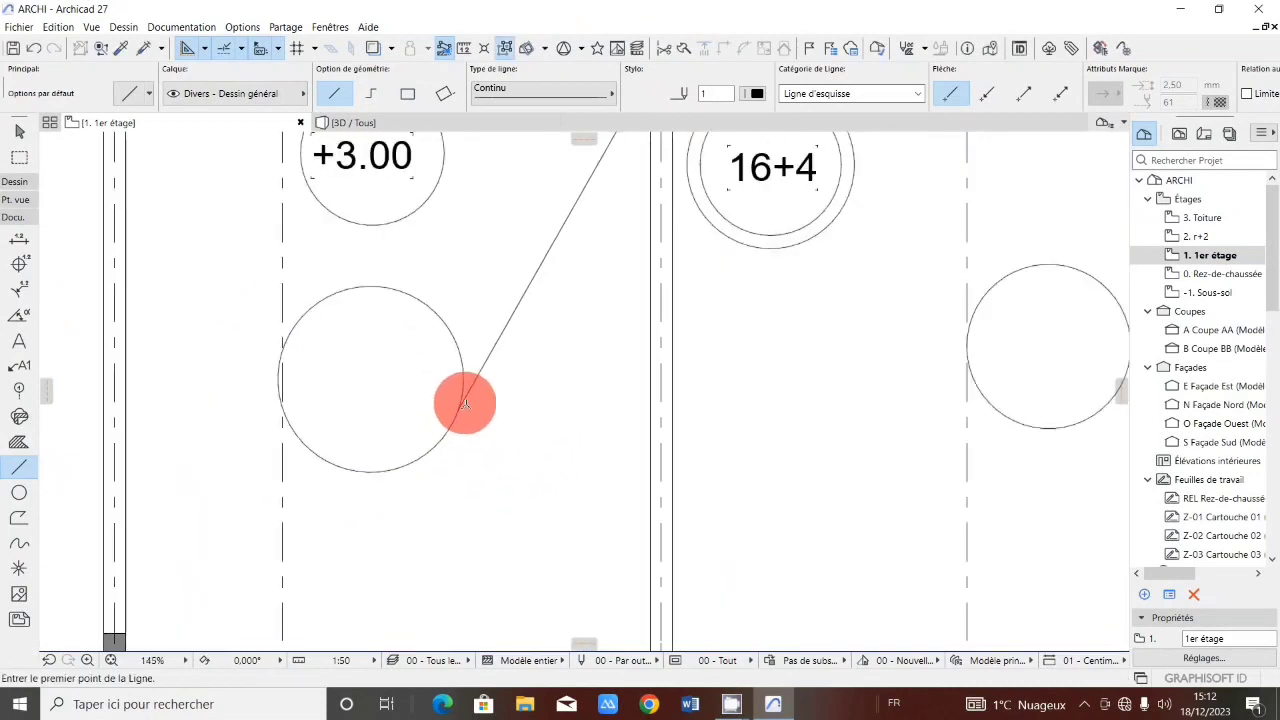
scroll(344, 369, "up", 4)
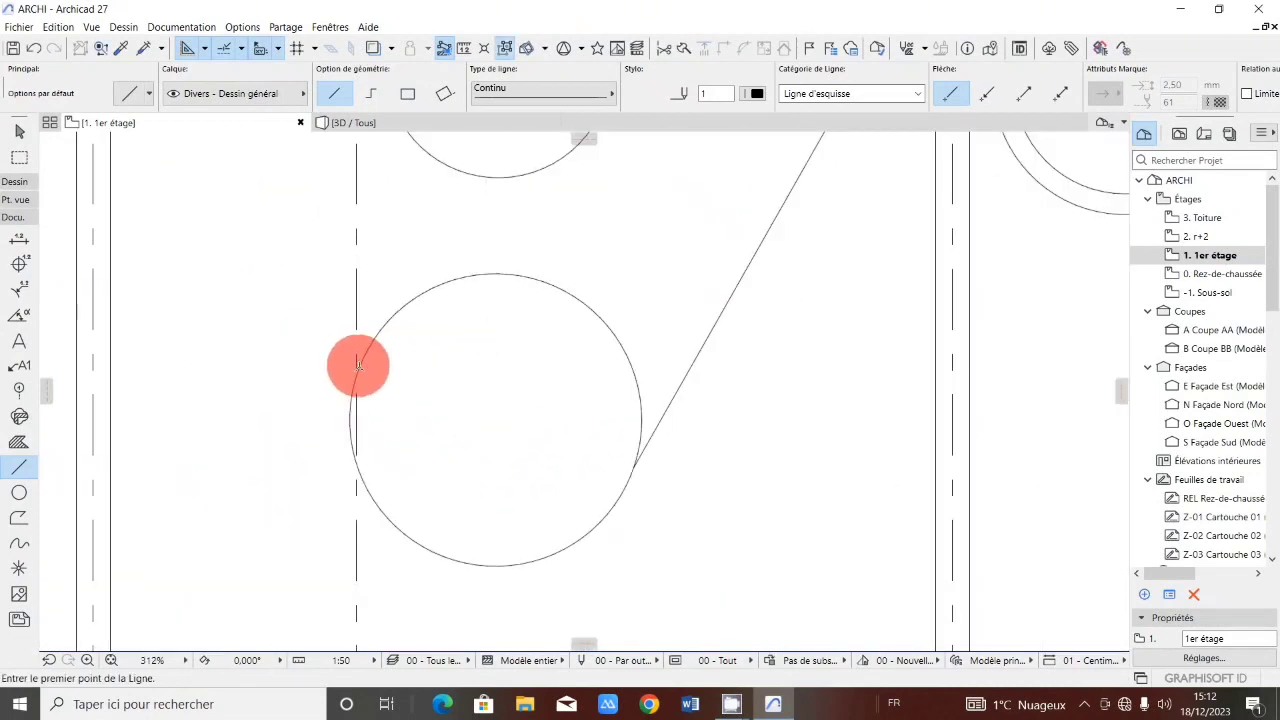
scroll(362, 363, "down", 5)
scroll(300, 505, "up", 3)
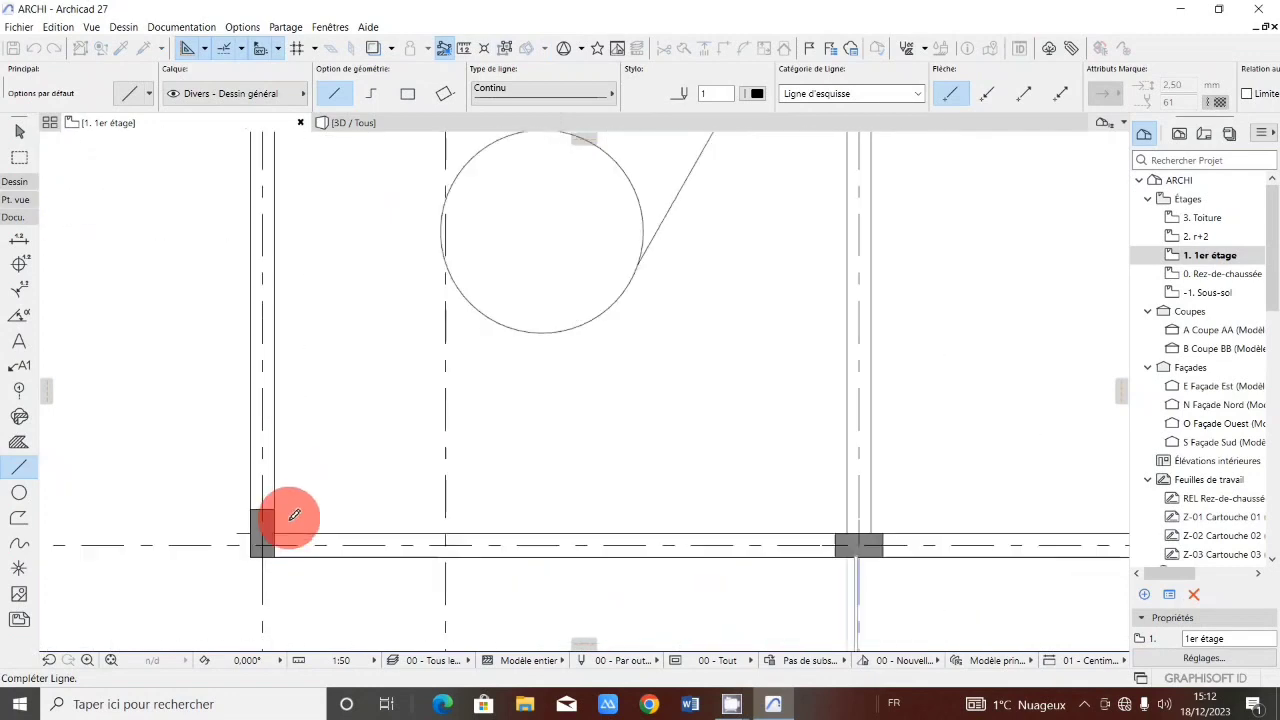
left_click(281, 528)
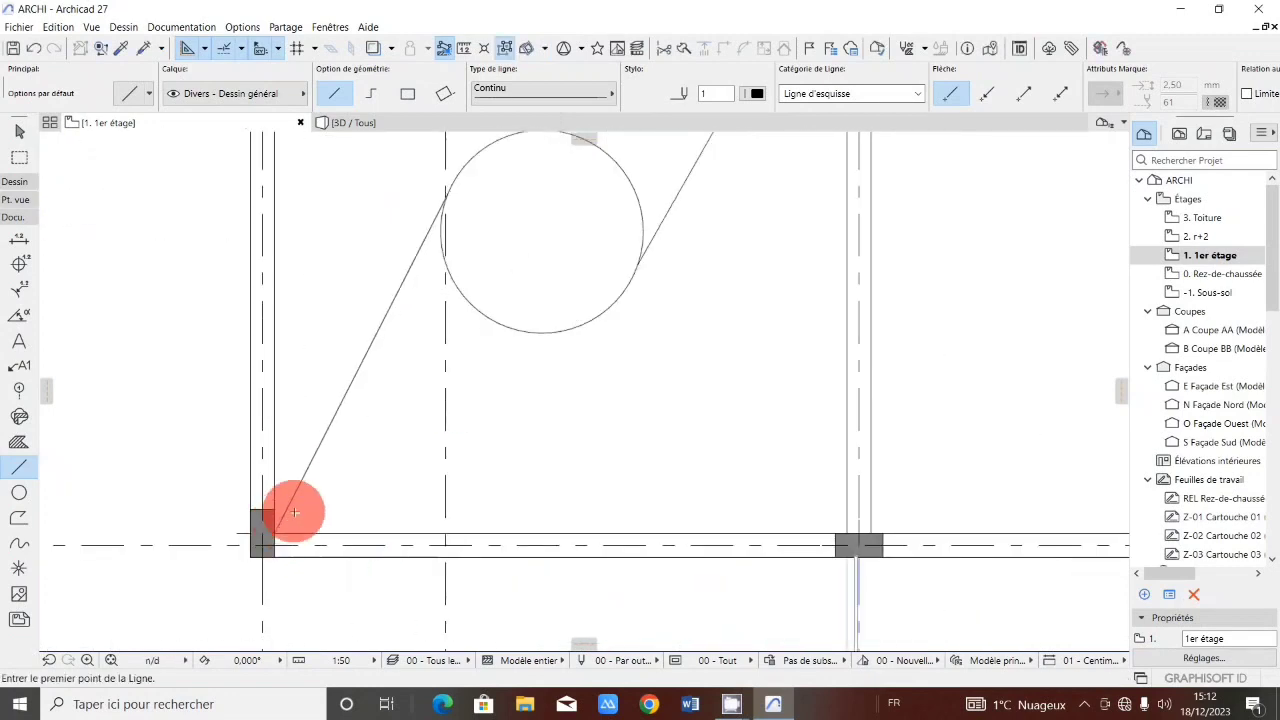
scroll(300, 500, "down", 7)
scroll(591, 331, "up", 3)
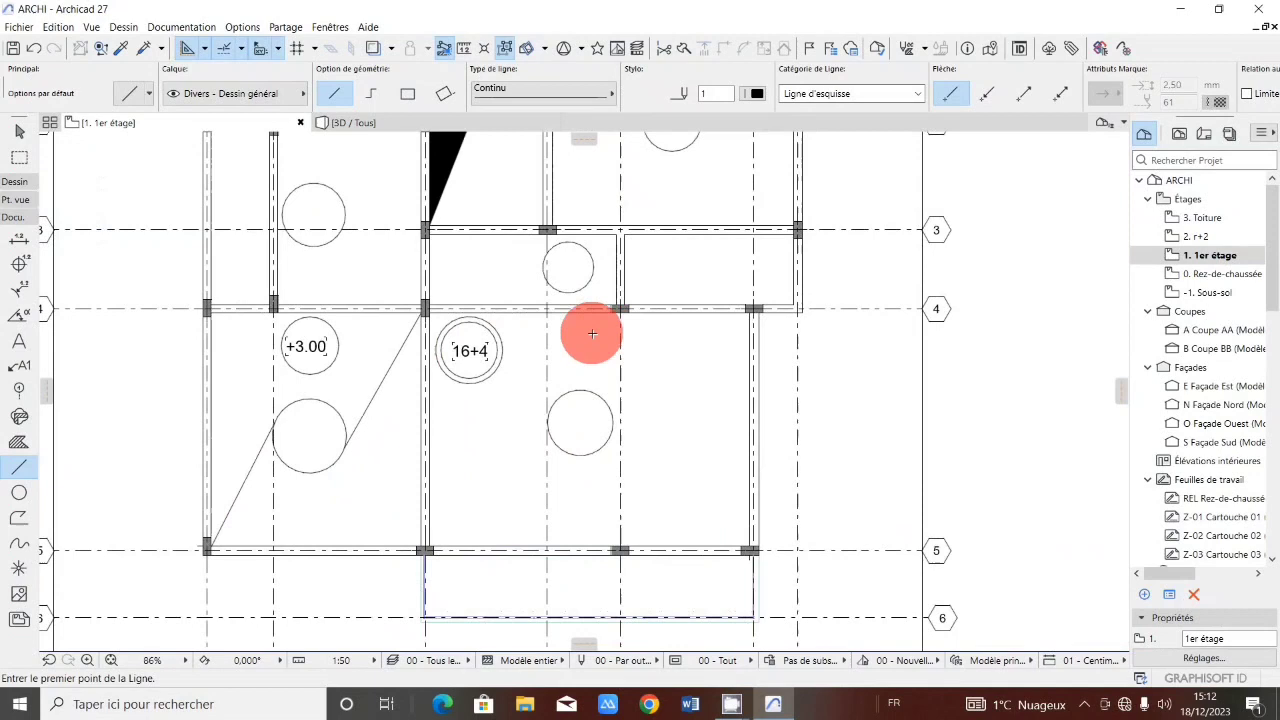
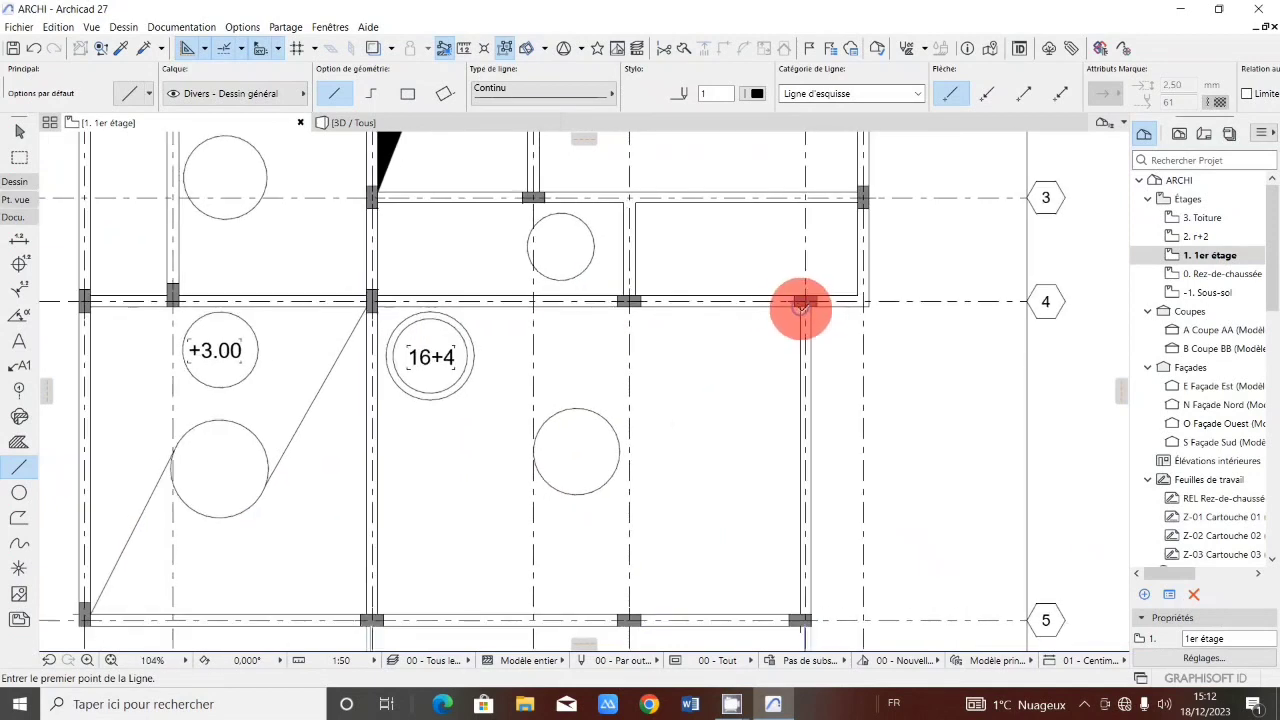
Draw a line from the column on grid line 4 at the bay's right side down to the top of the large circle below it.
left_click(801, 305)
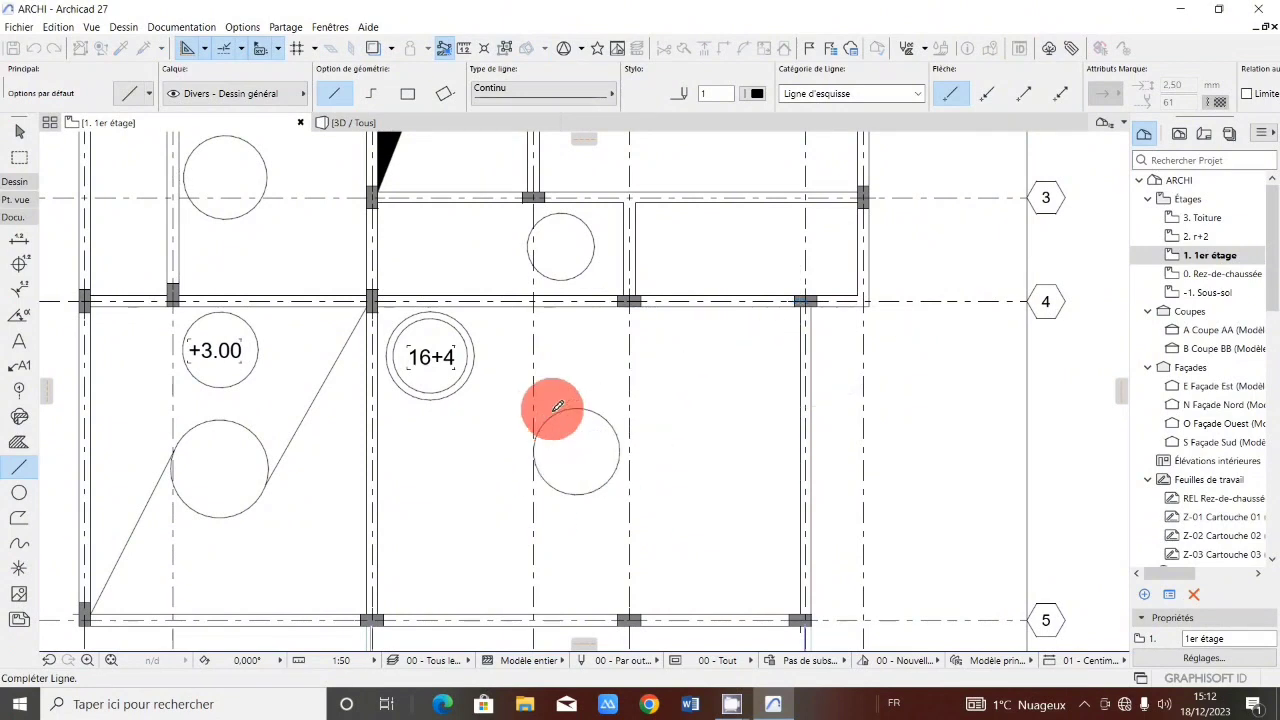
scroll(557, 406, "up", 5)
left_click(578, 412)
Draw a line from that circle's lower right edge down to the column at axis III on grid line 5.
scroll(600, 400, "down", 5)
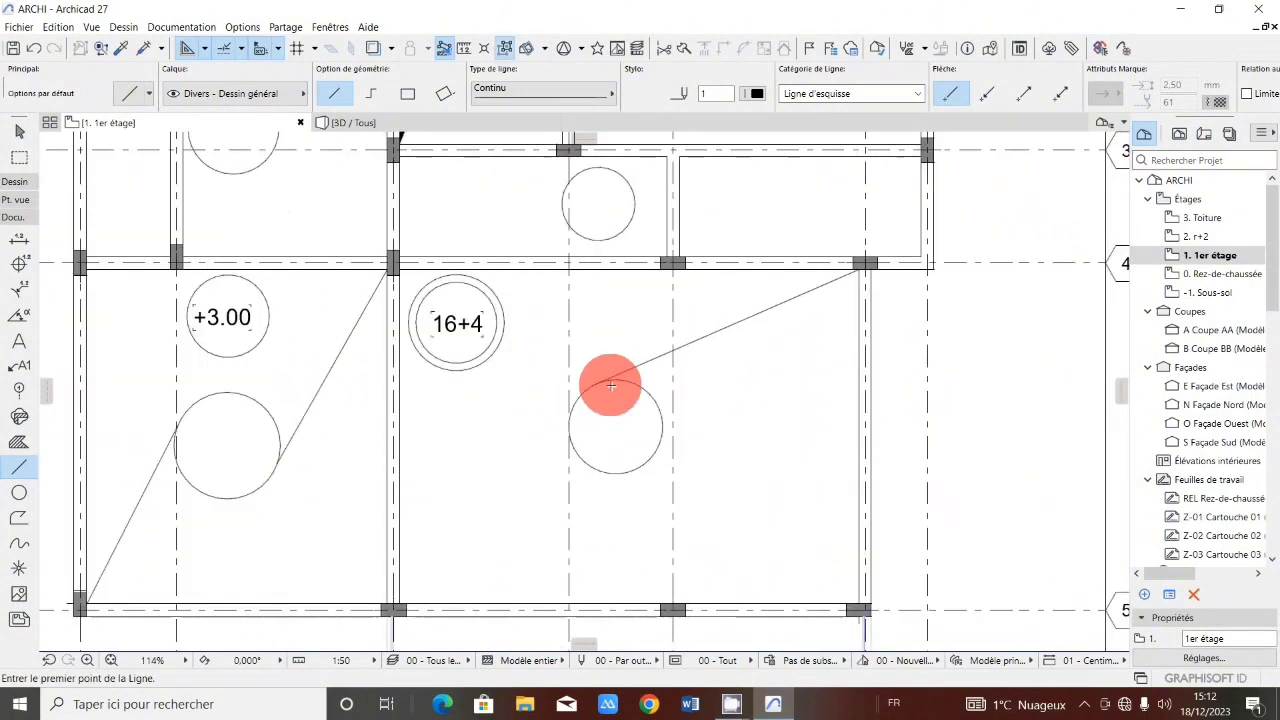
scroll(656, 408, "up", 3)
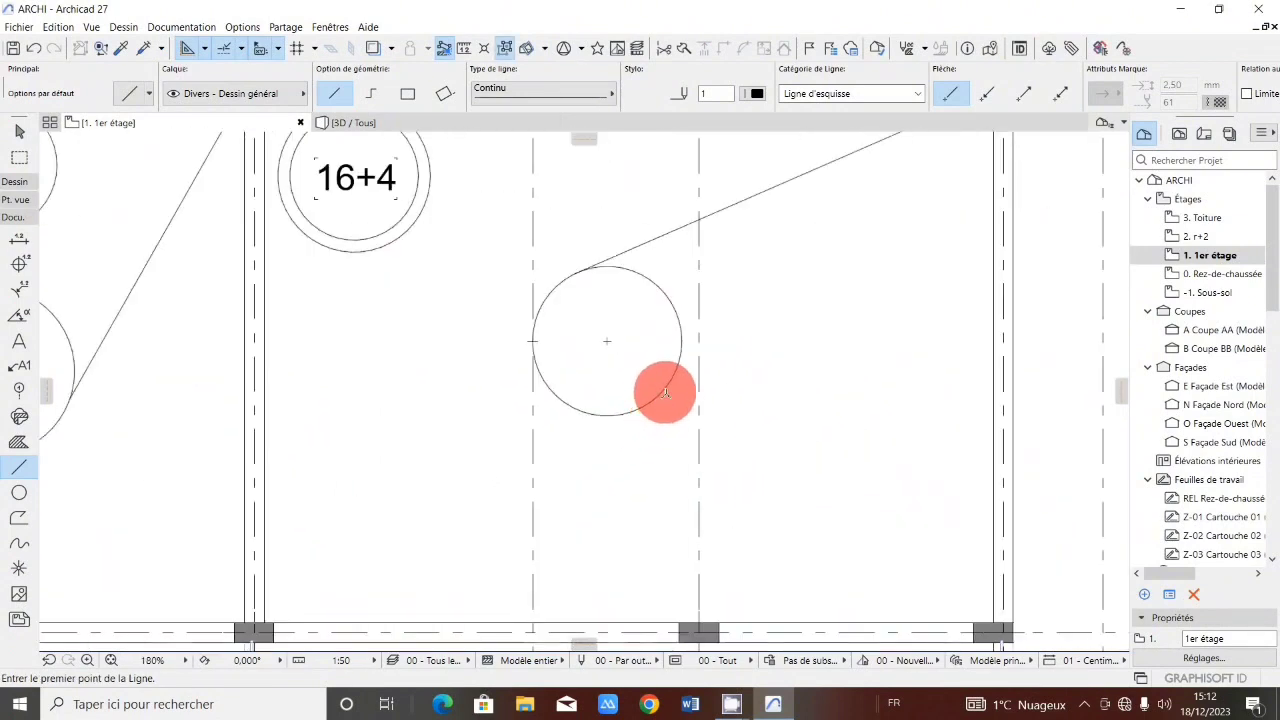
left_click(665, 392)
scroll(651, 417, "down", 4)
scroll(566, 491, "up", 4)
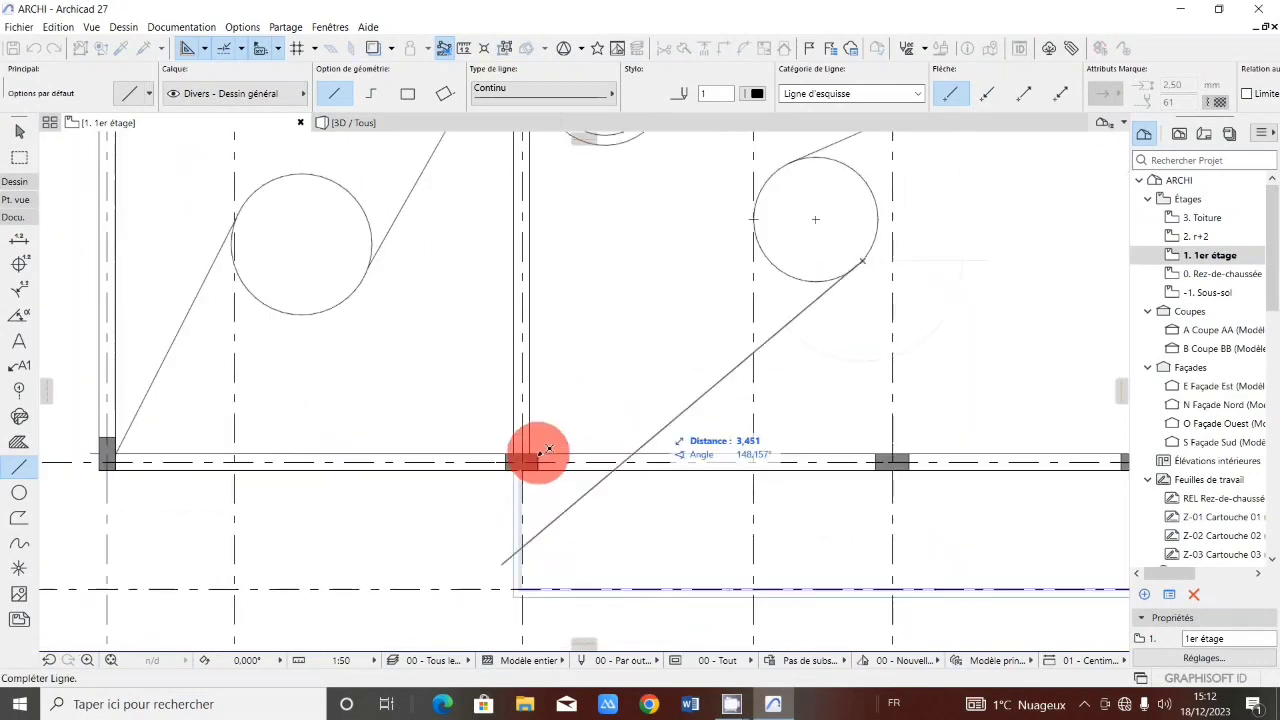
left_click(535, 450)
Draw a line from the column at the right end of grid line 3 to the small circle between grid lines 3 and 4.
scroll(560, 443, "down", 4)
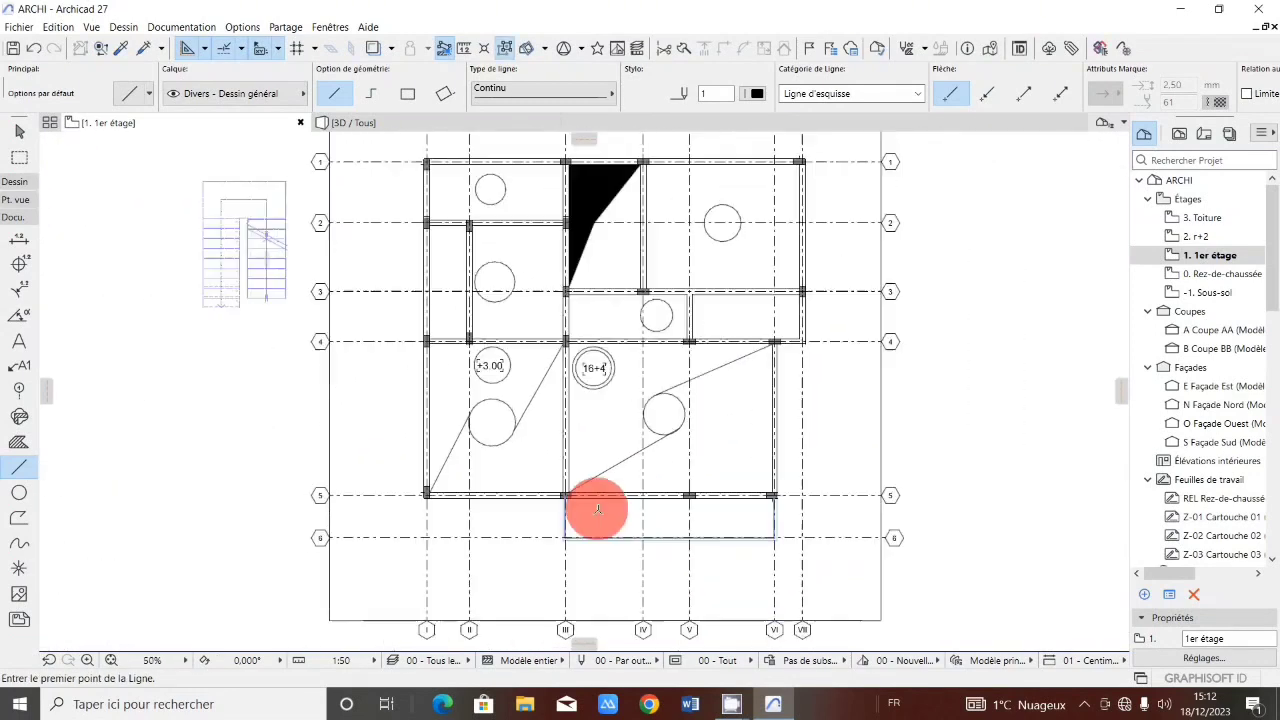
scroll(670, 310, "up", 1)
scroll(670, 310, "up", 3)
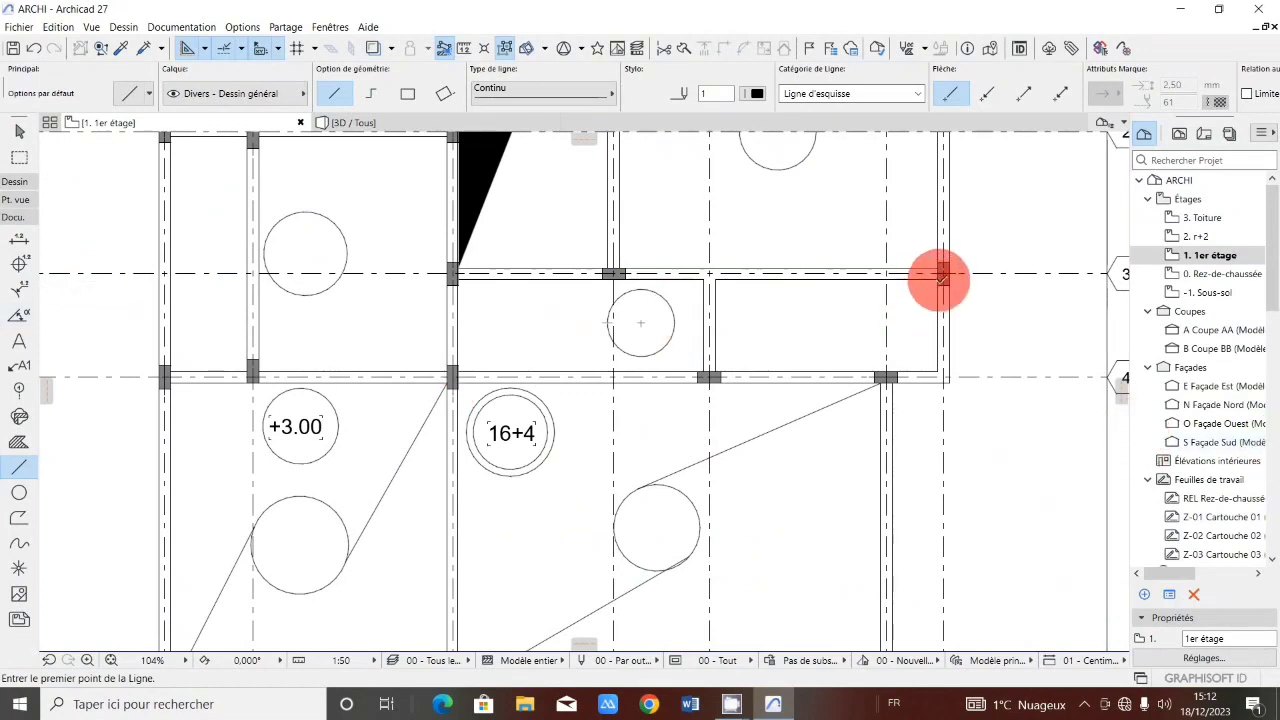
left_click(940, 277)
scroll(662, 353, "up", 5)
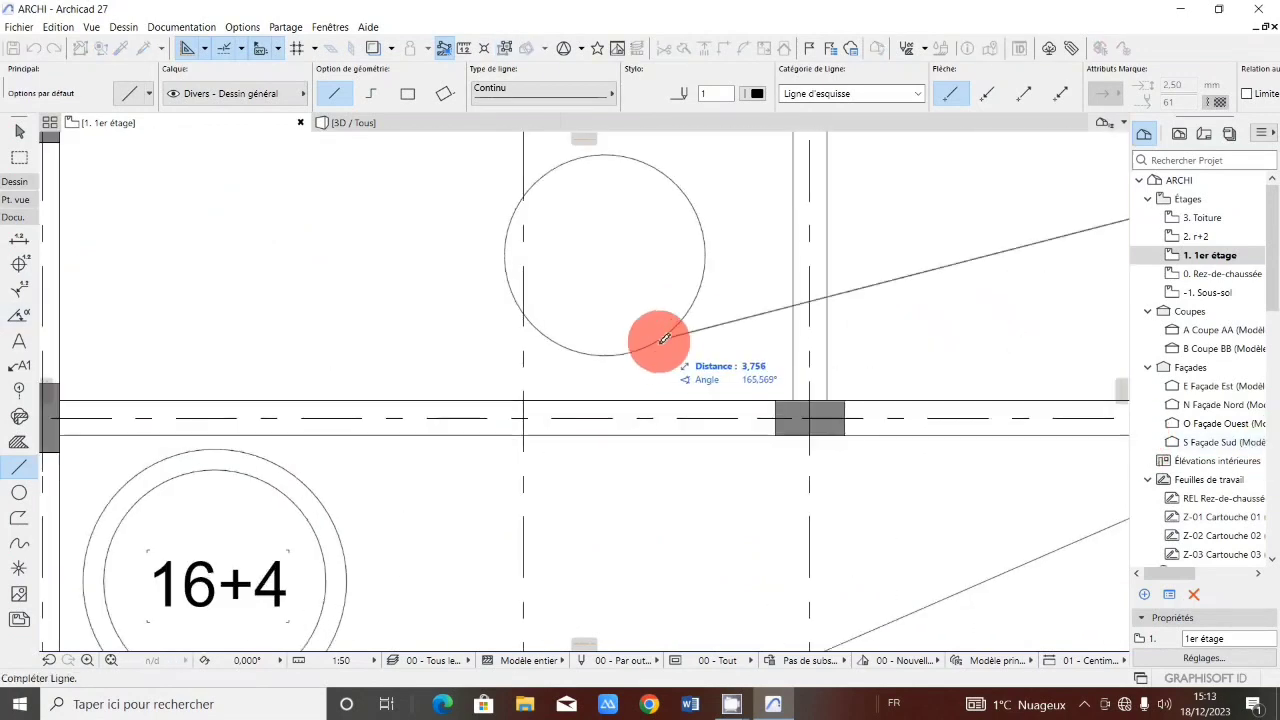
left_click(664, 340)
Draw a line from the top of that small circle to the column at axis III on grid line 4.
scroll(664, 340, "down", 4)
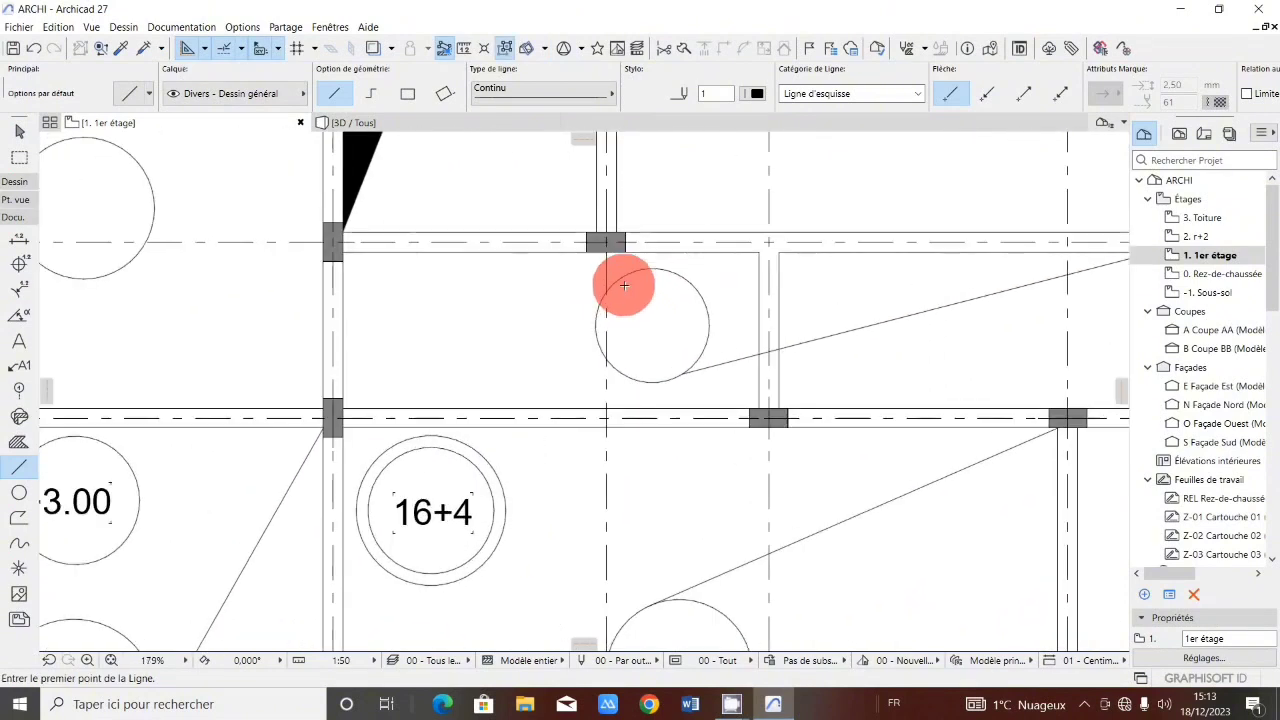
left_click(618, 278)
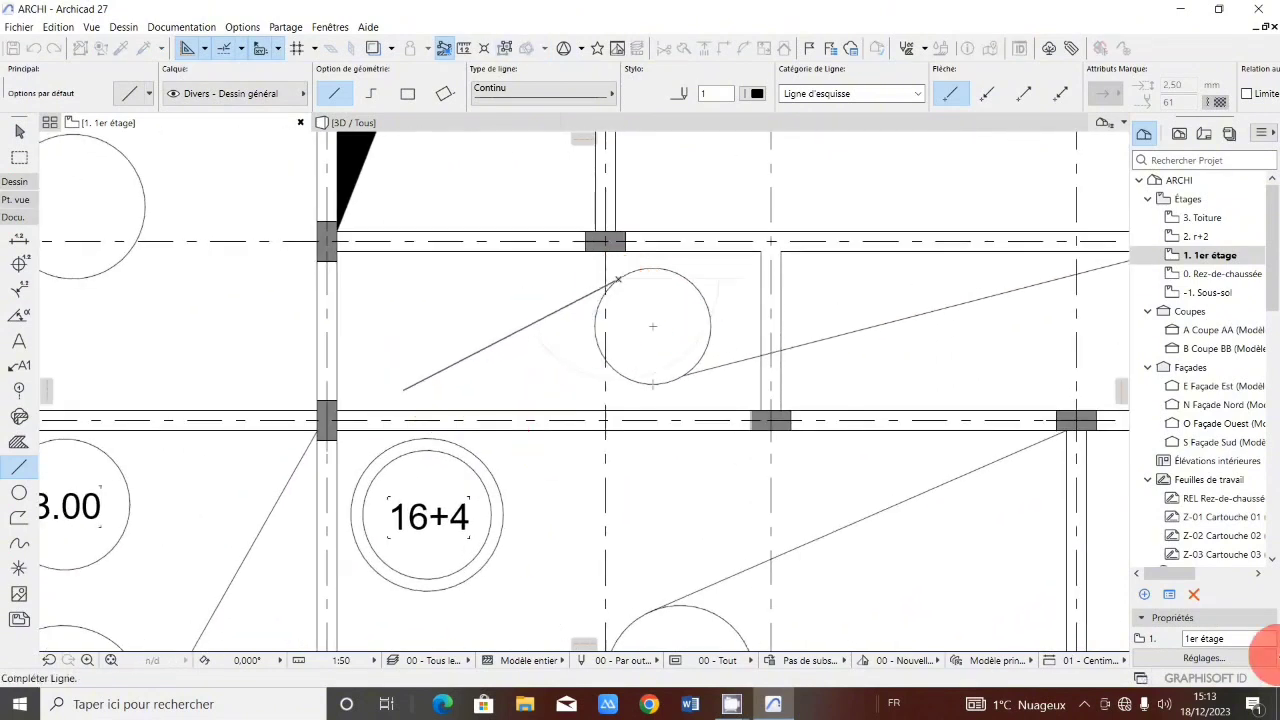
left_click(348, 408)
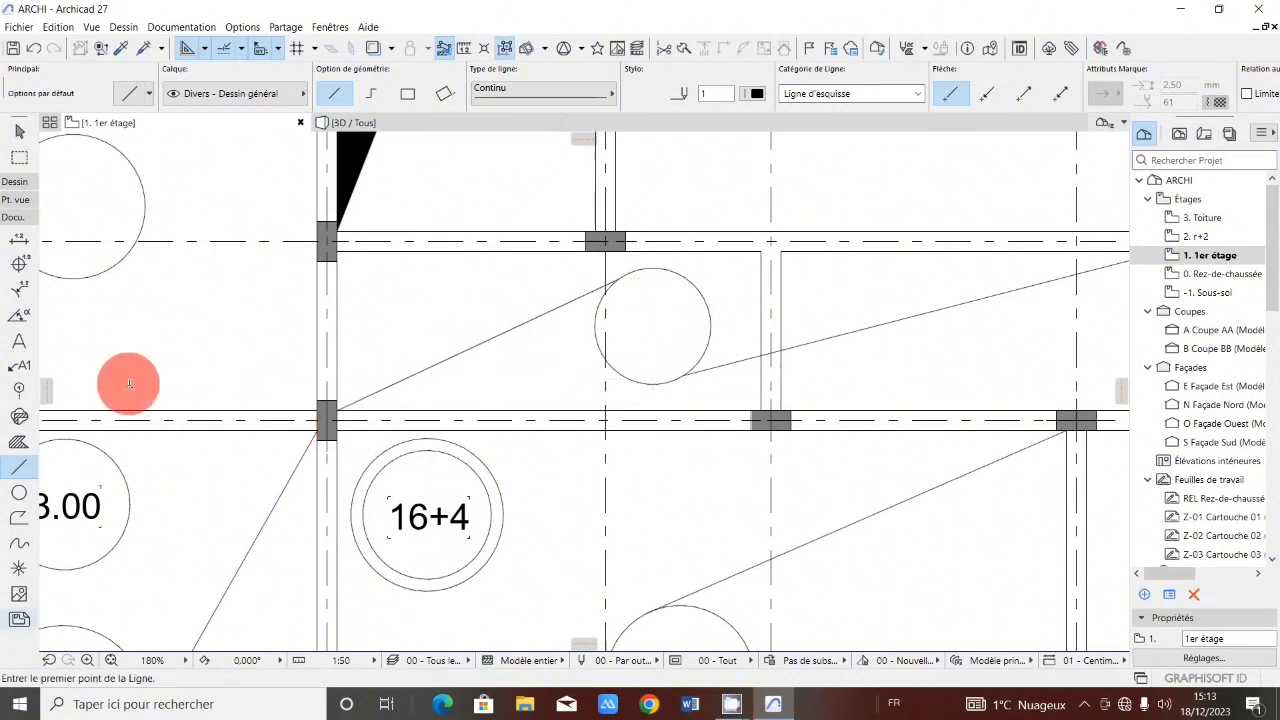
Draw a line from the column at the right end of grid line 1 to the circle on grid line 2.
scroll(531, 200, "down", 5)
scroll(729, 509, "down", 5)
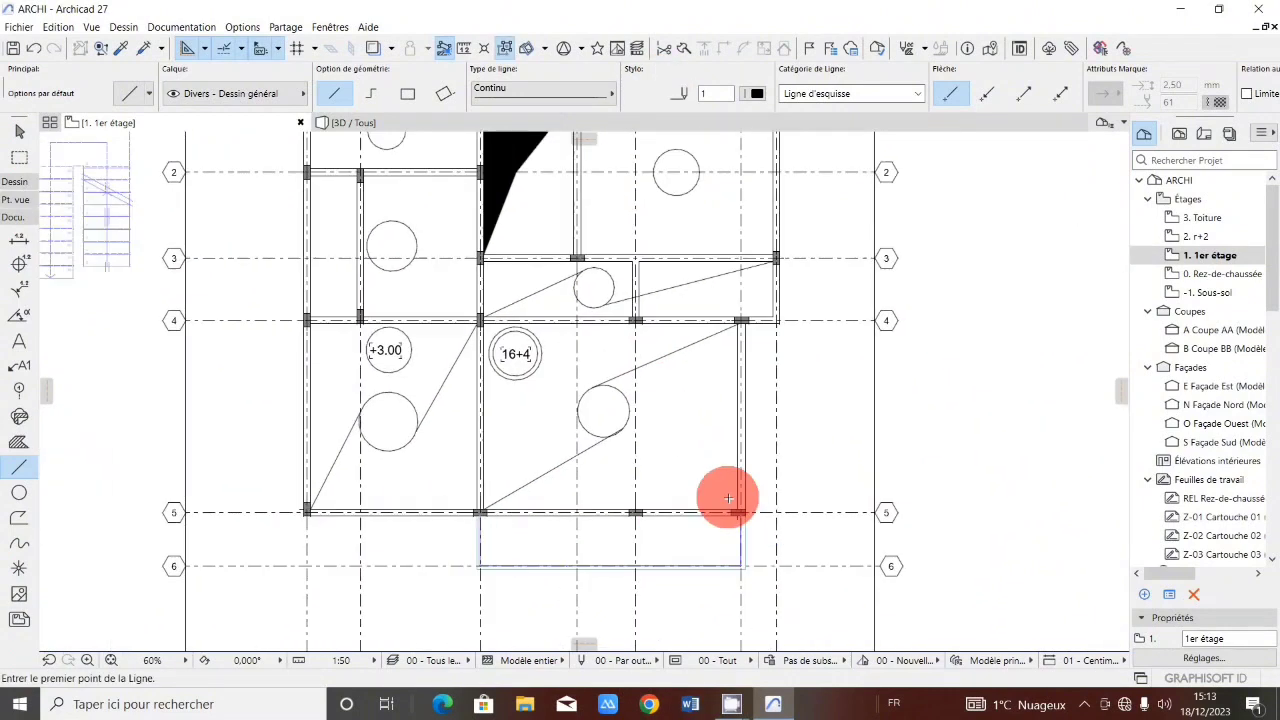
scroll(691, 246, "up", 5)
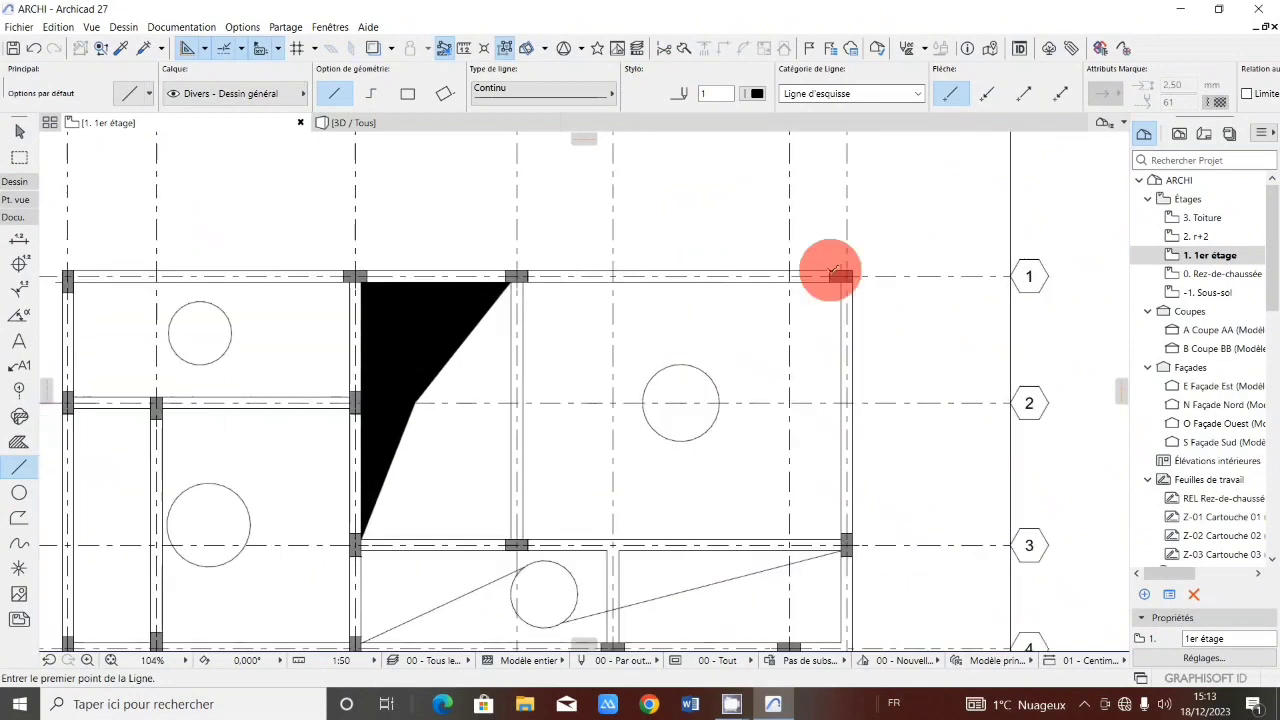
mouse_move(840, 280)
left_mouse_down()
mouse_move(757, 343)
mouse_move(657, 357)
mouse_move(668, 366)
left_mouse_up()
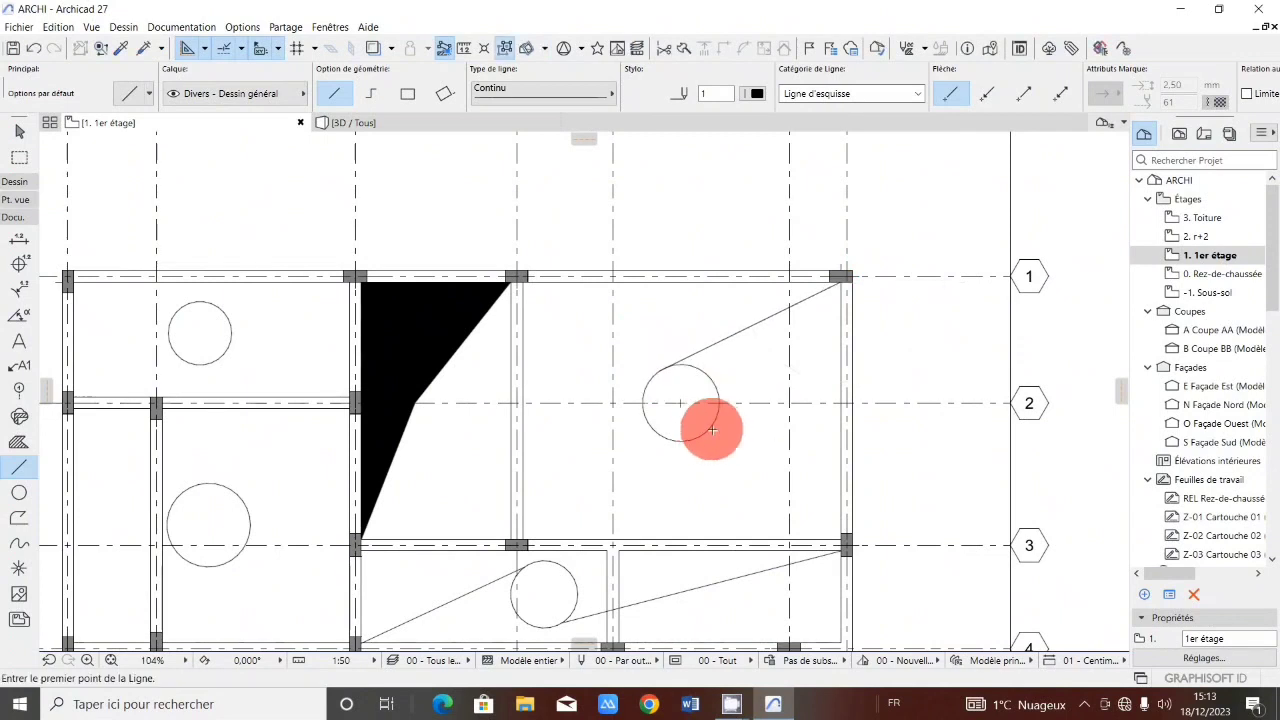
Draw a line from that circle's lower edge down to the column at axis IV on grid line 3.
left_click_drag(713, 428, 552, 539)
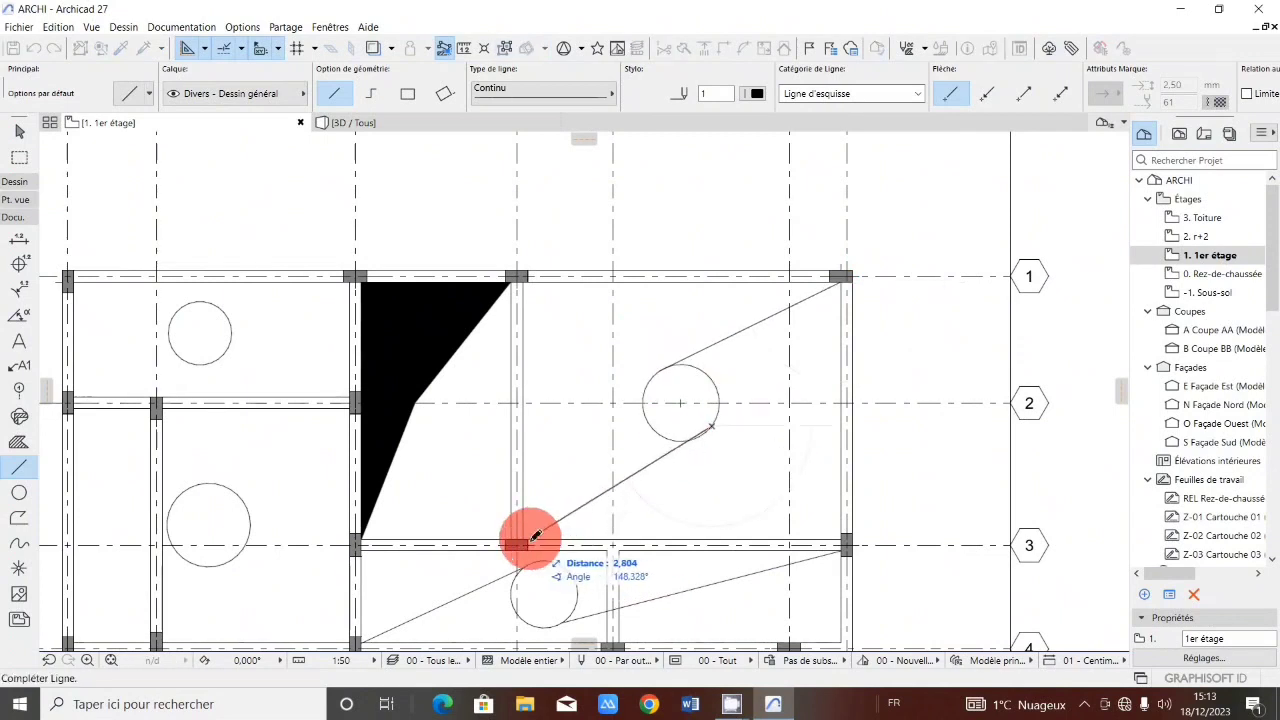
left_click_drag(527, 535, 703, 432)
scroll(710, 440, "up", 3)
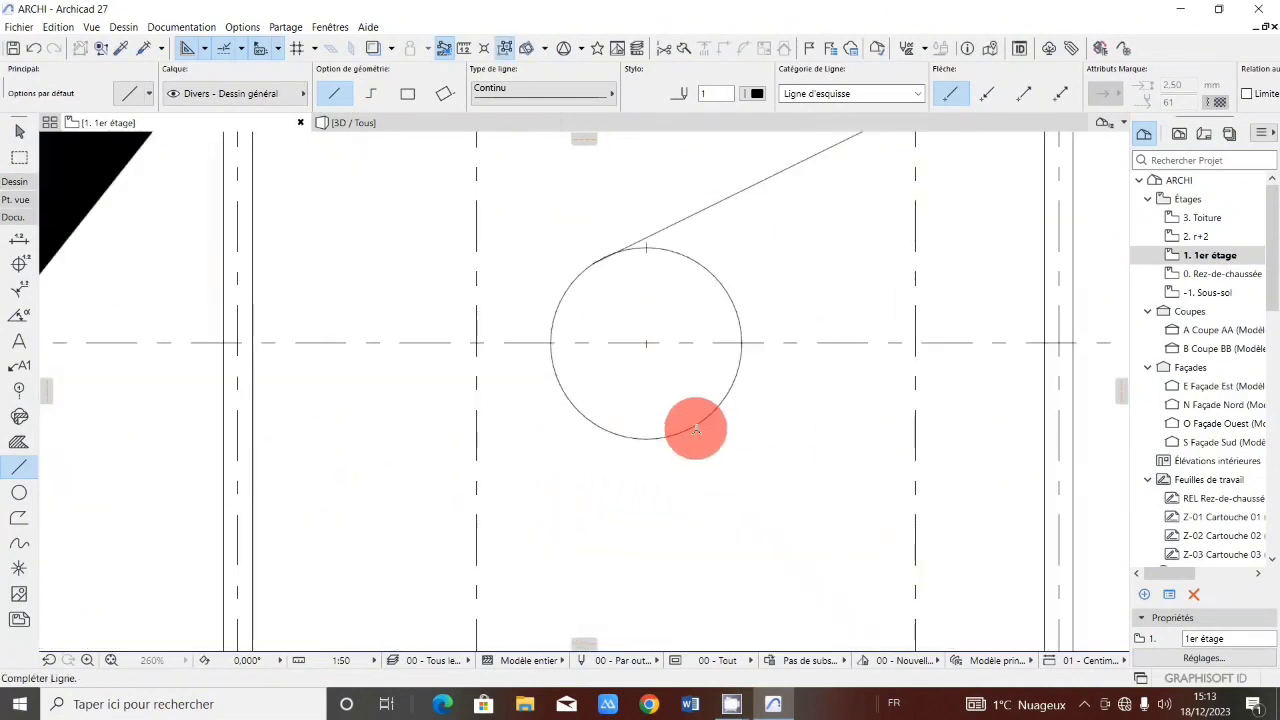
scroll(726, 386, "down", 3)
scroll(549, 486, "up", 4)
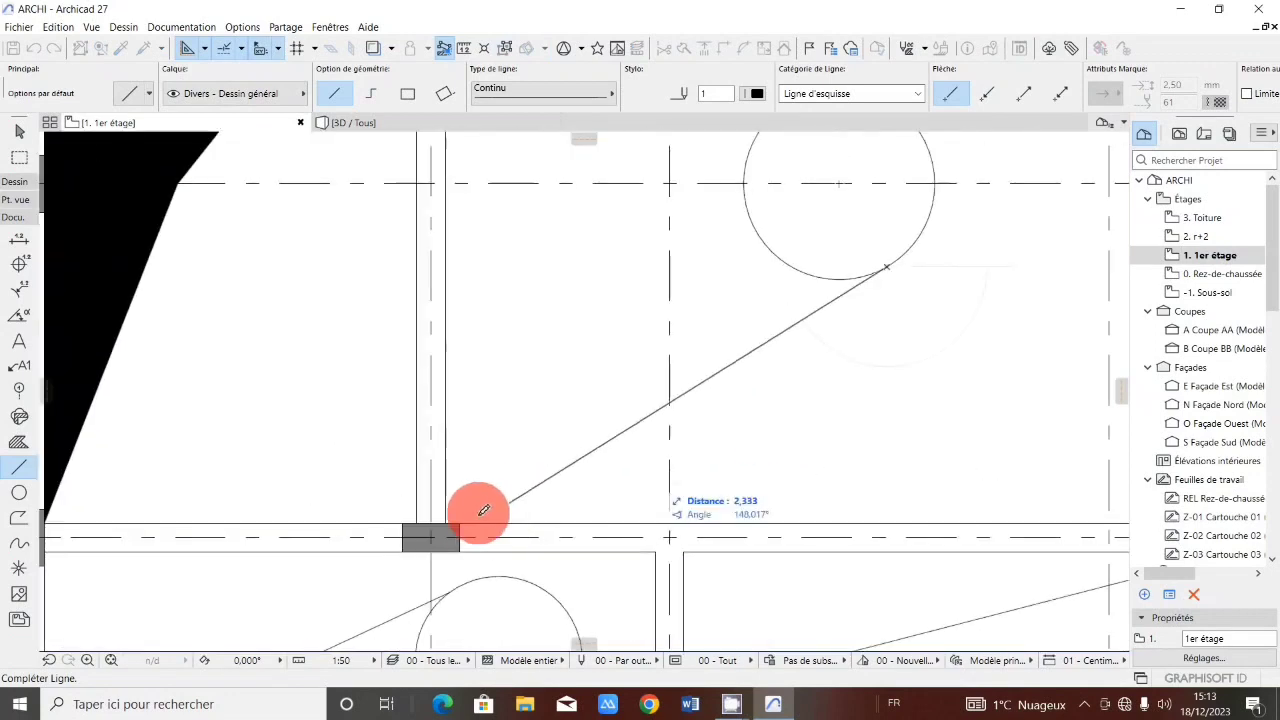
left_click(455, 520)
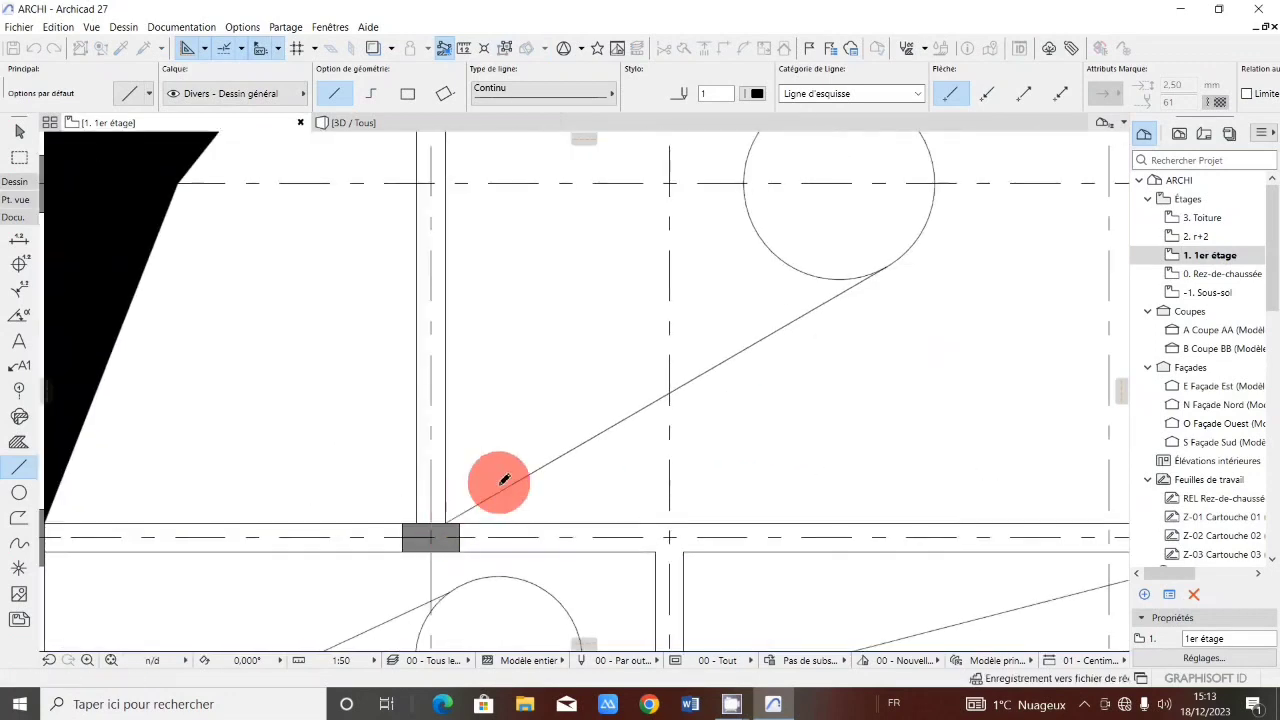
Connect the left circle on grid line 3 with lines to the column at axis III on grid line 2 and the column at axis I on grid line 4.
scroll(820, 349, "down", 3)
scroll(549, 373, "up", 4)
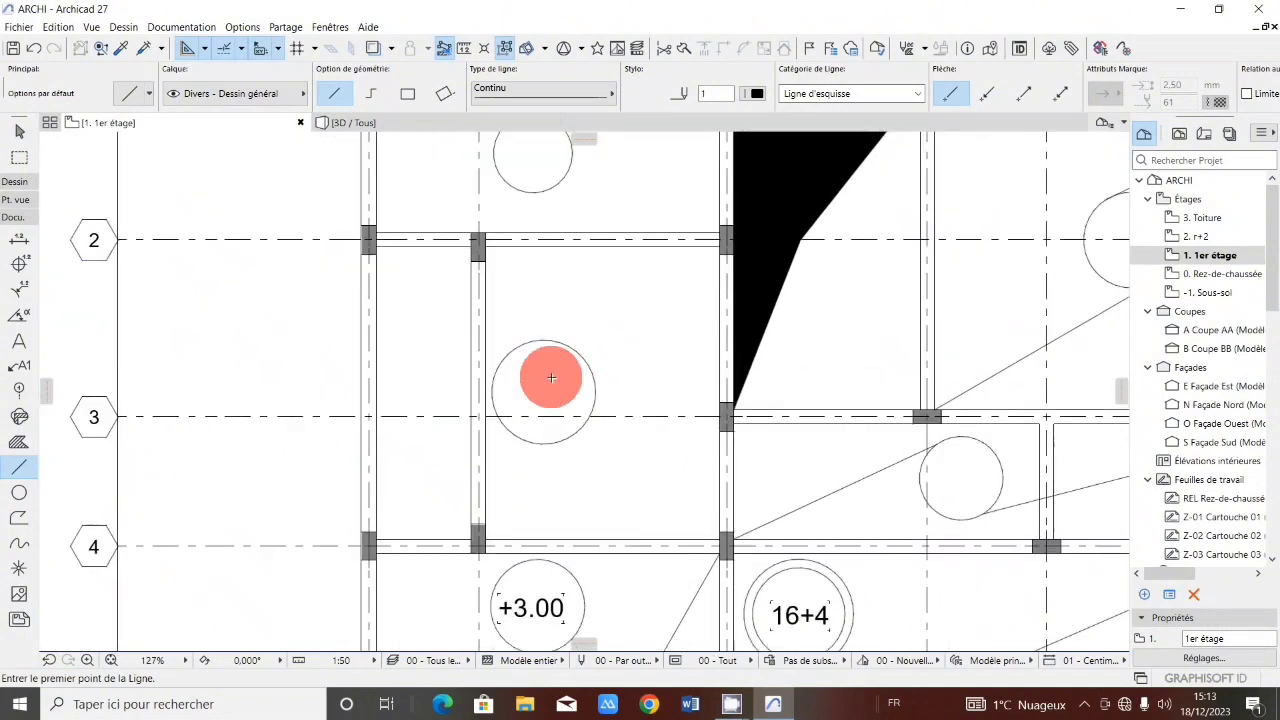
left_click_drag(600, 419, 745, 233)
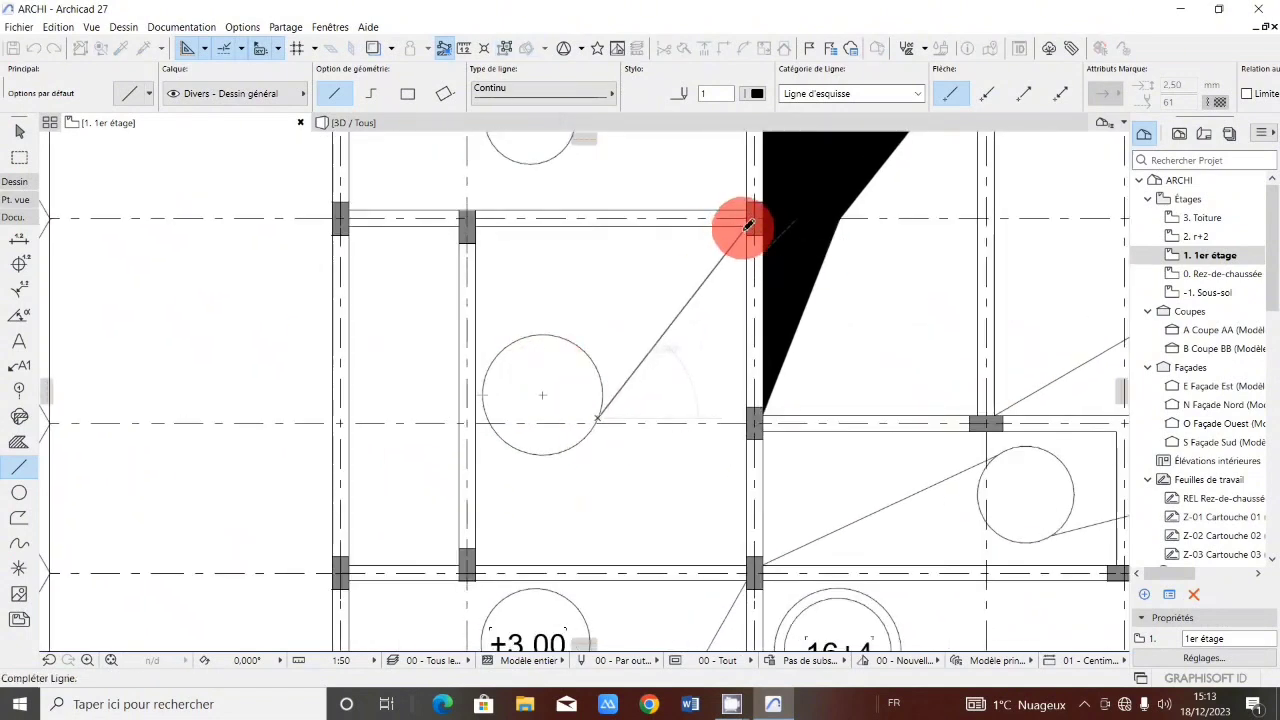
left_click(748, 226)
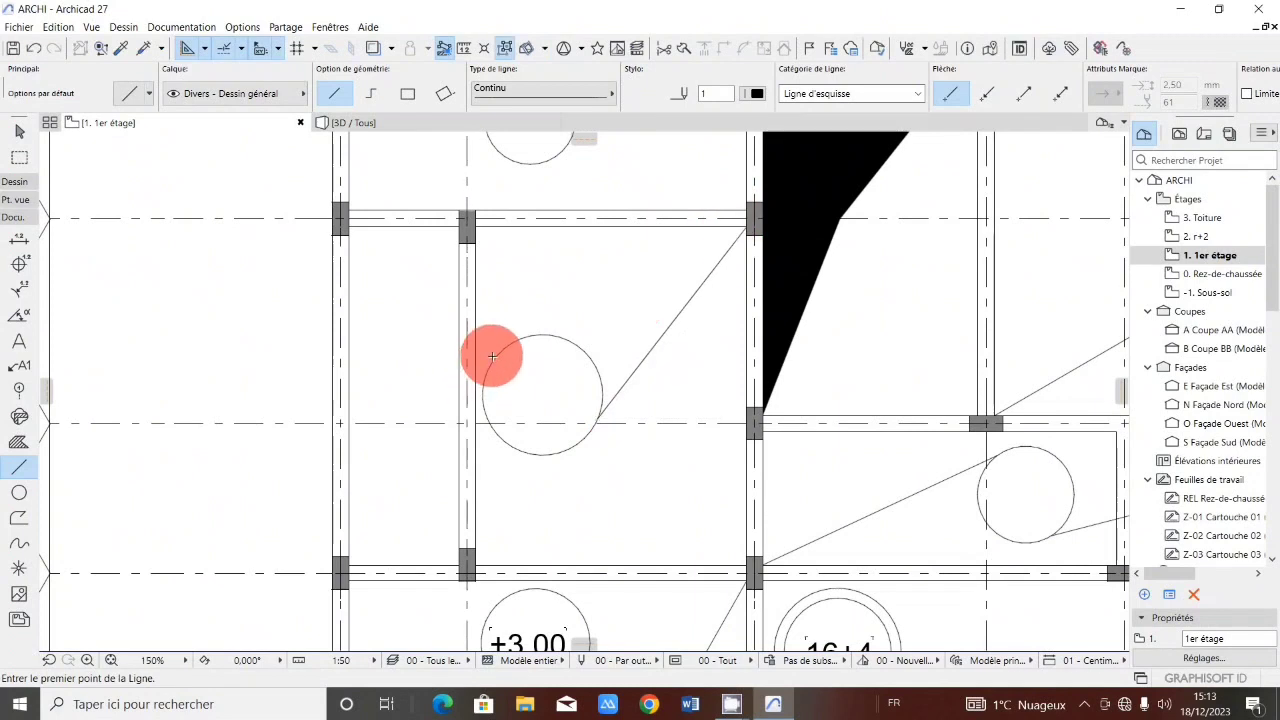
left_click_drag(493, 358, 358, 562)
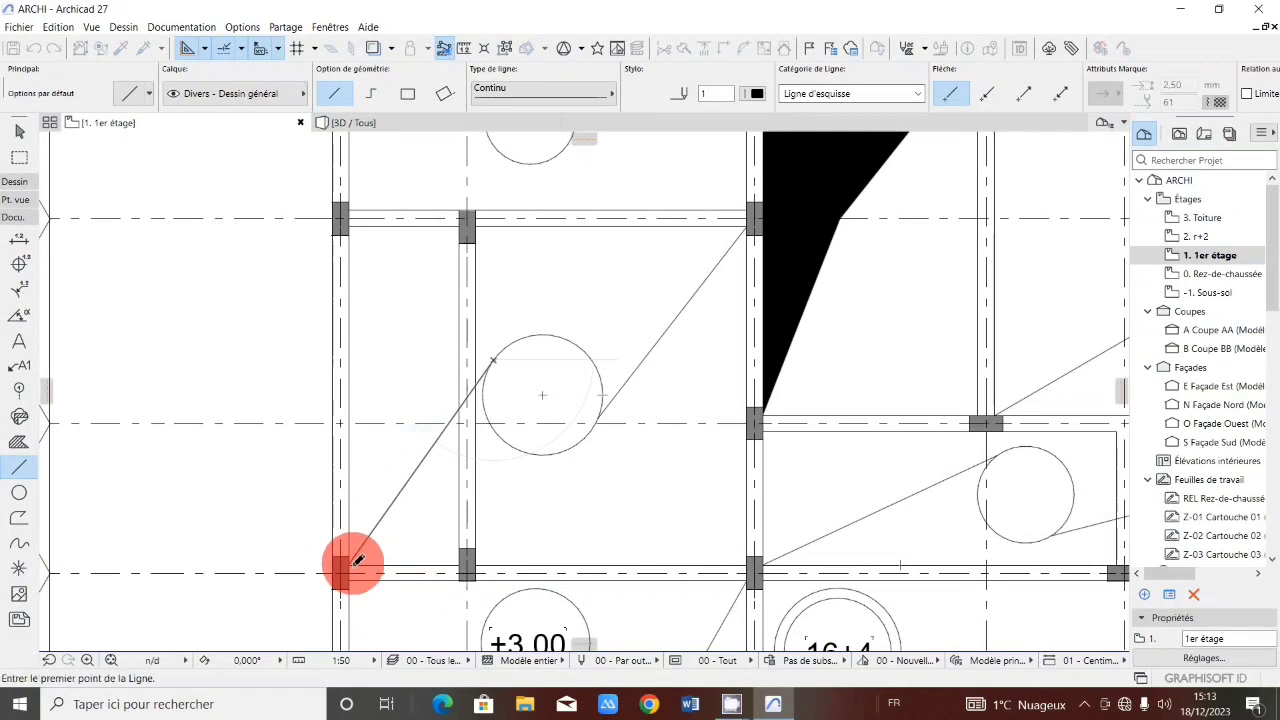
Connect the top-left circle between grid lines 1 and 2 with lines to the column at its upper right and the column at its lower left.
scroll(423, 500, "down", 5)
scroll(494, 346, "up", 5)
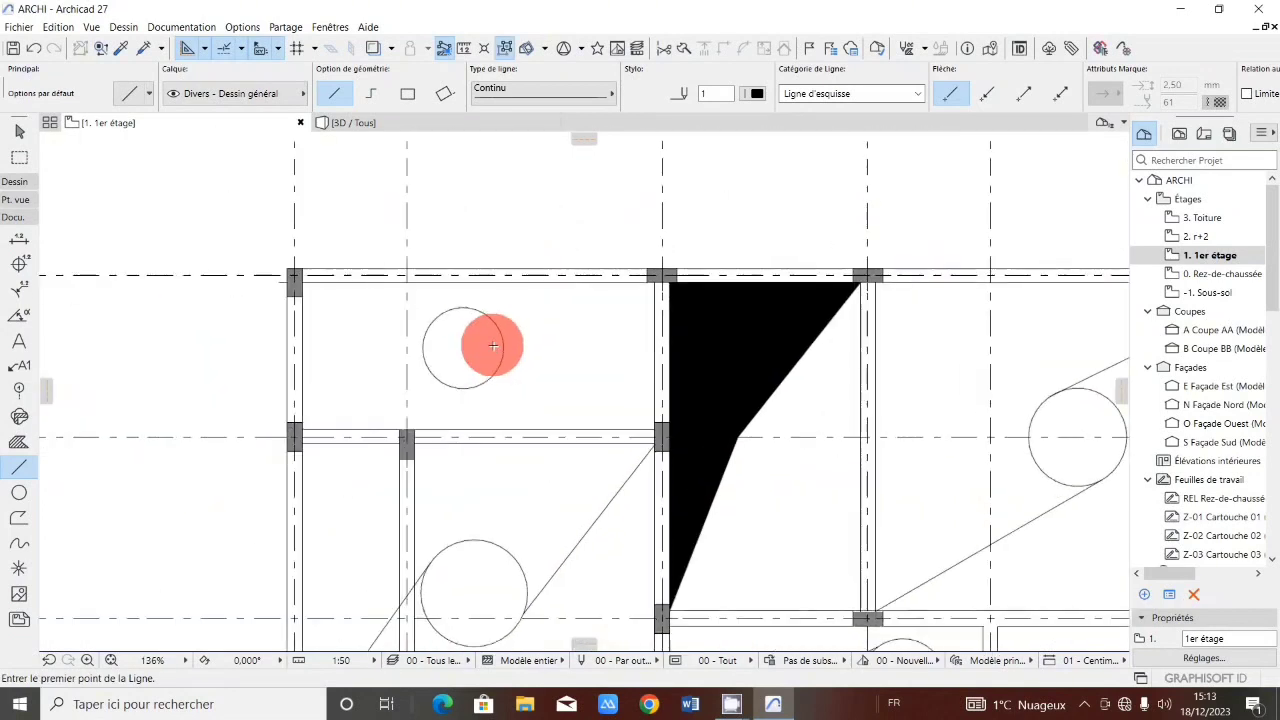
scroll(494, 346, "up", 3)
left_click(810, 218)
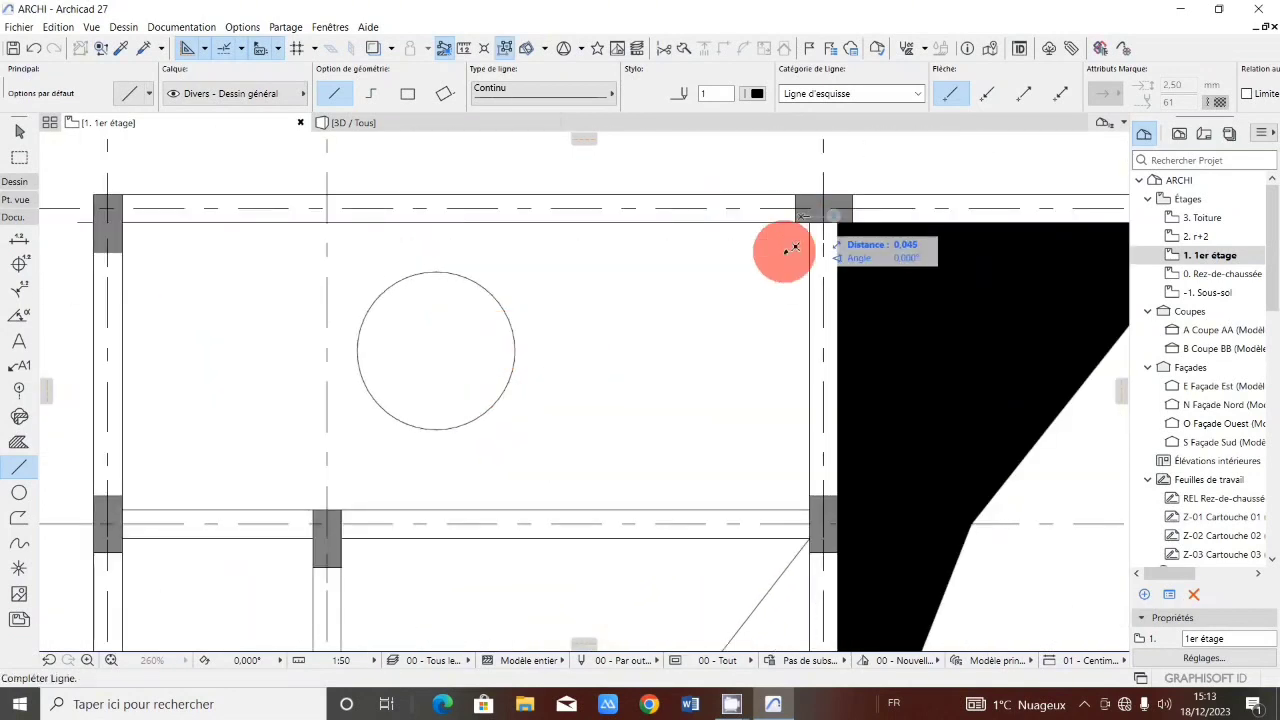
key("Escape")
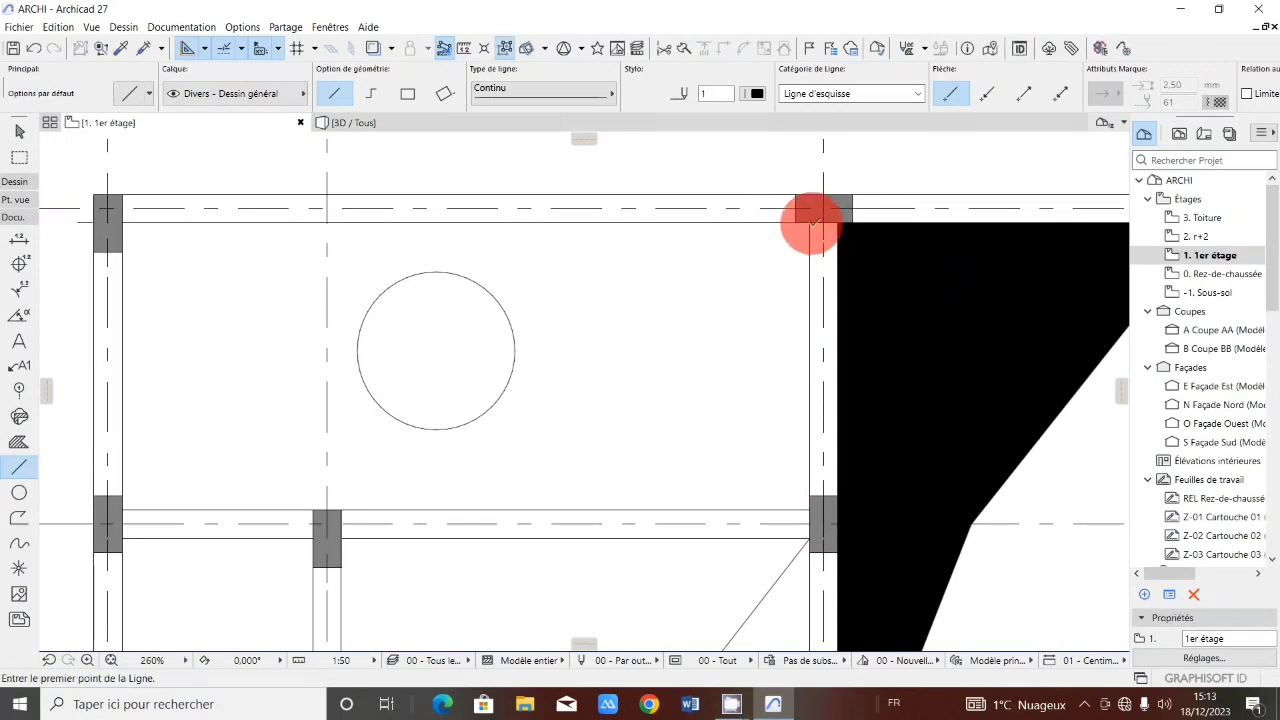
left_click(811, 221)
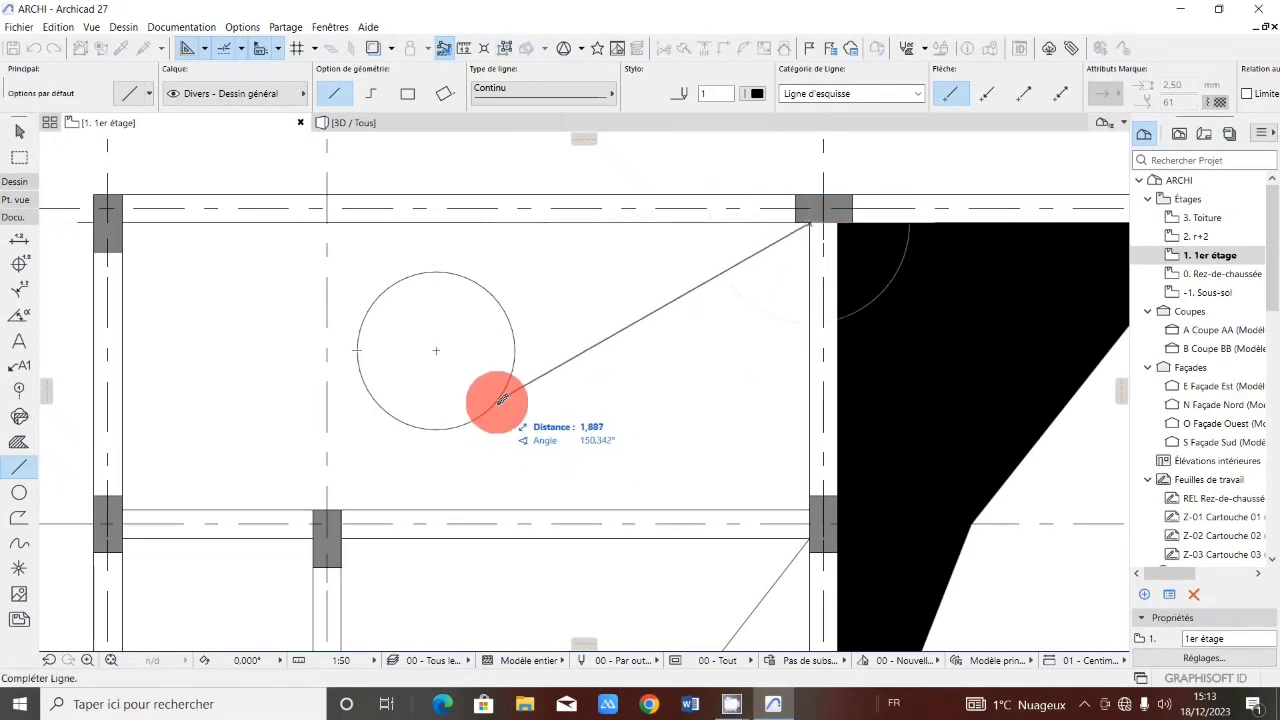
left_click(381, 275)
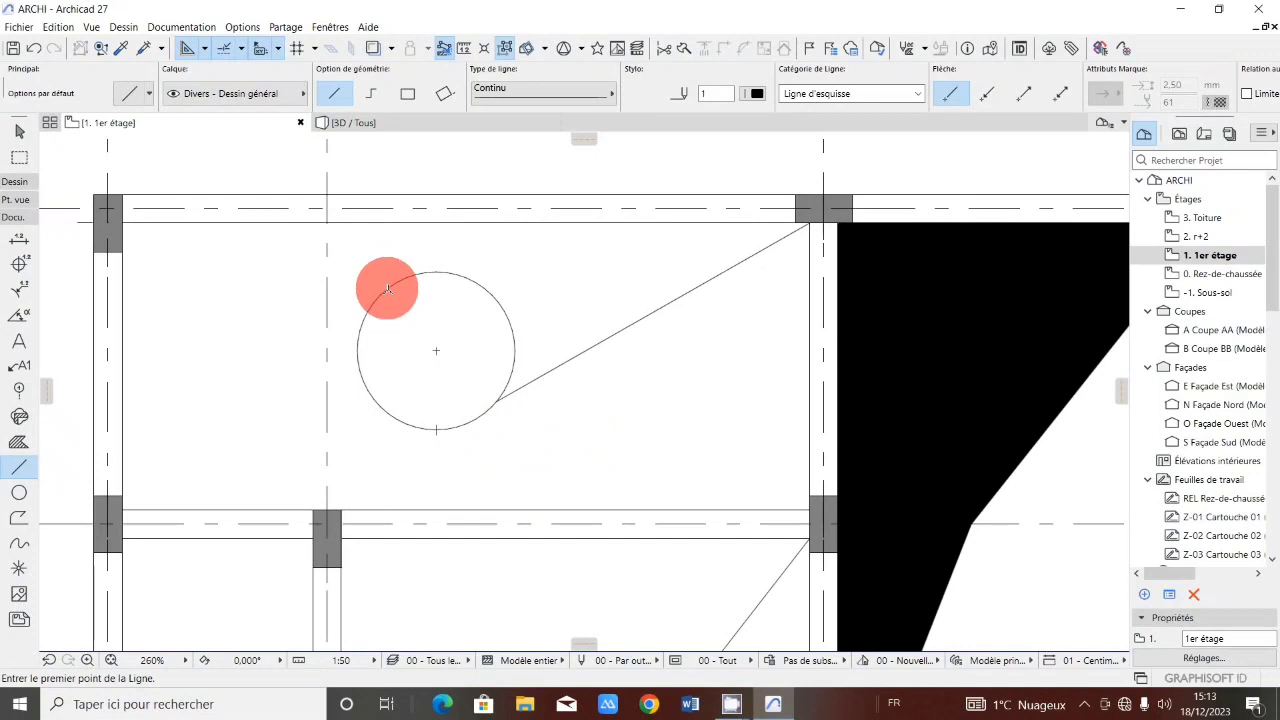
left_click(388, 289)
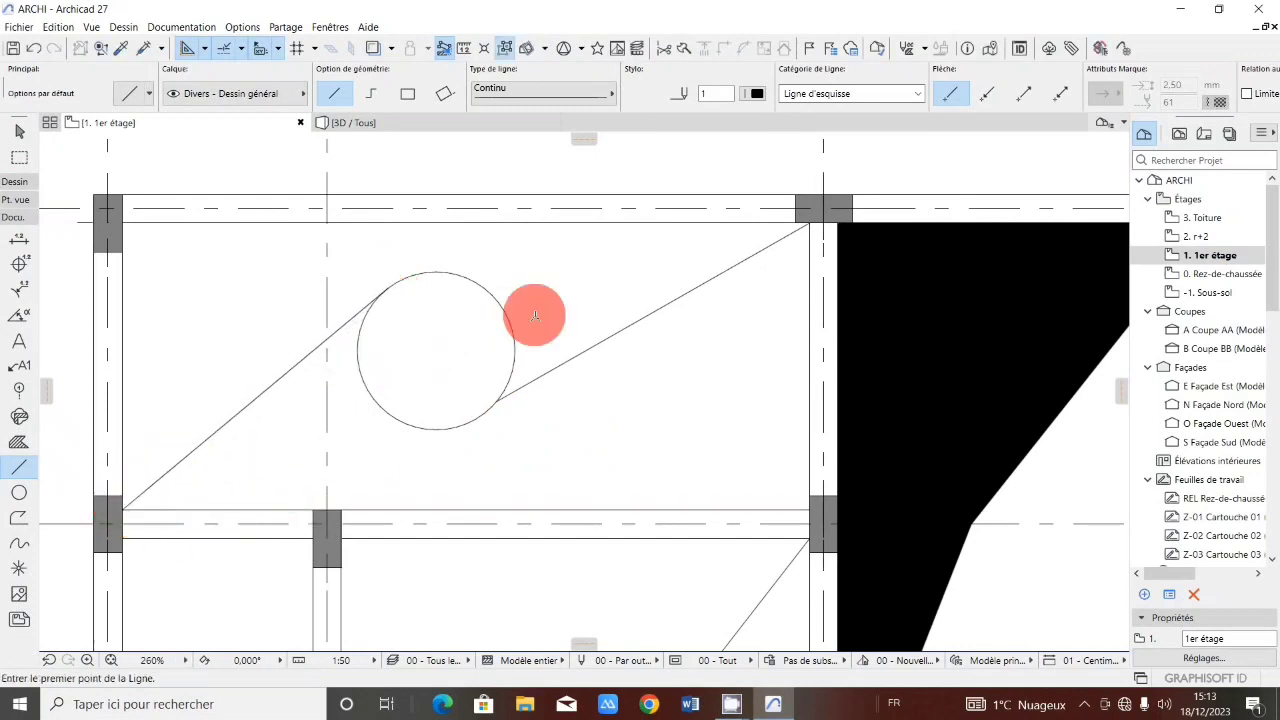
Draw a circle of about 0.375 m radius in the bay between grid lines 5 and 6 with the Circle tool.
scroll(540, 330, "down", 6)
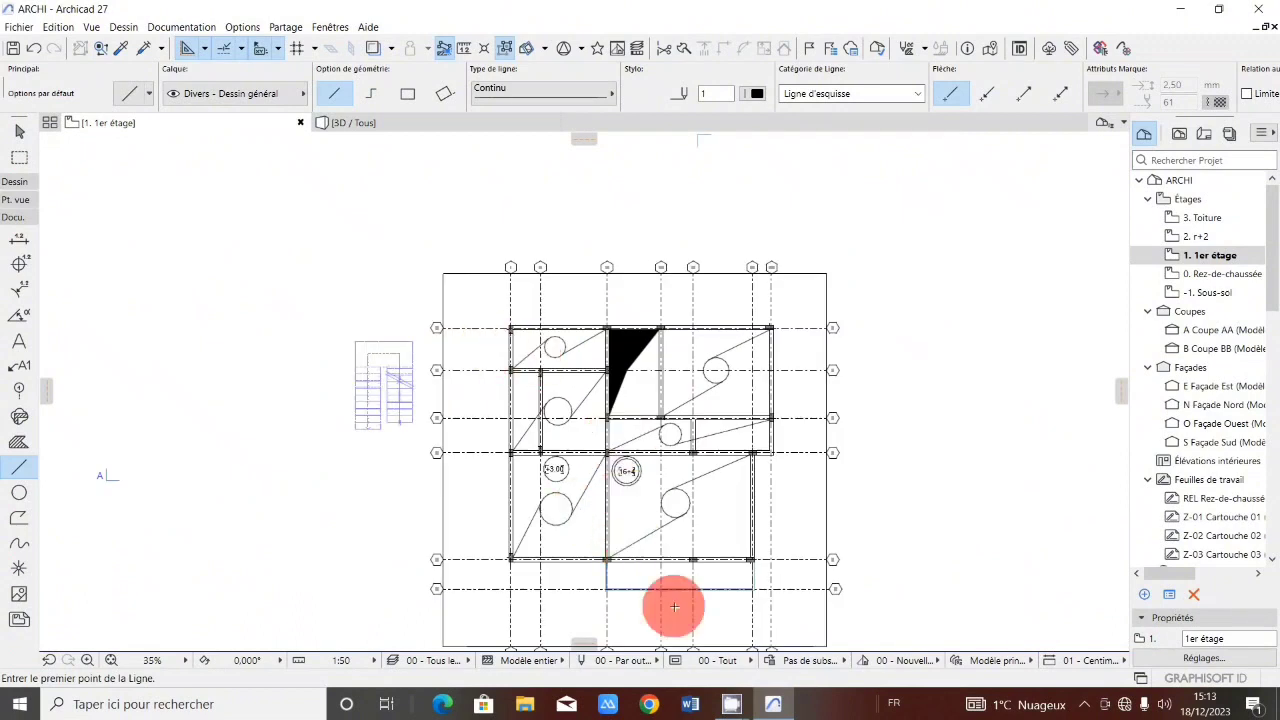
scroll(494, 331, "down", 3)
scroll(582, 460, "up", 5)
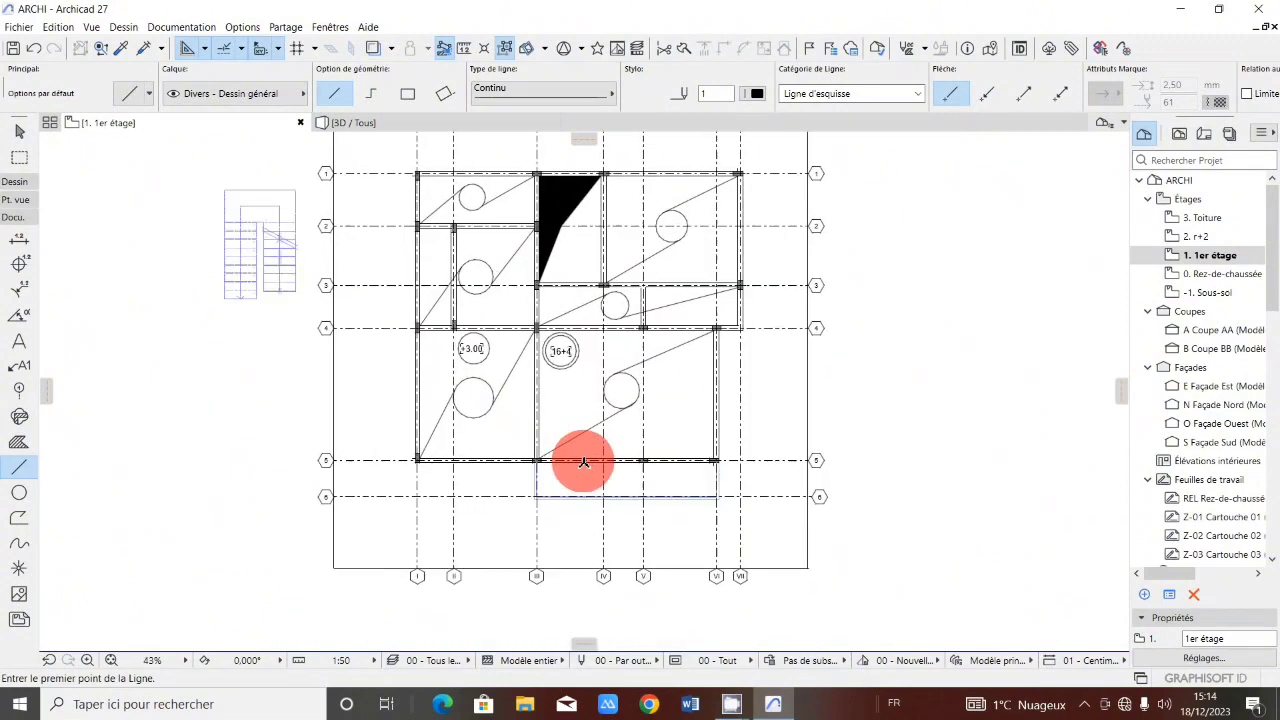
scroll(582, 460, "down", 3)
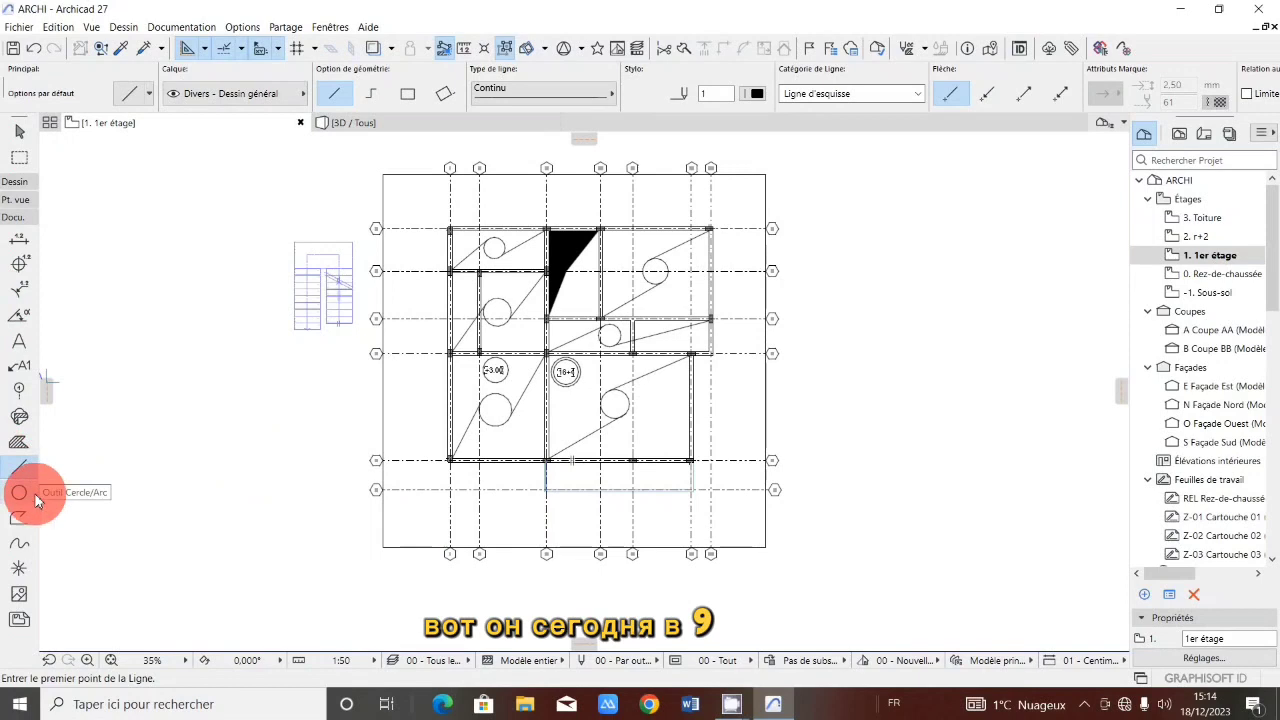
left_click(19, 493)
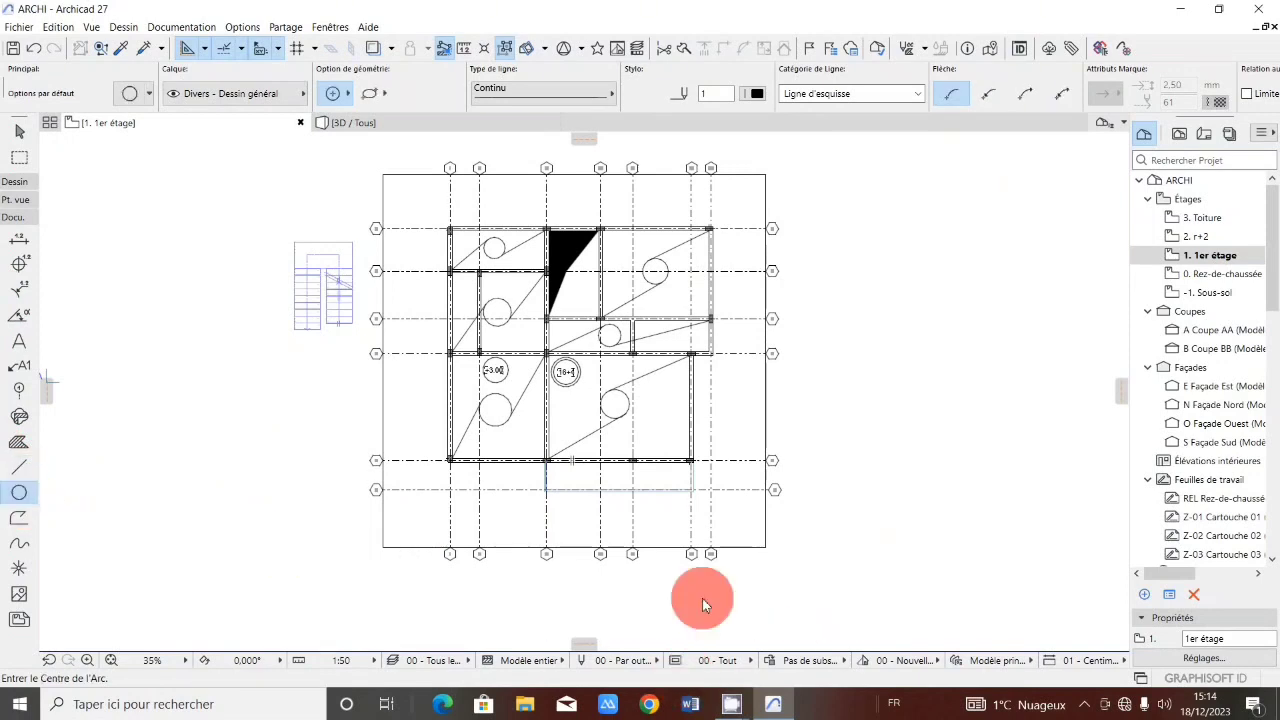
scroll(617, 468, "up", 4)
left_click(614, 478)
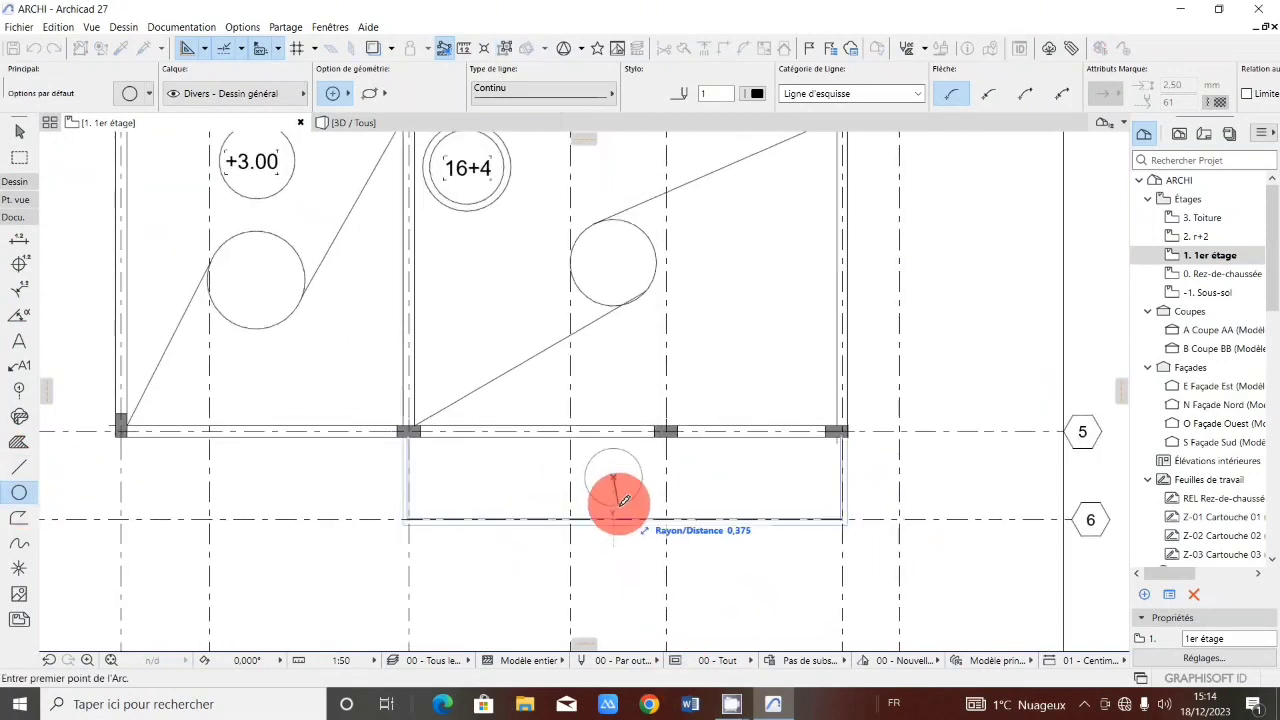
left_click(622, 494)
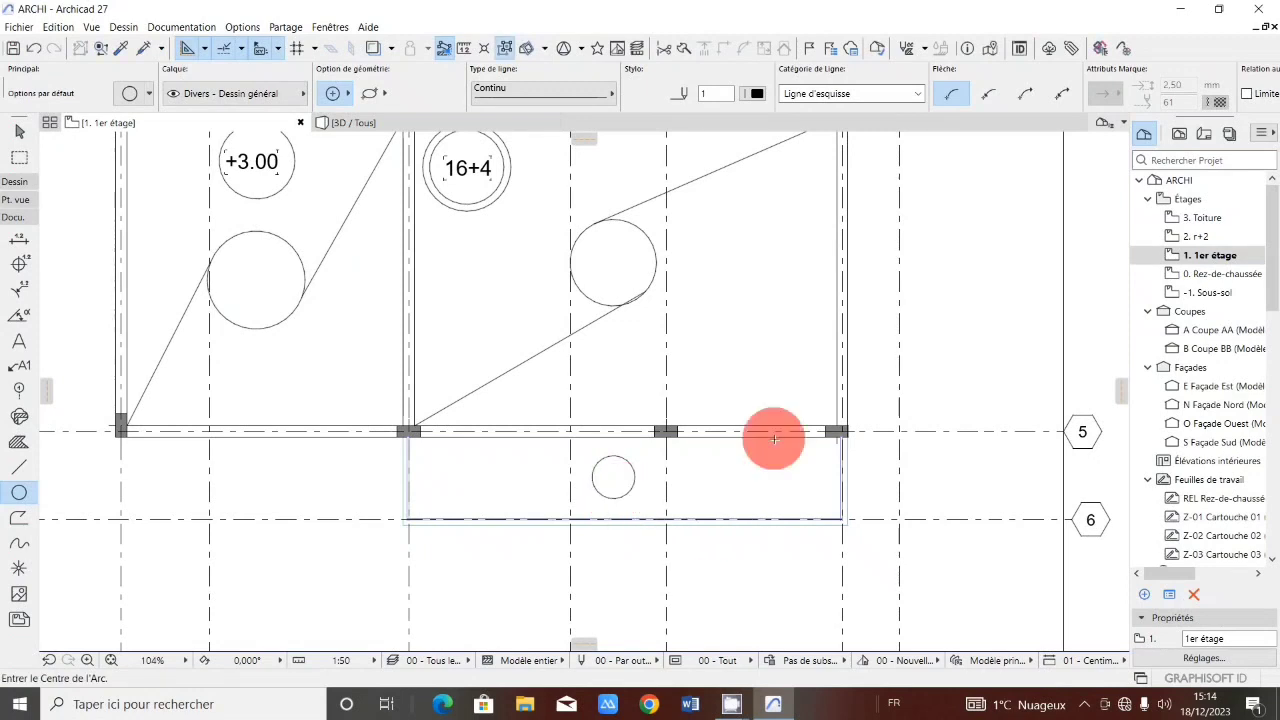
Draw a line from the column at axis VI on grid line 5 down to the lower edge of the new circle.
scroll(841, 443, "up", 3)
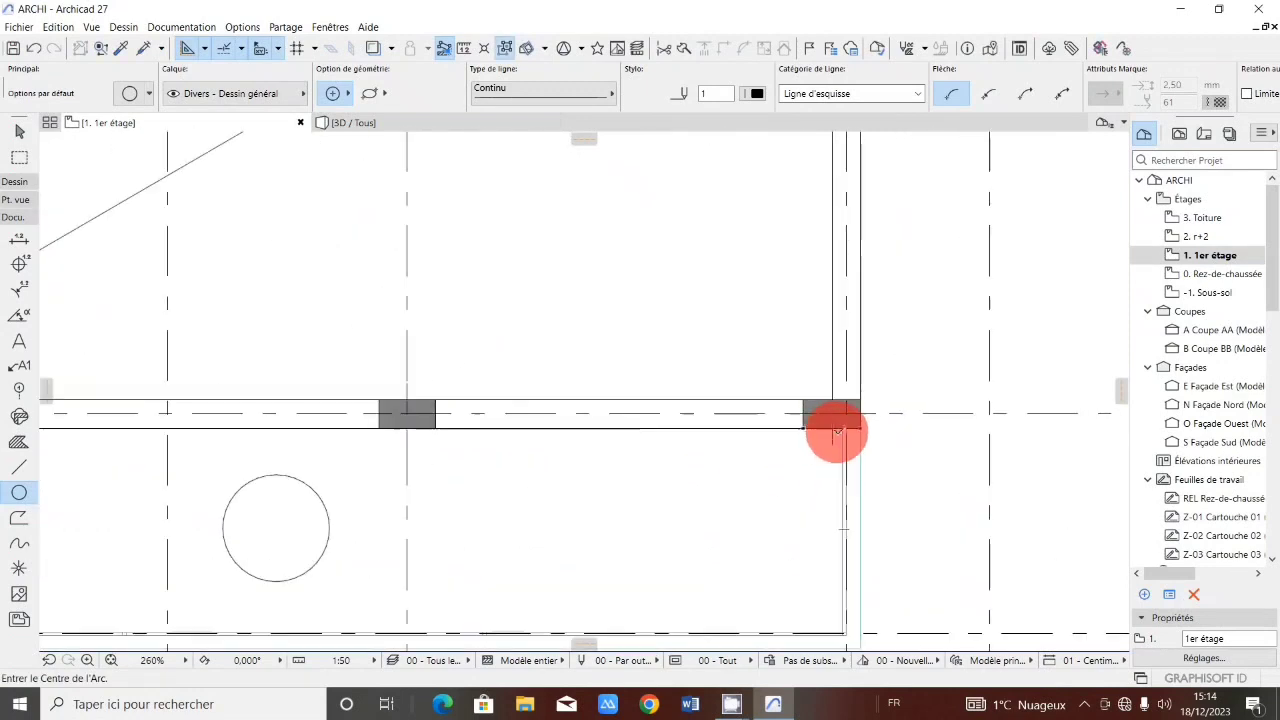
left_click(841, 432)
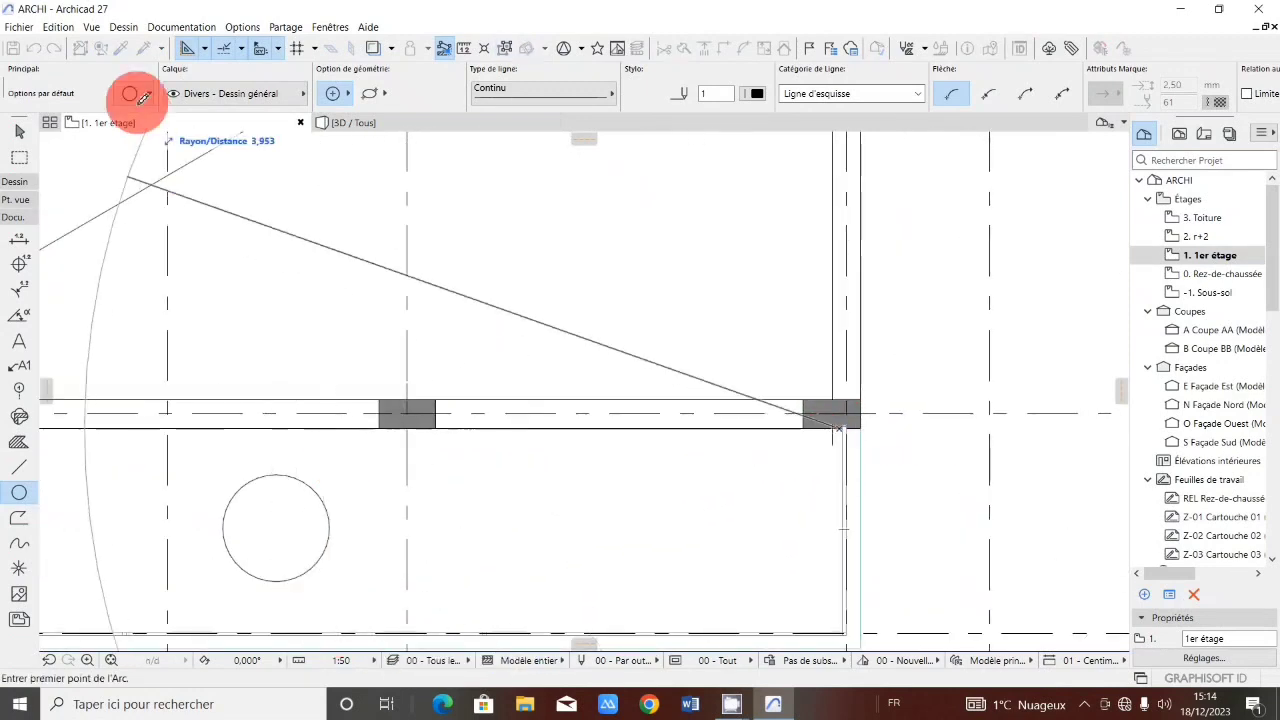
left_click(20, 467)
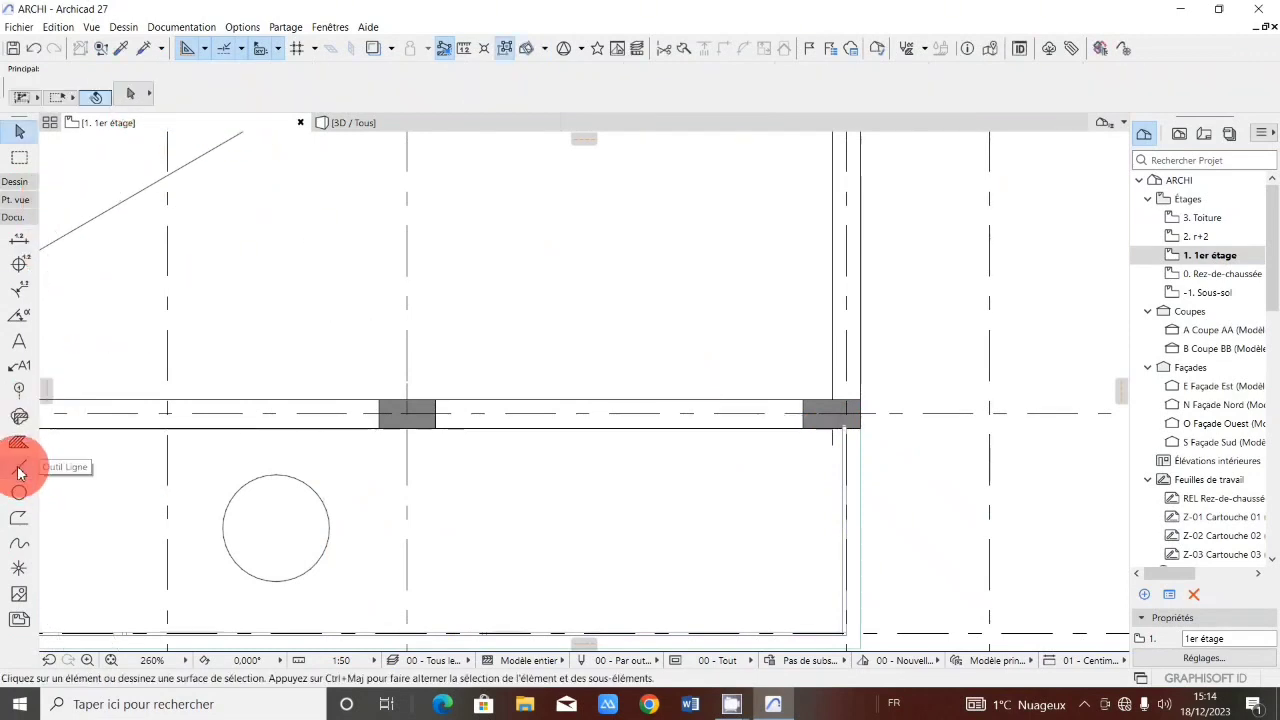
left_click(841, 430)
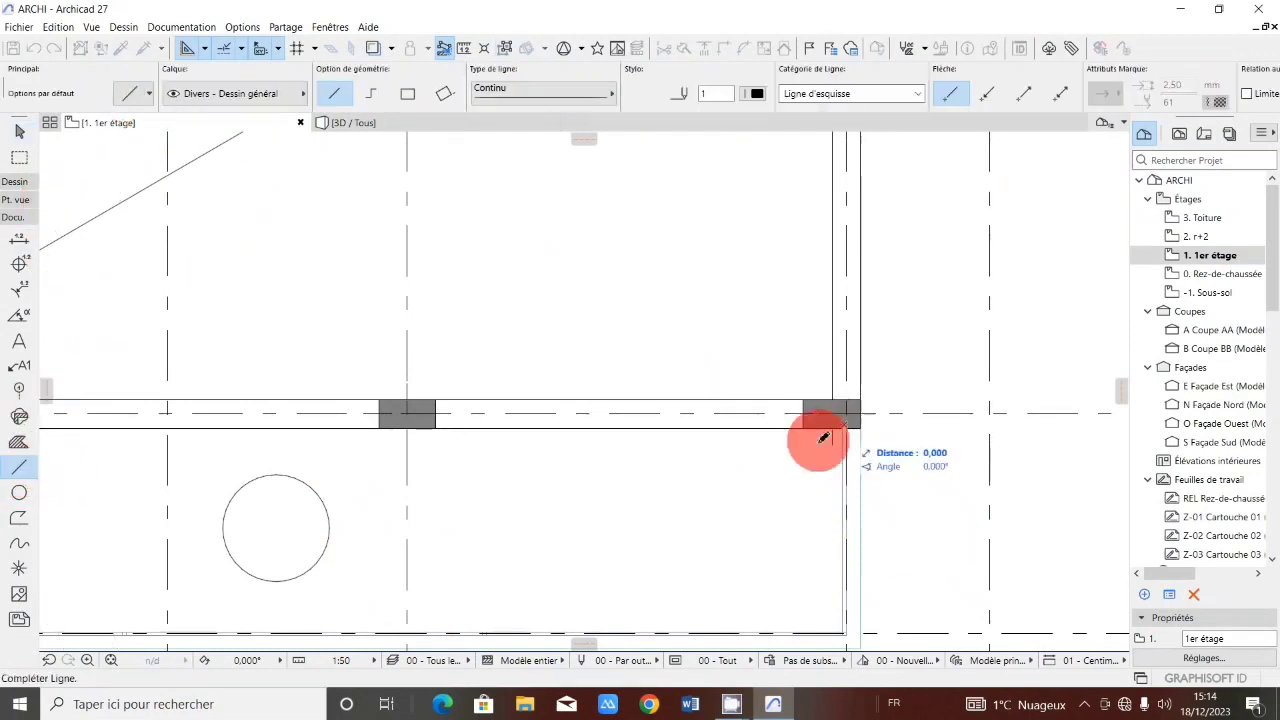
scroll(457, 529, "down", 3)
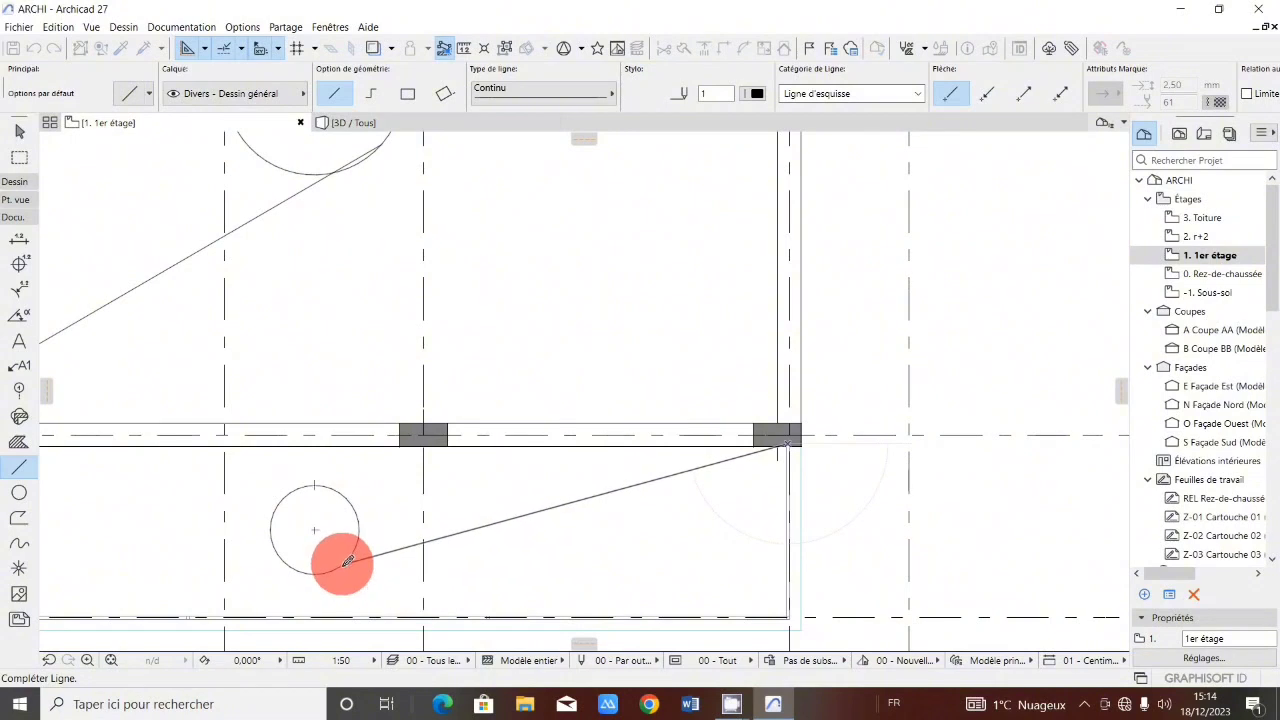
left_click(347, 560)
Draw a line from the circle's left edge to the corner at axis III on grid line 6.
scroll(400, 500, "down", 2)
scroll(471, 500, "up", 3)
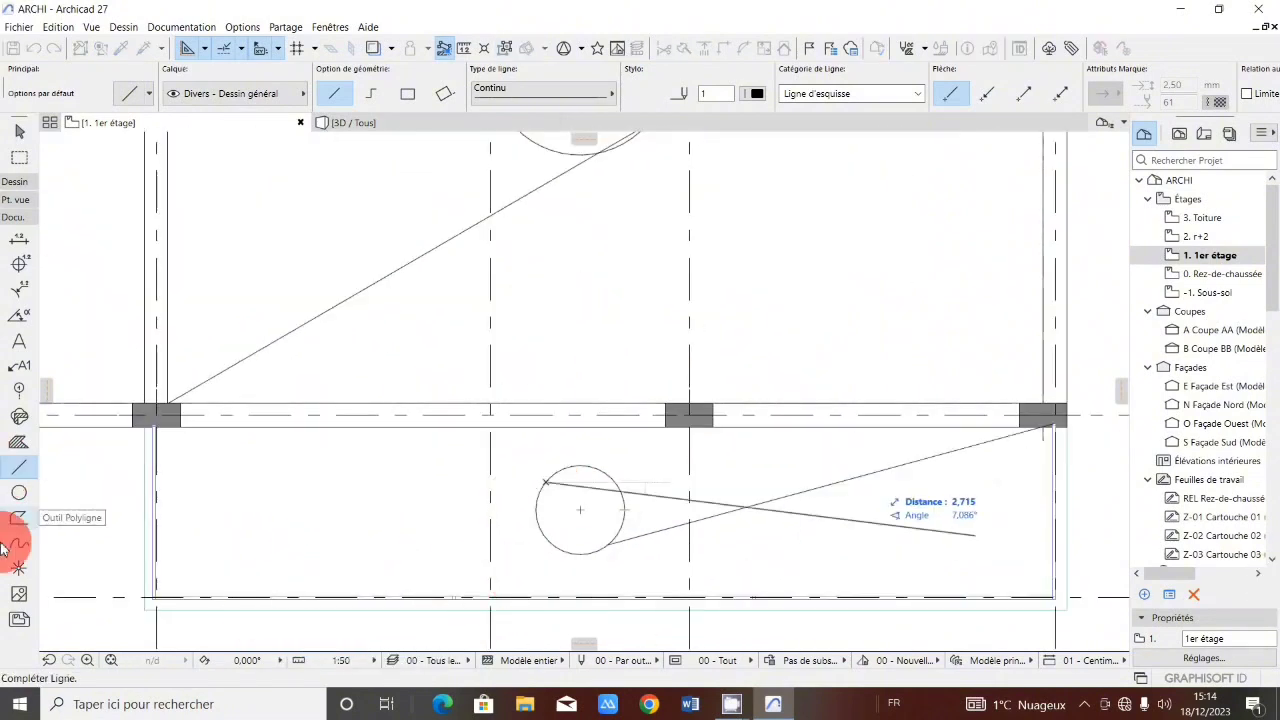
left_click(157, 589)
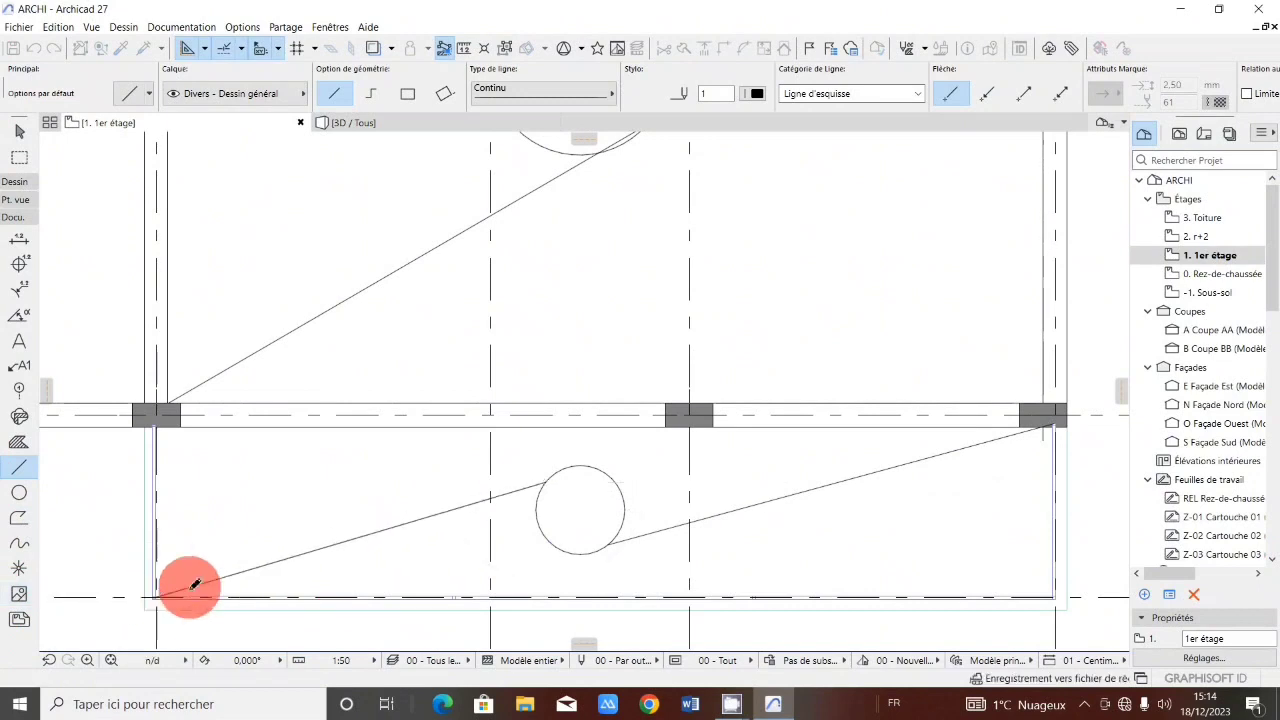
Label the circle in the bay between grid lines 5 and 6 with the text A using the Text tool.
scroll(600, 443, "down", 5)
scroll(617, 445, "down", 3)
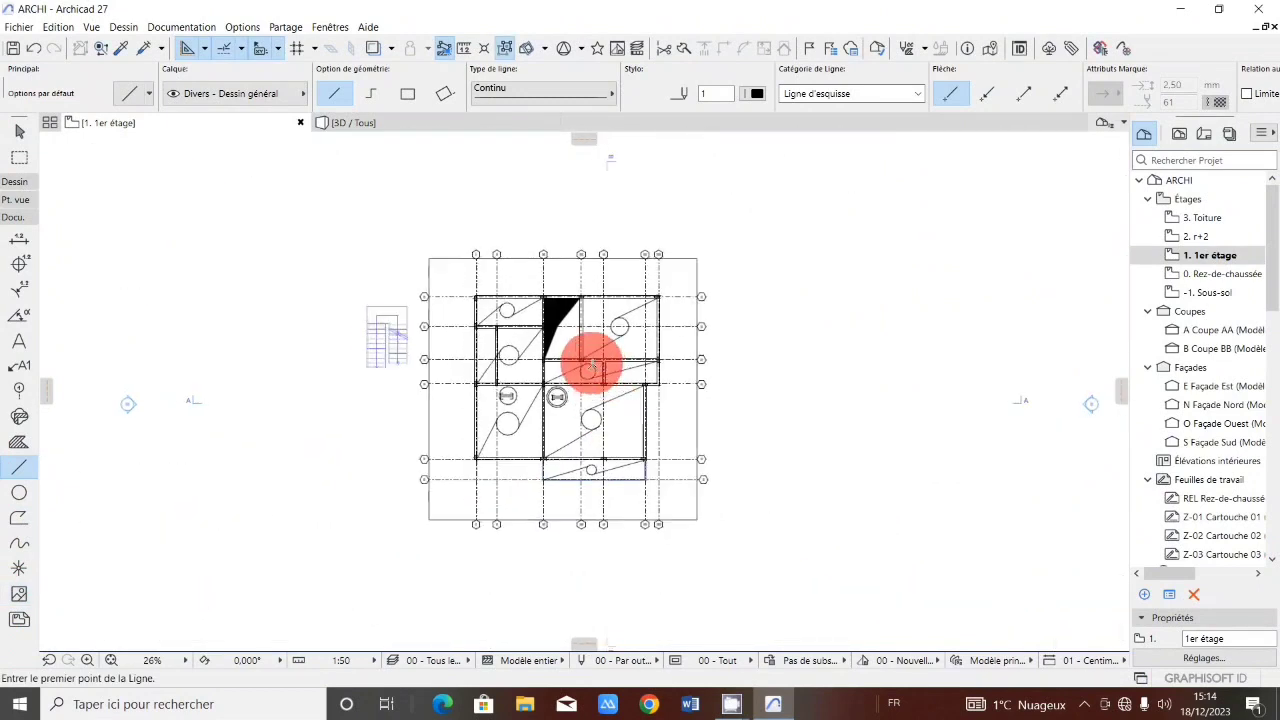
scroll(591, 363, "up", 3)
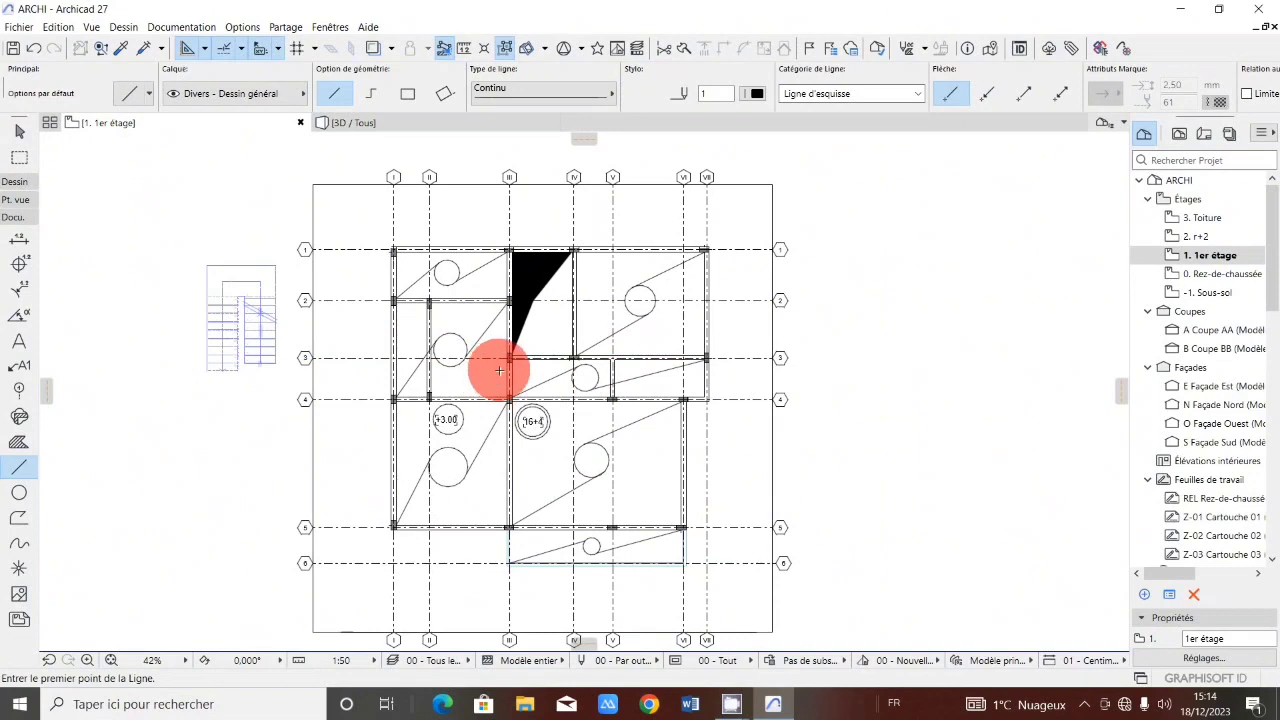
scroll(477, 200, "down", 1)
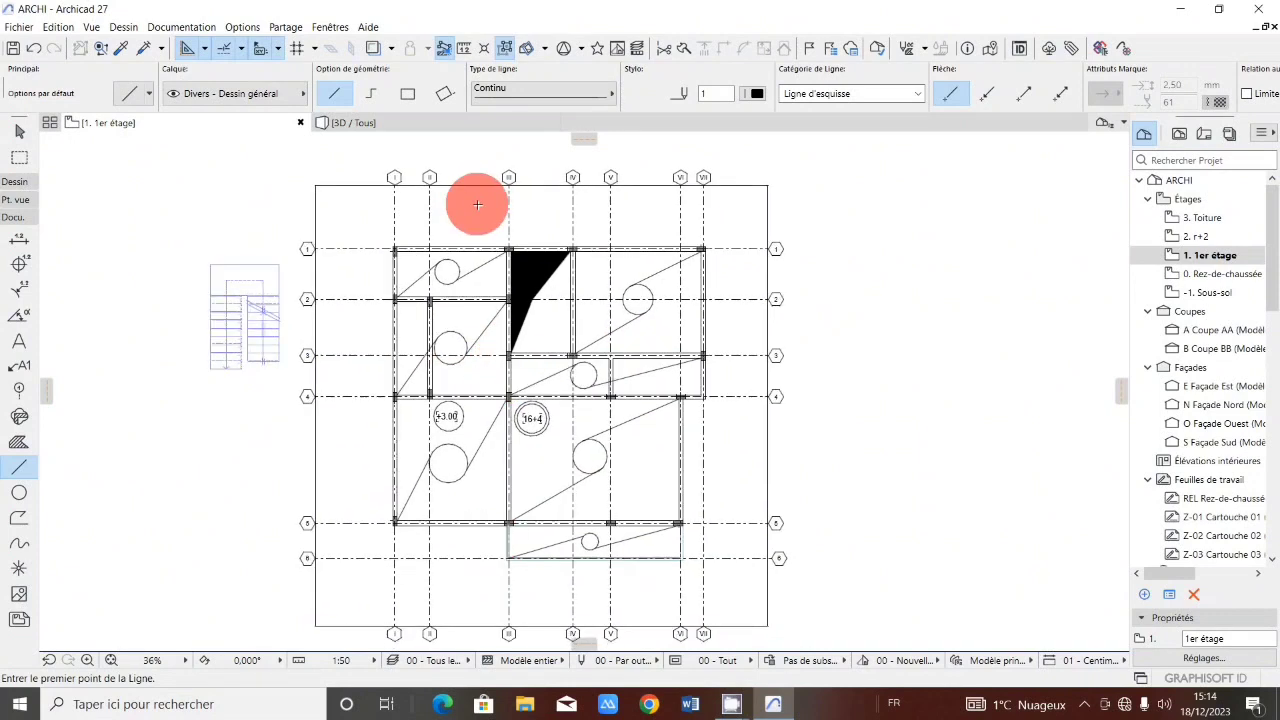
left_click(18, 340)
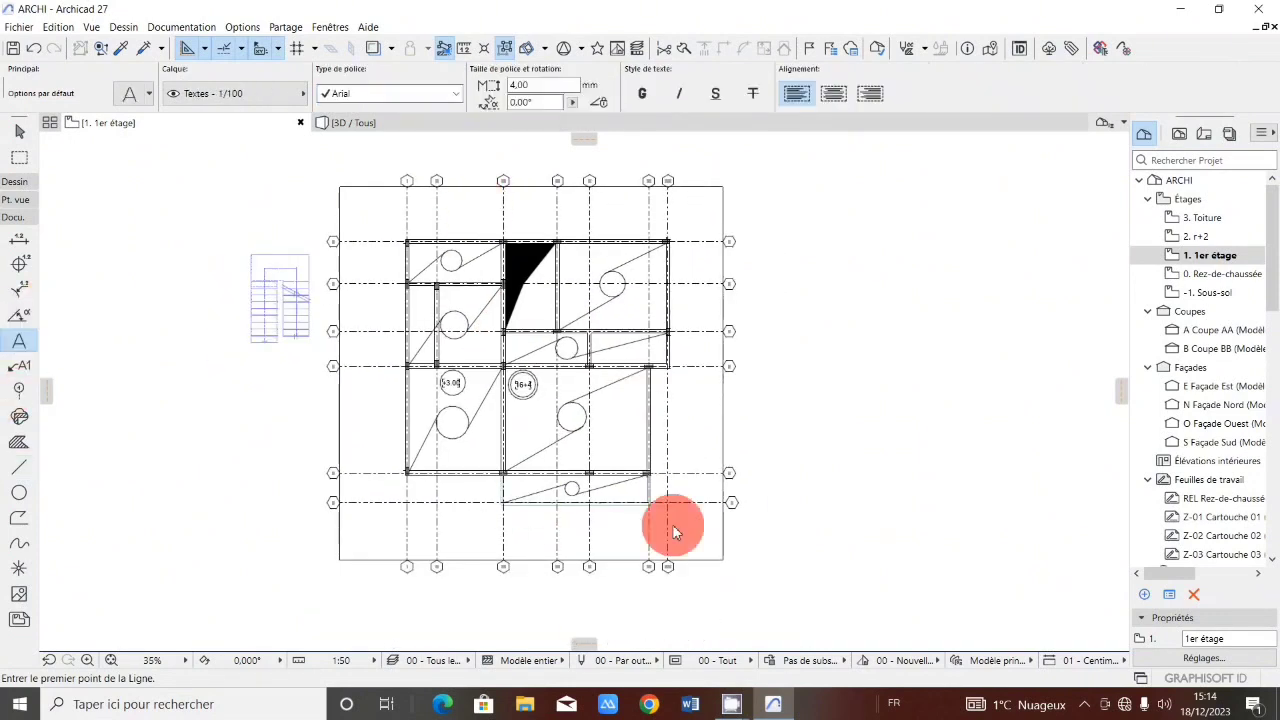
scroll(585, 485, "up", 2)
scroll(585, 485, "up", 3)
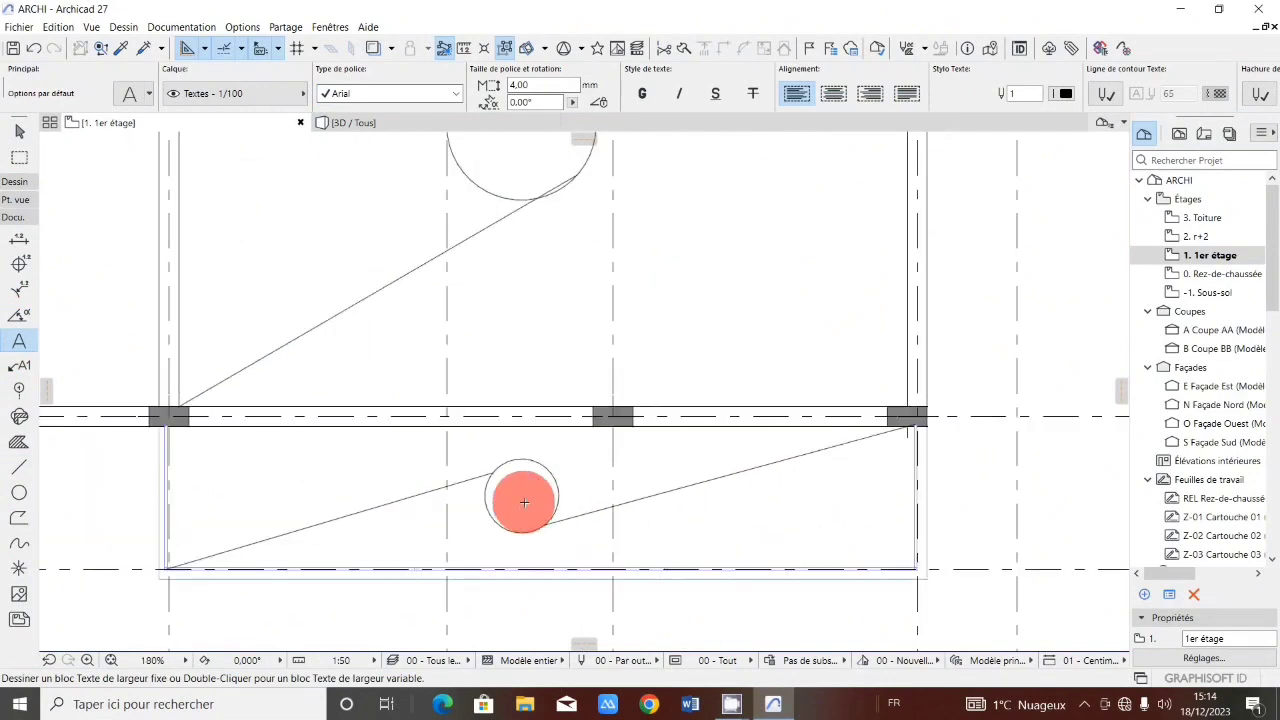
left_click(522, 497)
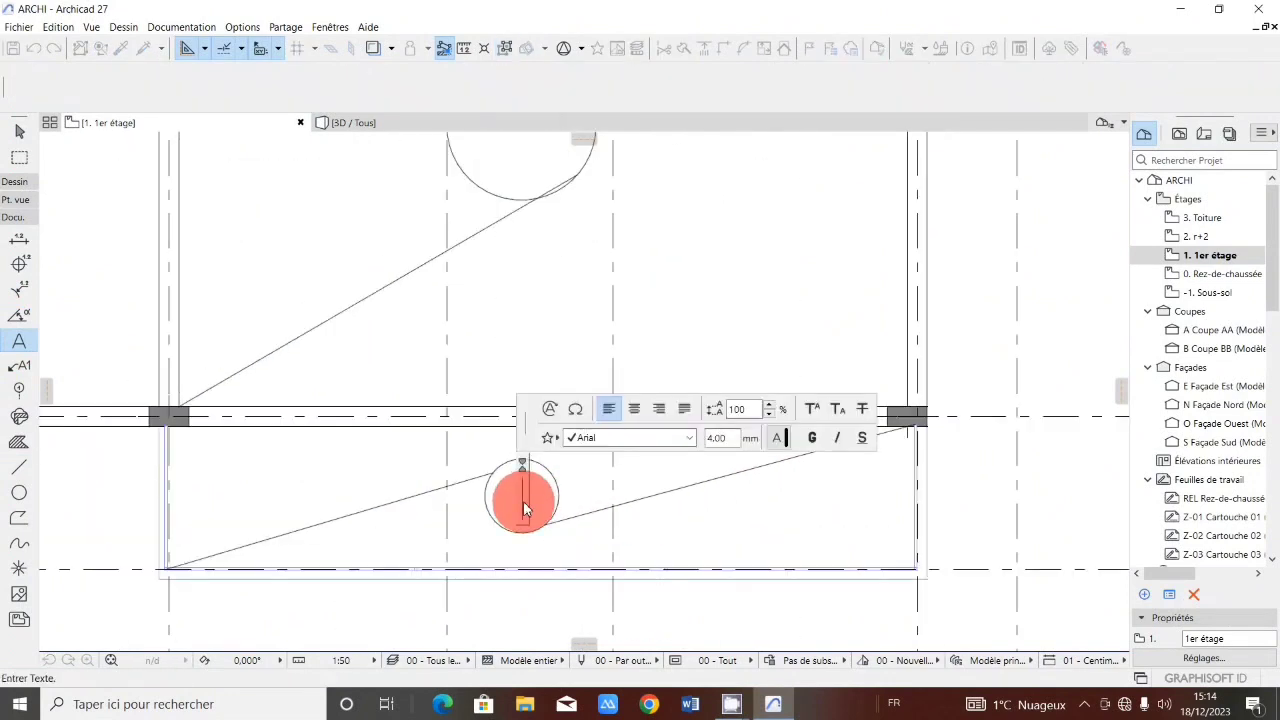
type("A")
left_click(683, 515)
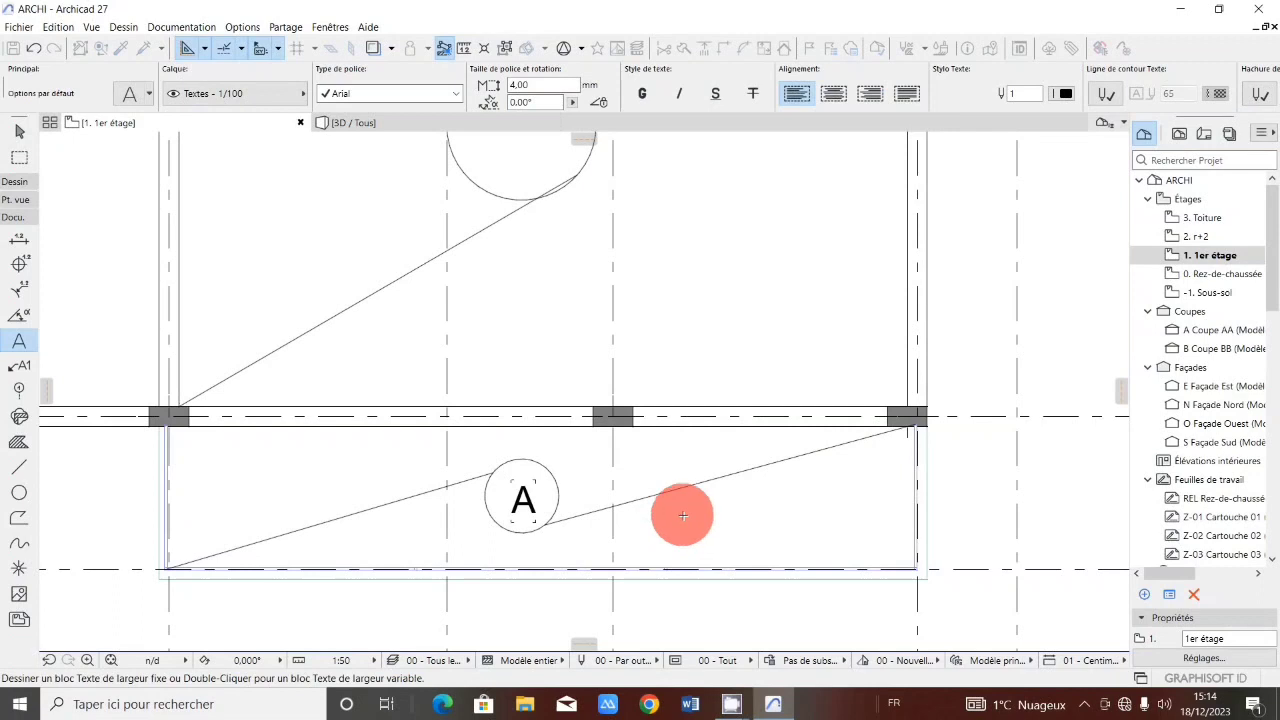
Label the large circle in the bay between axes III and VI below grid line 4 with the text B.
scroll(683, 515, "down", 3)
scroll(623, 363, "up", 1)
scroll(594, 363, "up", 2)
left_click(597, 357)
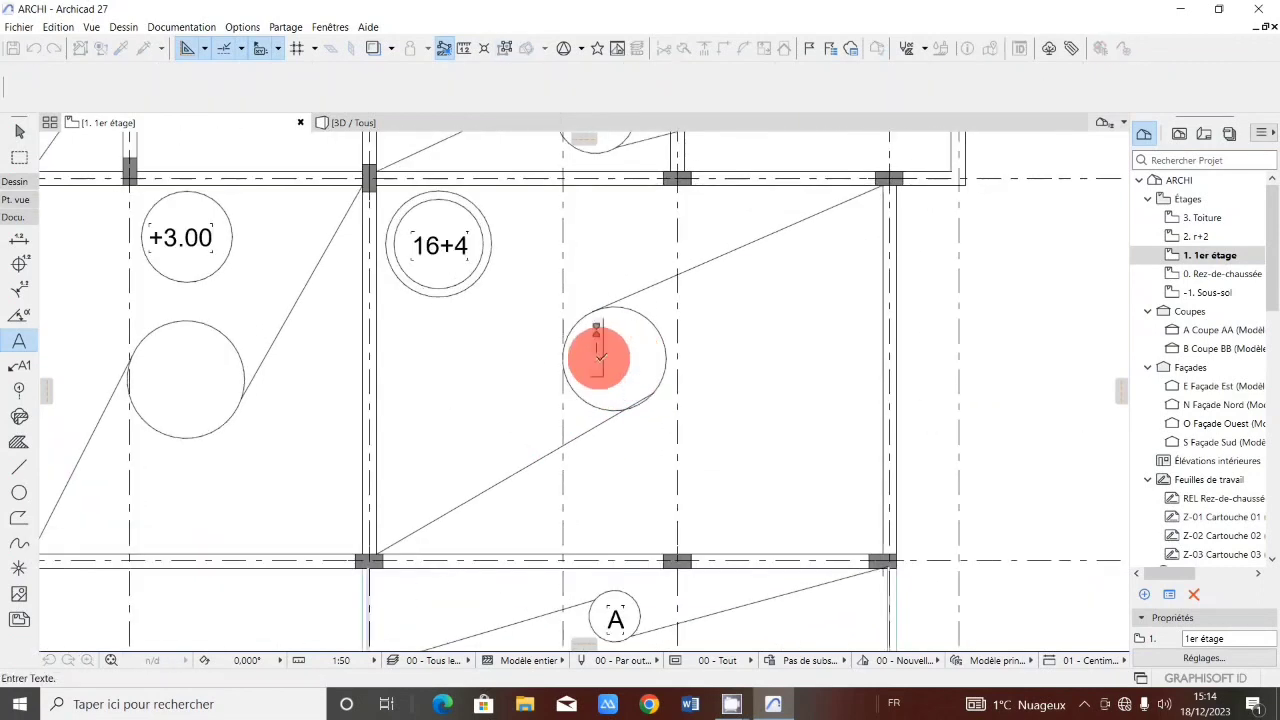
type("B")
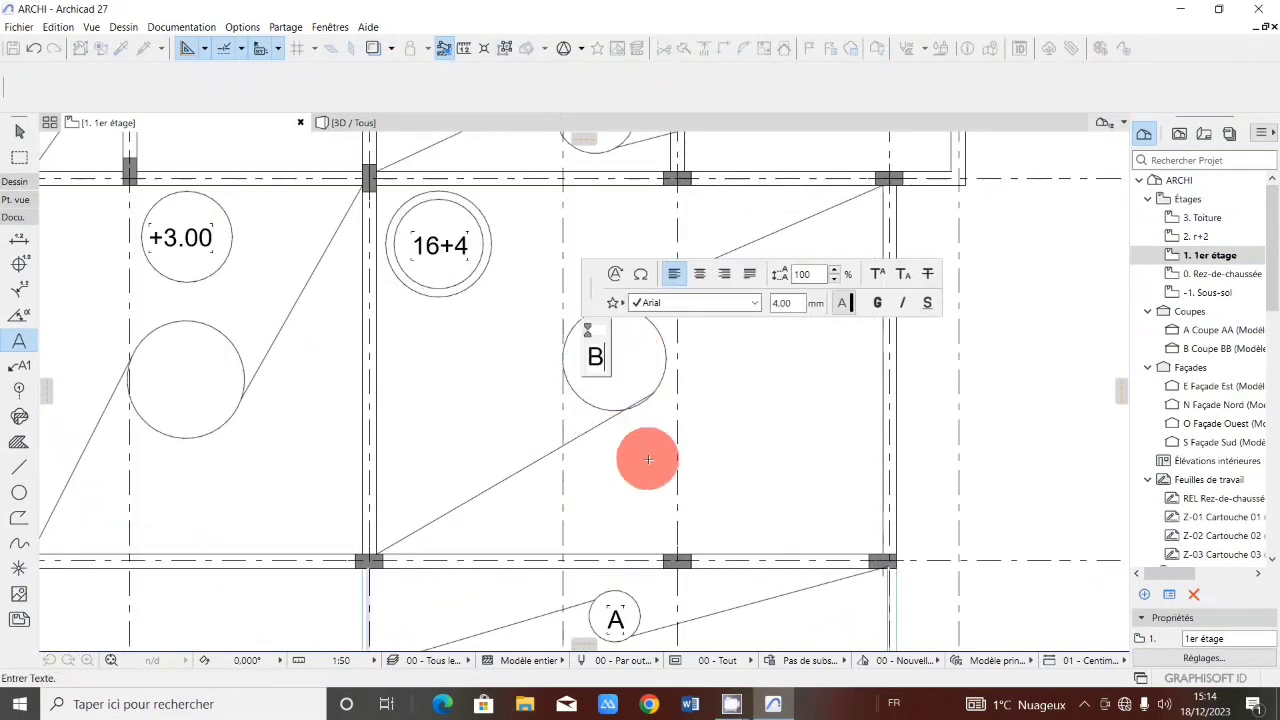
left_click(648, 459)
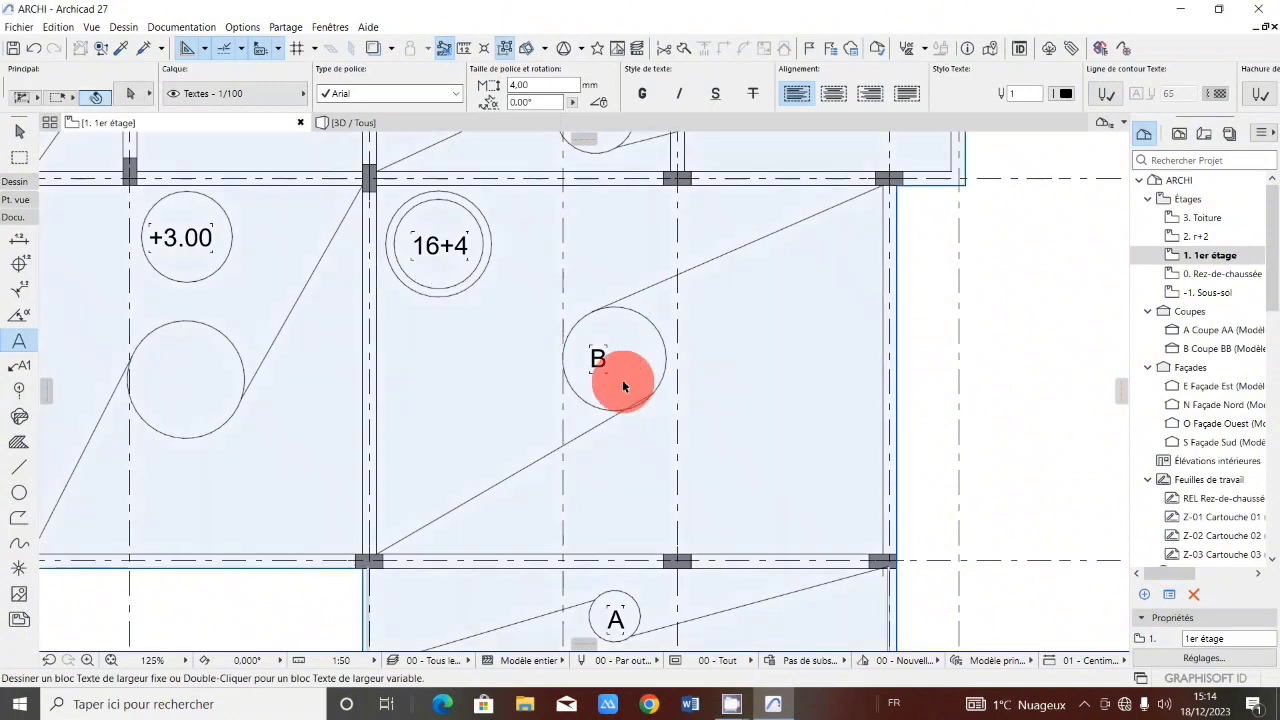
Move the B label slightly to centre it within its circle.
left_click(602, 366)
left_click(600, 359)
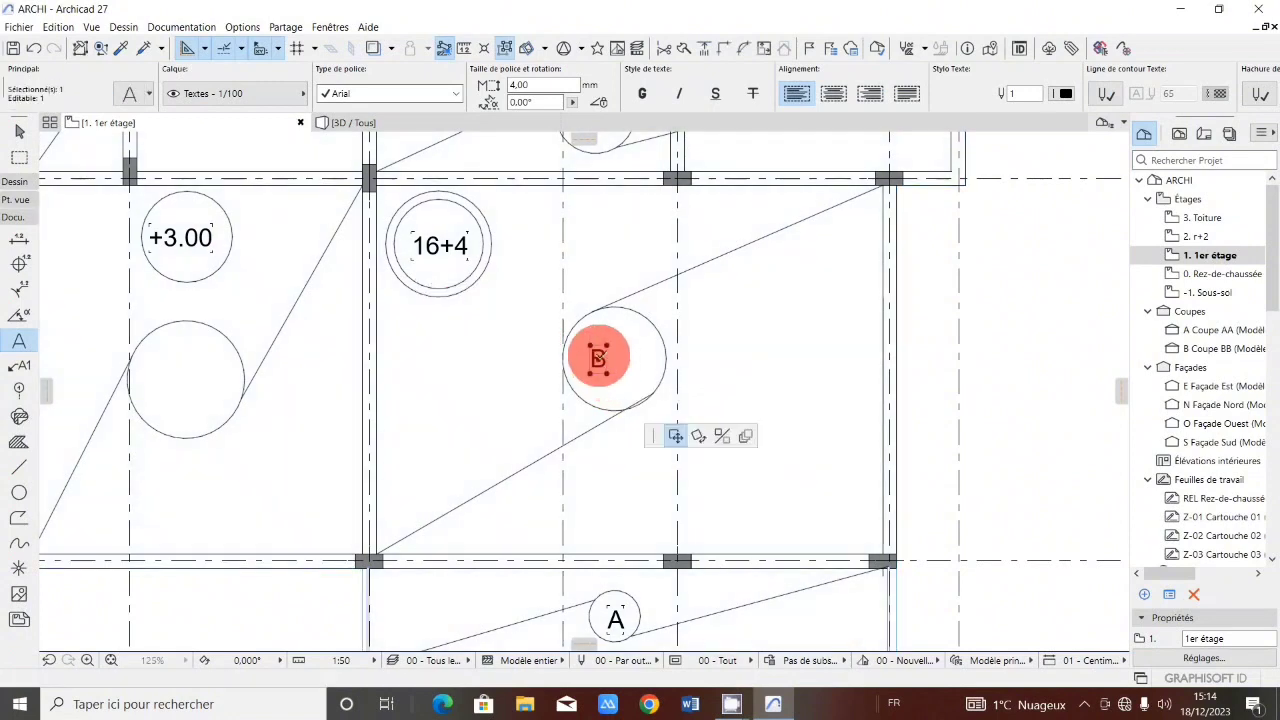
left_click(615, 360)
key("Escape")
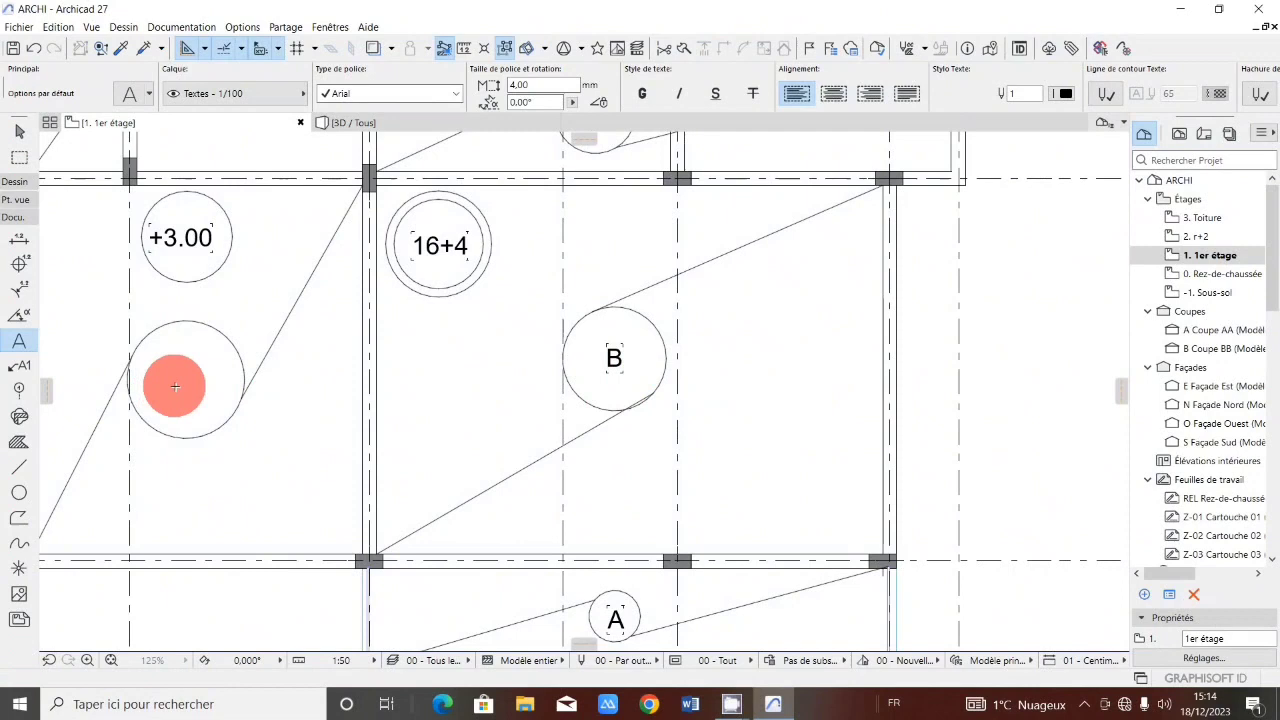
Label the lower-left circle below the +3.00 marker with the text C.
left_click(175, 386)
type("C")
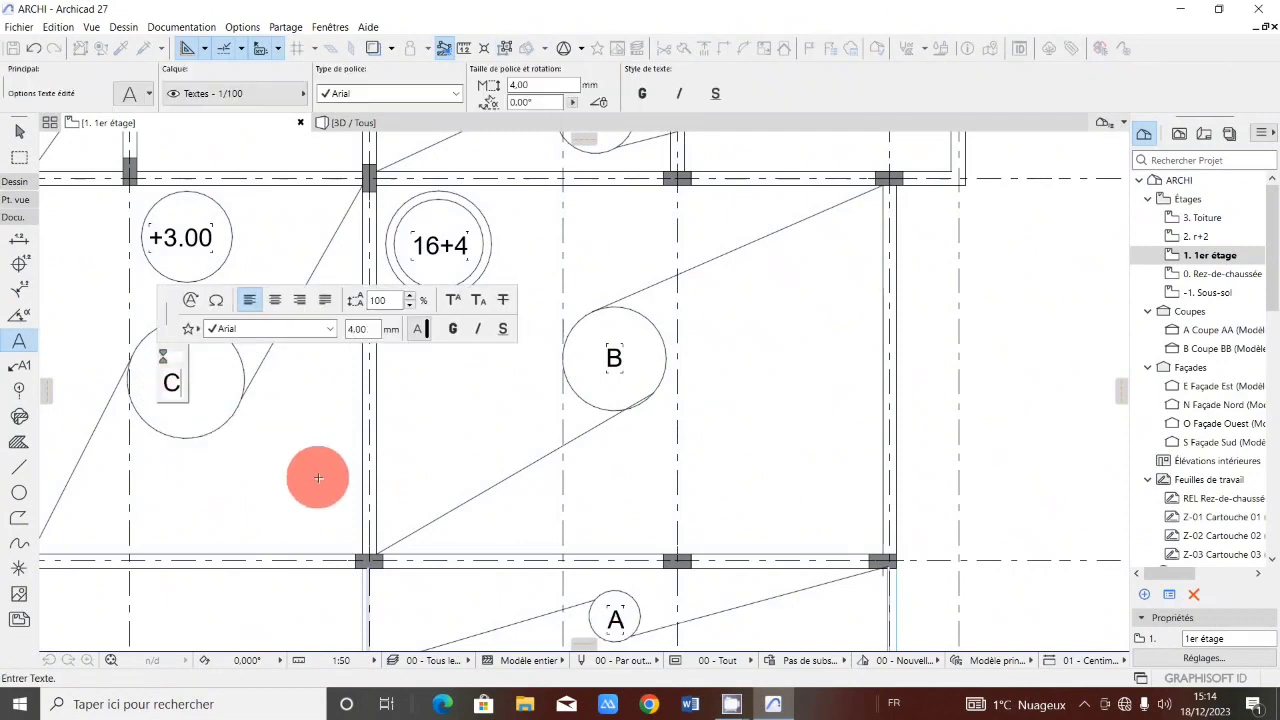
left_click(318, 478)
Label the small circle between grid lines 3 and 4 near axis IV with the text D.
scroll(354, 516, "down", 6)
scroll(366, 413, "up", 4)
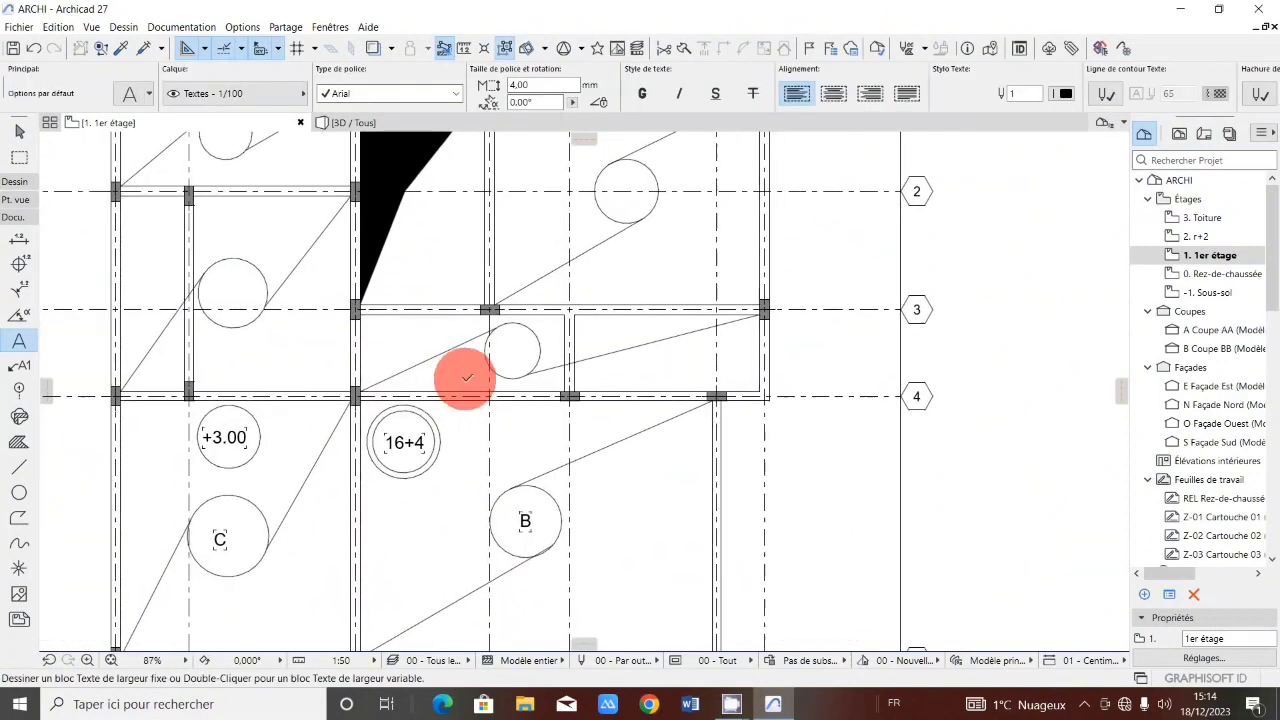
left_click(511, 346)
type("D")
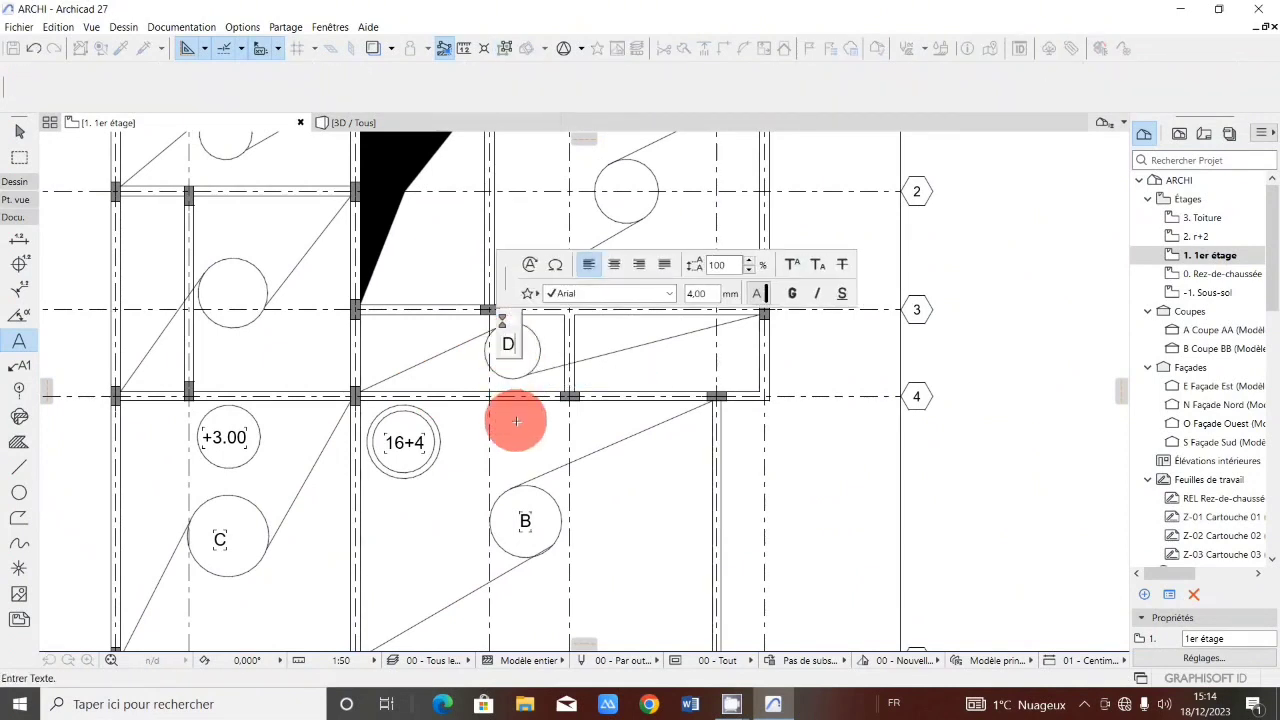
left_click(466, 380)
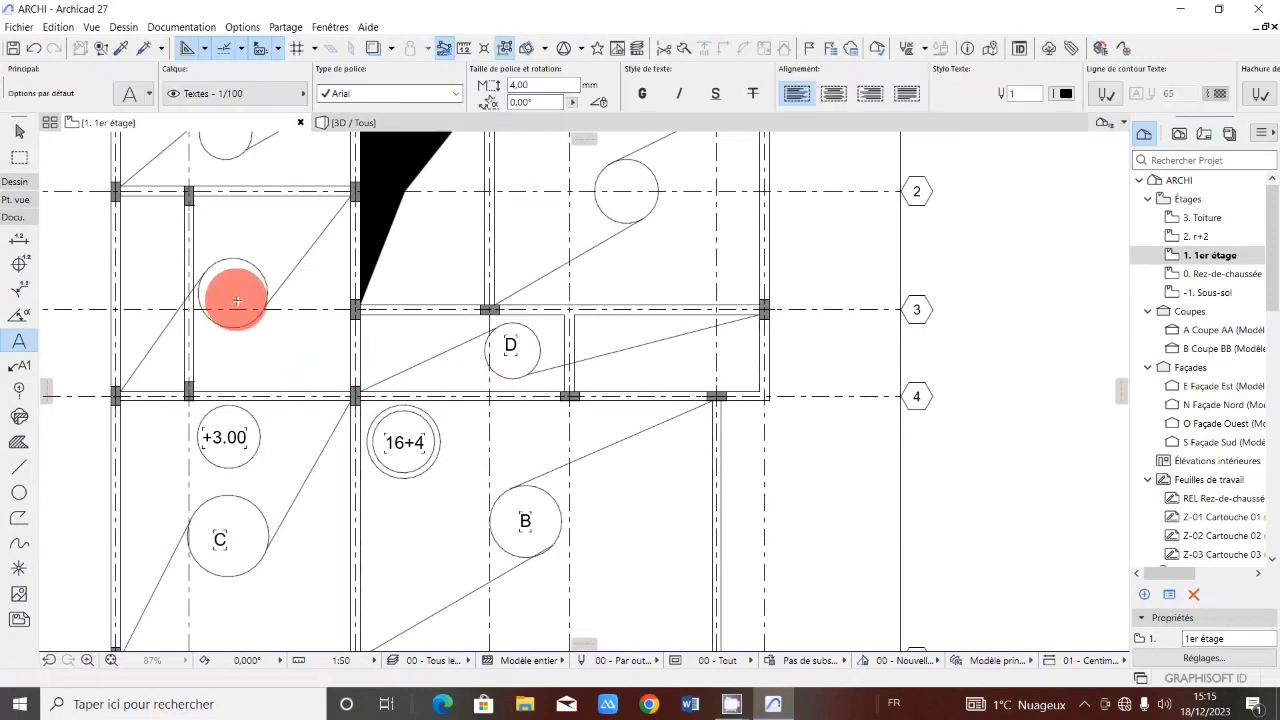
Label the left circle near grid line 3 with the text E.
left_click(236, 300)
key("Escape")
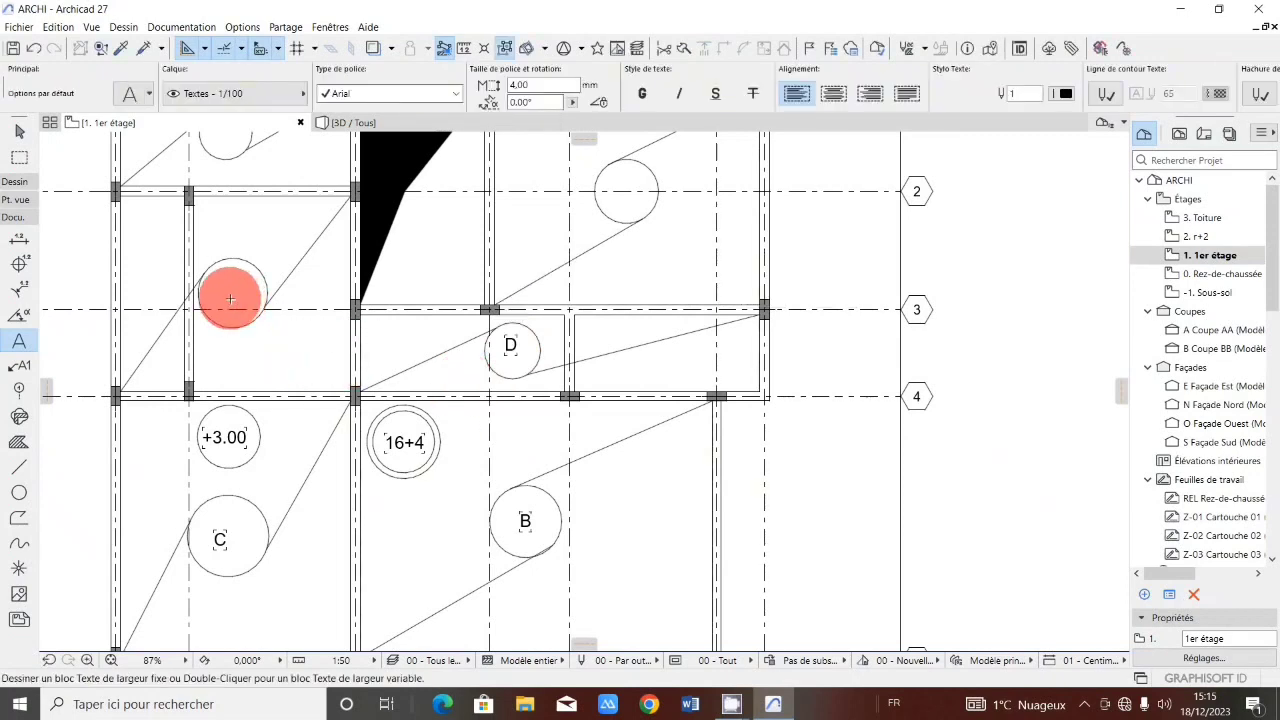
double_click(228, 296)
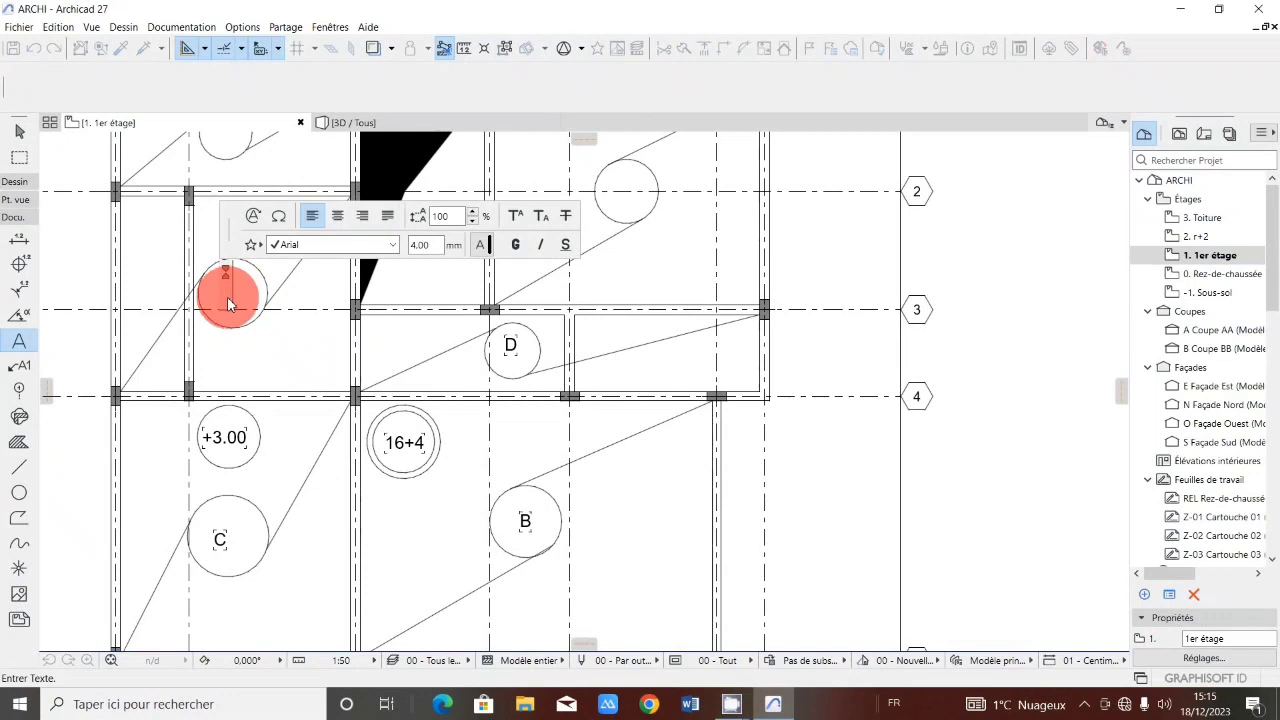
type("E")
left_click(276, 362)
Label the circle on grid line 2 in the right bay with the text F.
scroll(592, 541, "down", 3)
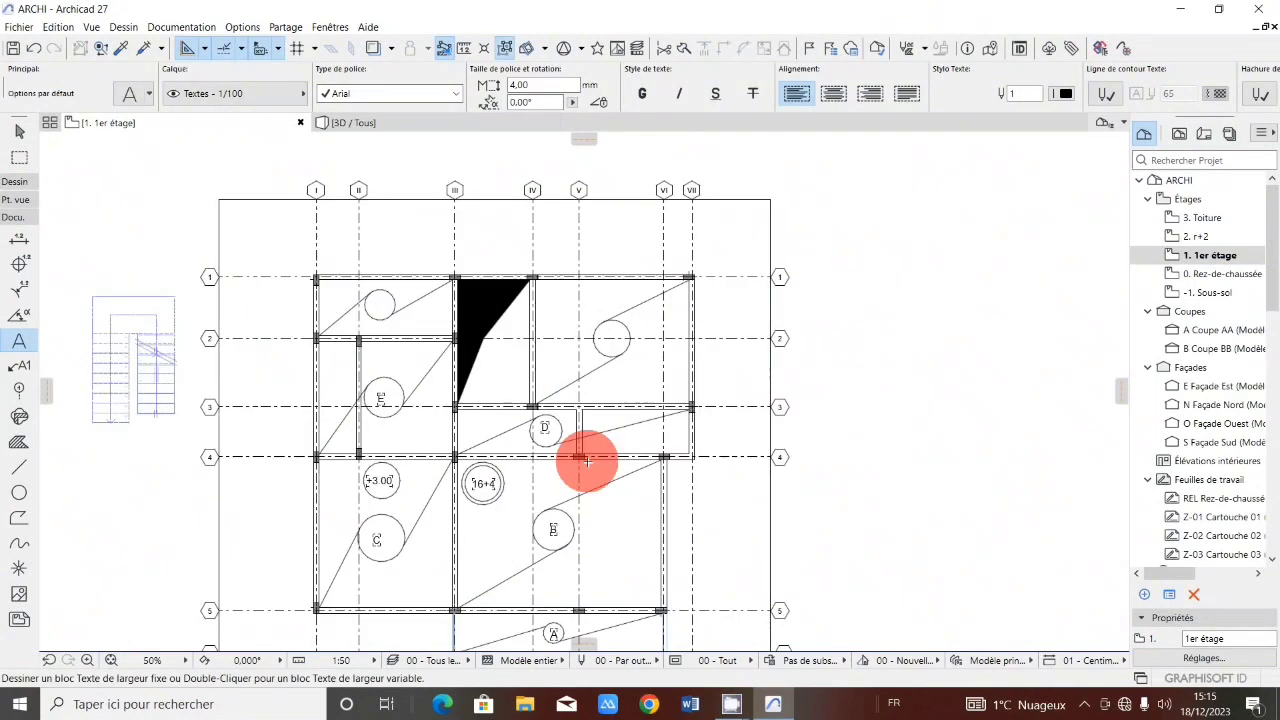
scroll(588, 339, "up", 3)
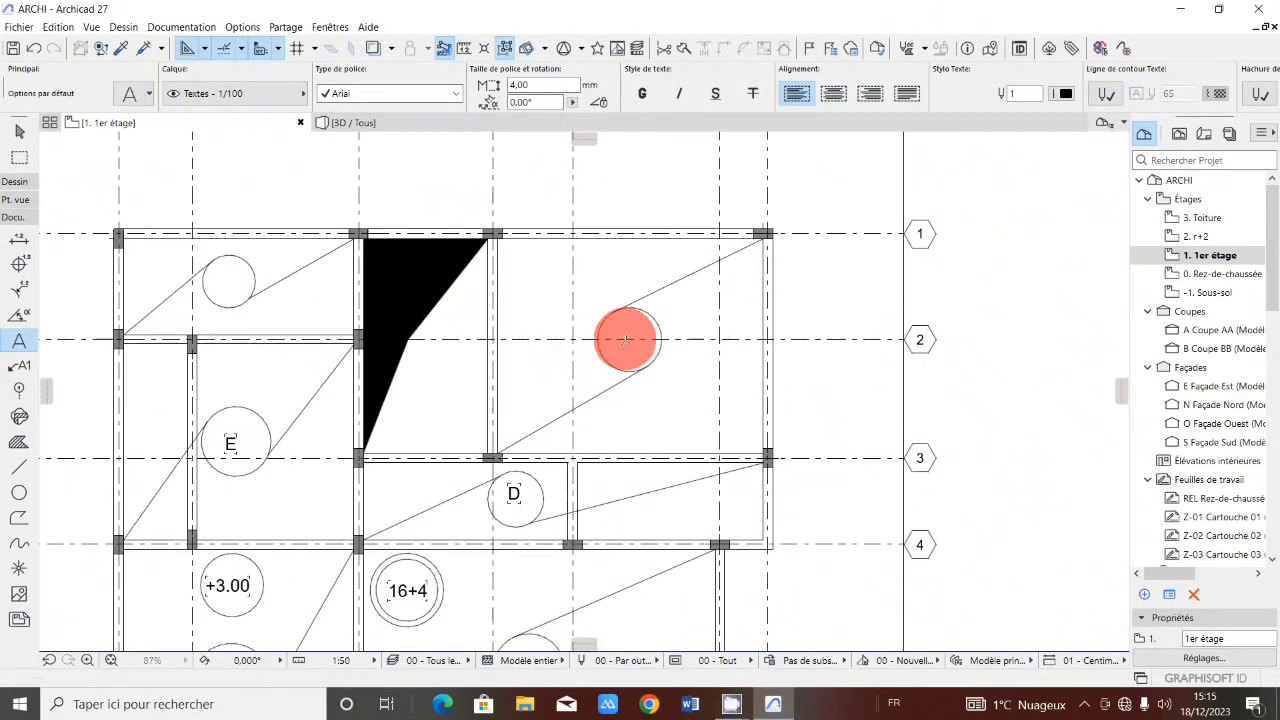
left_click(626, 342)
type("F")
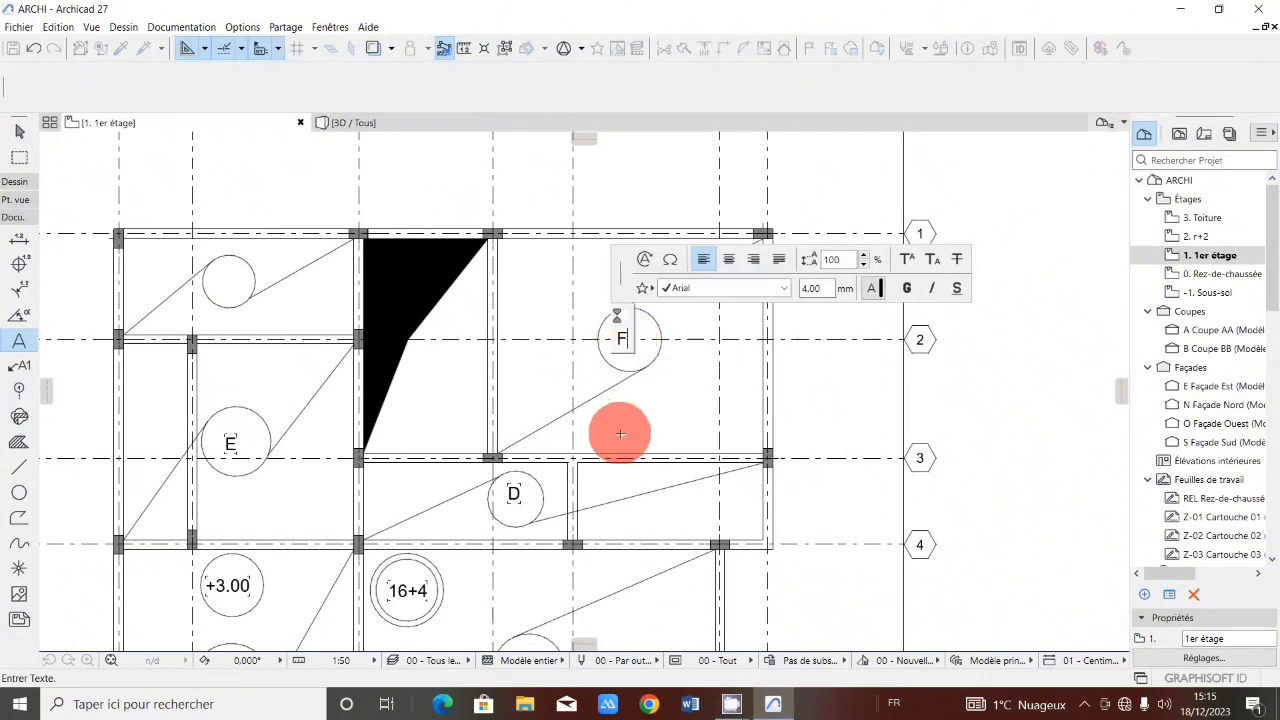
left_click(632, 436)
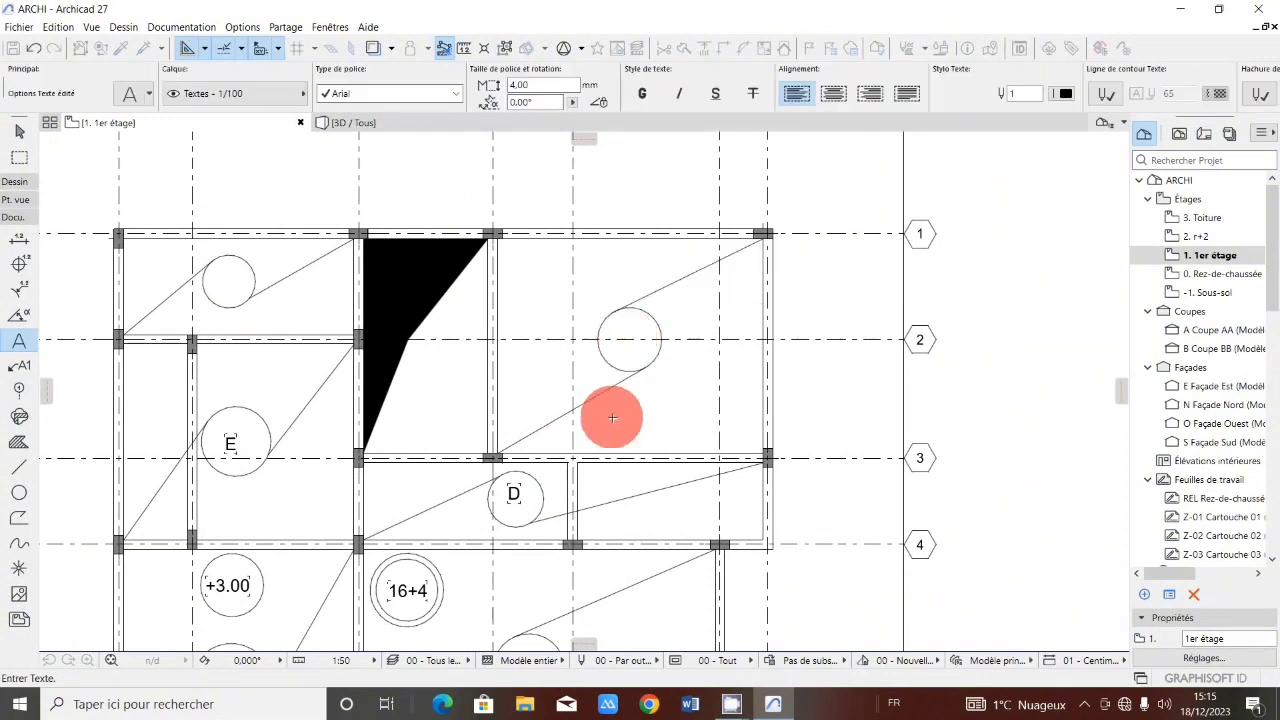
Label the top-left circle between grid lines 1 and 2 with the text G.
left_click(225, 283)
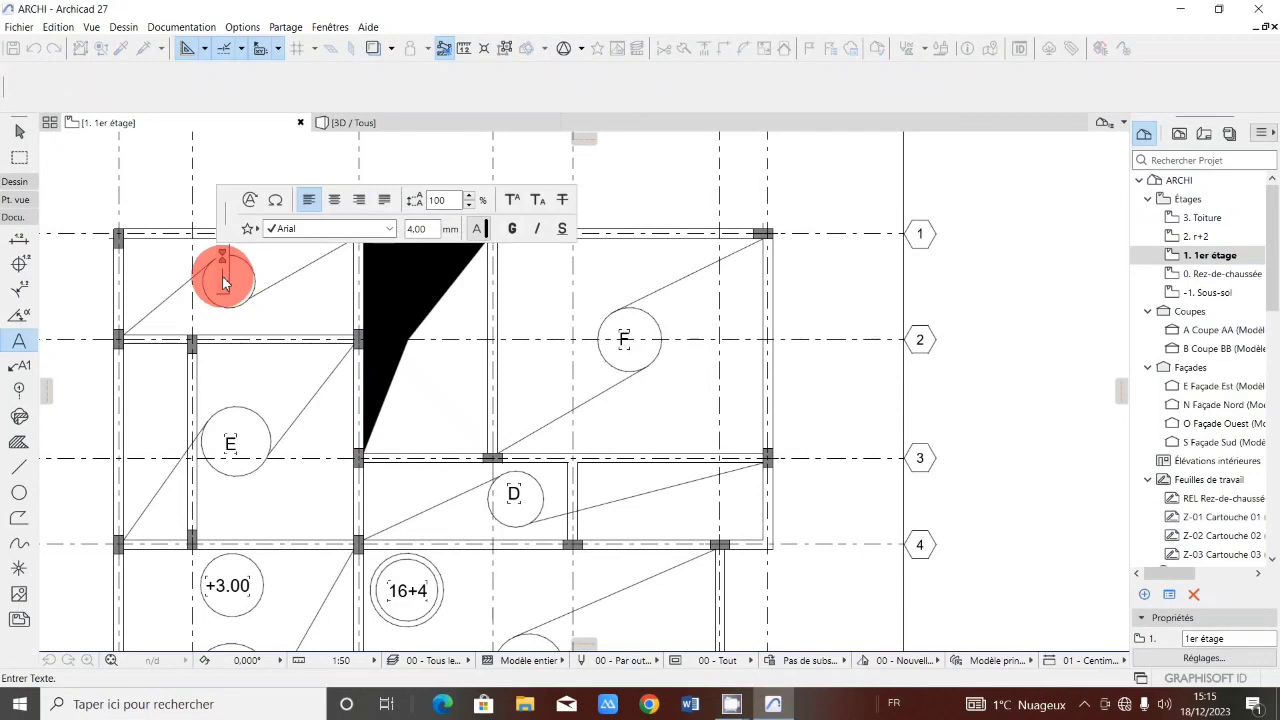
type("G")
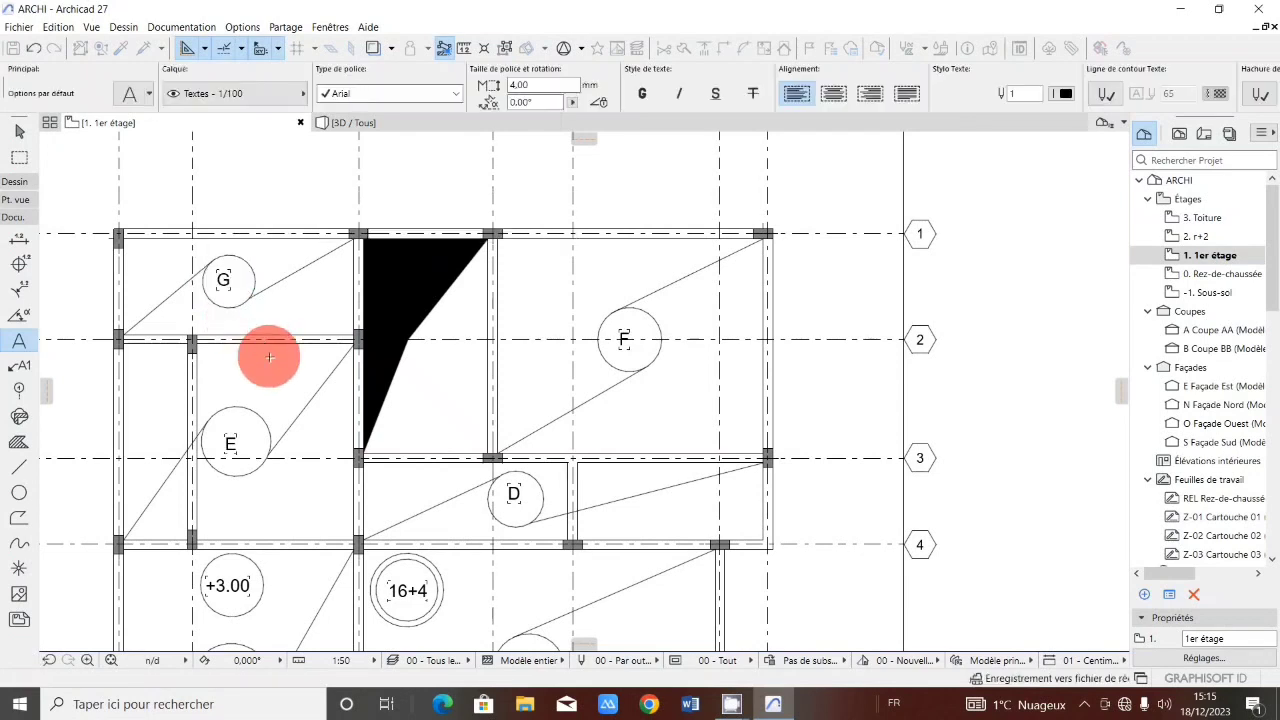
middle_click(269, 357)
middle_click(269, 357)
With the Line tool, draw a zigzag span symbol of short lines in the bay right of circle A, between grid lines 5 and 6.
scroll(292, 439, "up", 2)
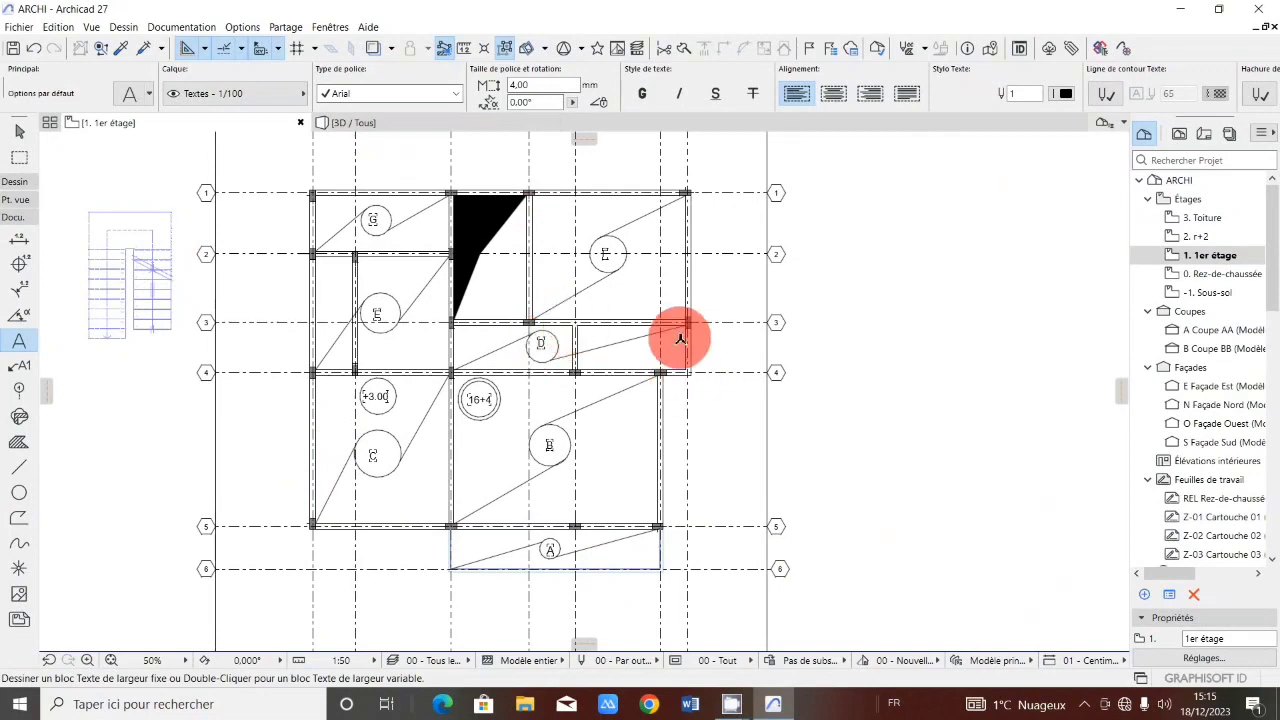
scroll(391, 205, "up", 3)
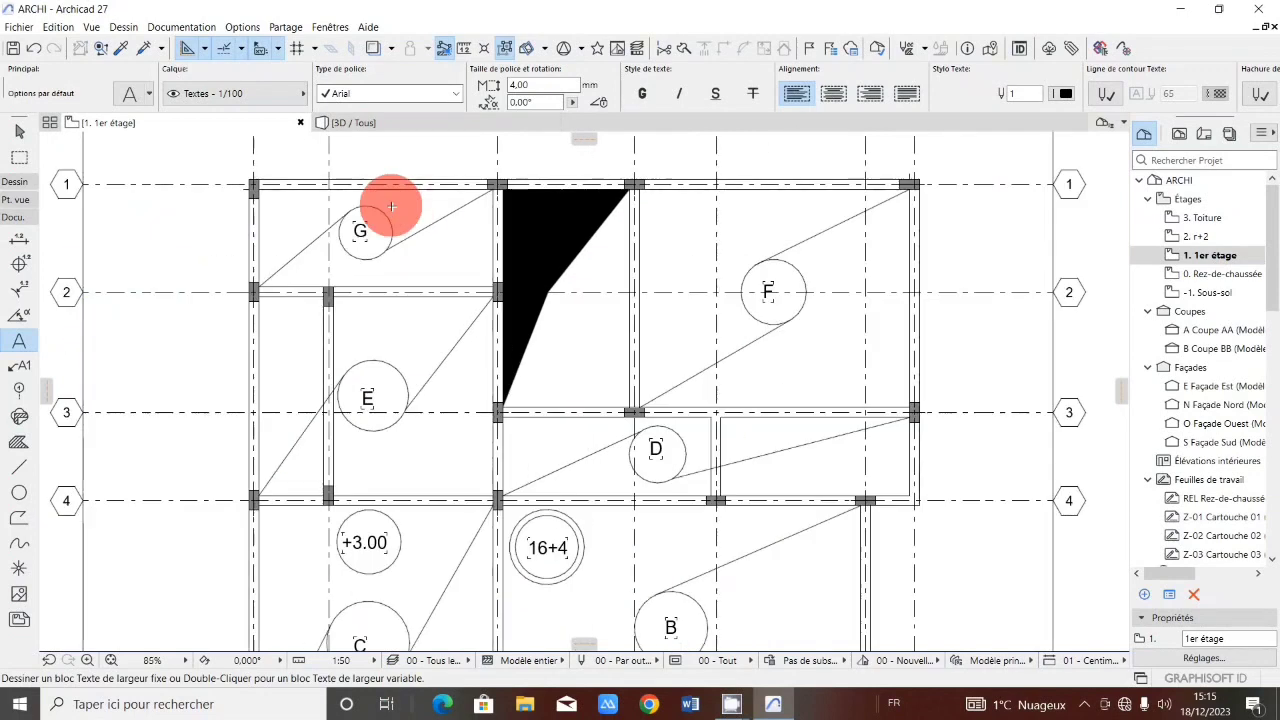
scroll(509, 320, "down", 5)
scroll(476, 366, "up", 3)
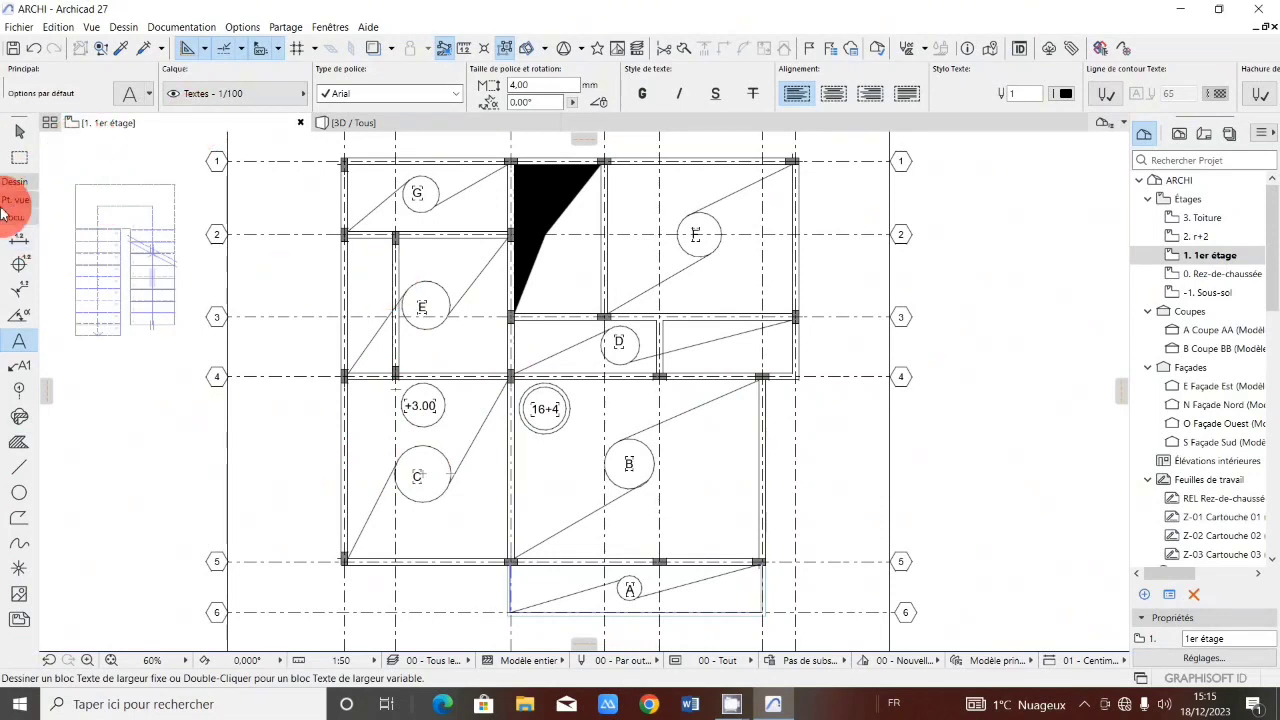
left_click(18, 465)
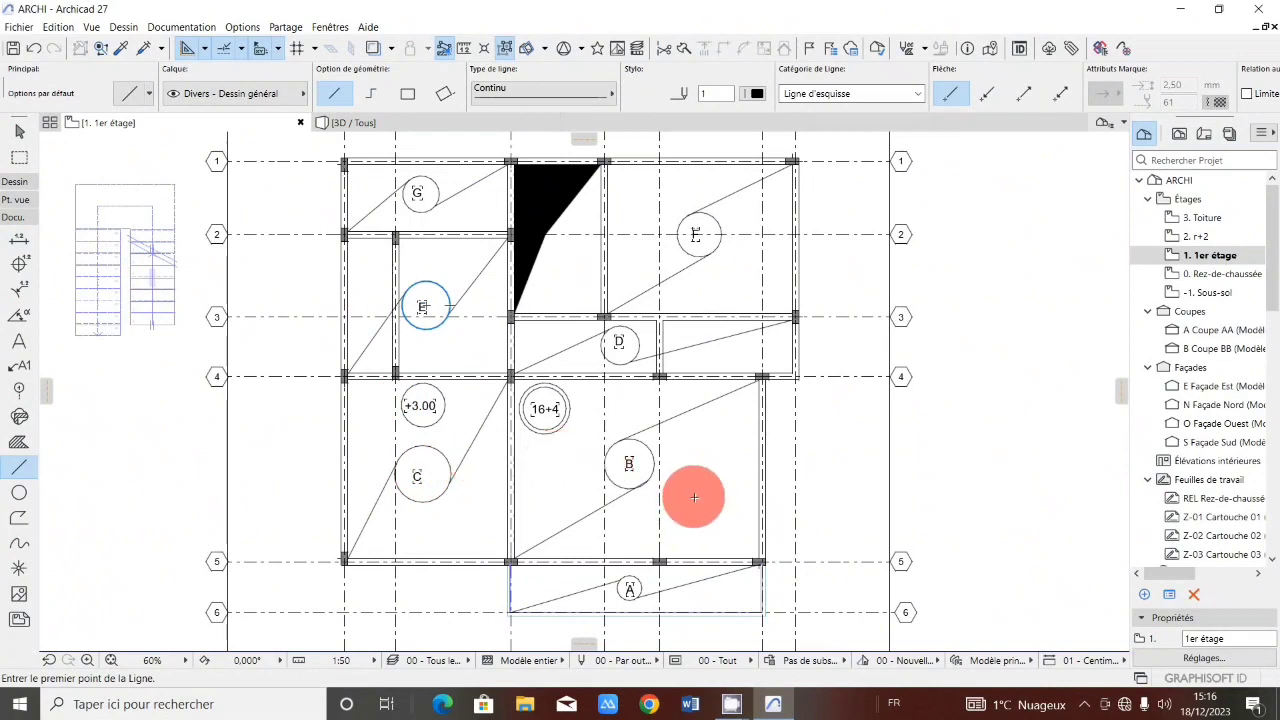
scroll(710, 460, "up", 2)
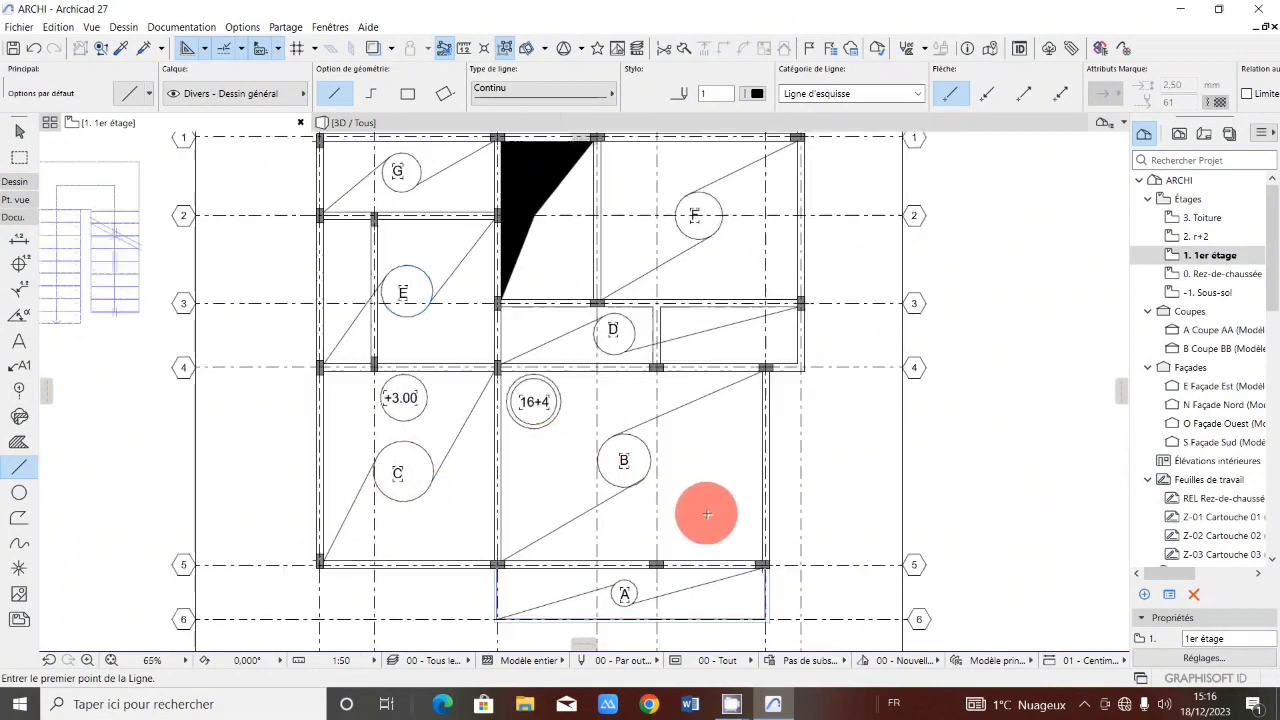
scroll(710, 456, "up", 4)
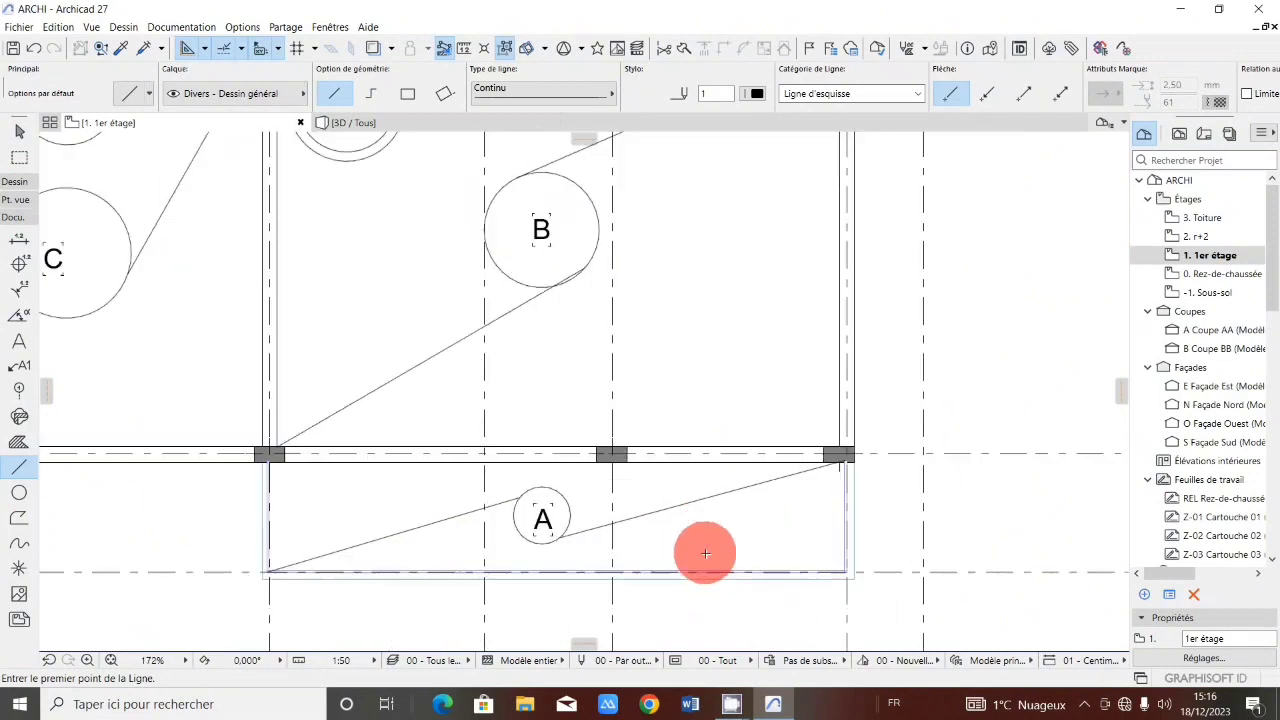
left_click(743, 494)
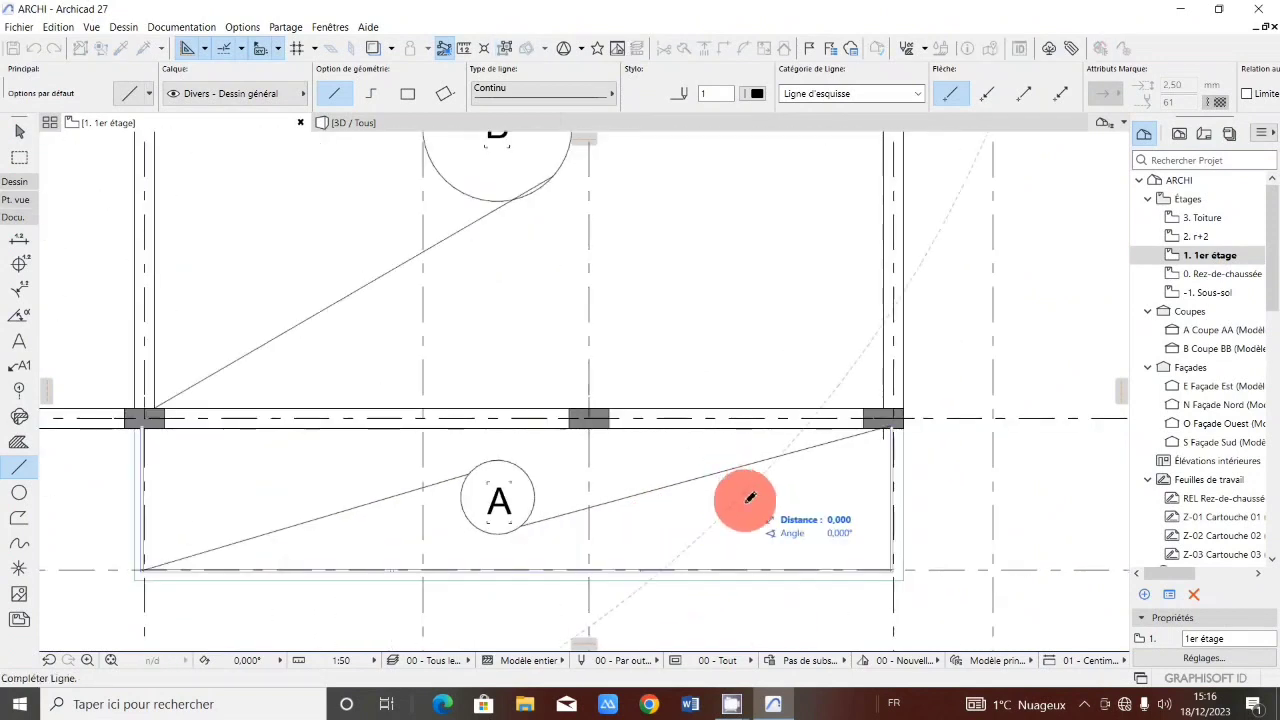
left_click(743, 548)
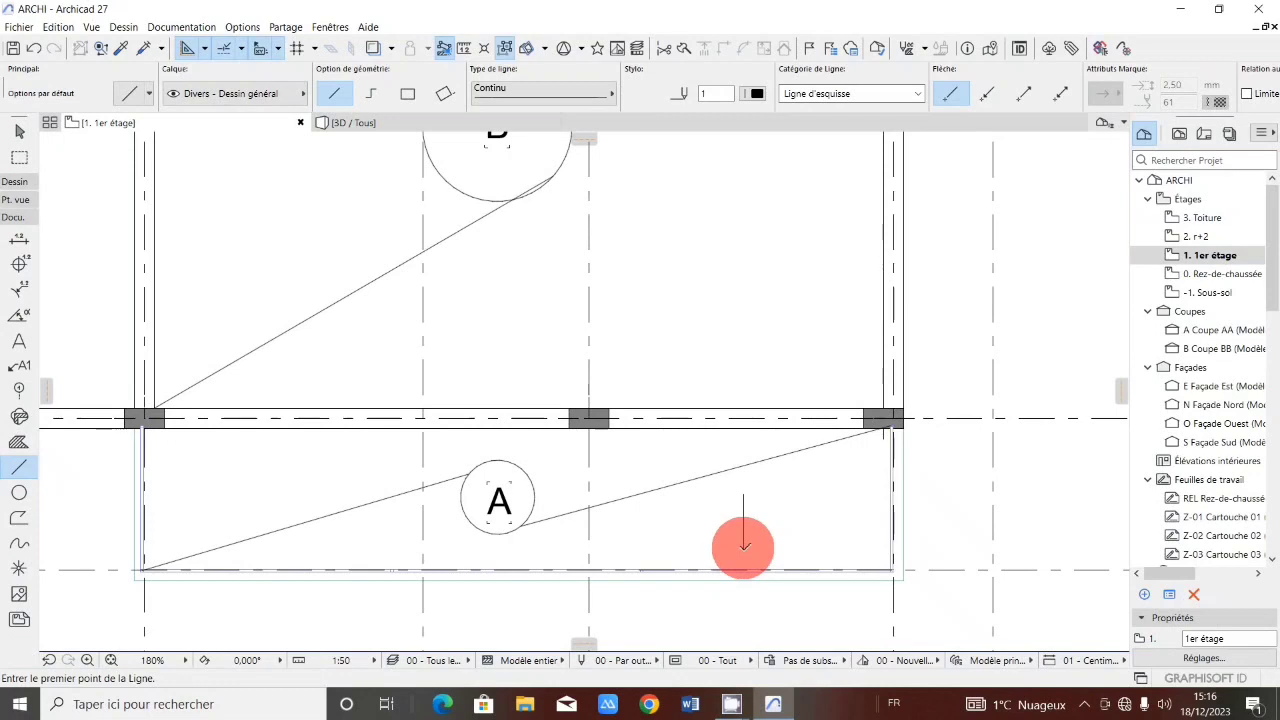
left_click(728, 534)
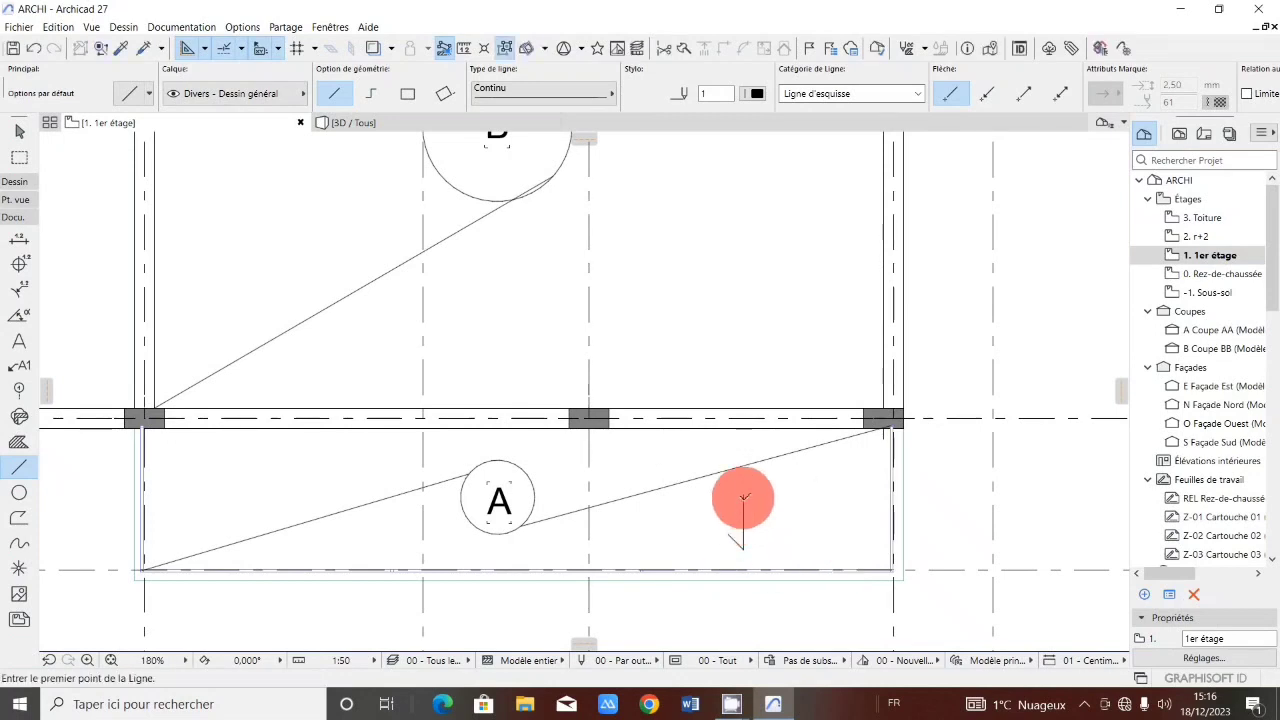
left_click(743, 548)
left_click(757, 514)
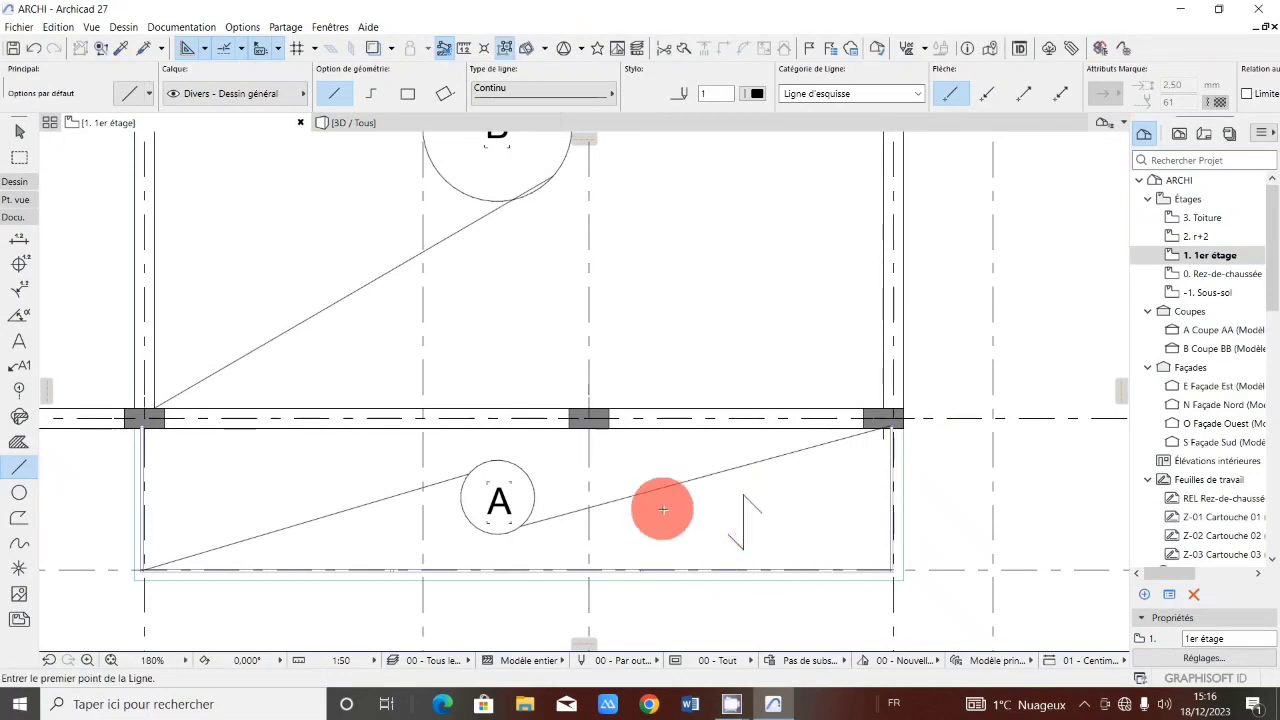
Draw a vertical zigzag span symbol of three lines in the bay right of circle B, between grid lines 4 and 5.
scroll(673, 500, "down", 3)
scroll(683, 500, "up", 2)
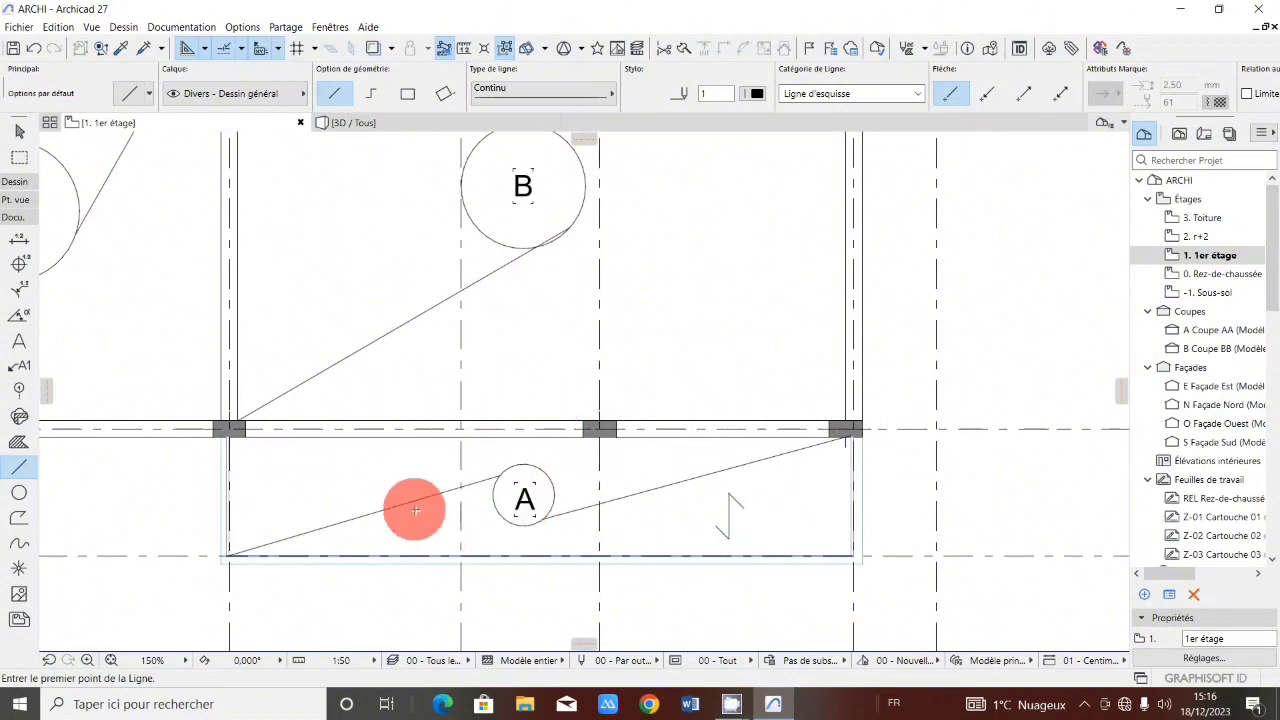
scroll(531, 486, "down", 1)
scroll(694, 366, "down", 2)
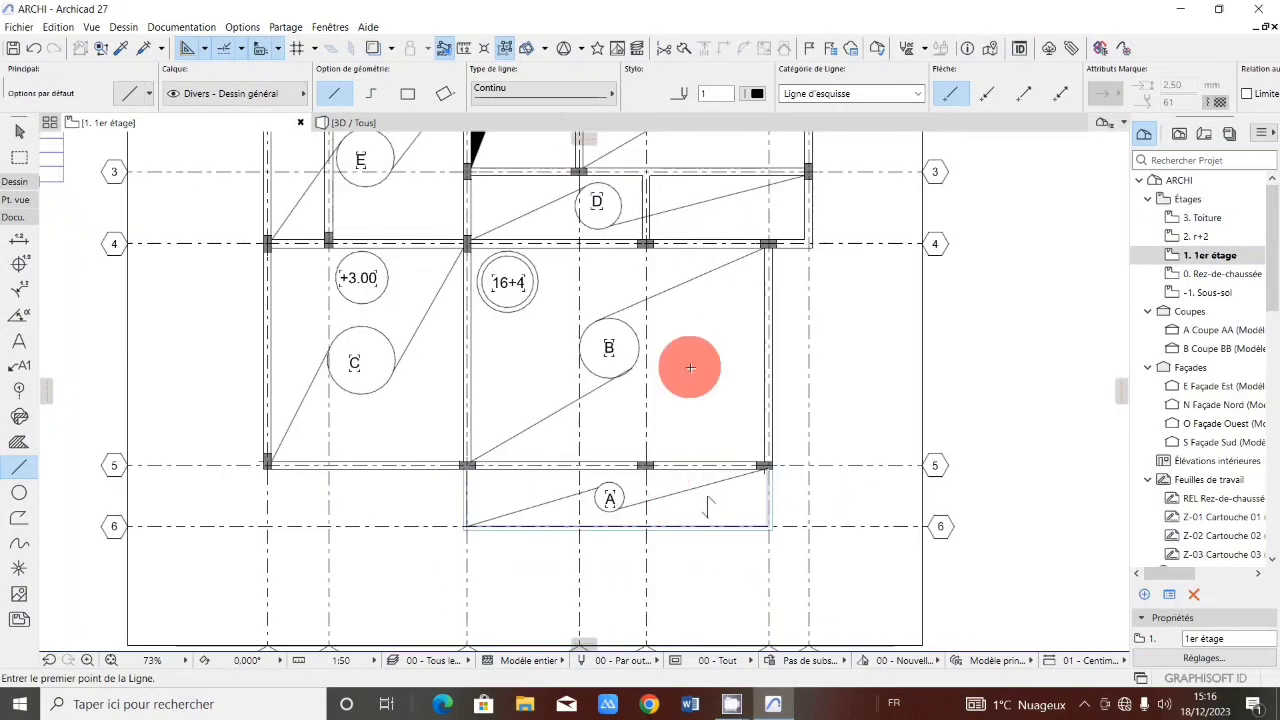
scroll(694, 351, "up", 2)
left_click(710, 342)
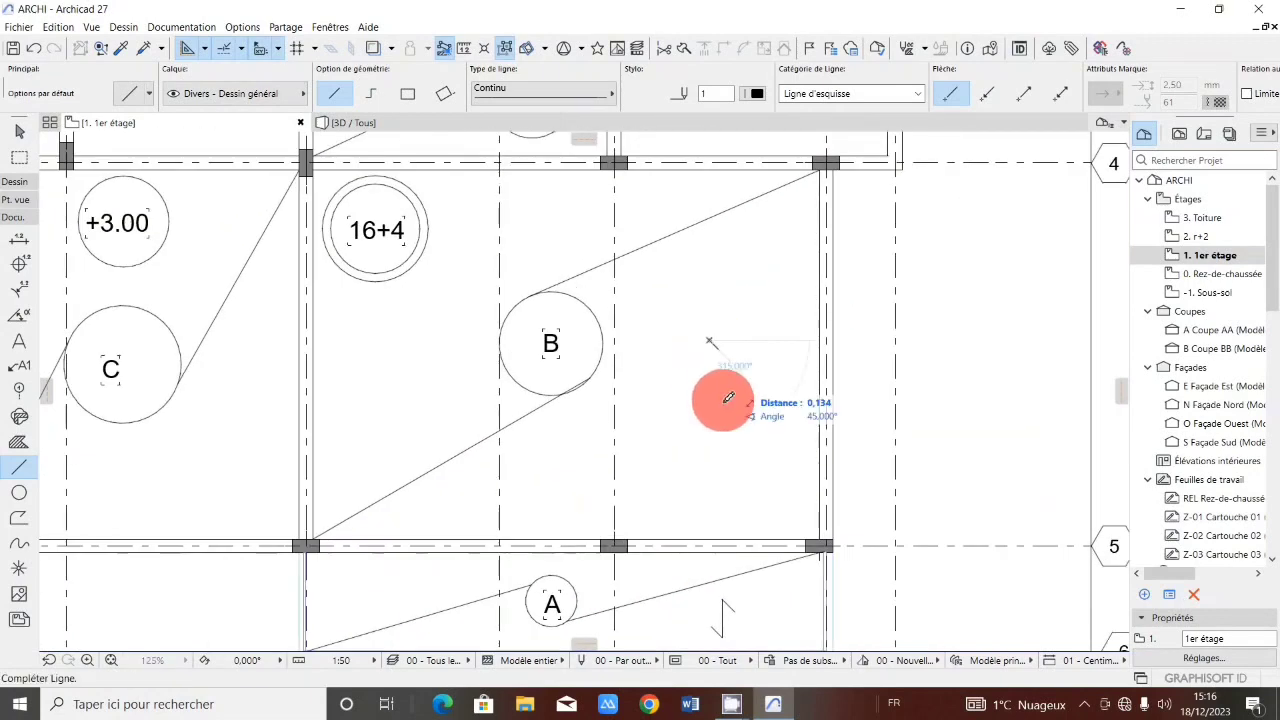
left_click(709, 435)
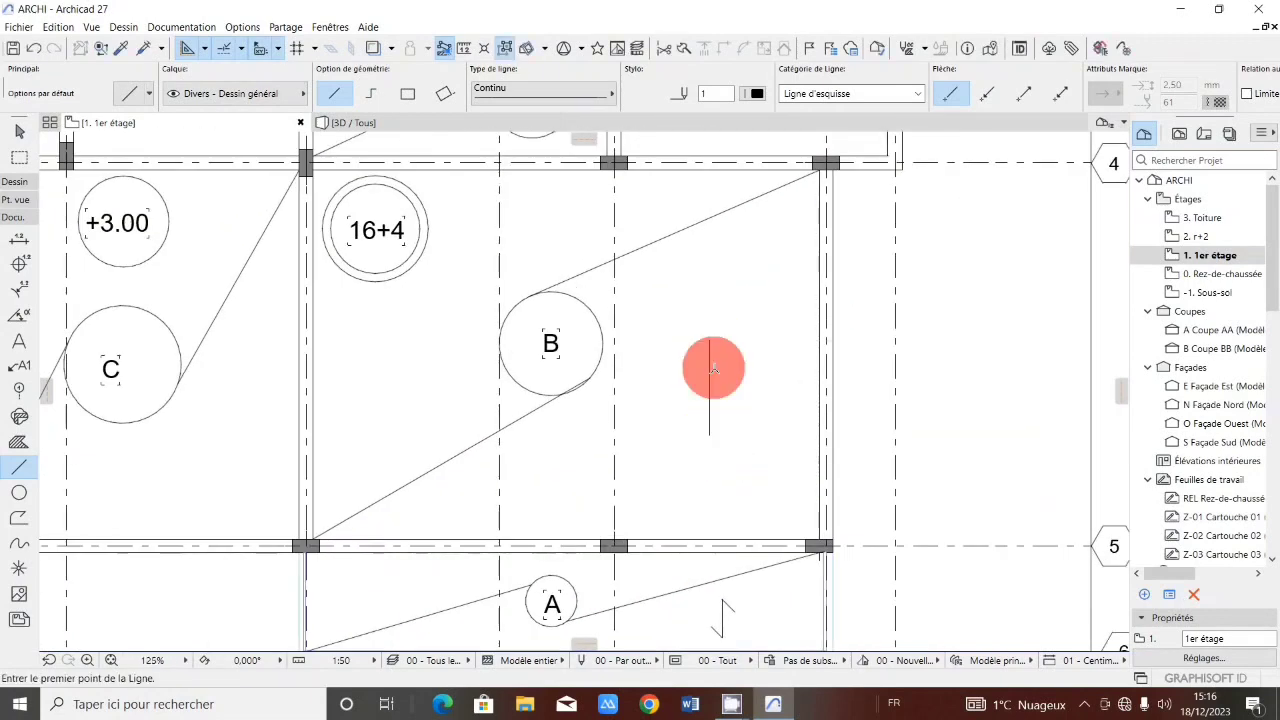
left_click(710, 342)
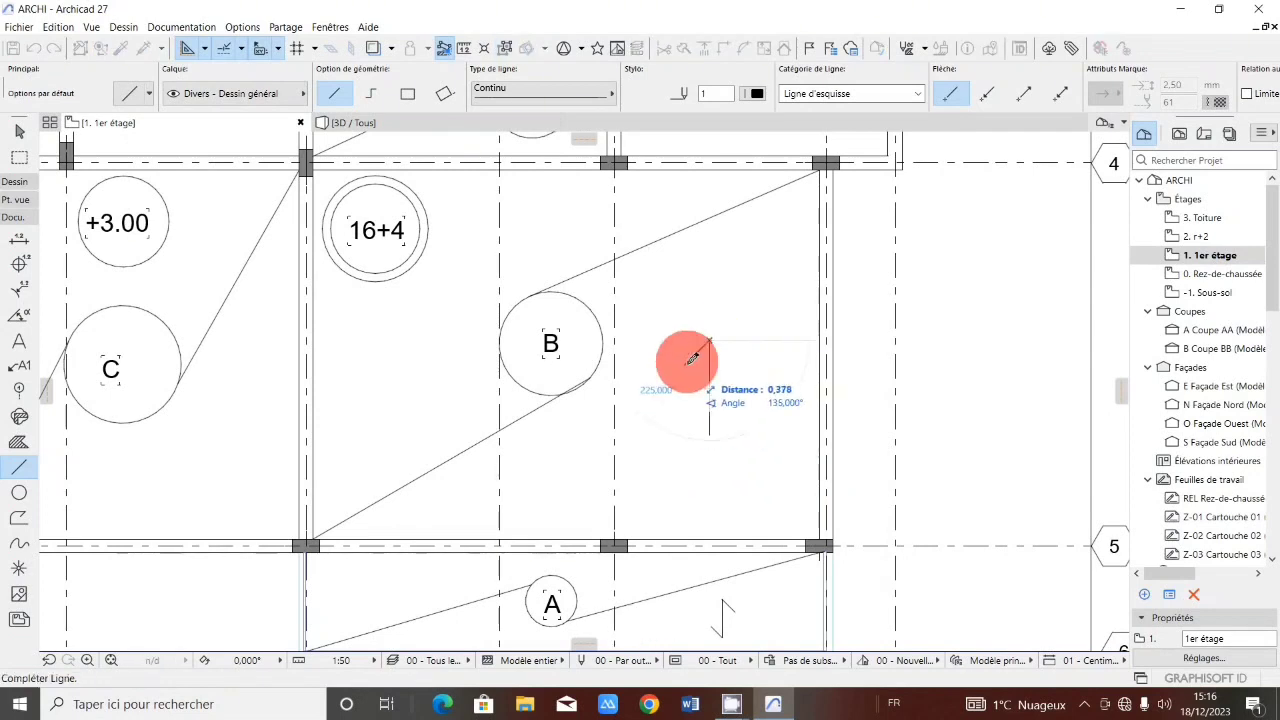
left_click(690, 360)
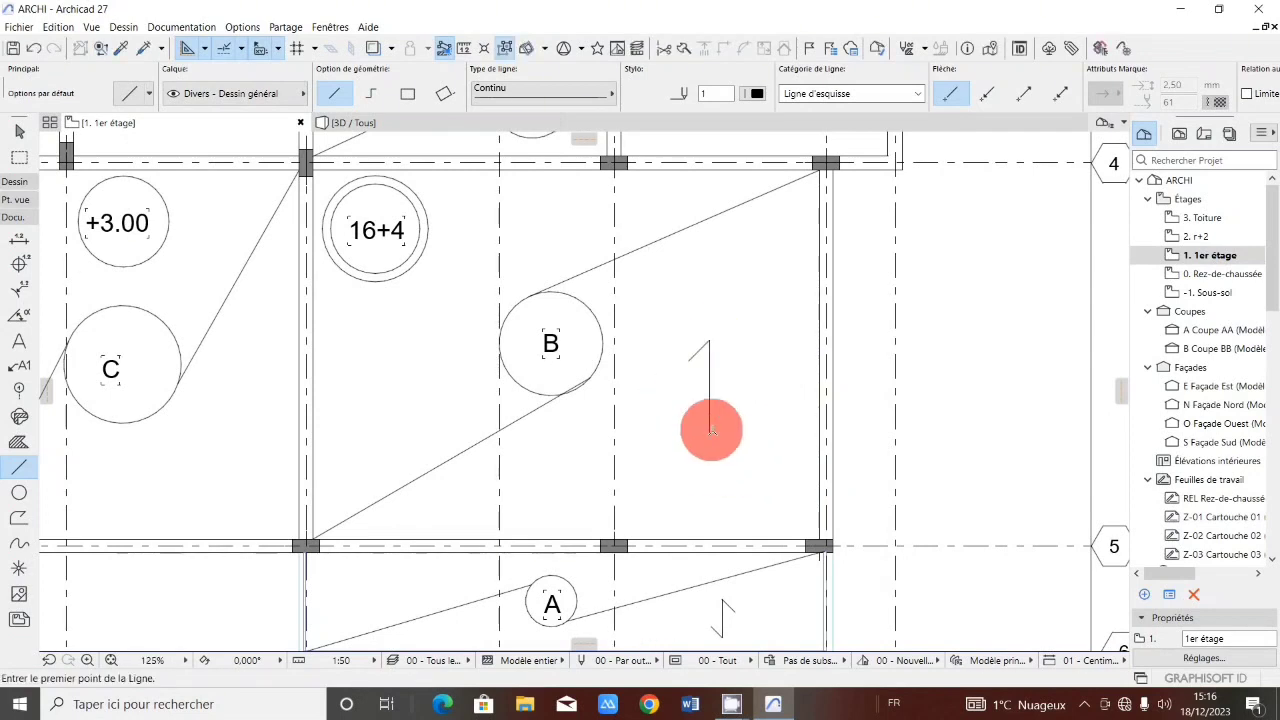
left_click(709, 434)
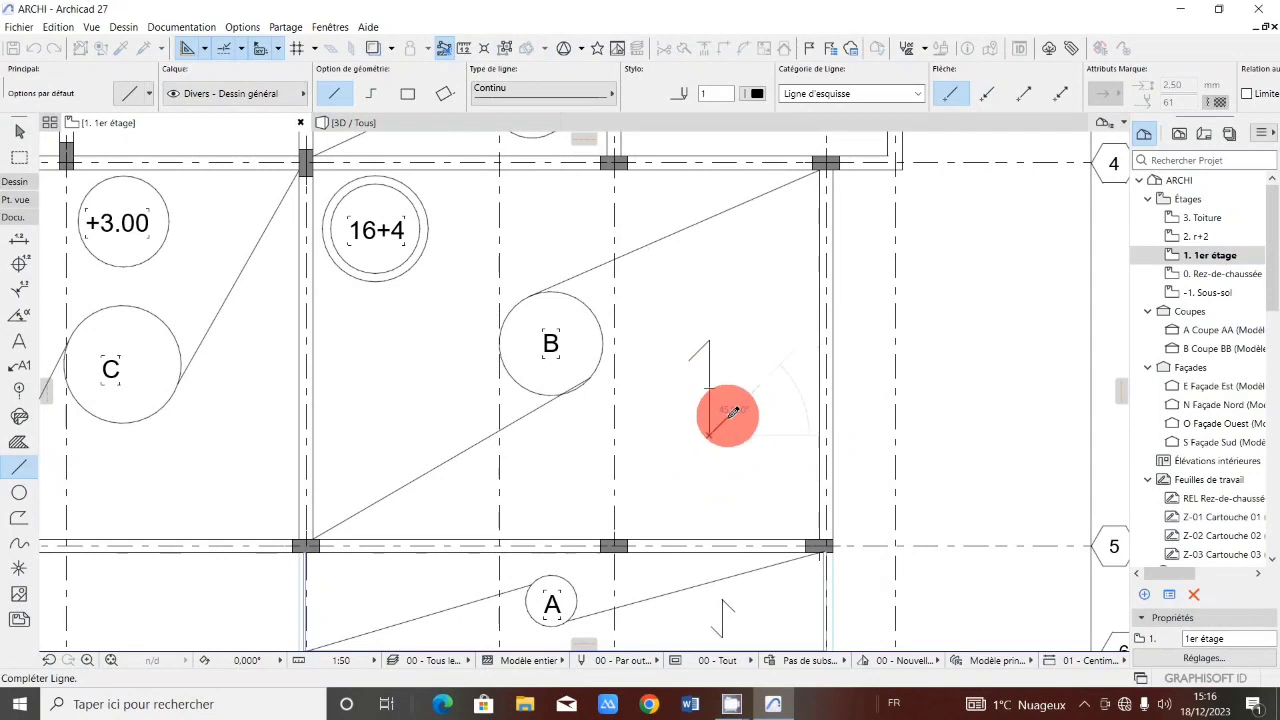
left_click(731, 413)
Draw a zigzag span symbol in the bay right of circle D, between grid lines 3 and 4.
scroll(730, 400, "down", 5)
scroll(760, 365, "up", 4)
scroll(779, 395, "up", 3)
left_click(775, 437)
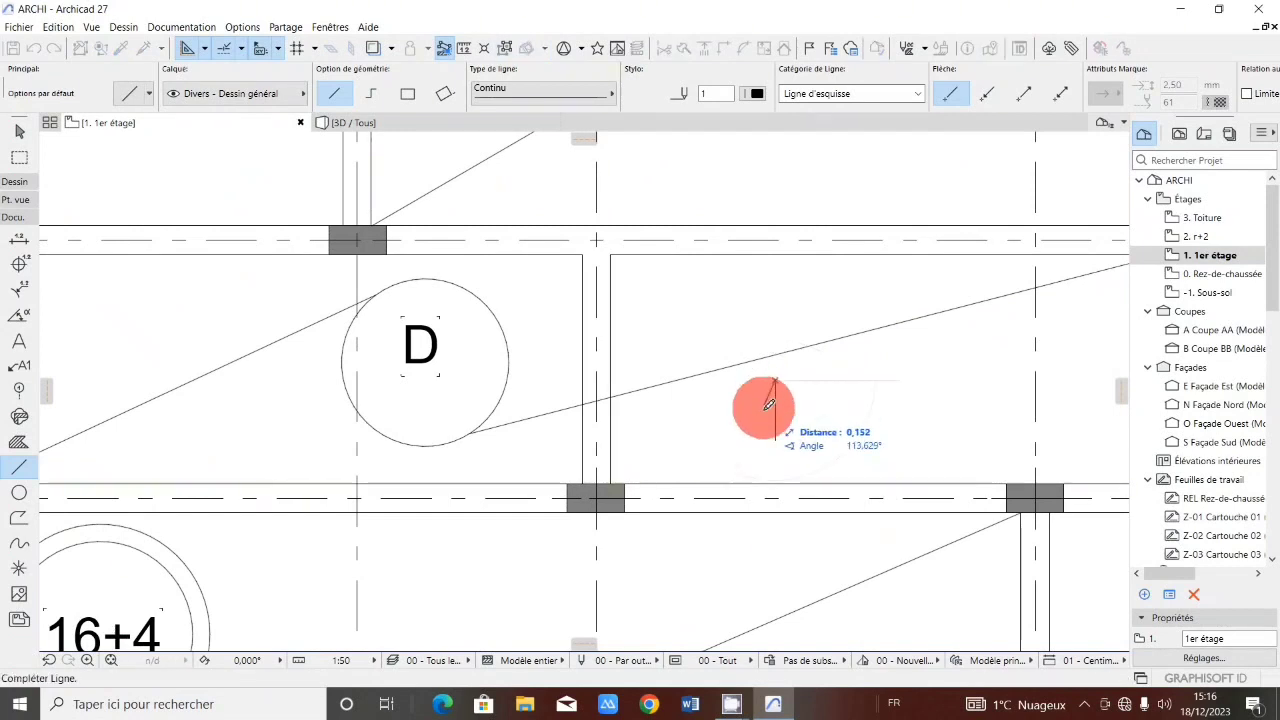
left_click(776, 440)
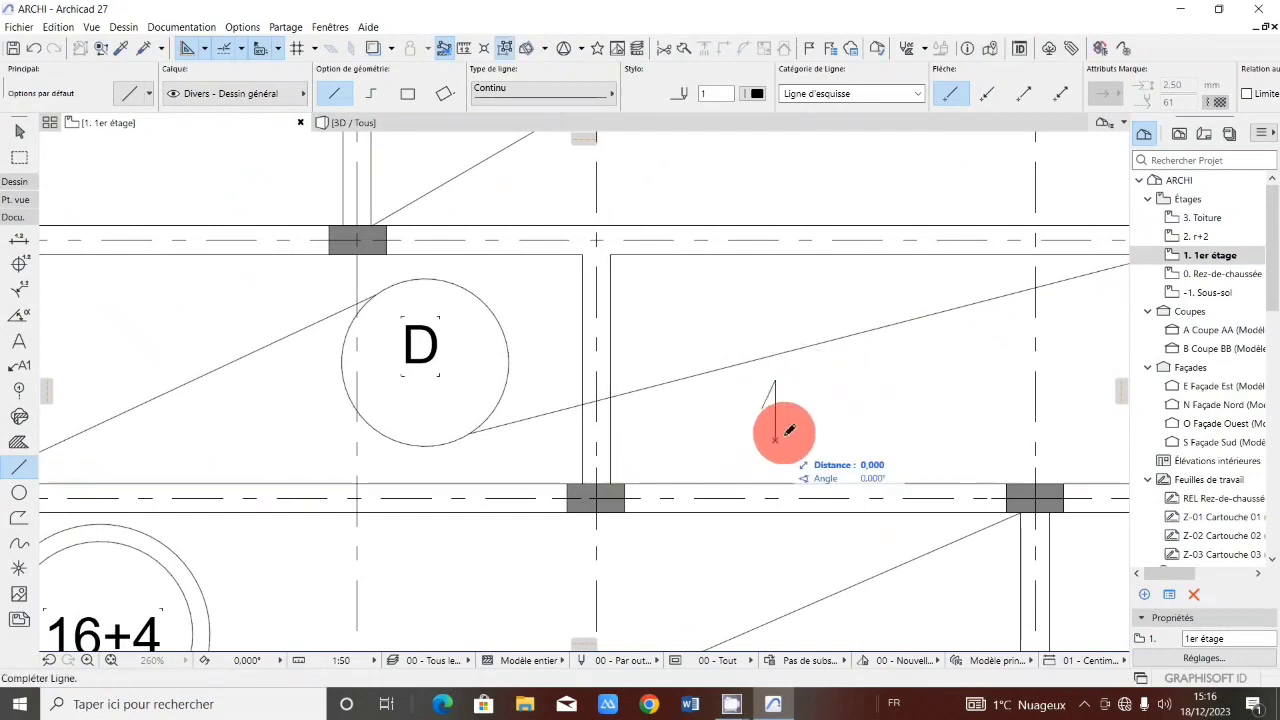
left_click(791, 422)
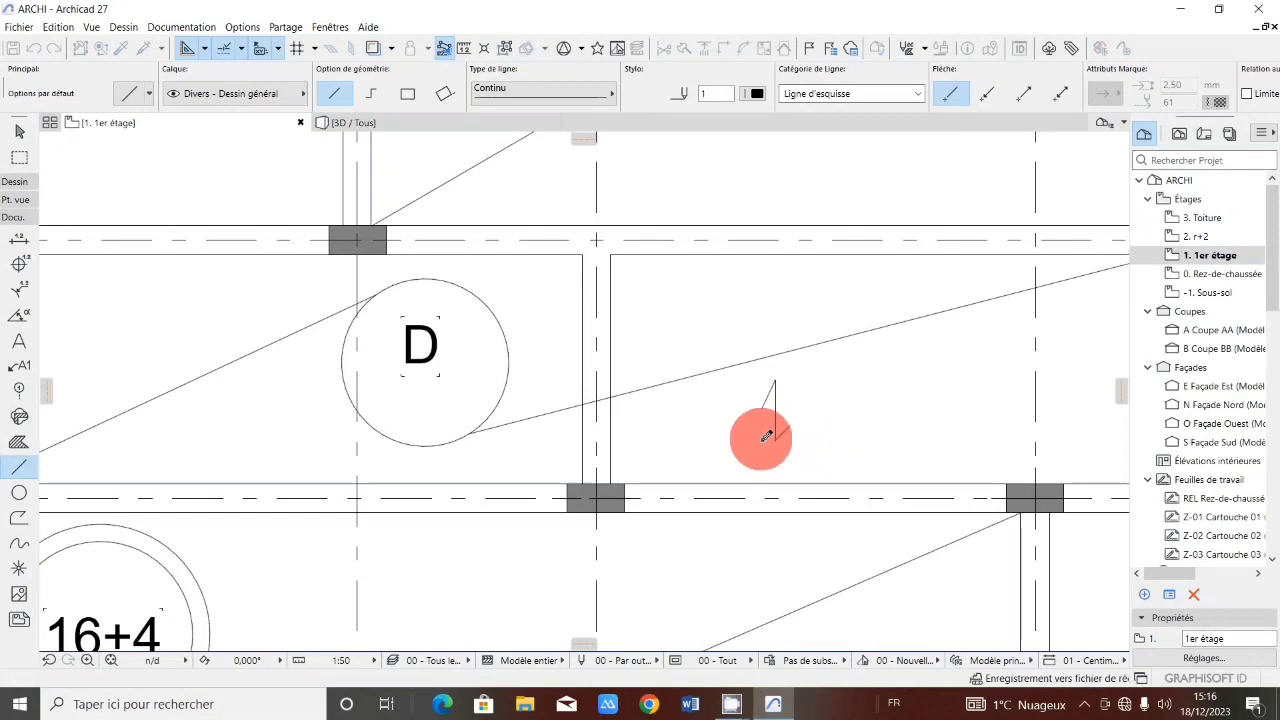
Draw a vertical zigzag span symbol below circle F, between grid lines 2 and 3.
scroll(766, 466, "down", 4)
scroll(780, 337, "up", 3)
left_click(785, 396)
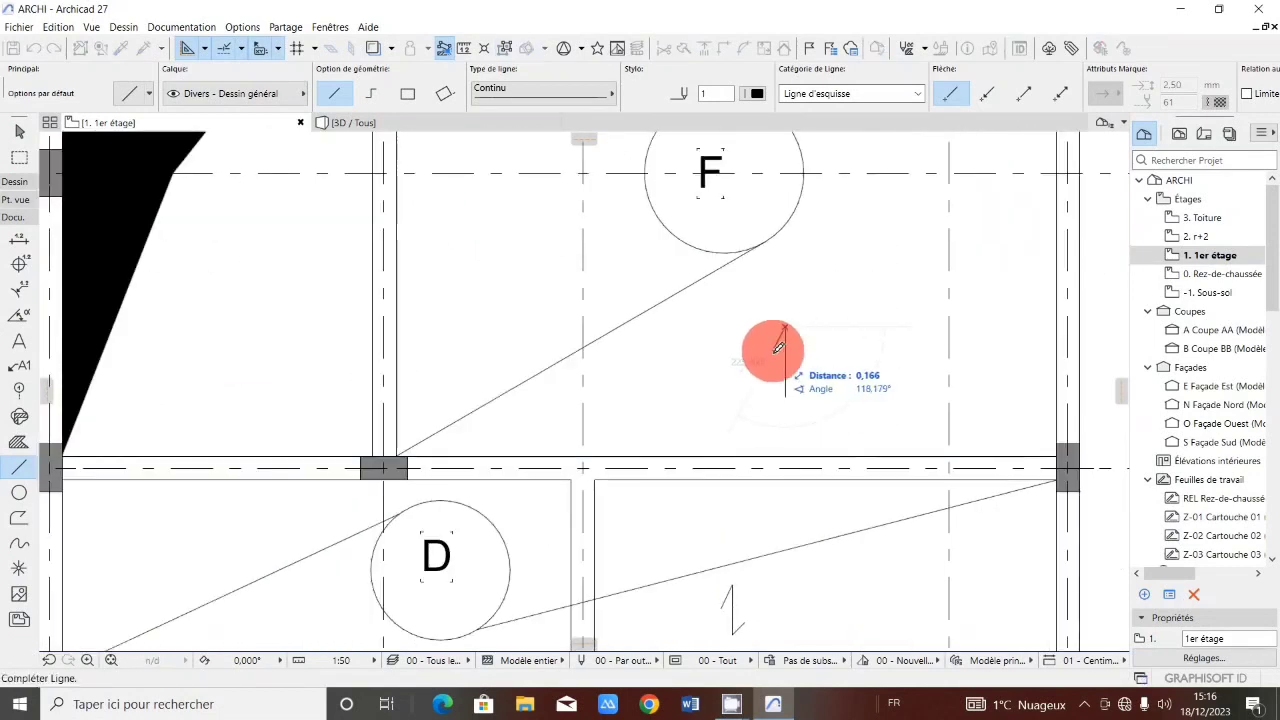
left_click(785, 328)
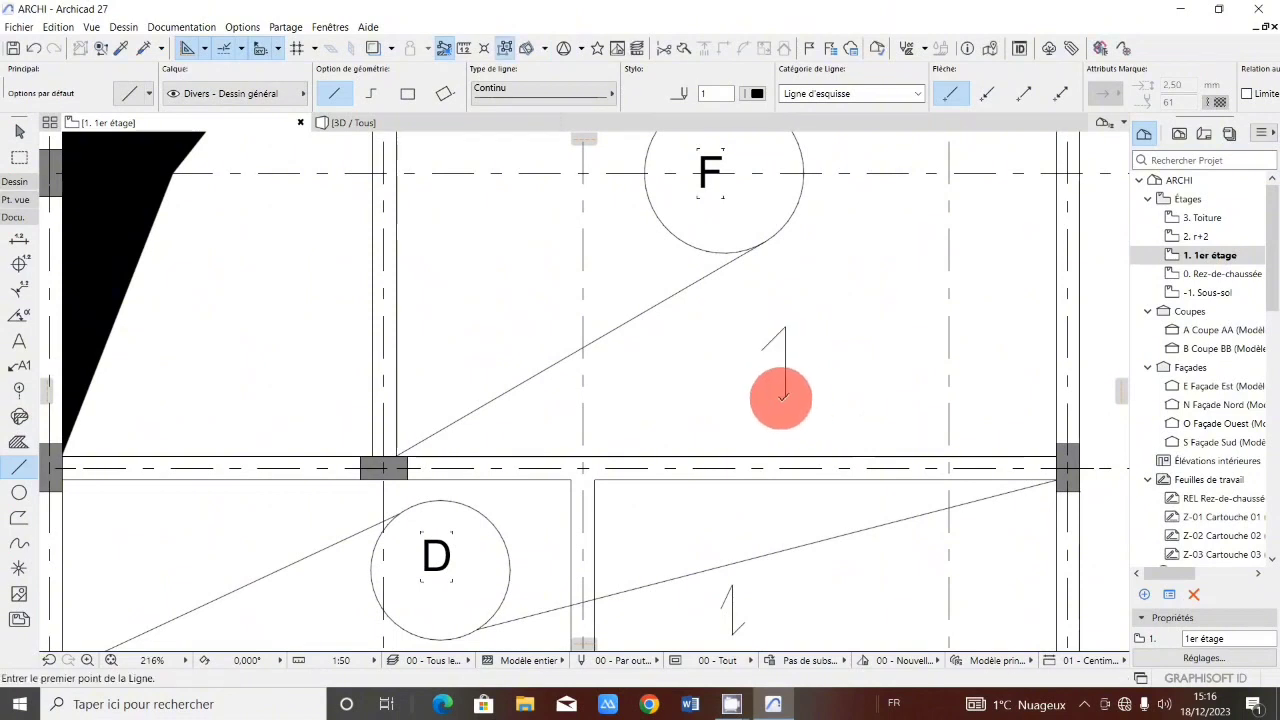
left_click(787, 396)
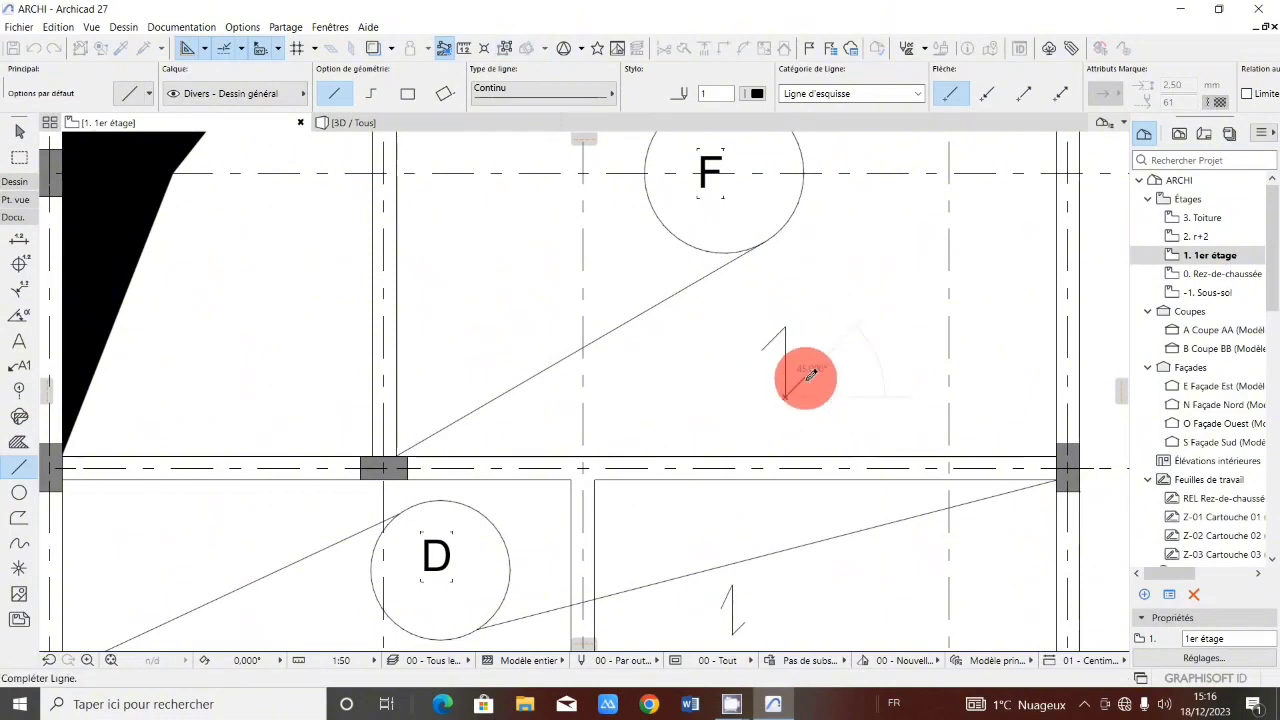
left_click(805, 377)
Draw a horizontal zigzag span symbol below circle C, just above grid line 5.
scroll(797, 418, "down", 5)
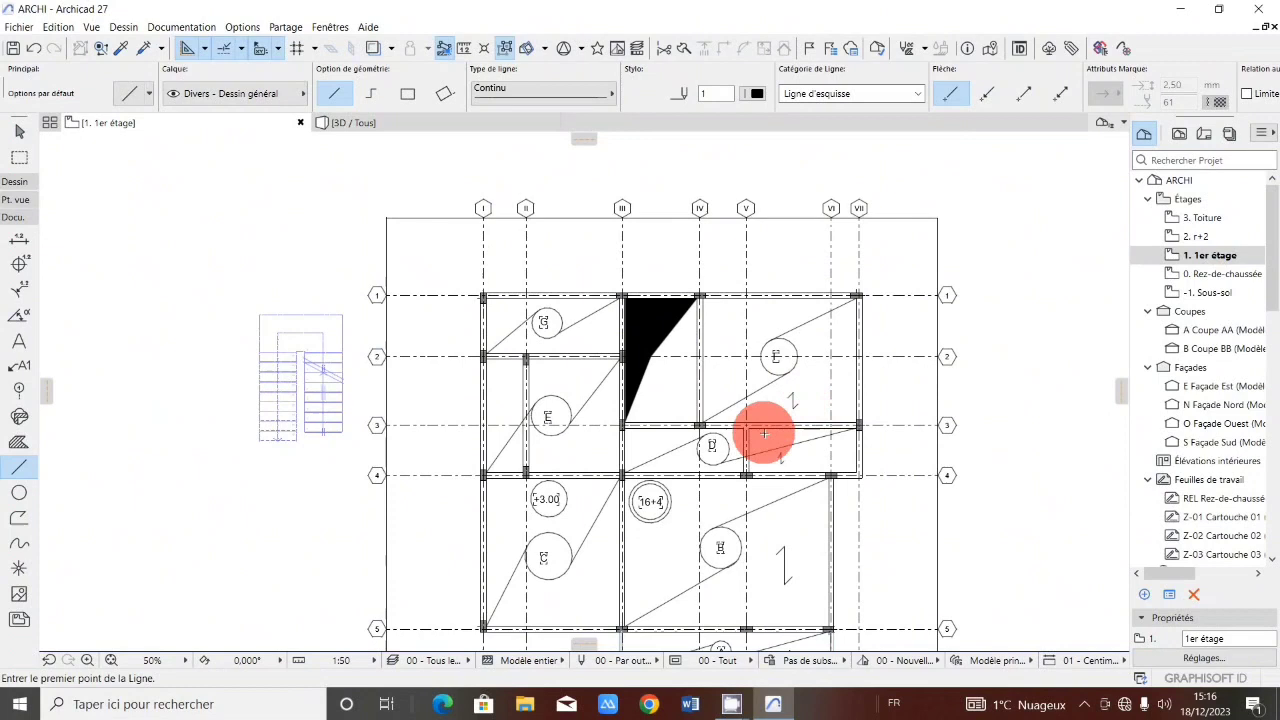
scroll(763, 434, "up", 2)
scroll(680, 480, "down", 2)
scroll(663, 509, "up", 2)
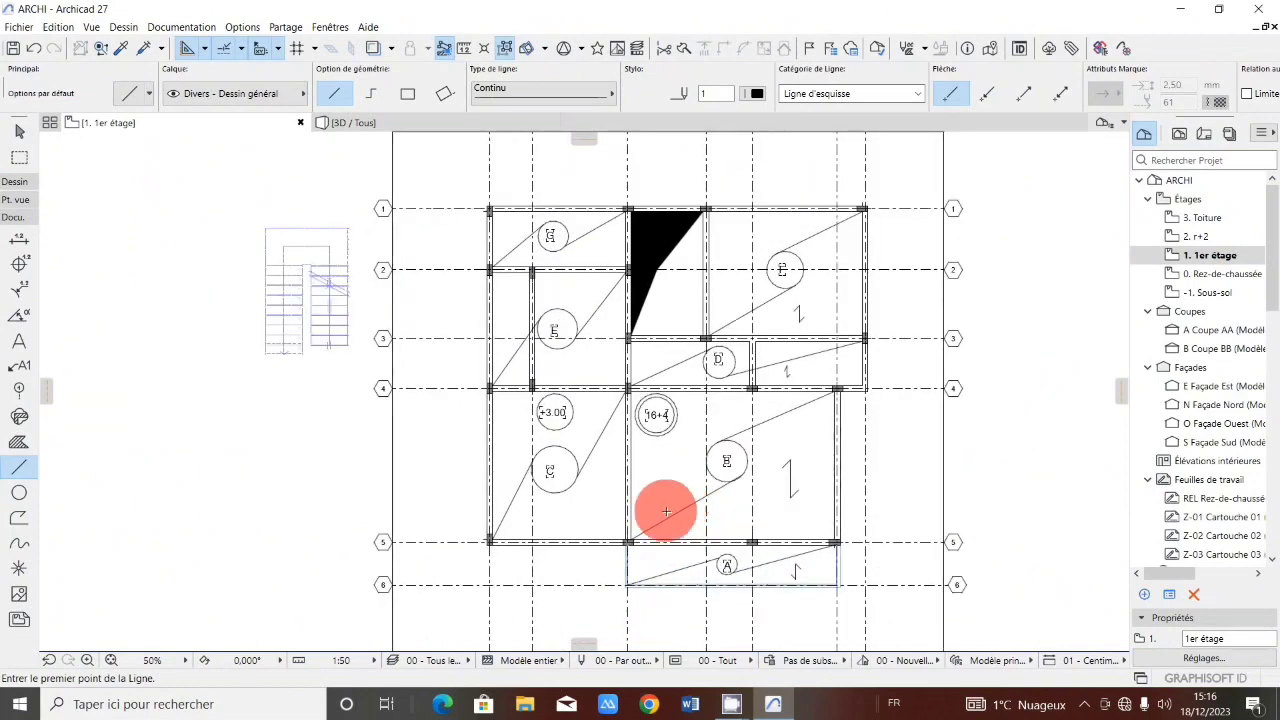
scroll(519, 541, "up", 2)
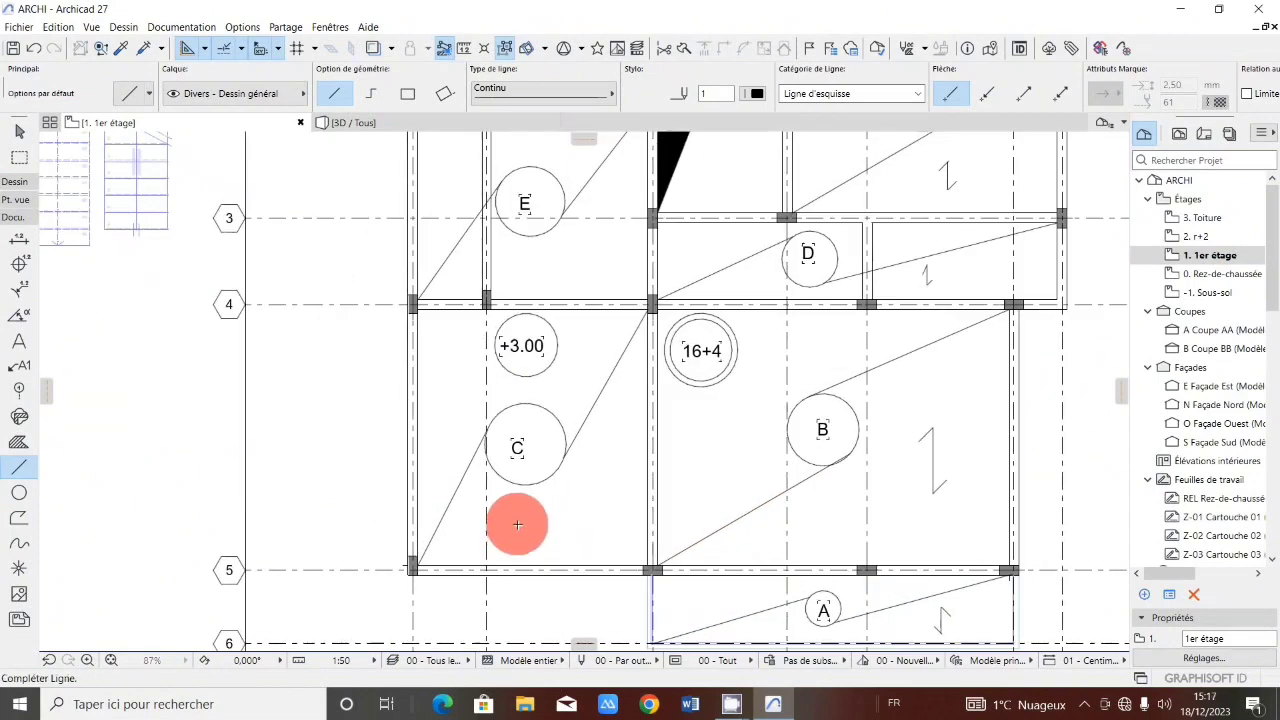
left_click(517, 524)
left_click(591, 523)
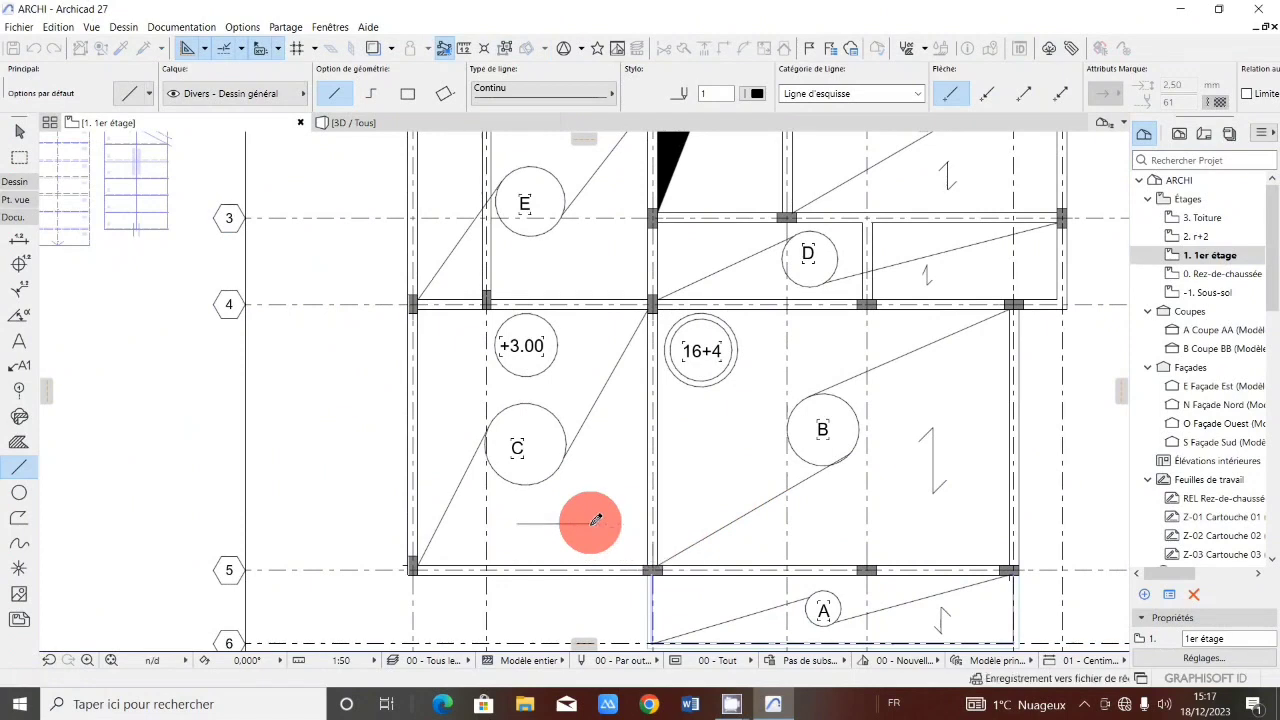
left_click(589, 506)
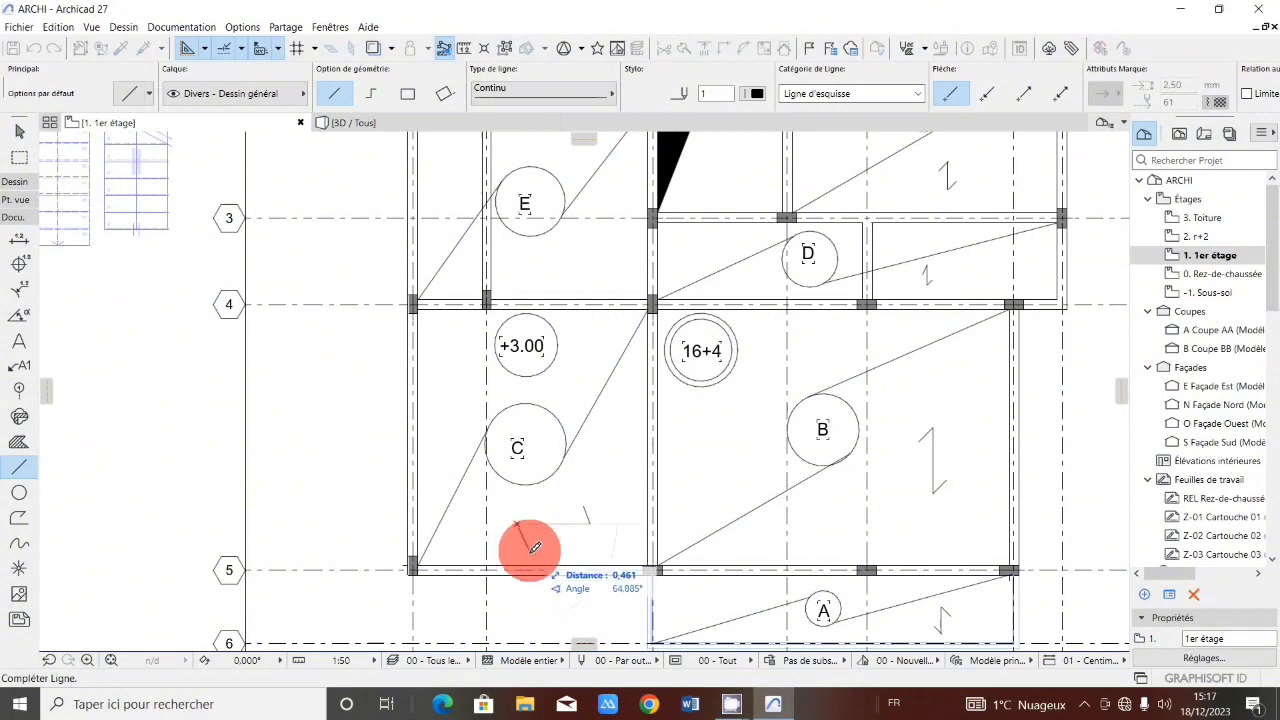
left_click(535, 548)
Draw a horizontal zigzag span symbol below circle E, between grid lines 3 and 4.
scroll(620, 534, "down", 5)
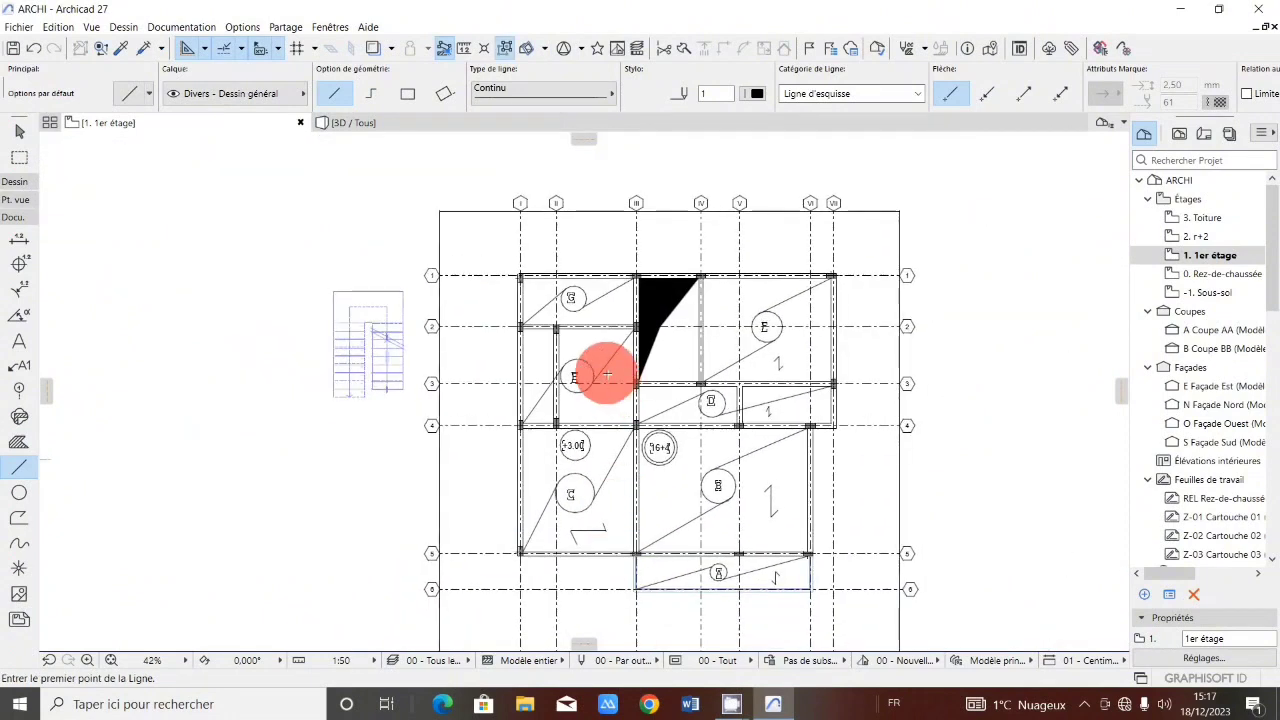
scroll(607, 427, "up", 5)
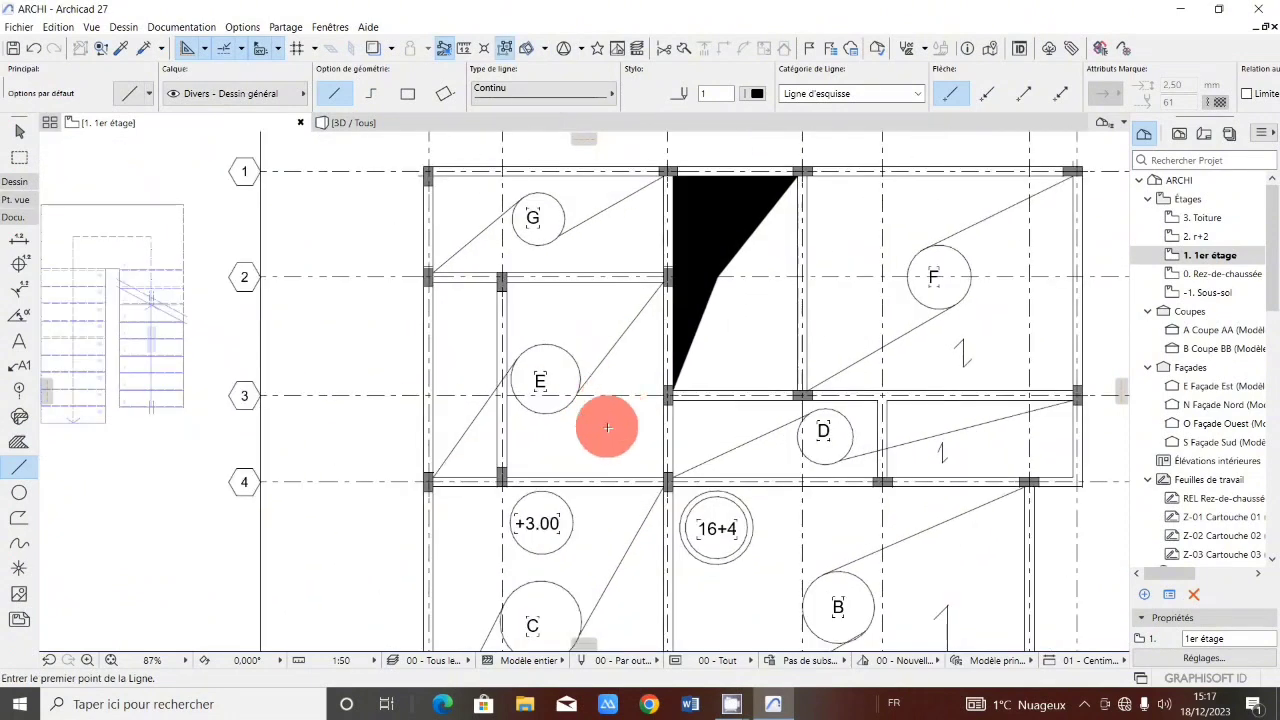
left_click(550, 441)
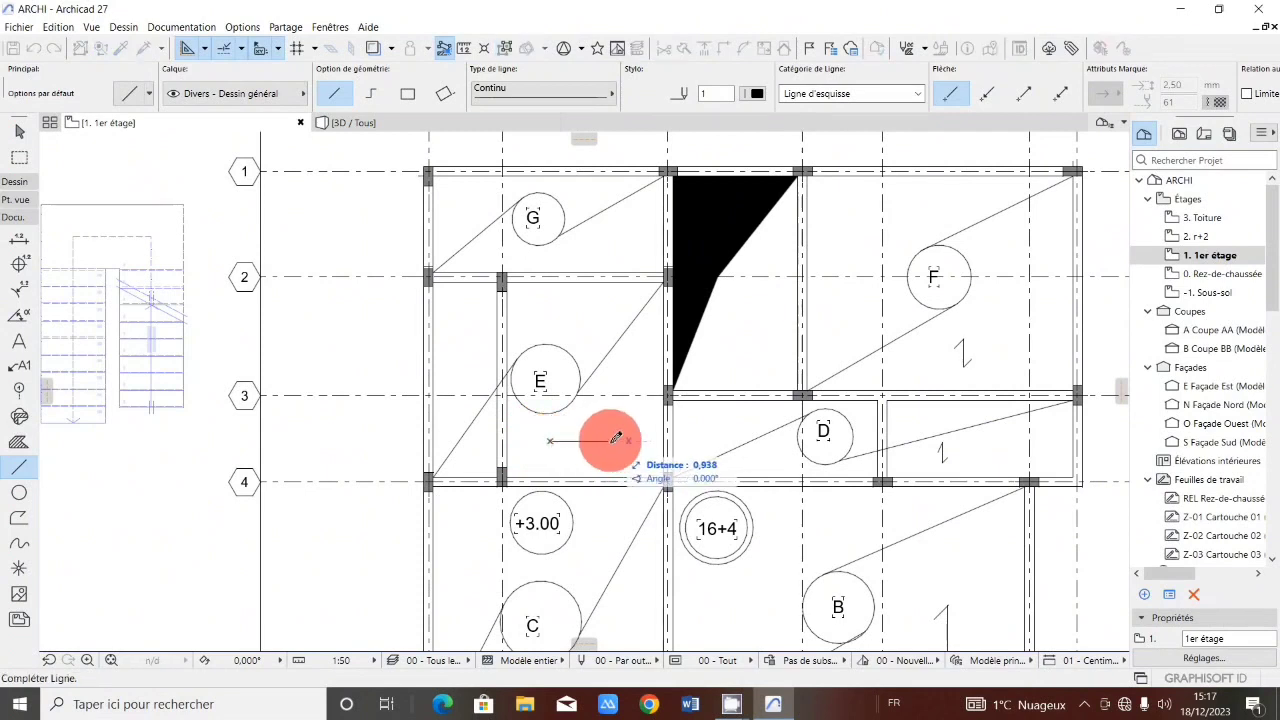
left_click(610, 441)
left_click(610, 441)
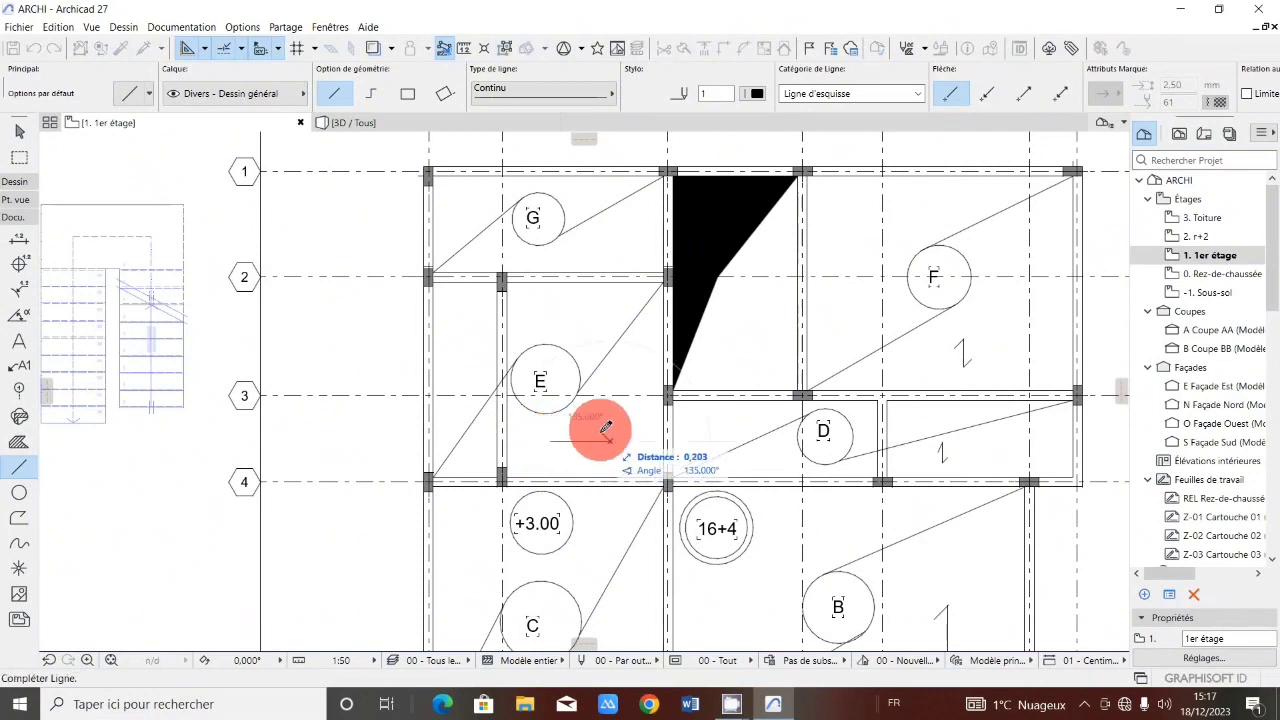
key("Escape")
left_click(548, 442)
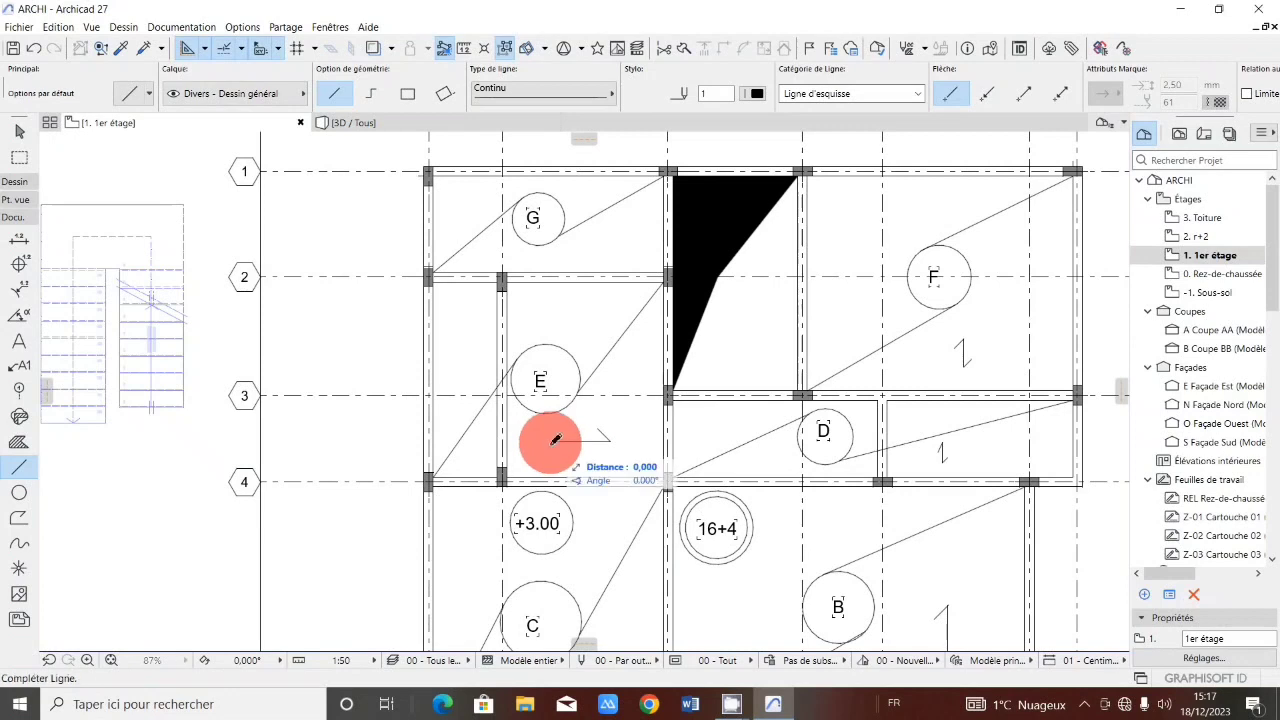
left_click(558, 457)
Draw a vertical zigzag span symbol right of circle G, between grid lines 1 and 2.
scroll(617, 420, "down", 3)
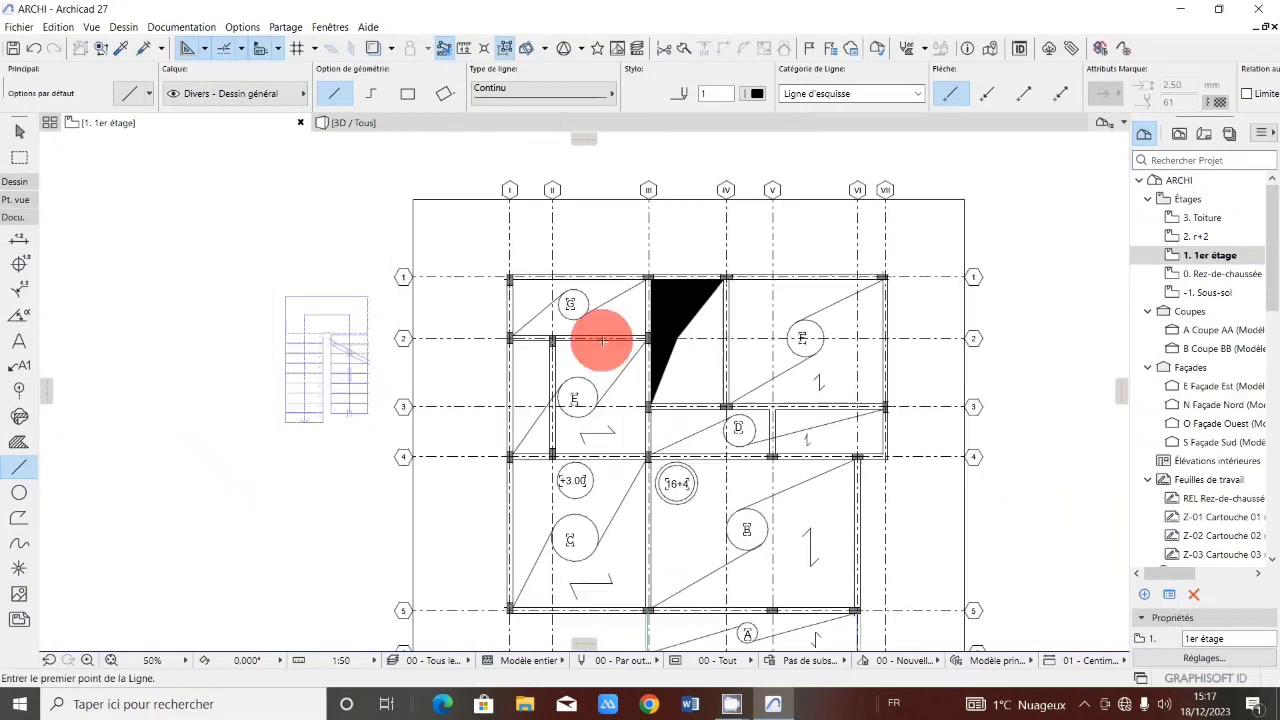
scroll(600, 337, "up", 4)
left_click(651, 308)
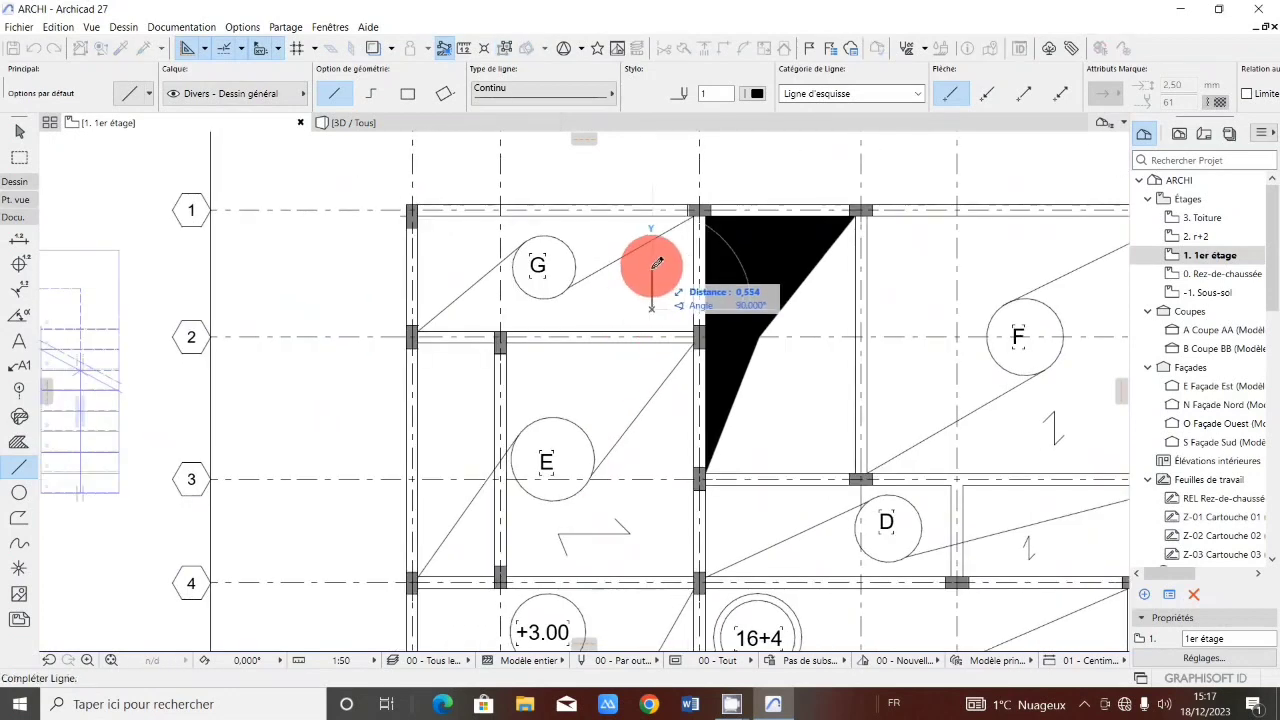
left_click(652, 262)
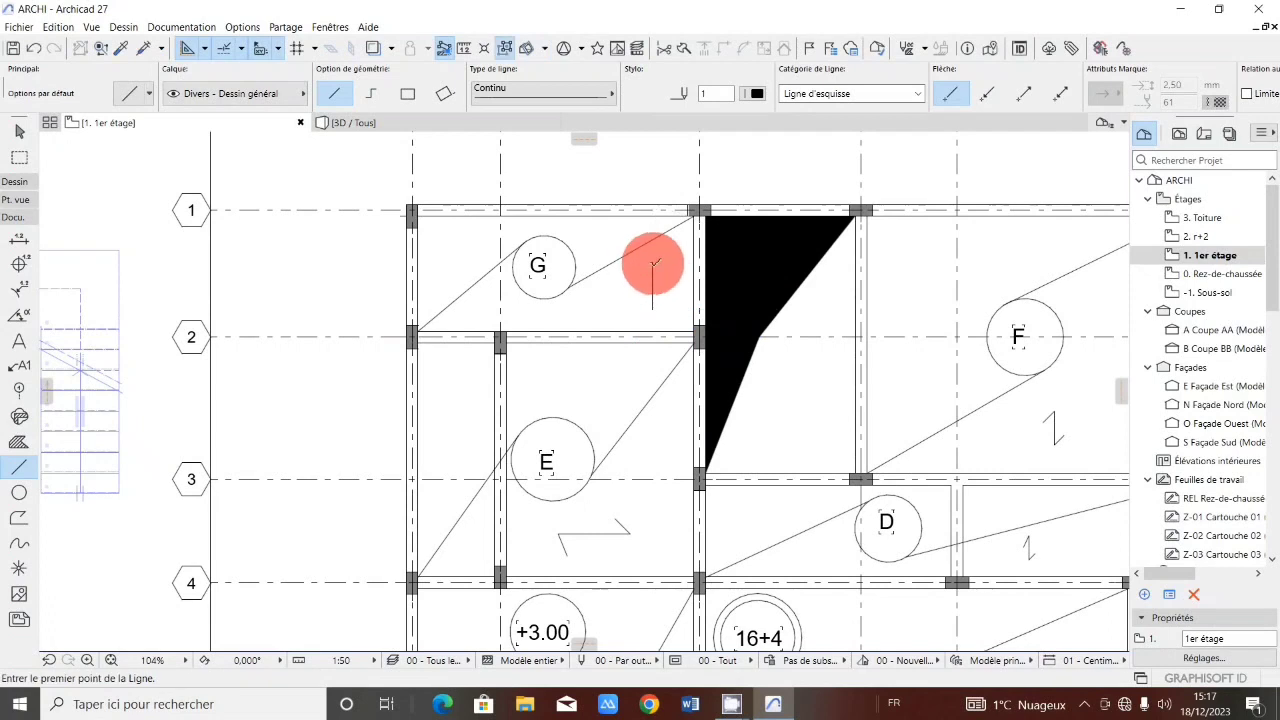
left_click(652, 262)
left_click(640, 273)
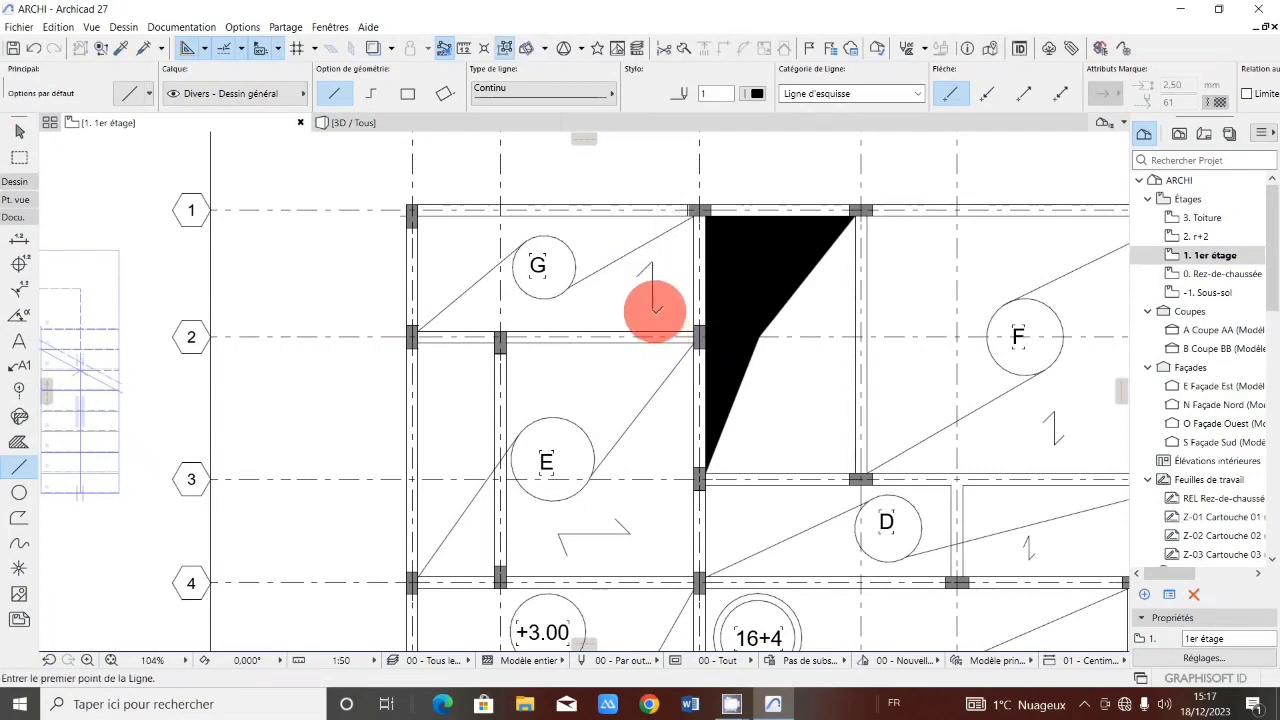
left_click(652, 308)
left_click(664, 297)
Zoom in and out over the plan to review the circles and zigzag span symbols in every bay.
scroll(612, 340, "down", 5)
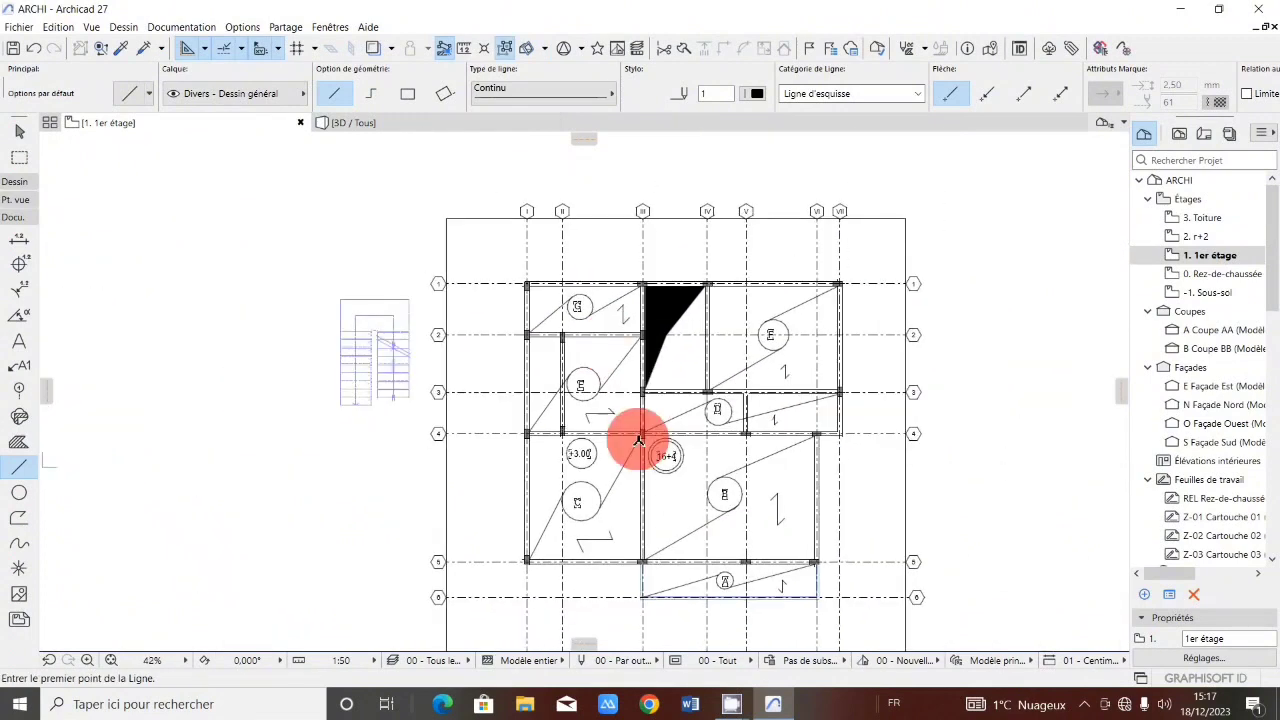
scroll(731, 500, "up", 3)
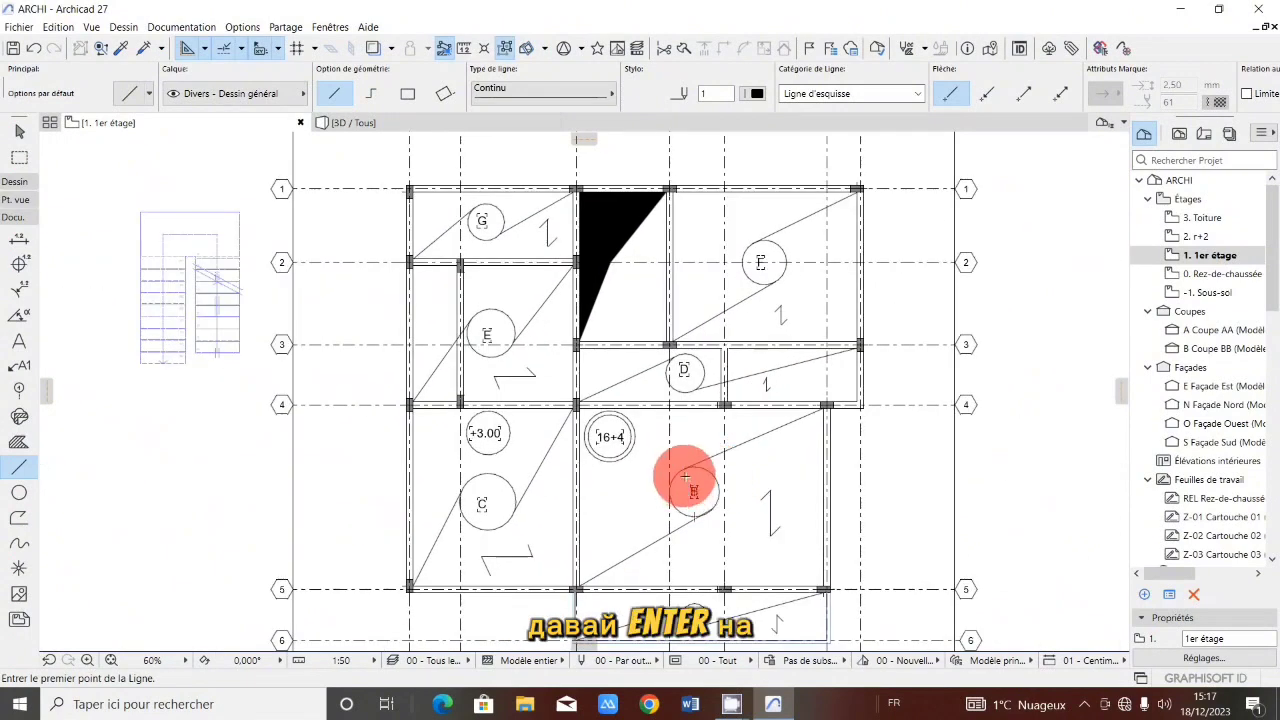
scroll(526, 424, "down", 1)
scroll(651, 515, "up", 3)
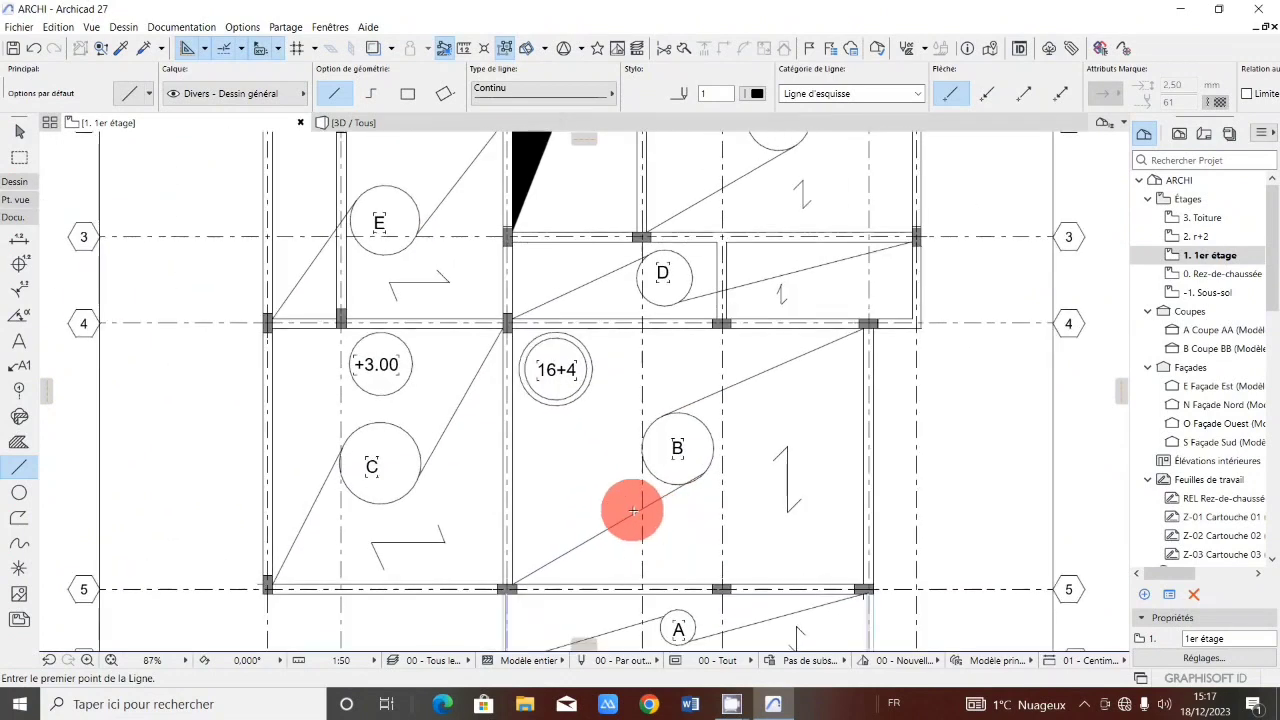
scroll(635, 506, "down", 5)
scroll(652, 490, "up", 2)
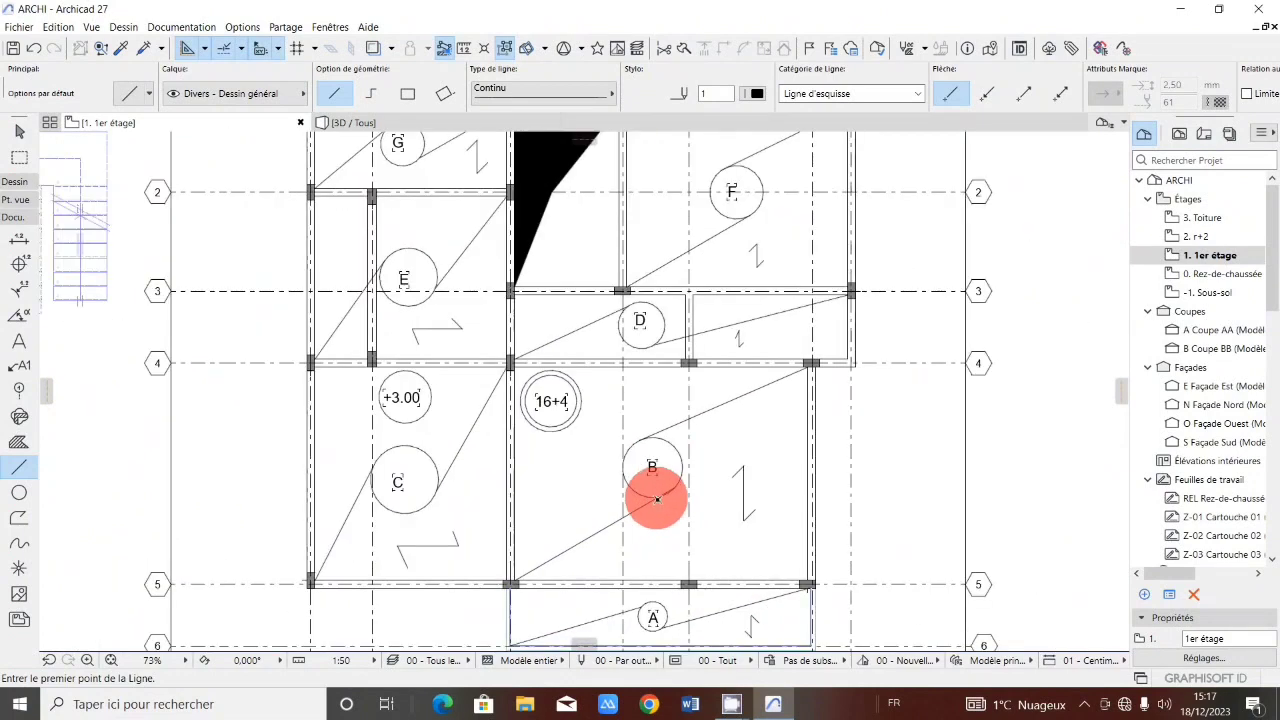
scroll(627, 492, "down", 1)
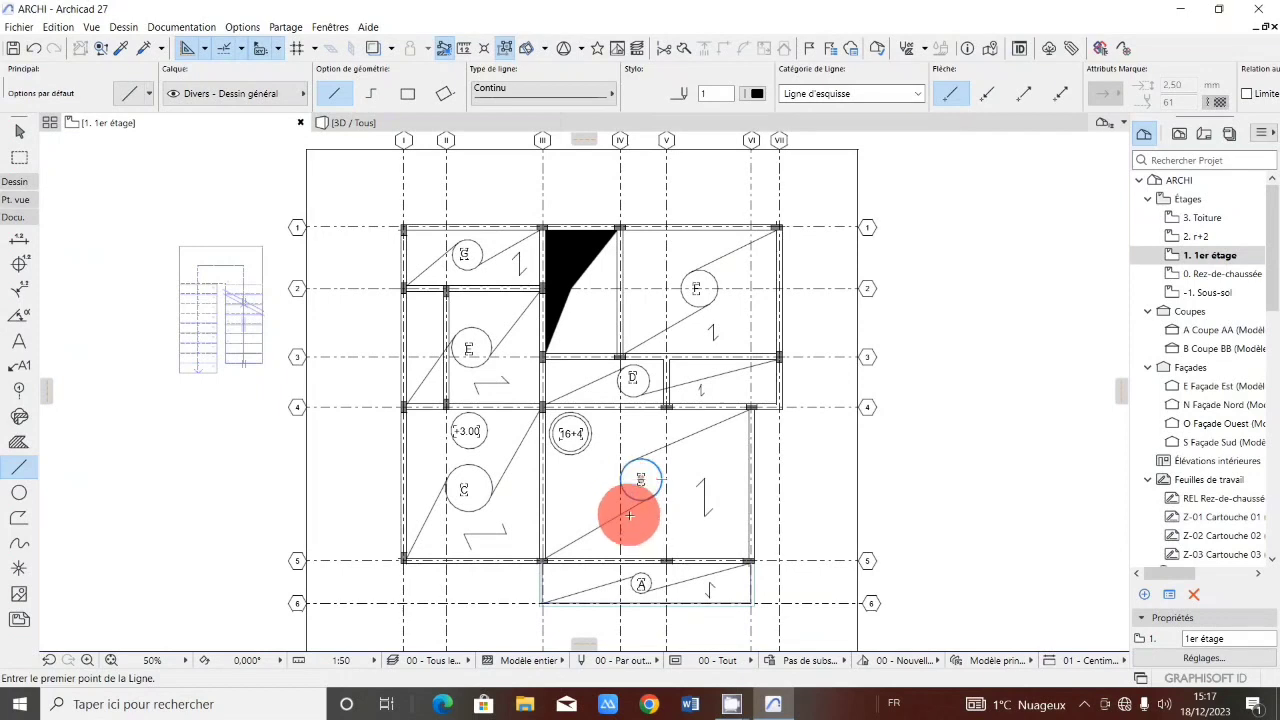
scroll(629, 515, "up", 1)
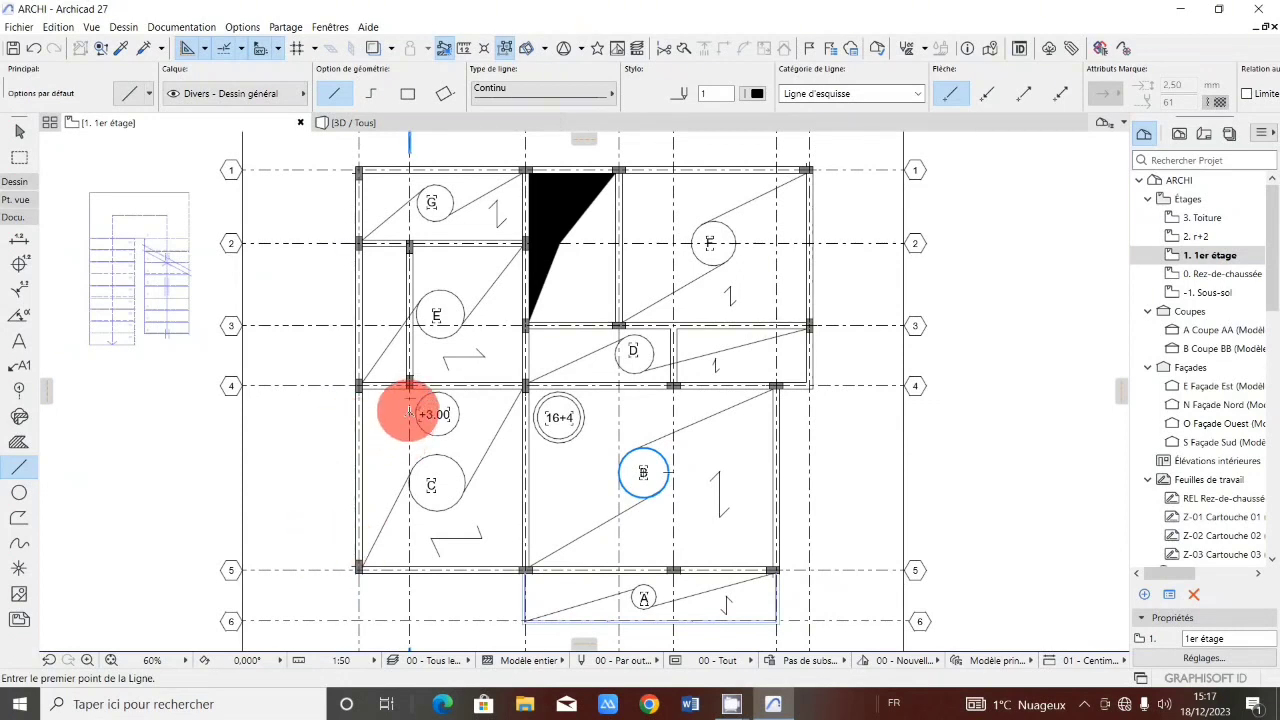
scroll(460, 360, "down", 2)
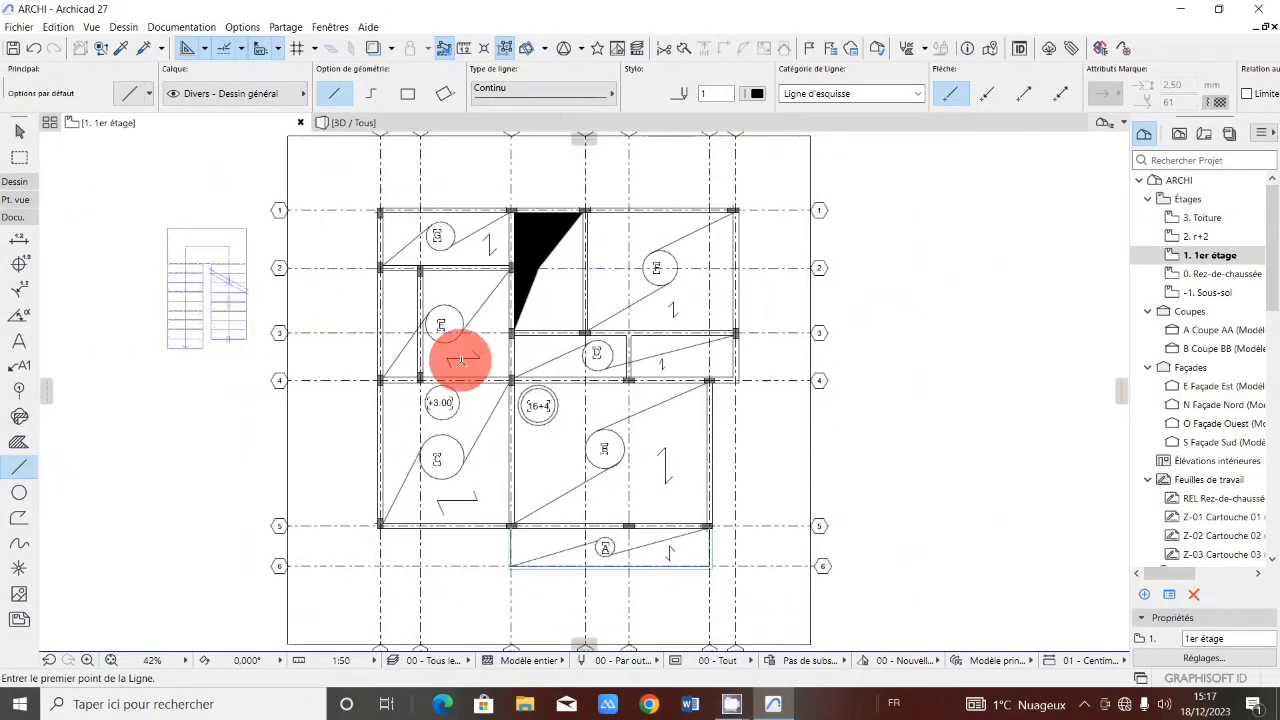
scroll(460, 360, "down", 1)
scroll(473, 401, "up", 1)
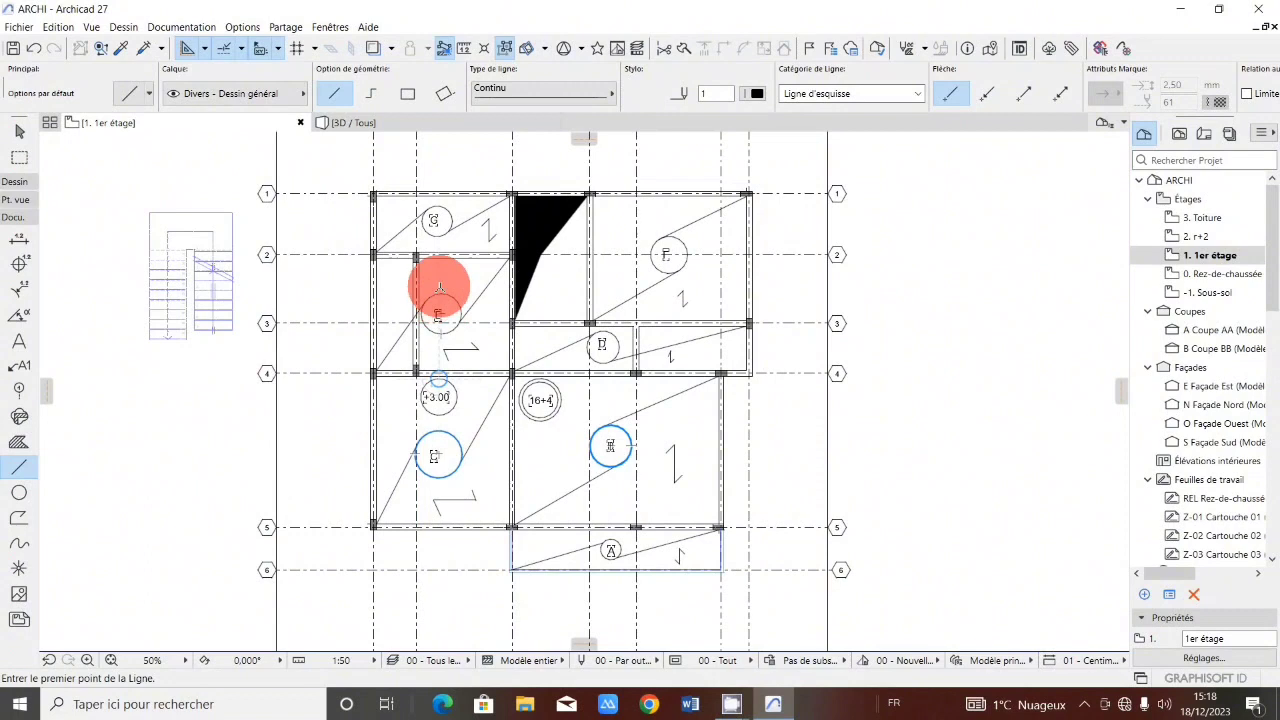
scroll(488, 460, "down", 1)
scroll(480, 430, "up", 3)
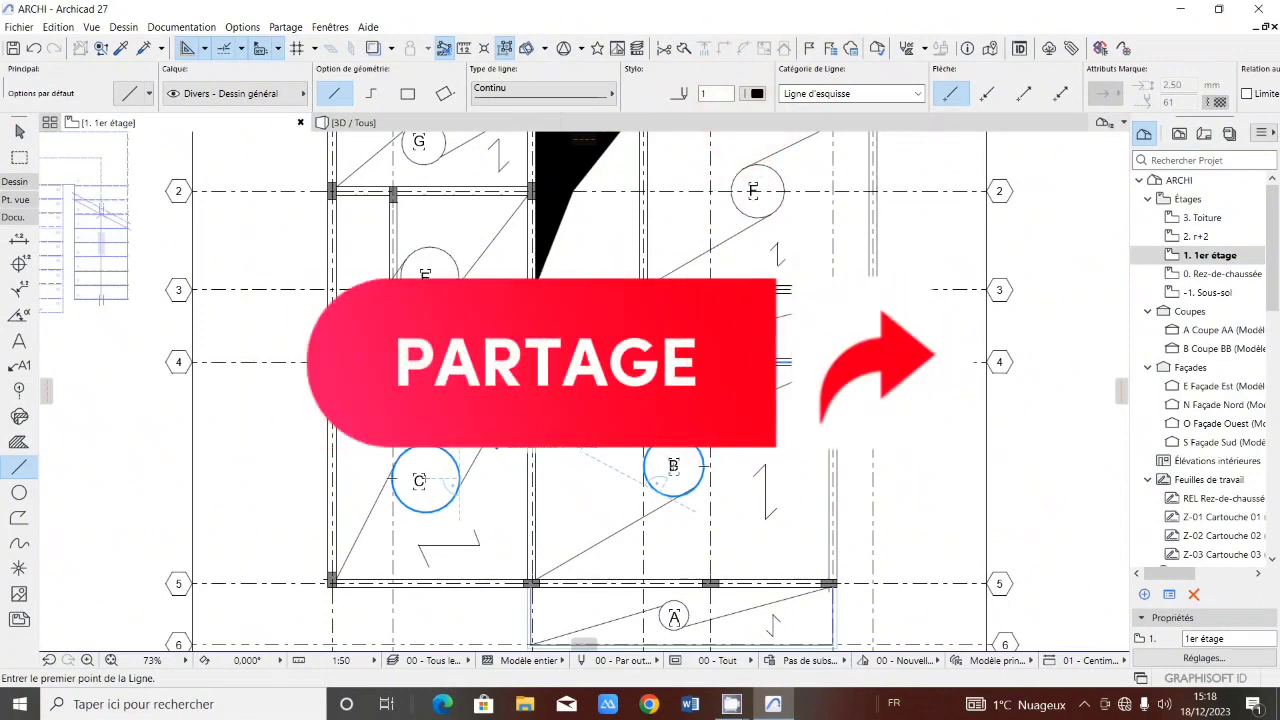
scroll(455, 428, "down", 2)
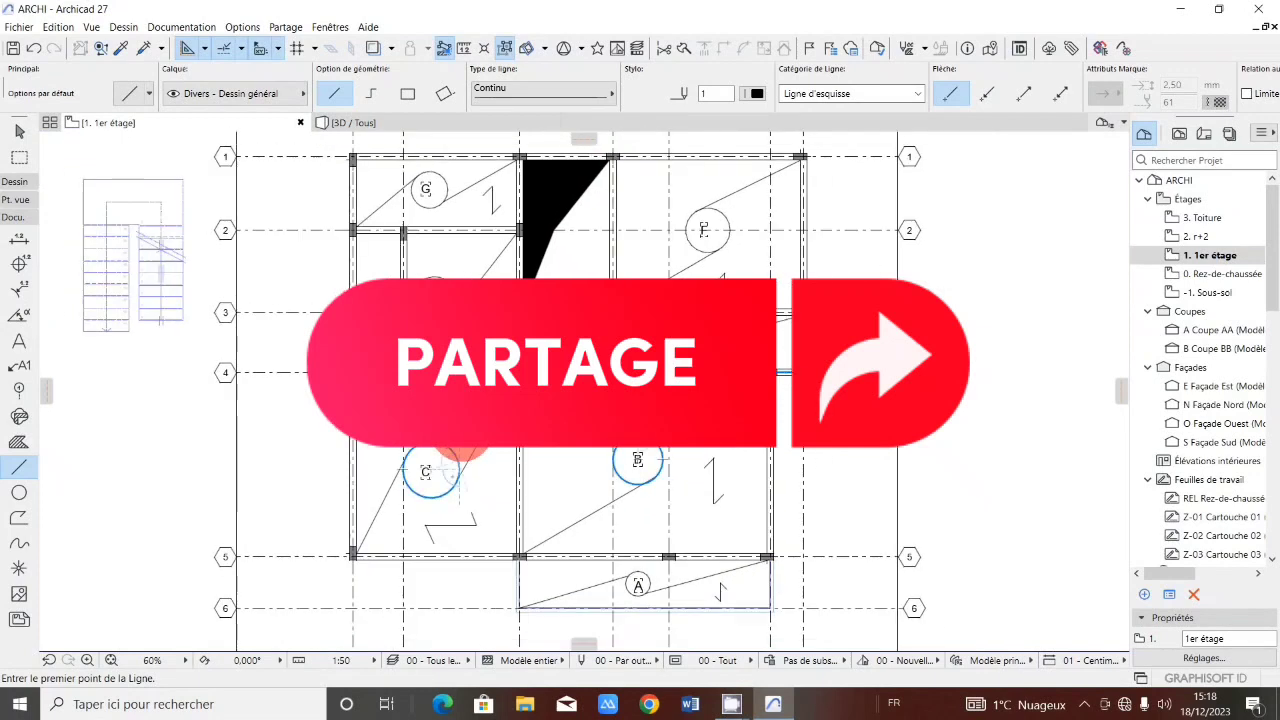
scroll(460, 435, "down", 2)
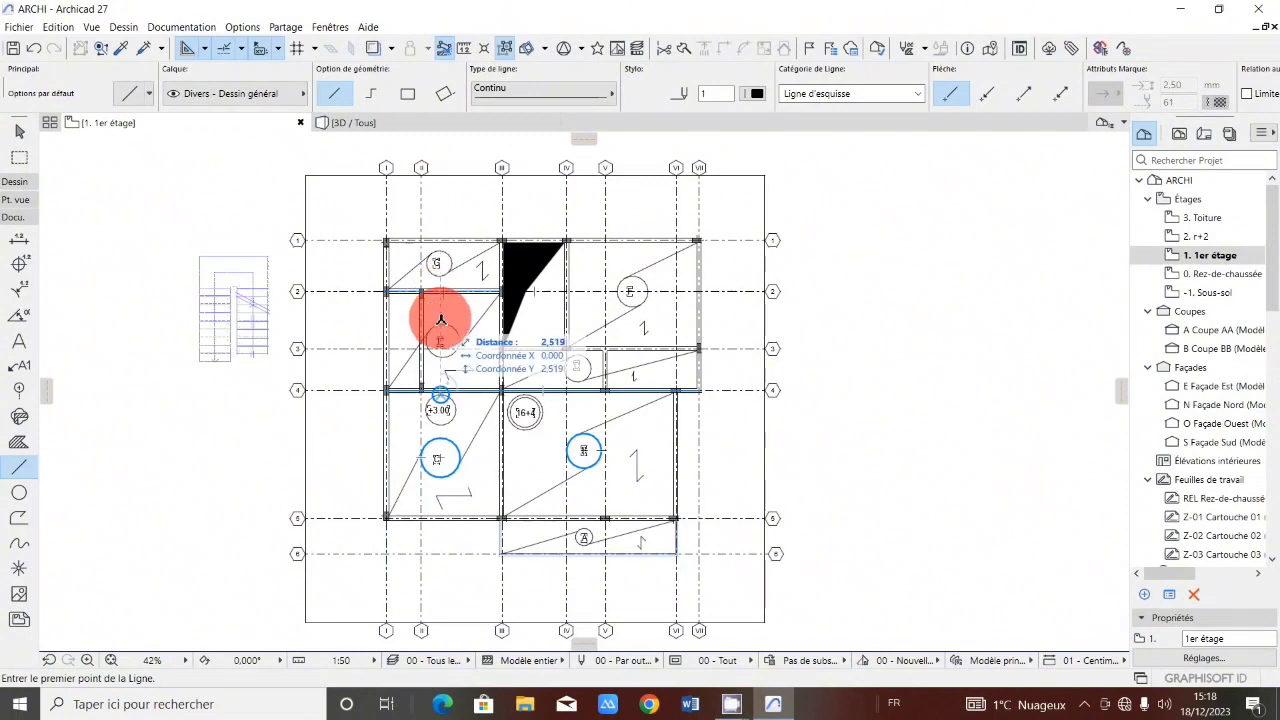
scroll(441, 319, "up", 3)
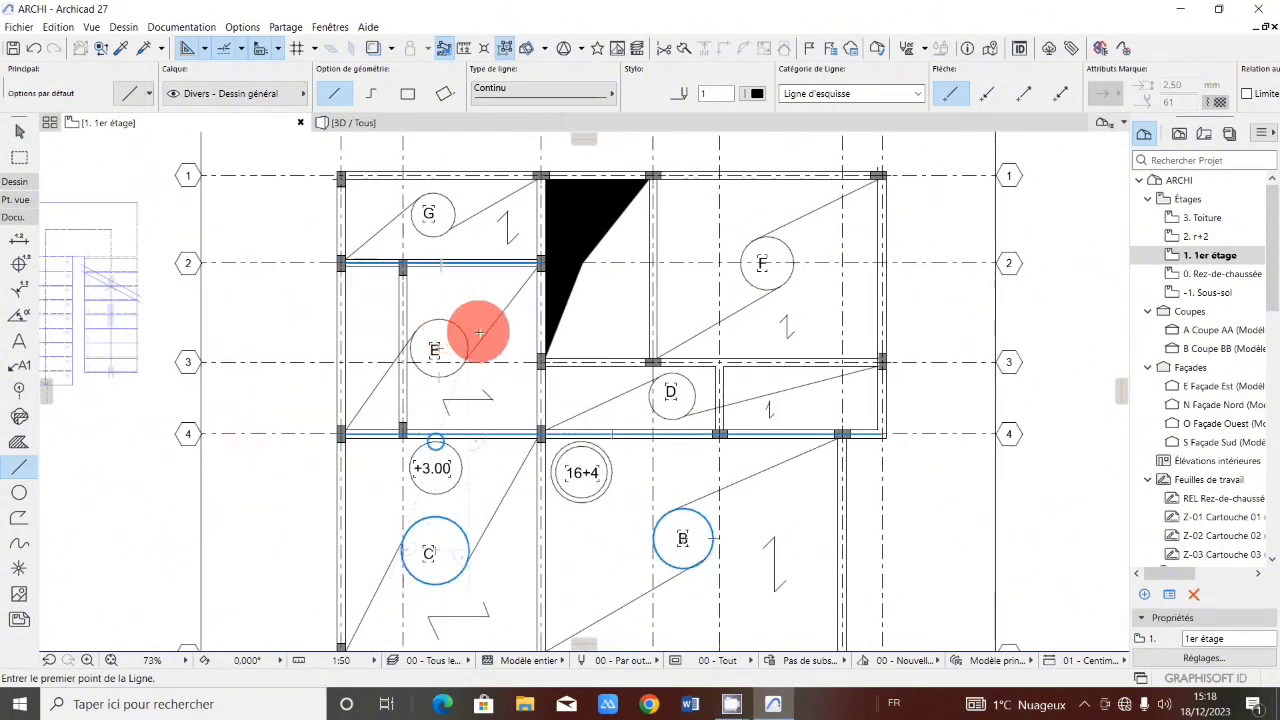
scroll(480, 332, "down", 2)
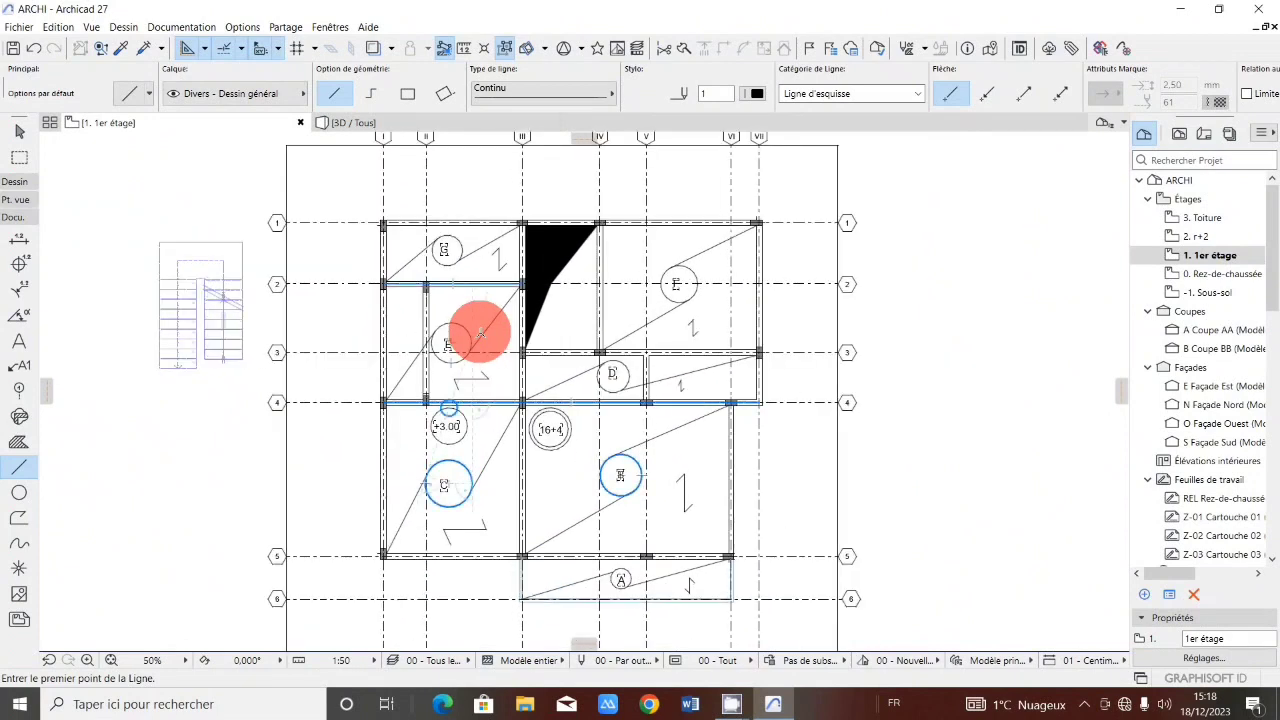